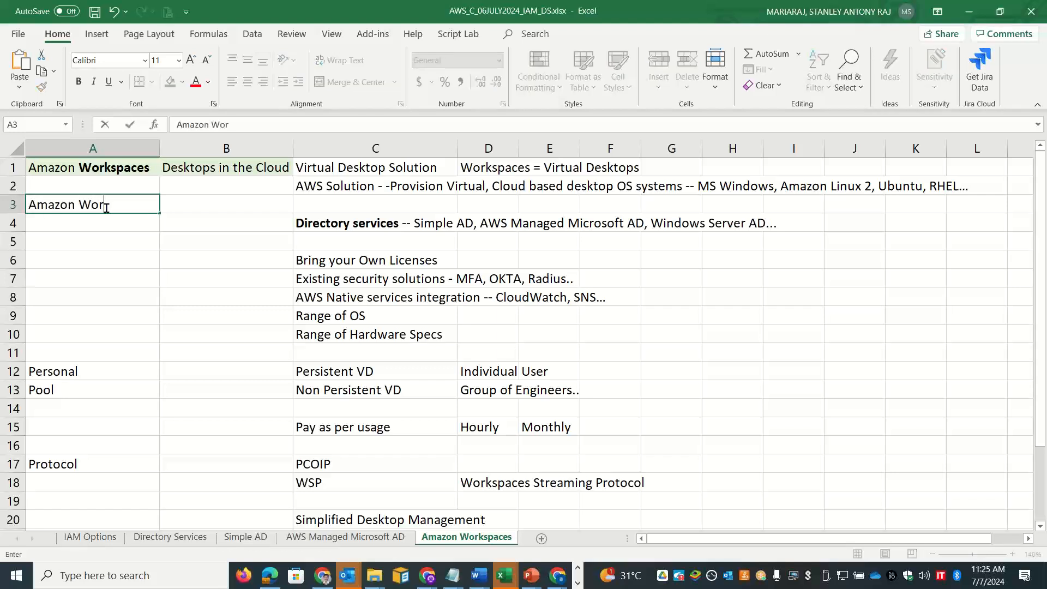
Step: Enter 'Workspaces Thin Client' in A4 and move the Directory services line to B3
key("BackSpace")
key("BackSpace")
key("BackSpace")
key("BackSpace")
key("BackSpace")
key("BackSpace")
key("BackSpace")
key("BackSpace")
key("BackSpace")
key("BackSpace")
type("Workspa")
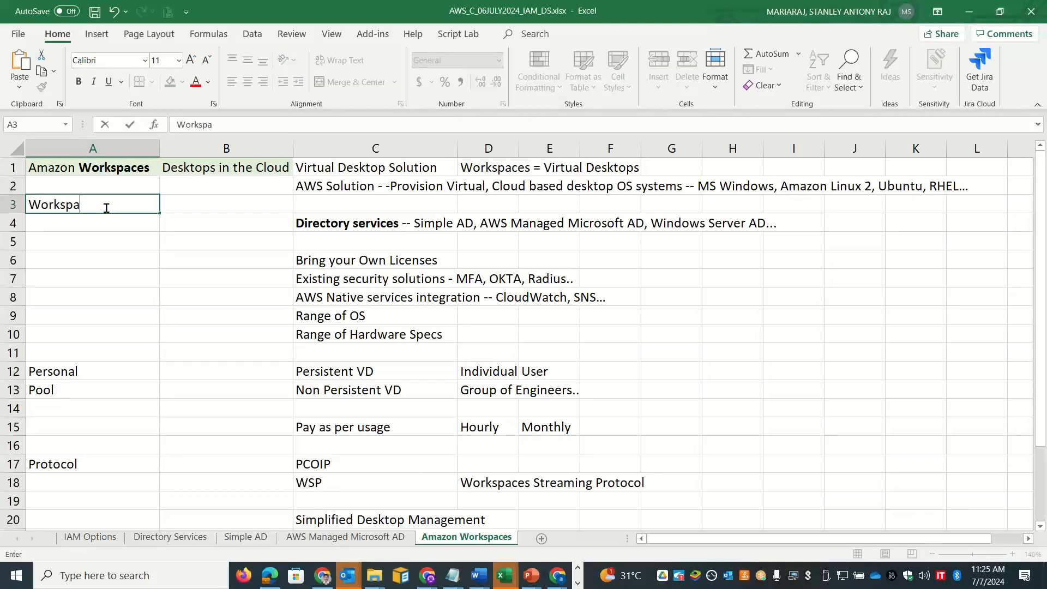
type("ces Thin CLie")
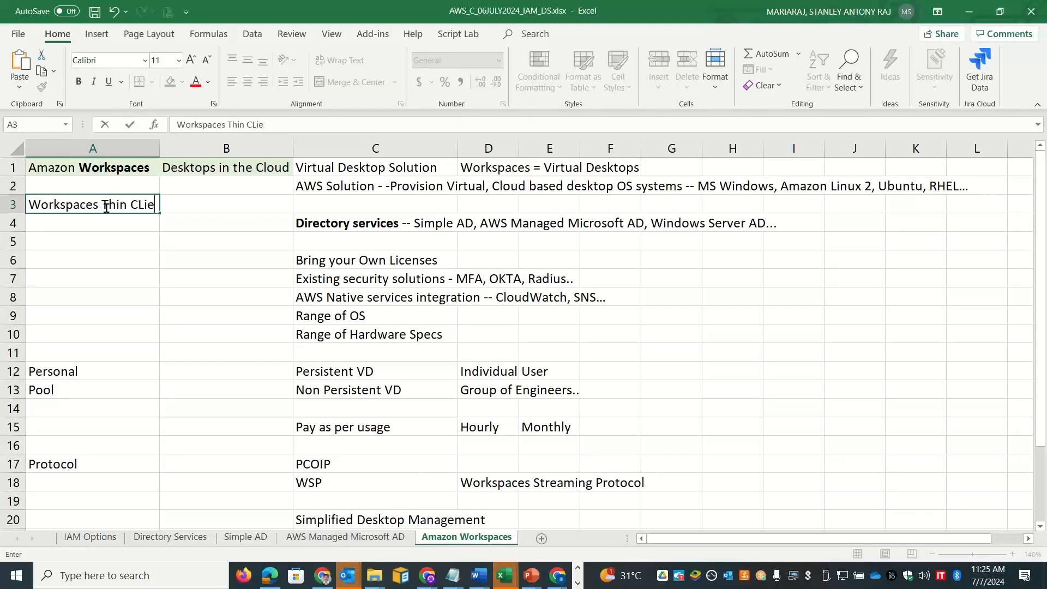
type("nt")
key("Return")
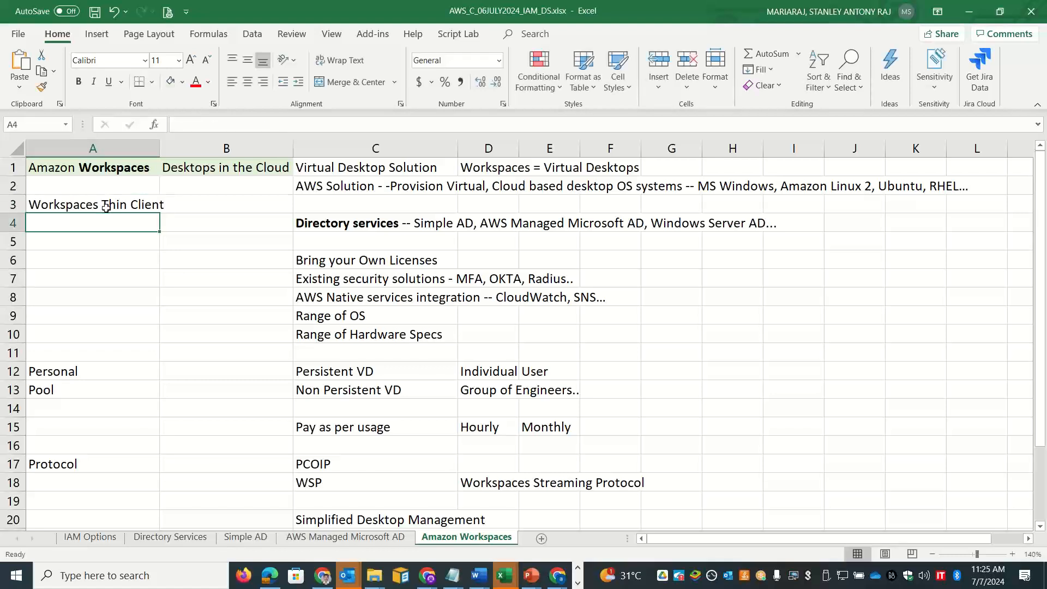
left_click(106, 208)
left_click_drag(107, 207, 108, 226)
left_click(318, 226)
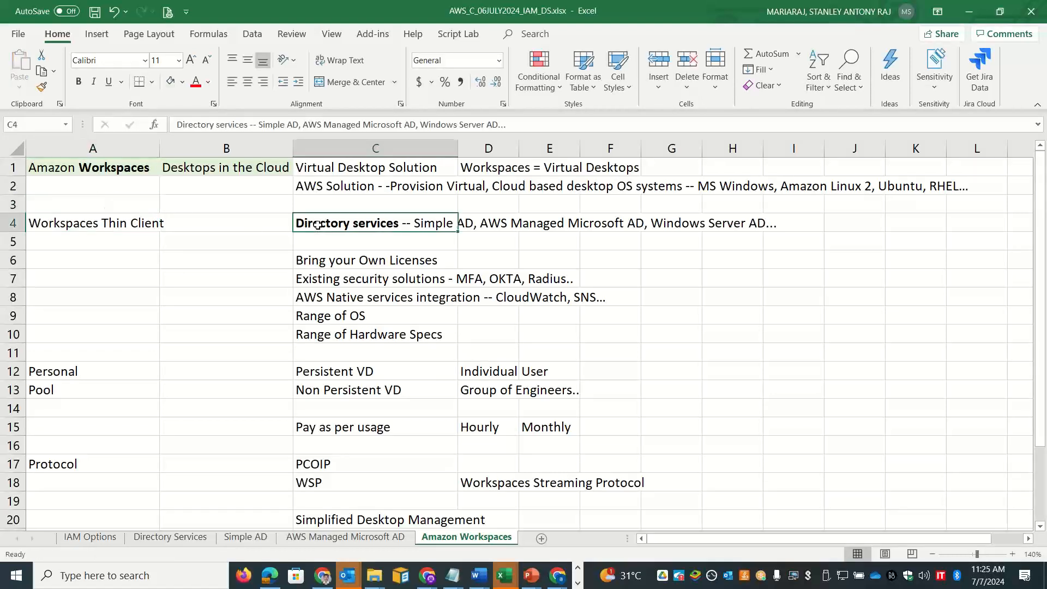
left_click_drag(318, 225, 238, 202)
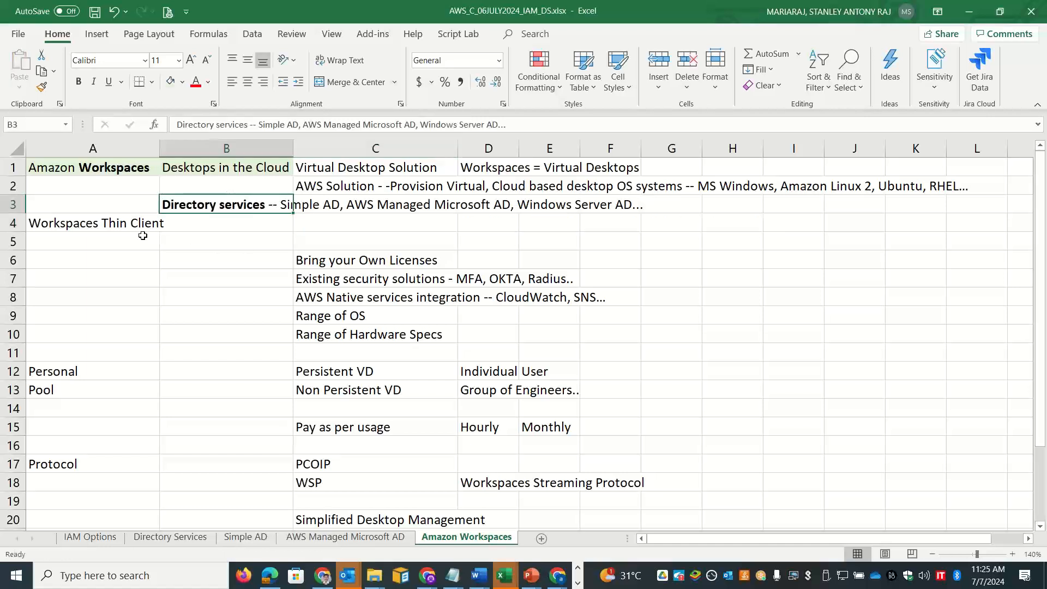
Step: Copy the AWS Thin Client description into B4 without the leading line break
left_click(129, 246)
key("alt+Tab")
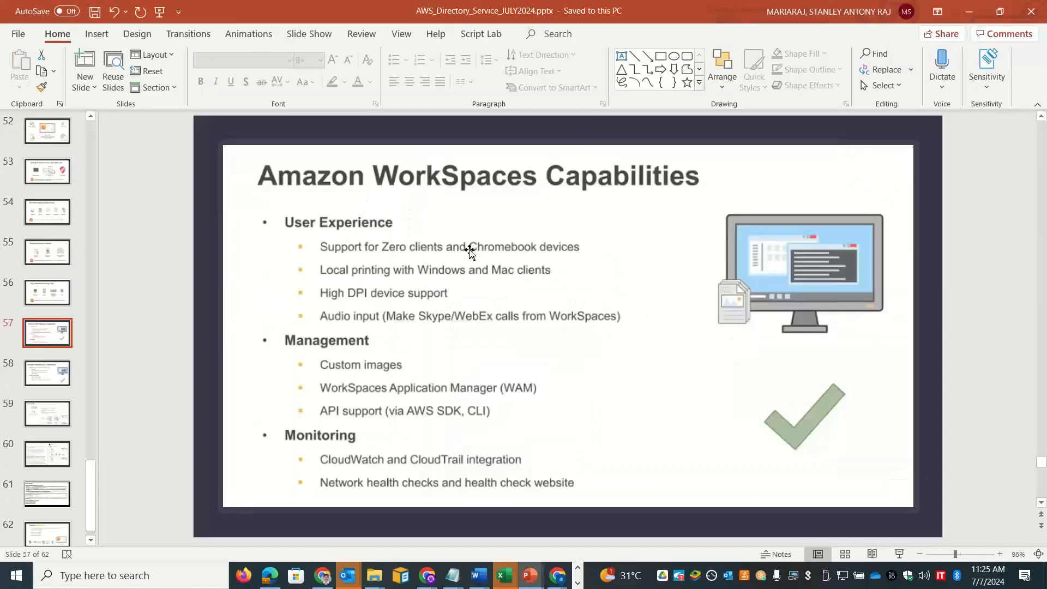
key("alt+Tab")
key("Tab")
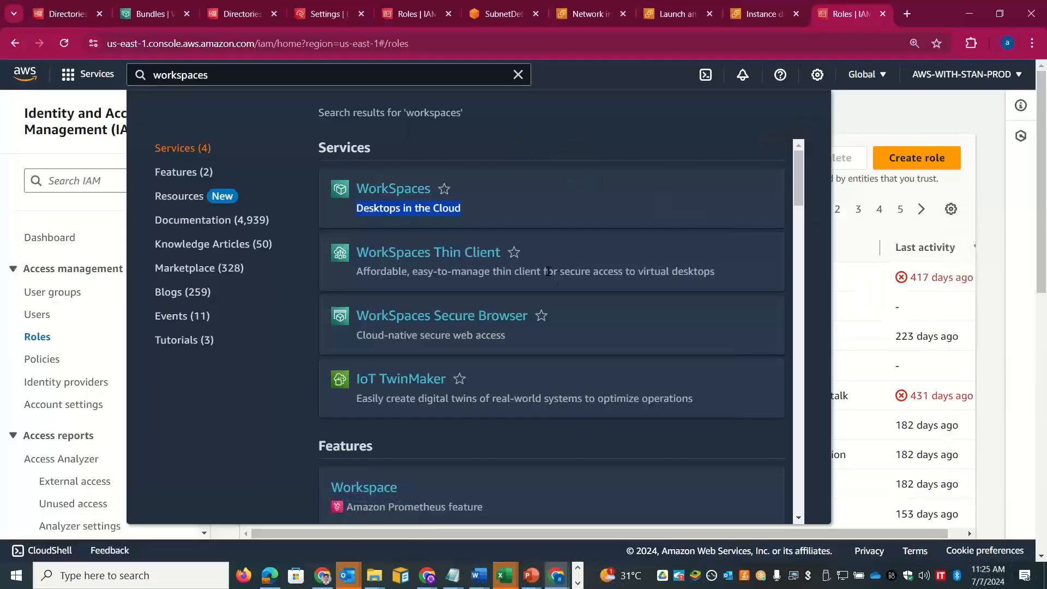
left_click_drag(356, 271, 714, 282)
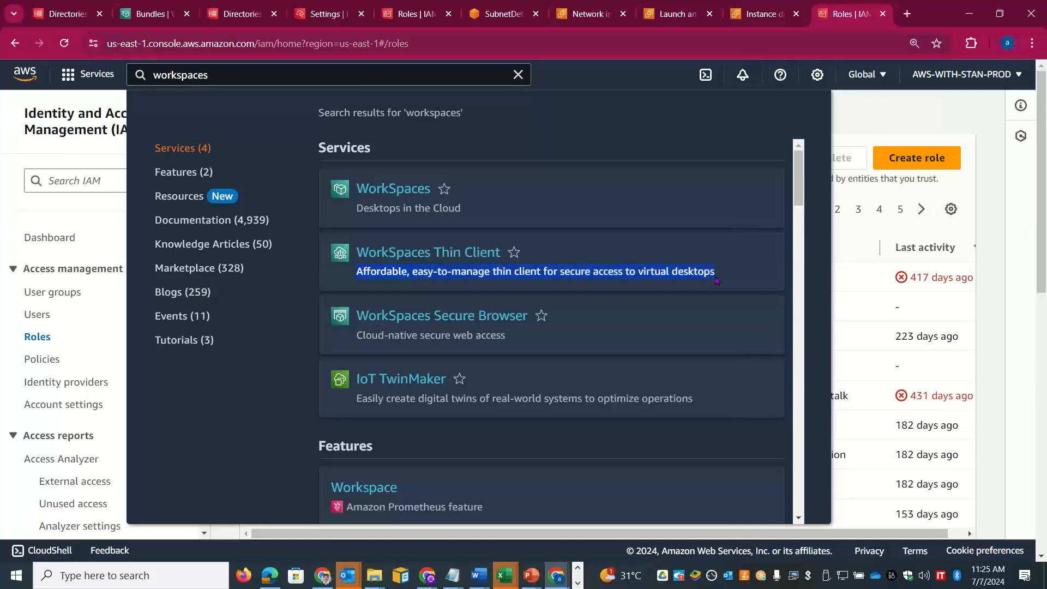
key("alt+Tab")
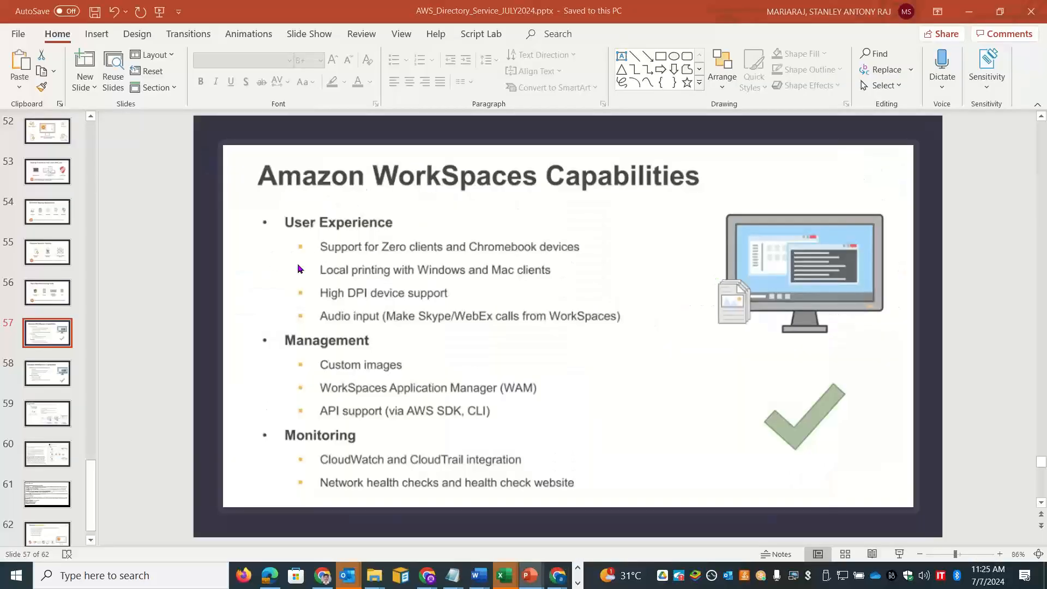
key("alt+Tab")
key("Tab")
double_click(242, 223)
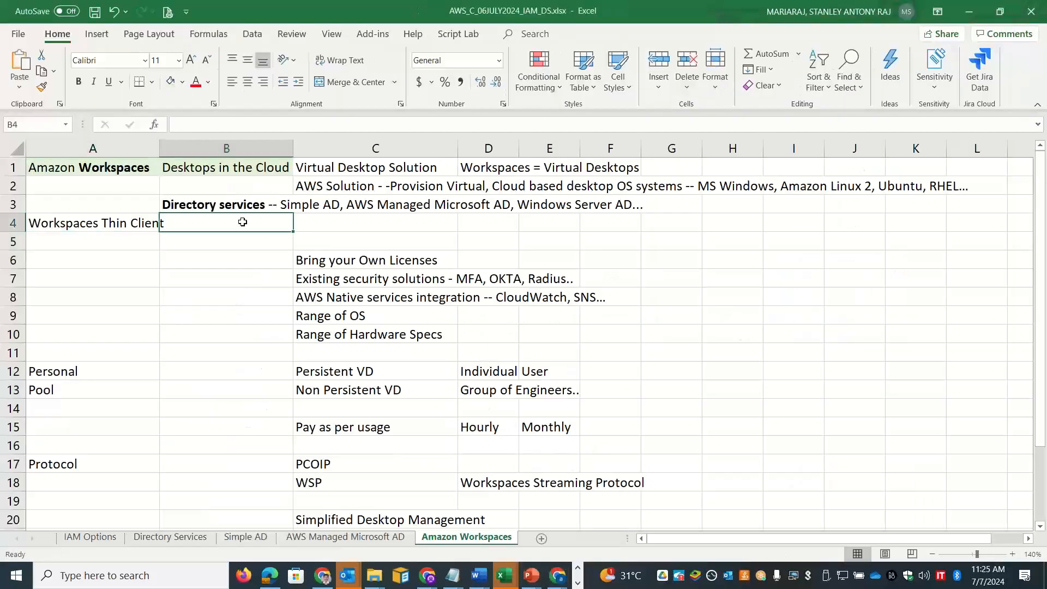
key("ctrl+v")
left_click(184, 224)
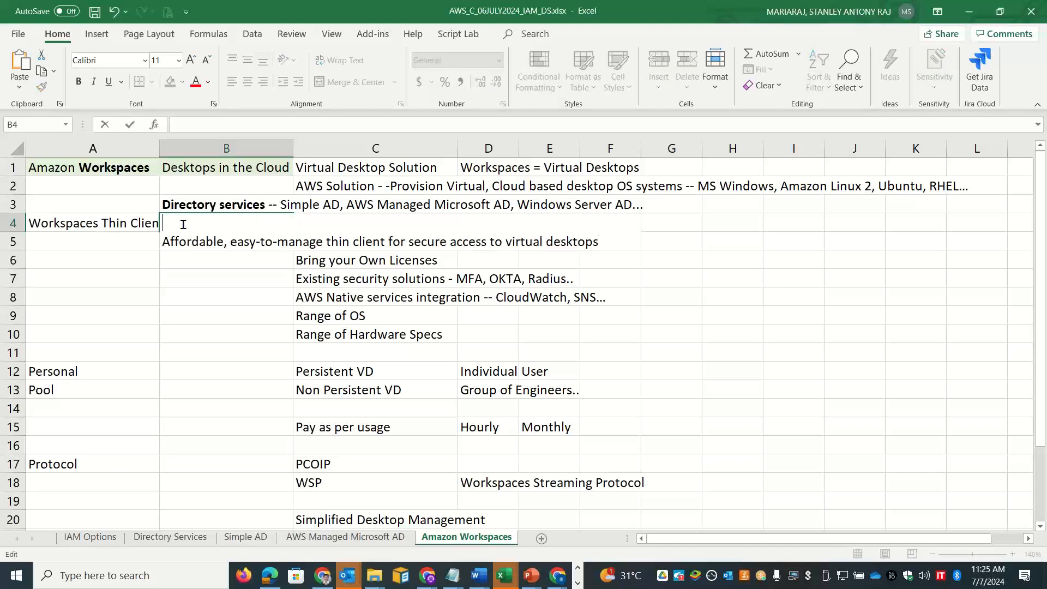
key("Delete")
left_click(152, 262)
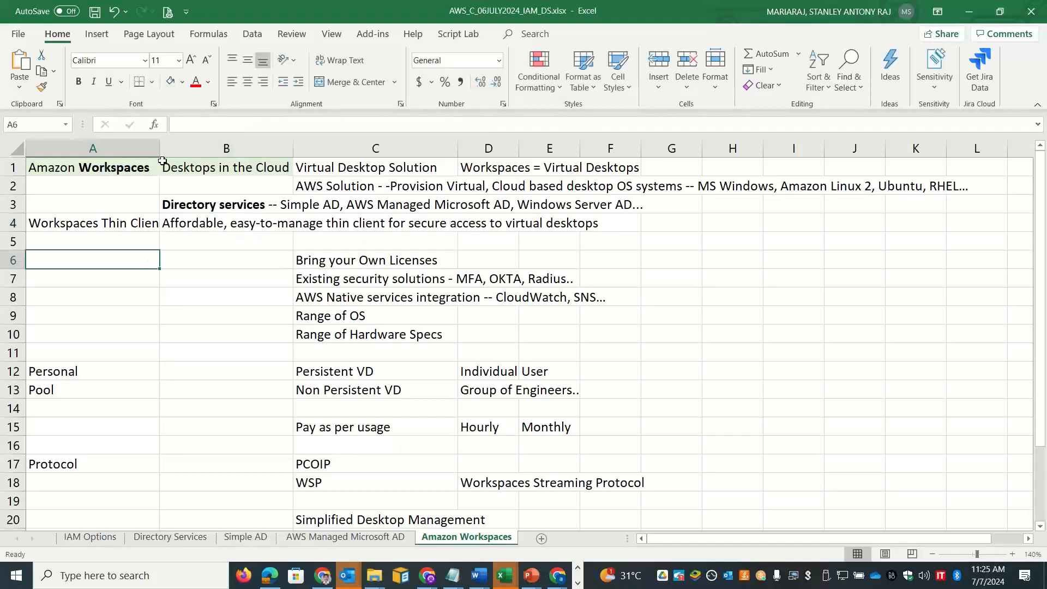
Step: Widen column A and paste the AWS Secure Browser description into B5
left_click_drag(160, 146, 175, 146)
key("alt+Tab")
key("alt+Tab")
key("Tab")
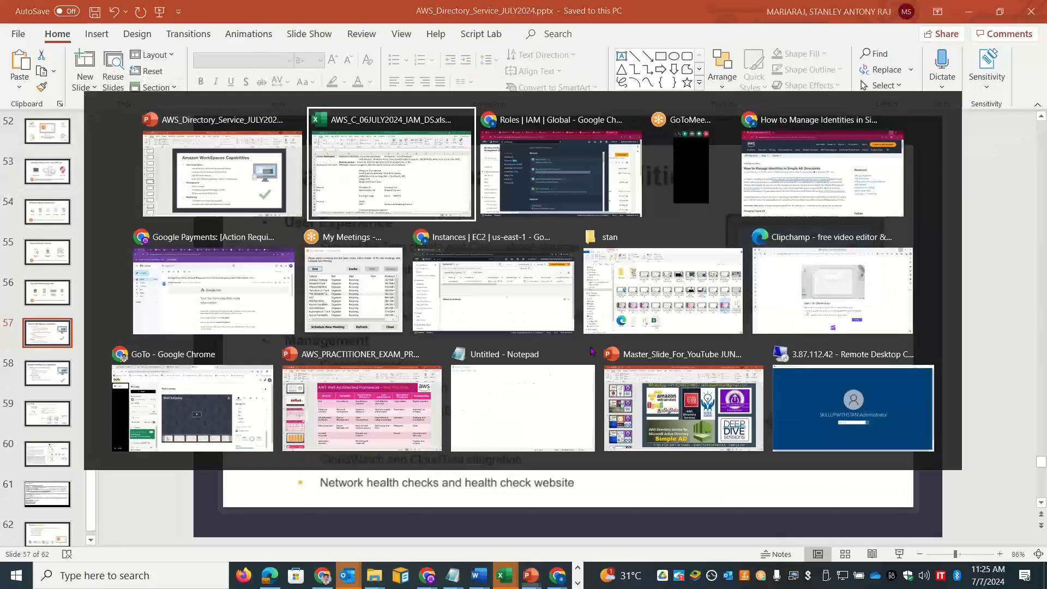
left_click_drag(545, 342, 357, 336)
key("ctrl+c")
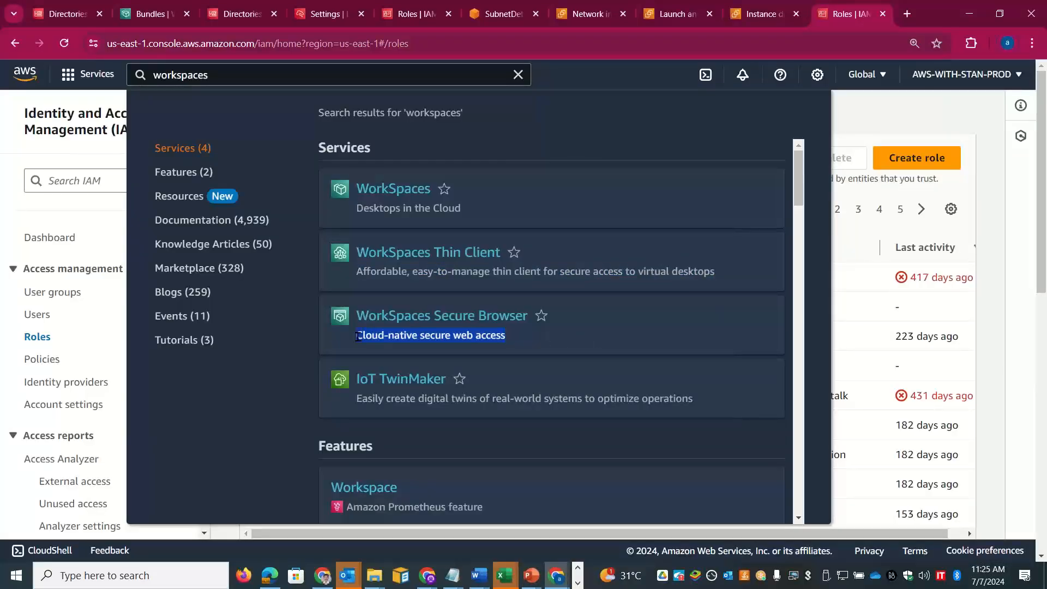
key("alt+Tab")
key("alt+Tab")
key("Tab")
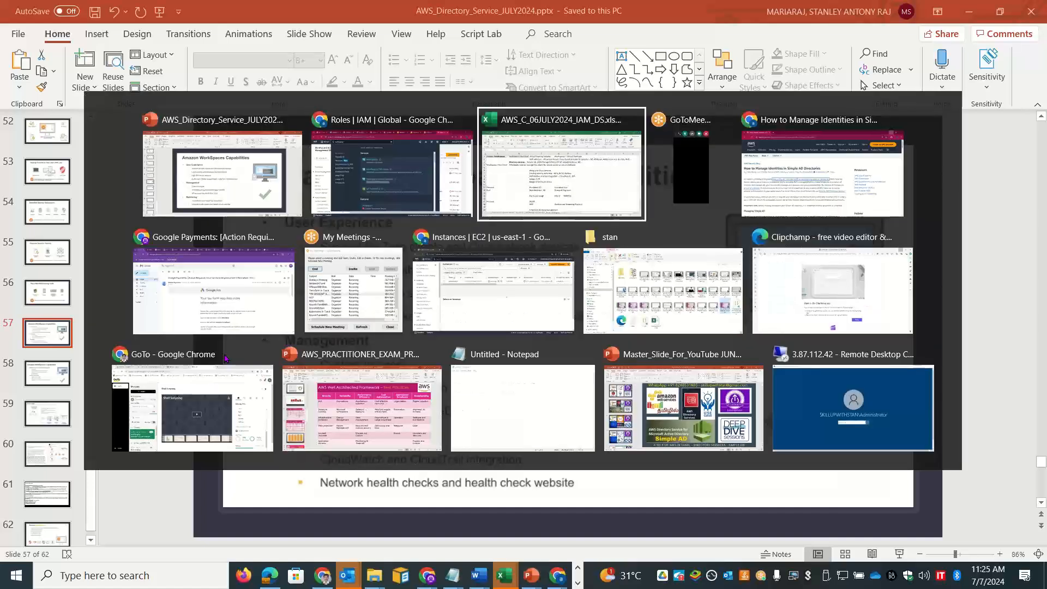
double_click(209, 242)
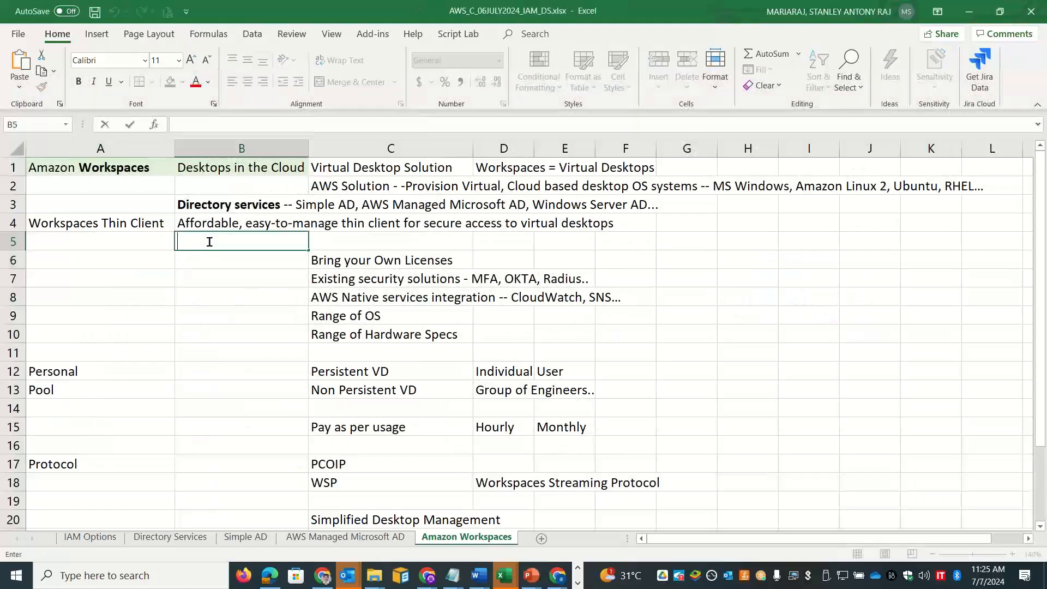
key("ctrl+v")
left_click(116, 255)
Step: Enter 'Workspaces Web Browser' in A5 and widen column A to fit it
key("Up")
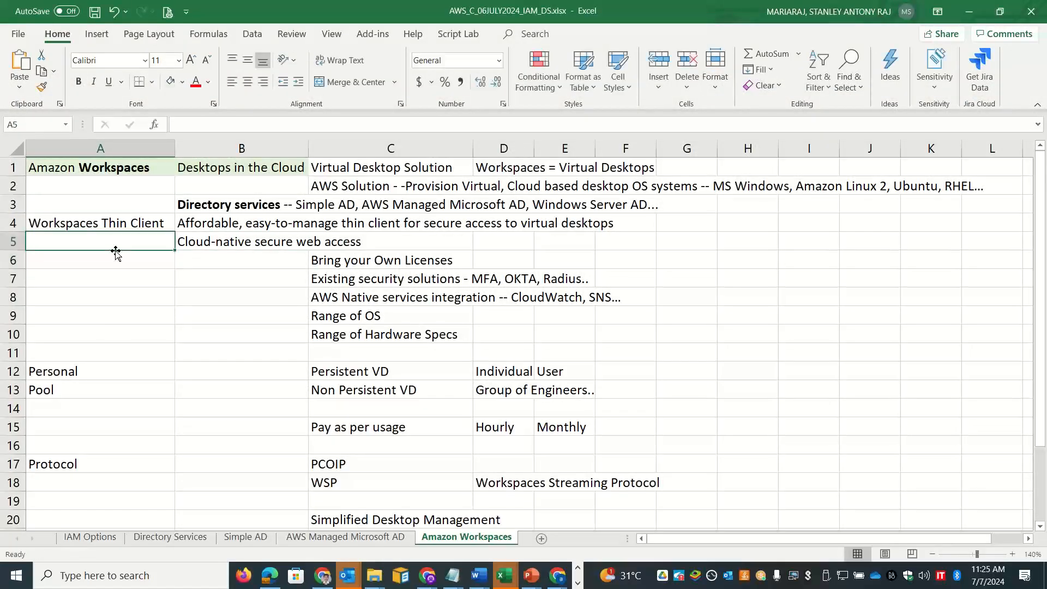
type("Workspaces Web B")
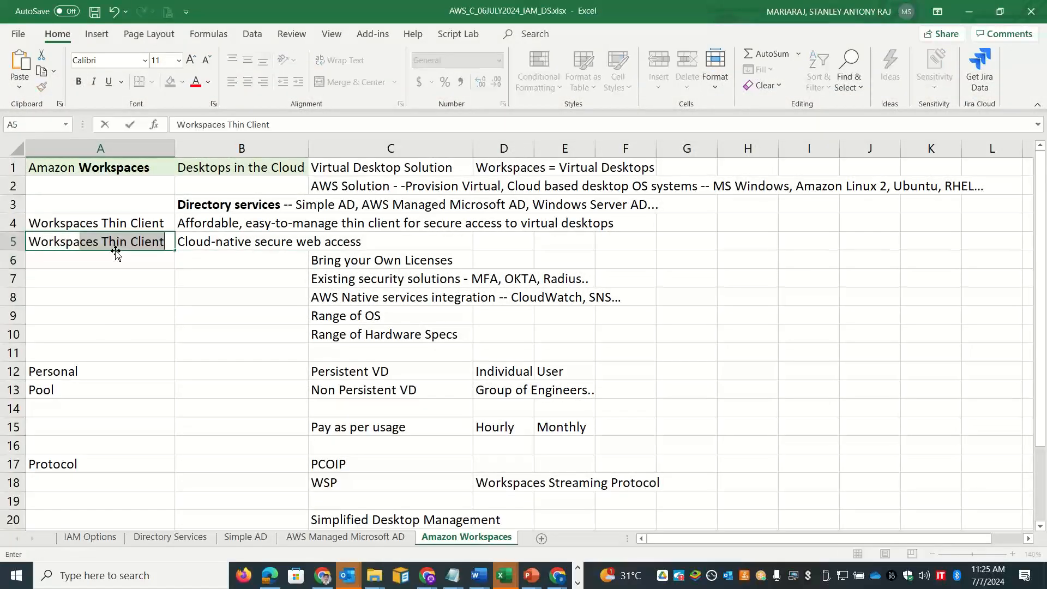
type("rowser")
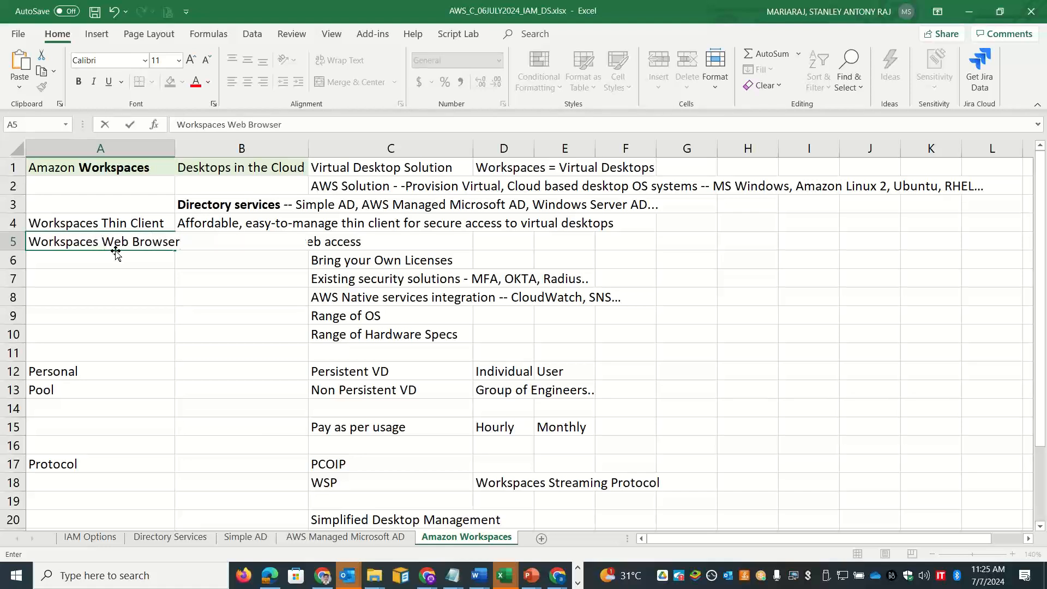
left_click(117, 303)
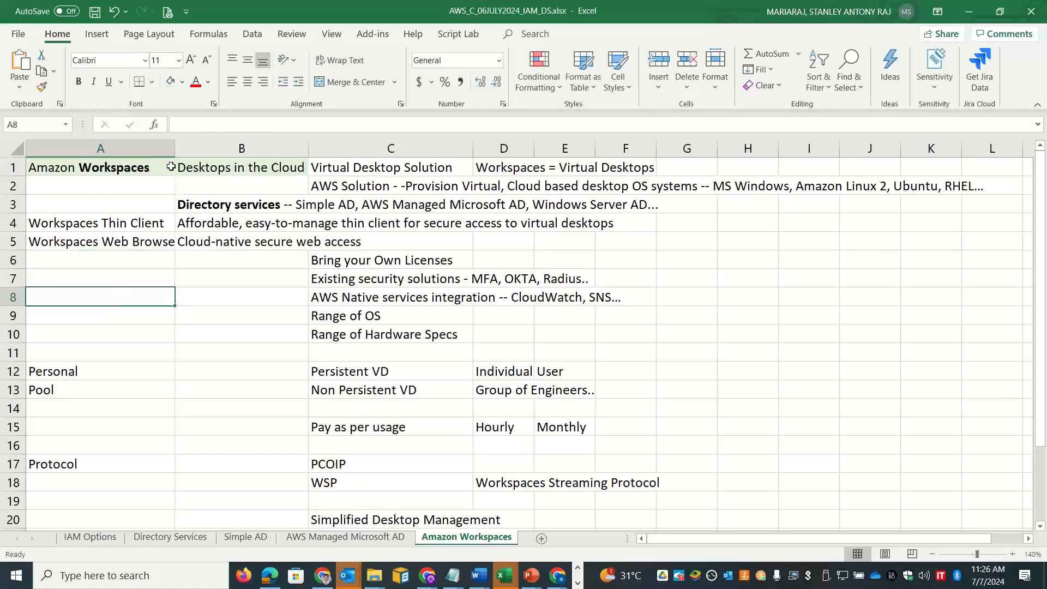
left_click_drag(176, 149, 186, 150)
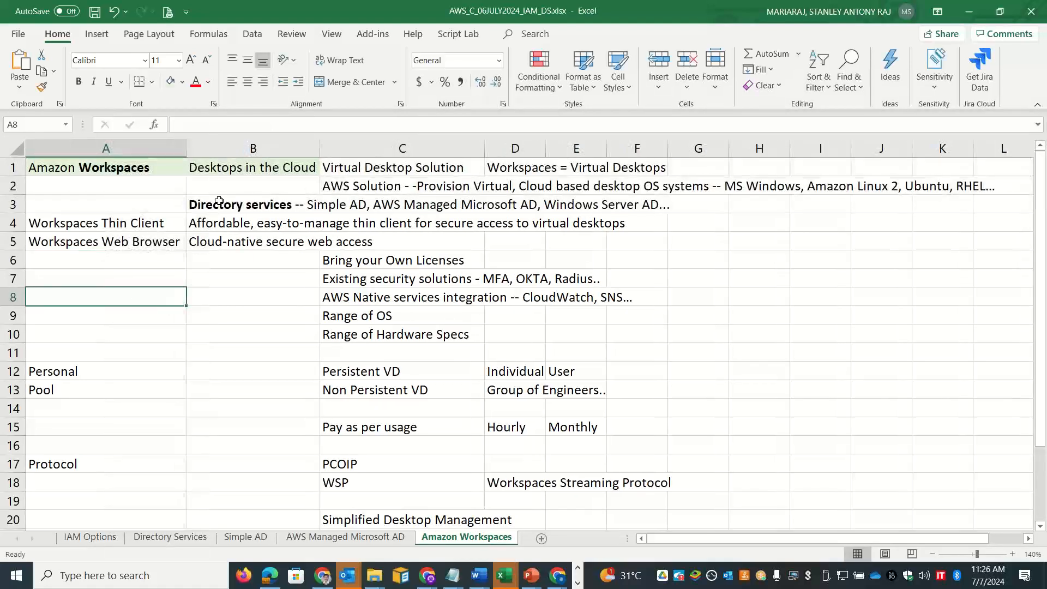
Step: Type 'Desktop Client' in cell B2
left_click(103, 170)
left_click(223, 186)
type("Desktop C")
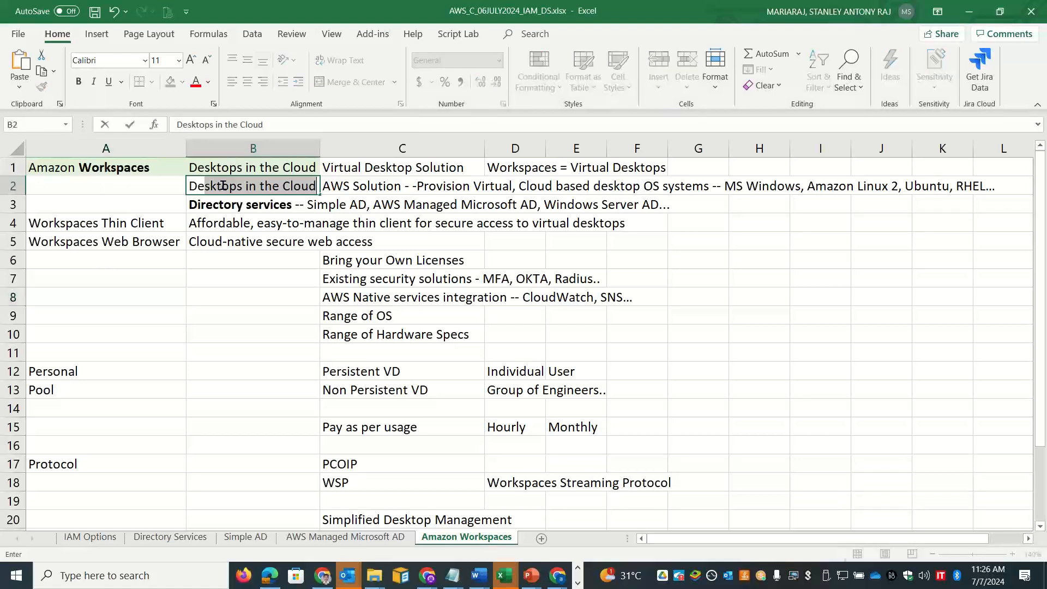
type("lient")
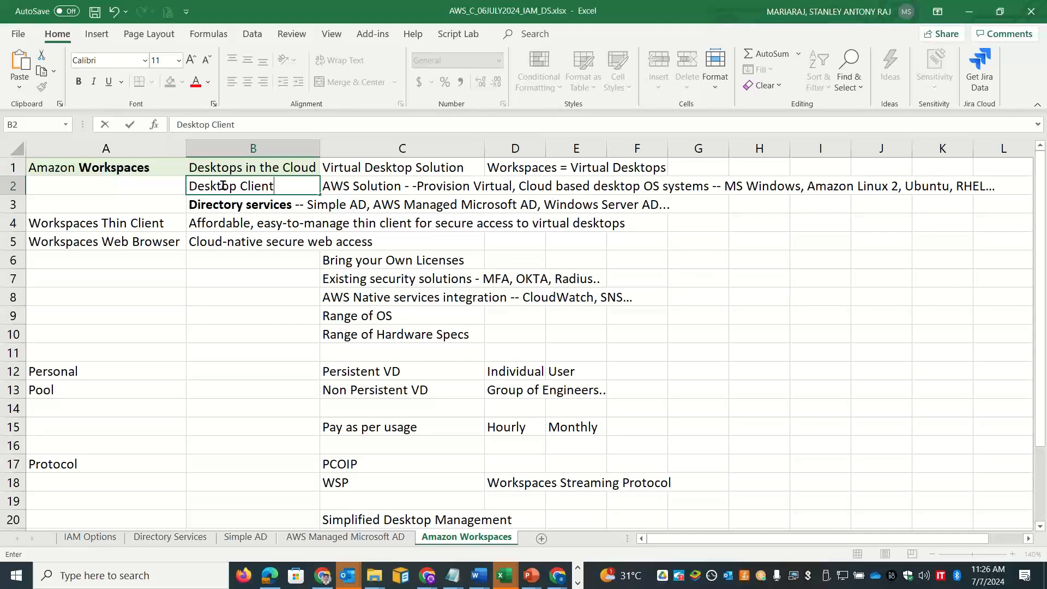
left_click(129, 222)
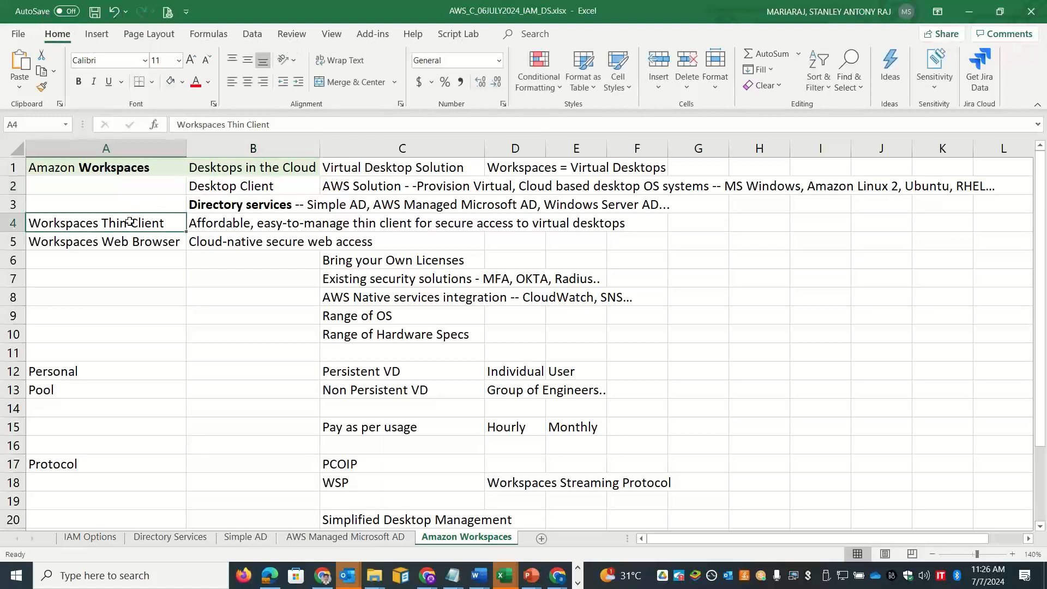
Step: Shade A4 and A5 light green like the title, then return to the AWS console
left_click(171, 81)
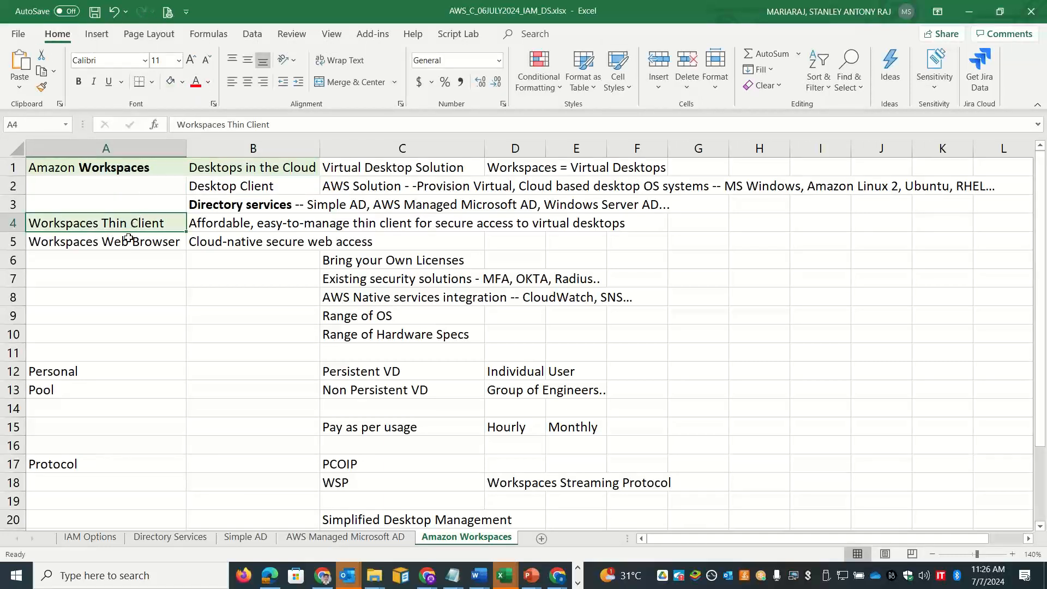
left_click(129, 238)
left_click(171, 81)
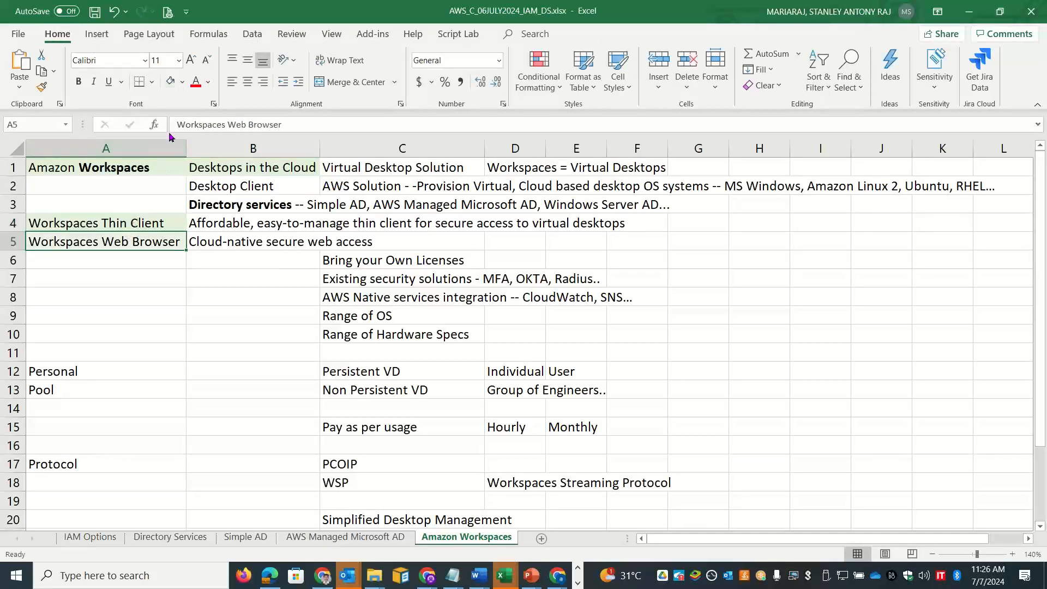
left_click(144, 169)
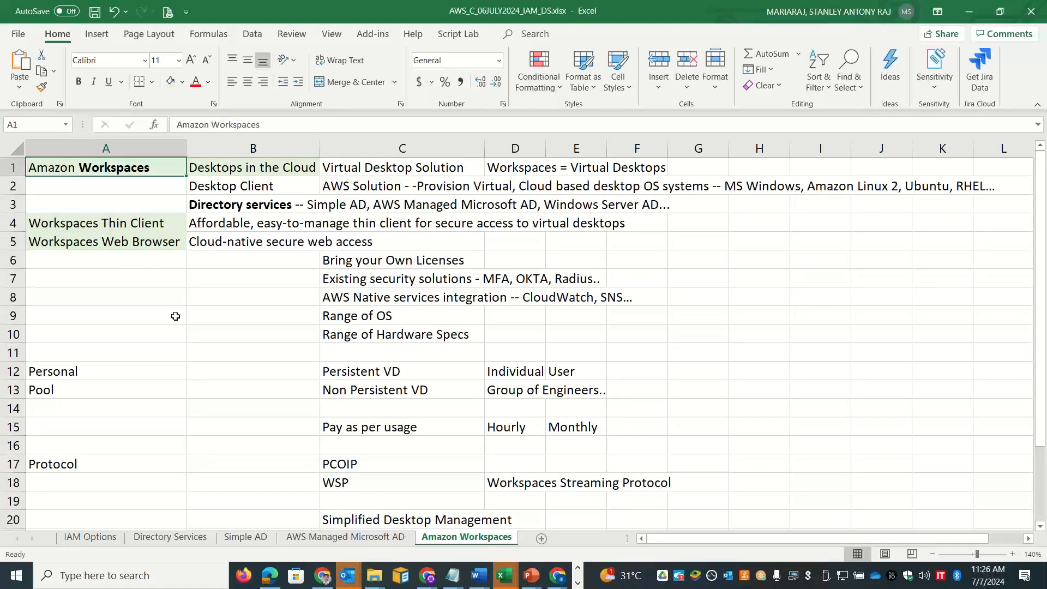
key("alt")
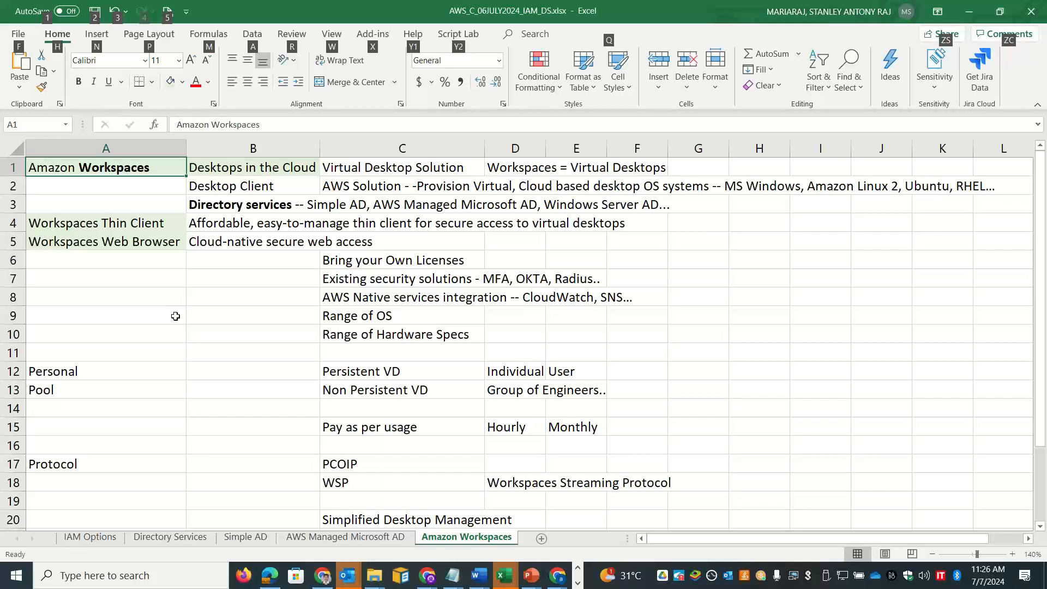
key("alt+Tab")
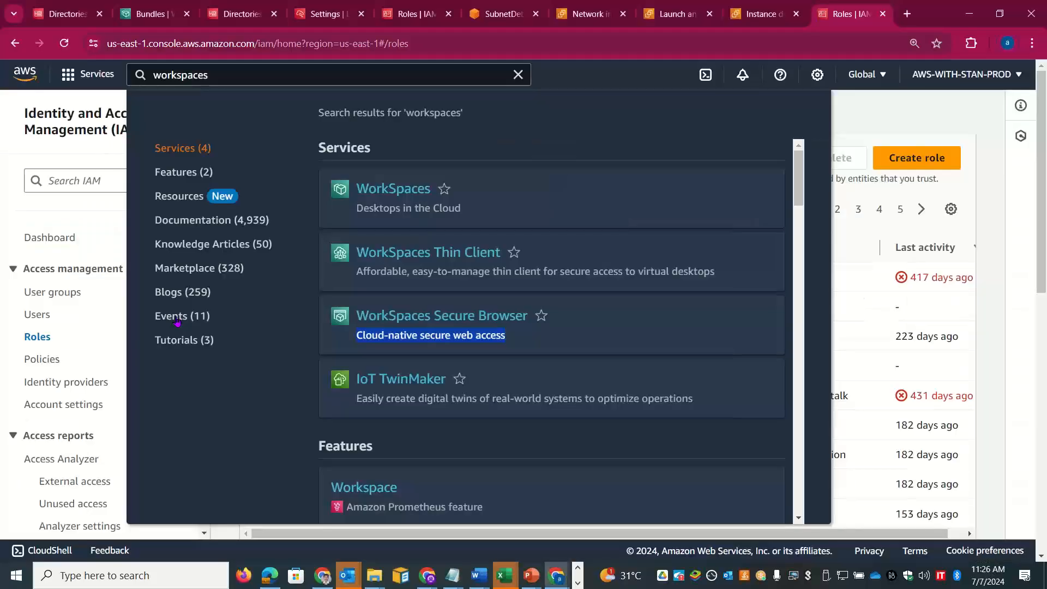
Step: Open the WorkSpaces console and paste its tagline into Excel cell G1
left_click(369, 192)
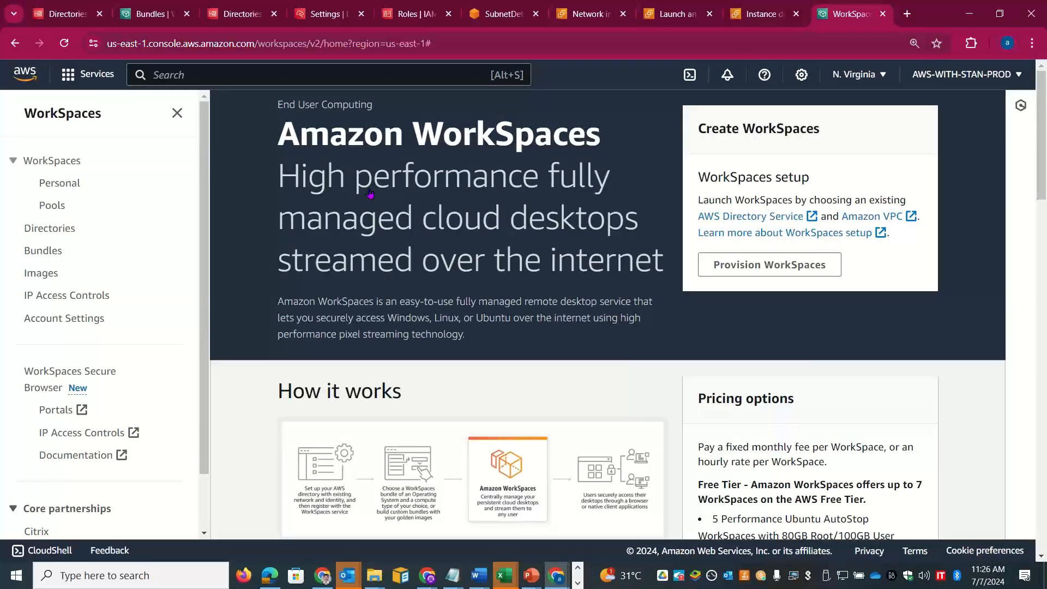
left_click_drag(654, 260, 281, 185)
key("ctrl+c")
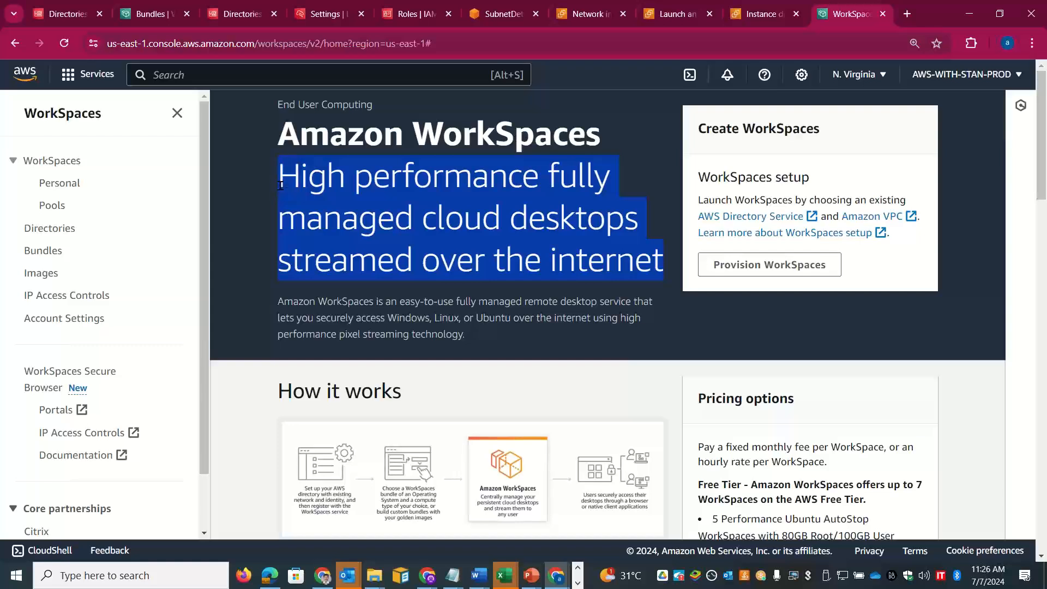
key("alt+Tab")
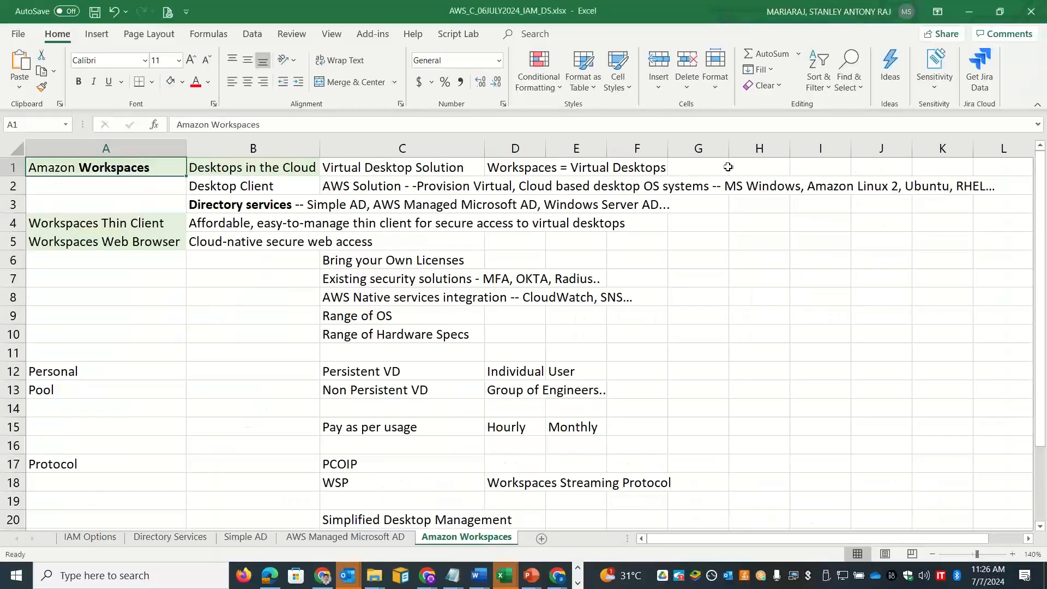
left_click(701, 167)
double_click(701, 168)
key("ctrl+v")
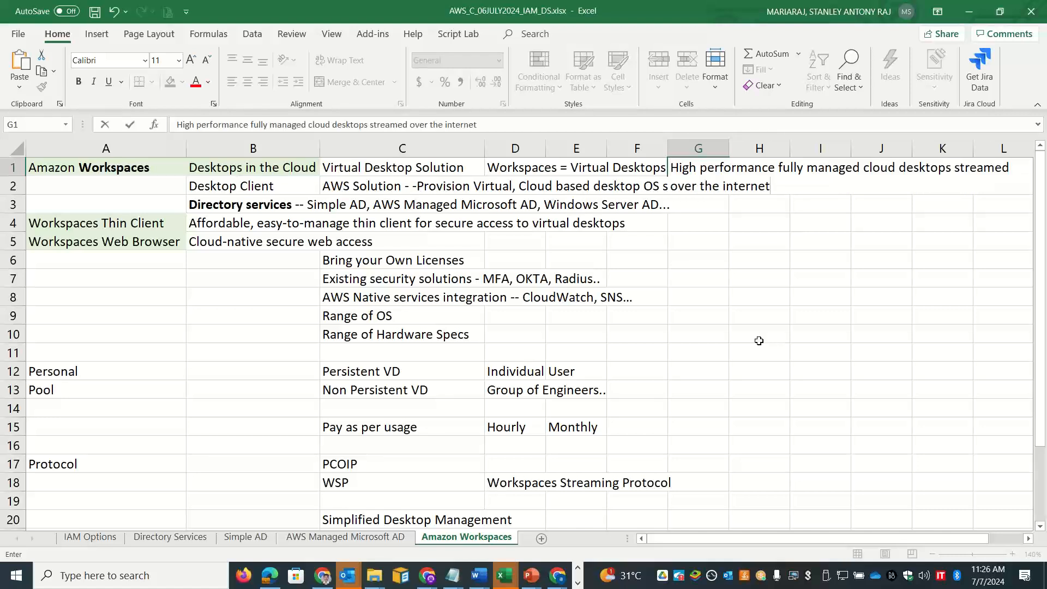
left_click(758, 338)
Step: Copy the WorkSpaces description paragraph and bring it back to the workbook
key("alt+Tab")
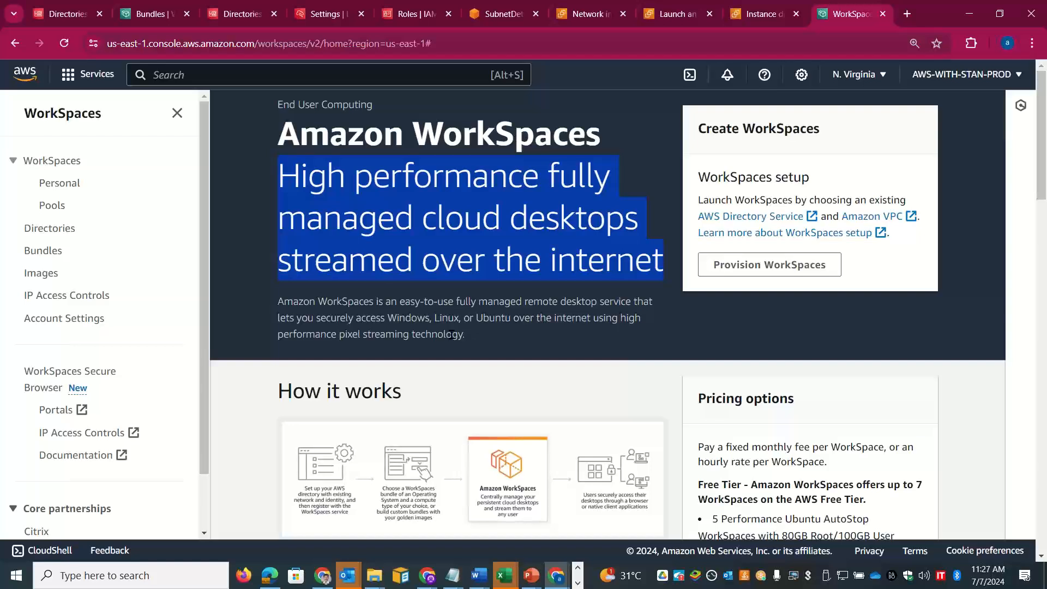
left_click_drag(468, 335, 282, 300)
key("ctrl+c")
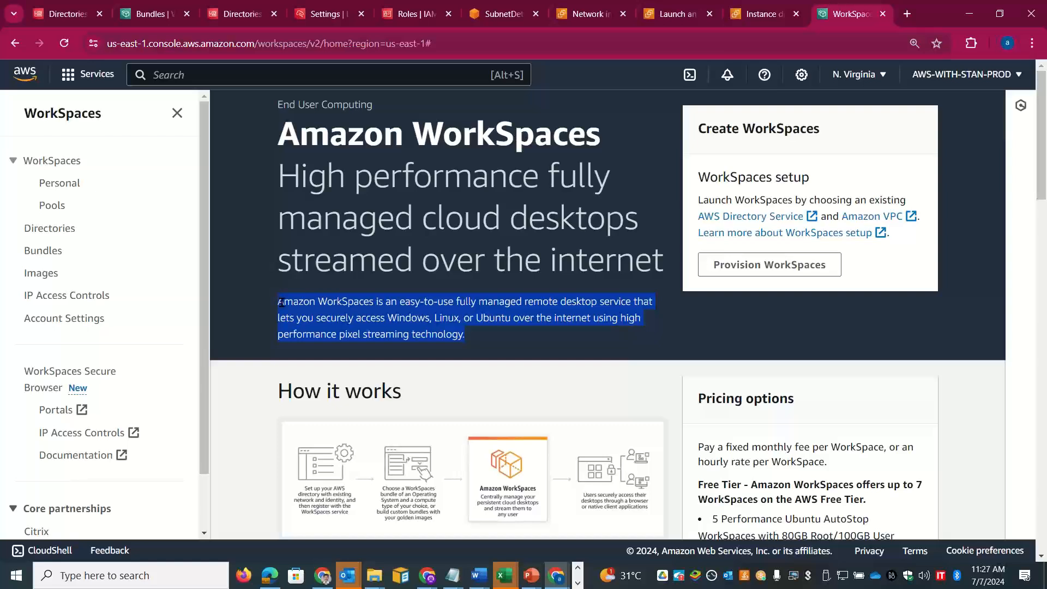
key("alt+Tab")
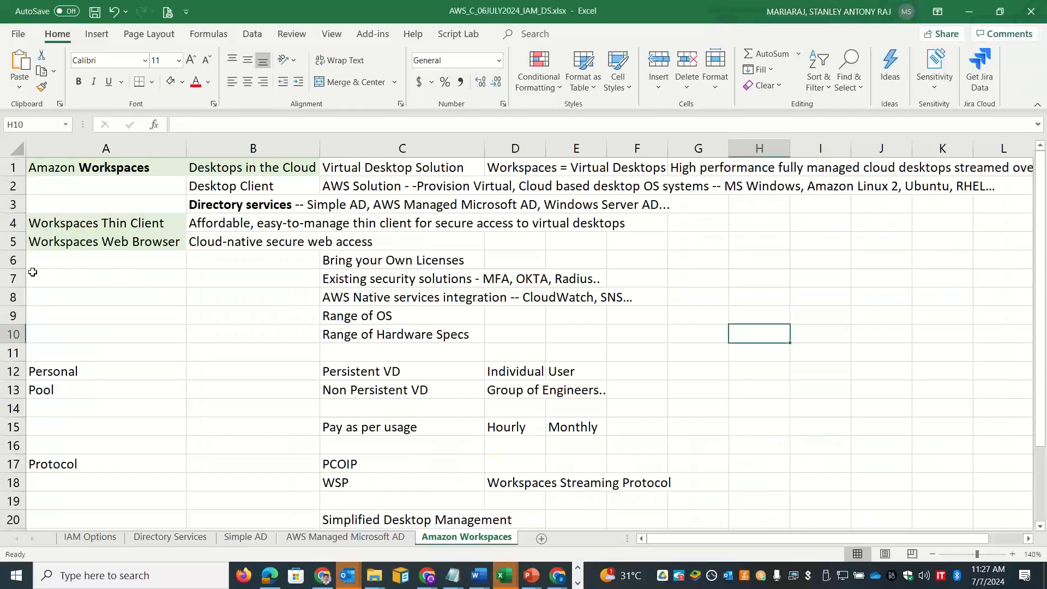
Step: Insert two blank rows at row 6
left_click(13, 260)
right_click(14, 261)
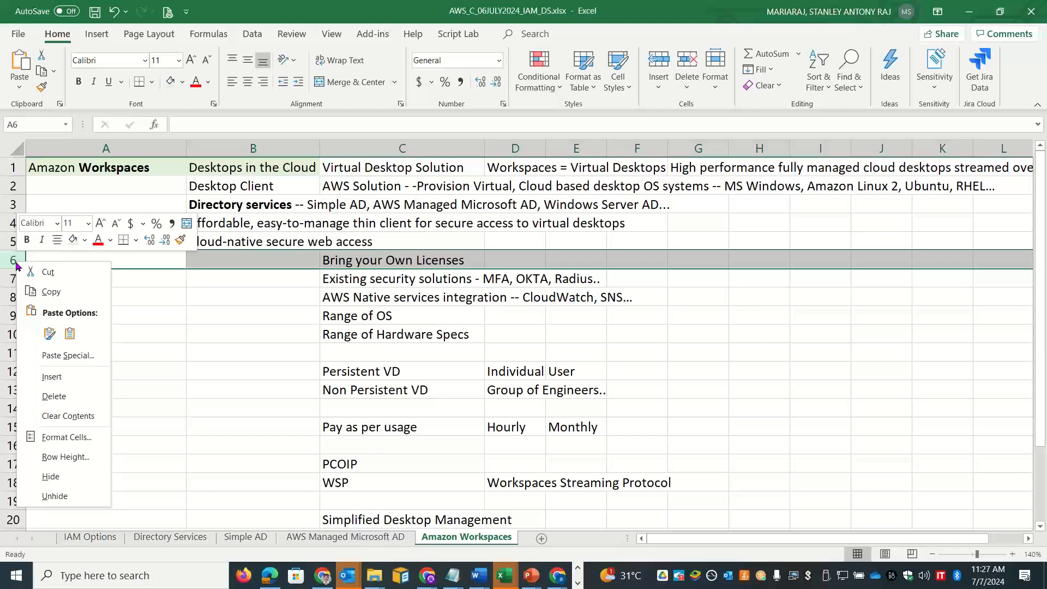
left_click(51, 377)
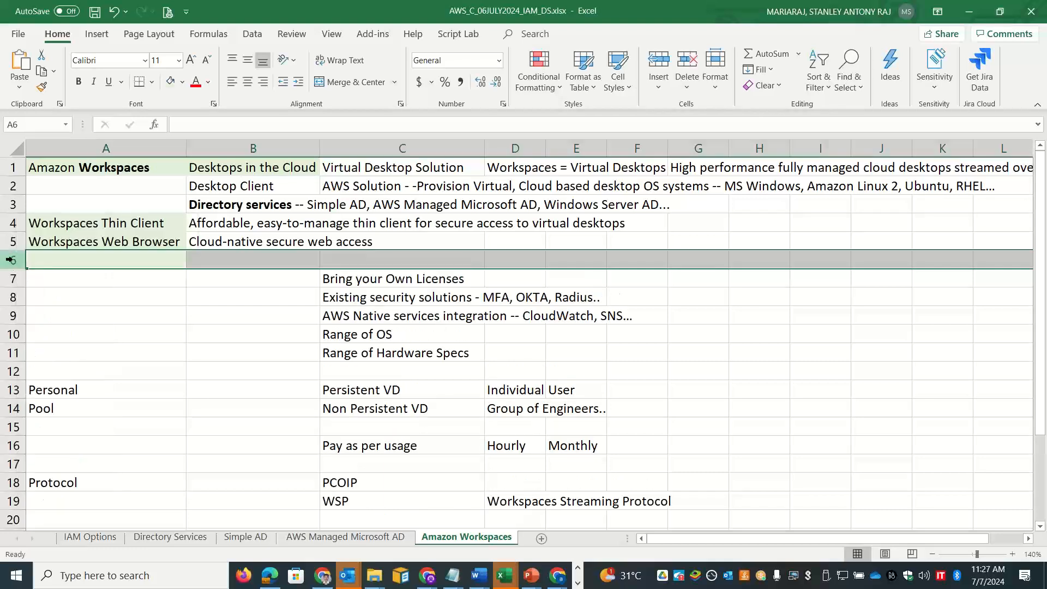
right_click(14, 261)
left_click(72, 375)
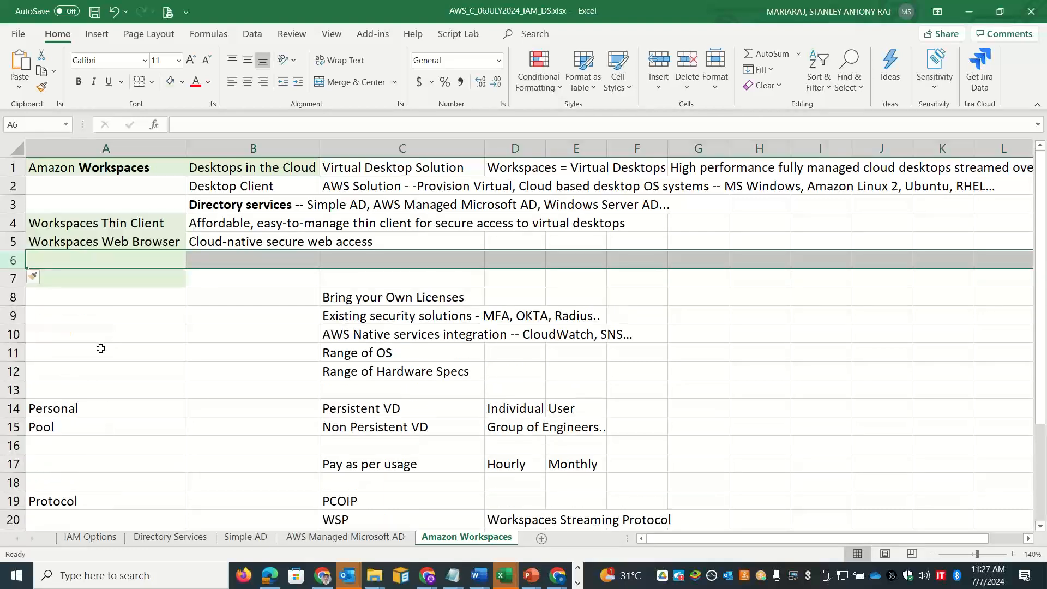
Step: Paste the WorkSpaces description into cell B7
left_click(212, 273)
double_click(213, 274)
key("ctrl+v")
left_click(124, 373)
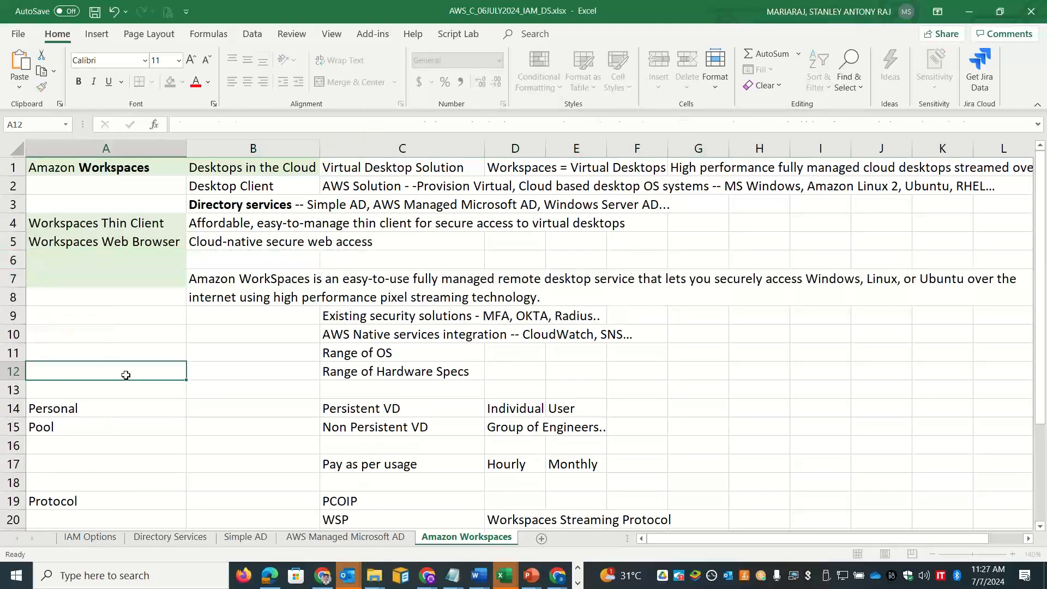
Step: Enter 'Range of IP Addresses' in C13 and return to the WorkSpaces console
left_click(361, 395)
type("Range of IP")
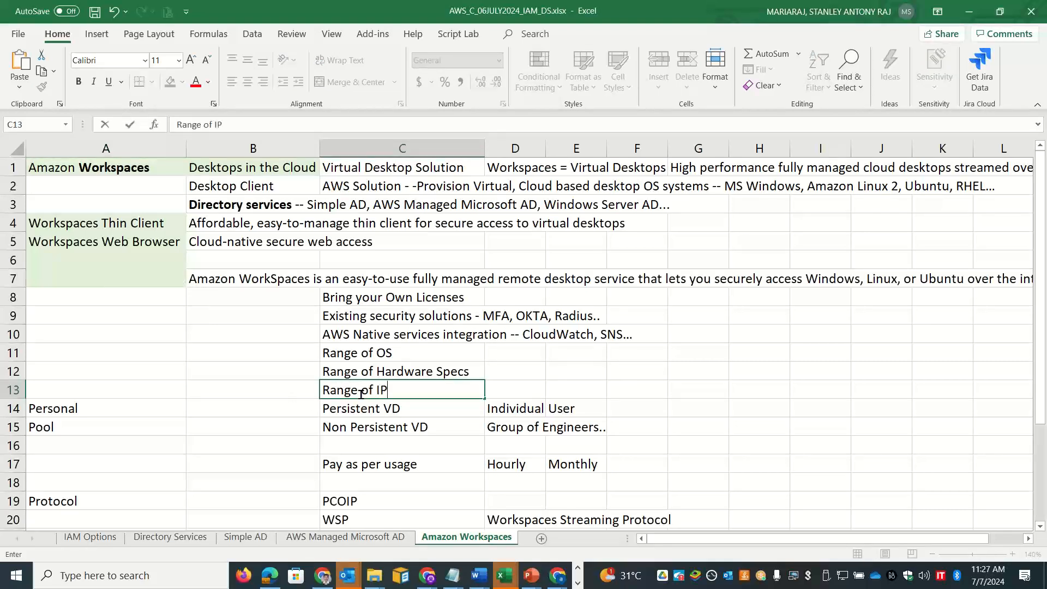
type(" Addresses")
left_click(767, 371)
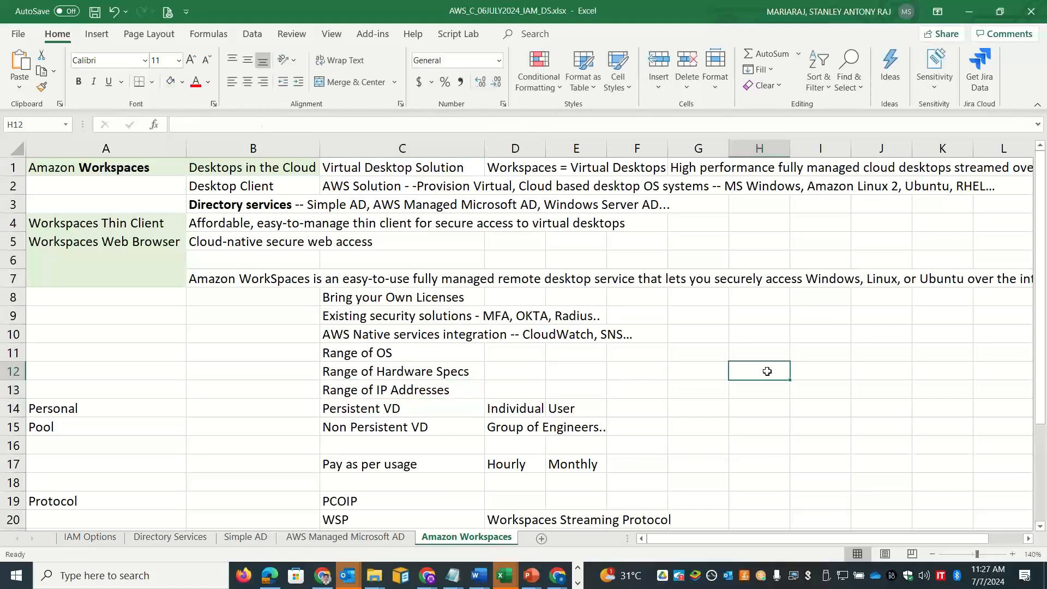
key("alt+Tab")
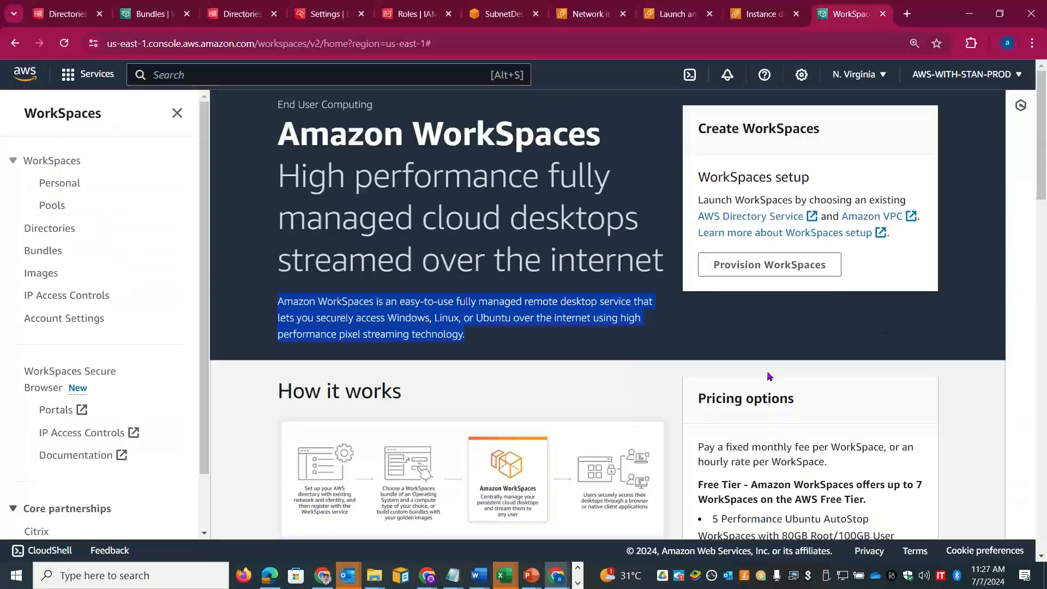
scroll(1044, 180, "down", 2)
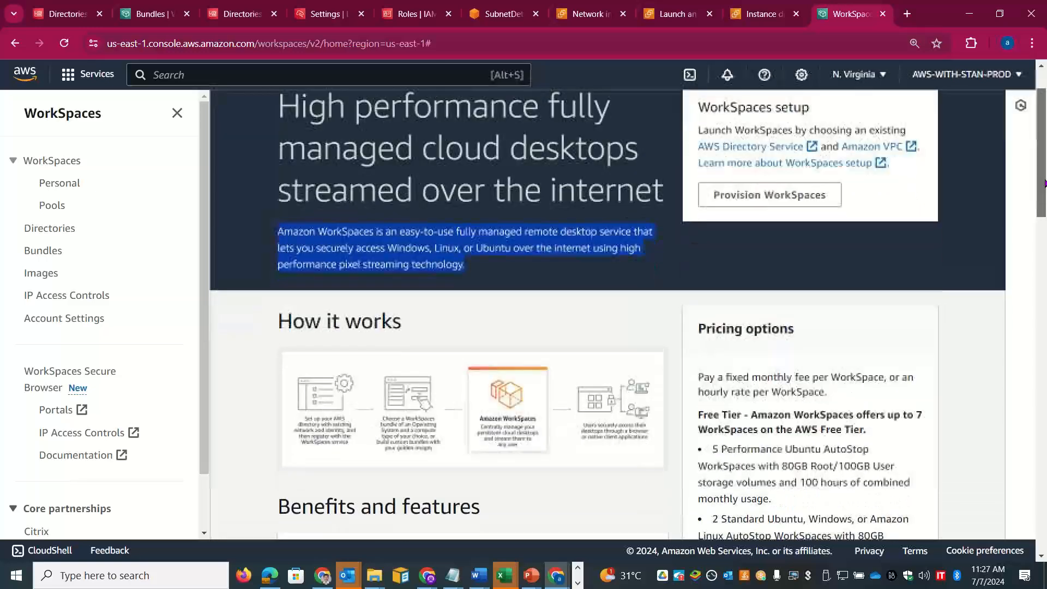
Step: Copy the Free Tier sentence from Pricing options into cell B29
scroll(1043, 193, "down", 1)
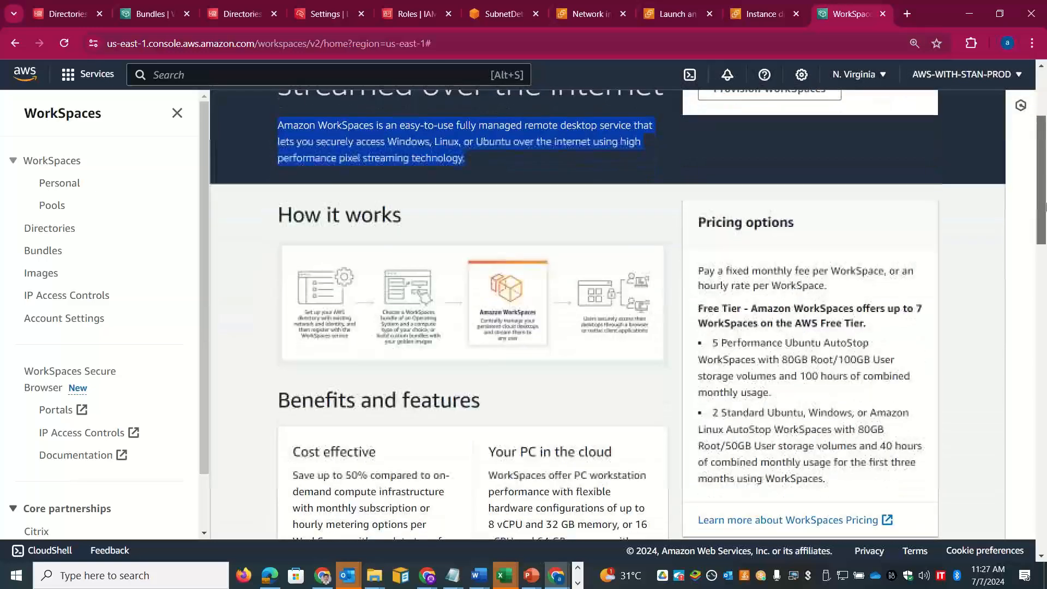
left_click_drag(871, 326, 702, 321)
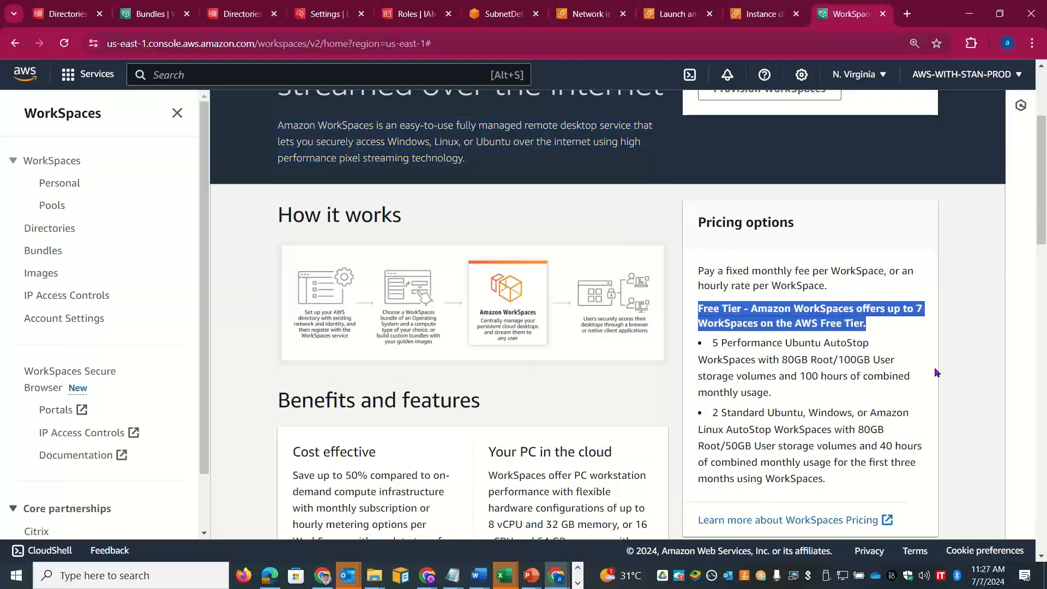
key("alt+Tab")
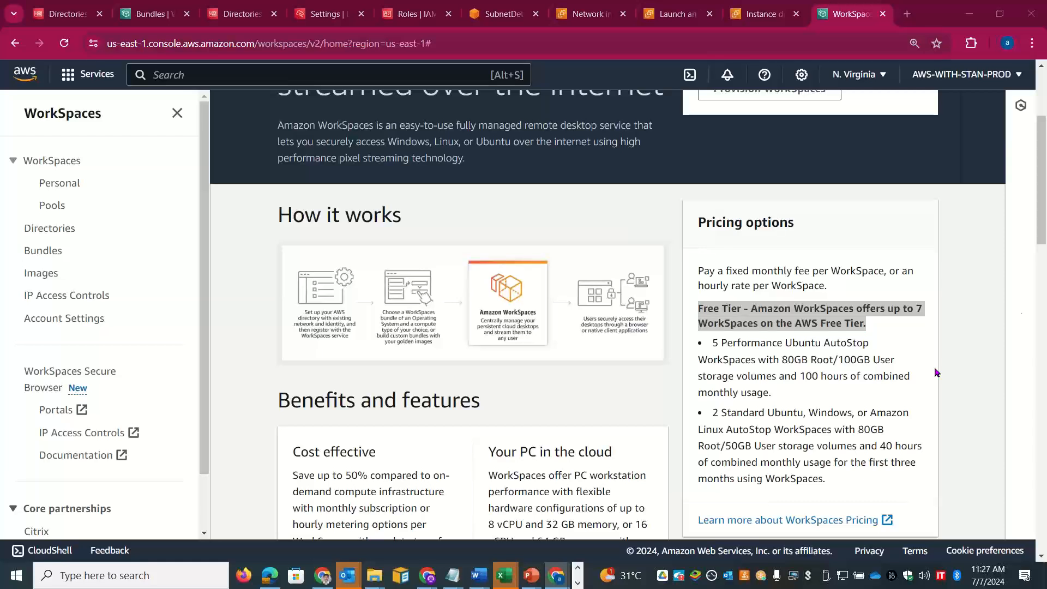
scroll(1046, 437, "down", 2)
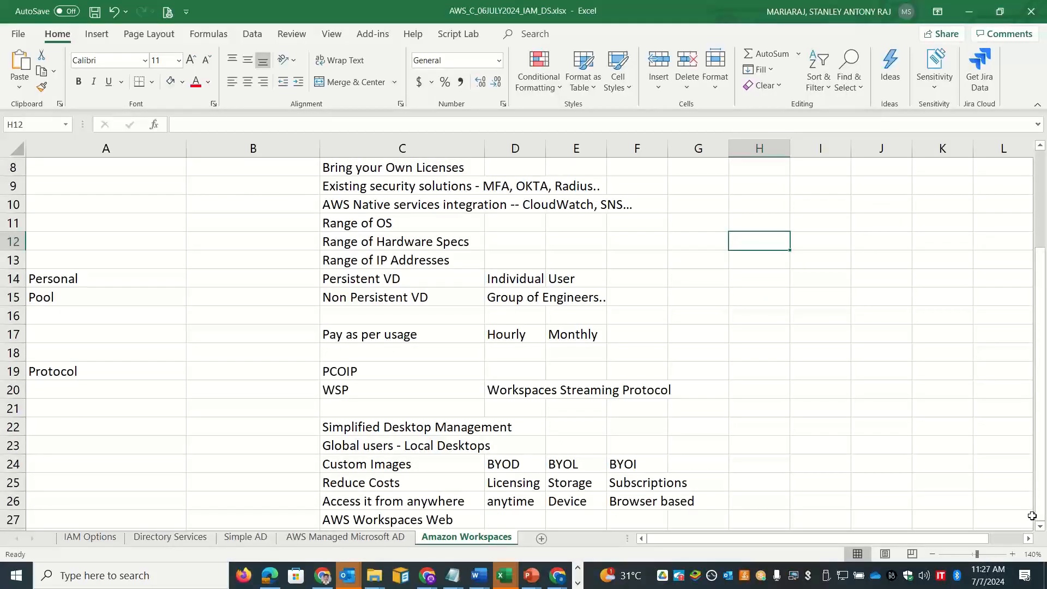
left_click(1040, 526)
scroll(1041, 491, "down", 3)
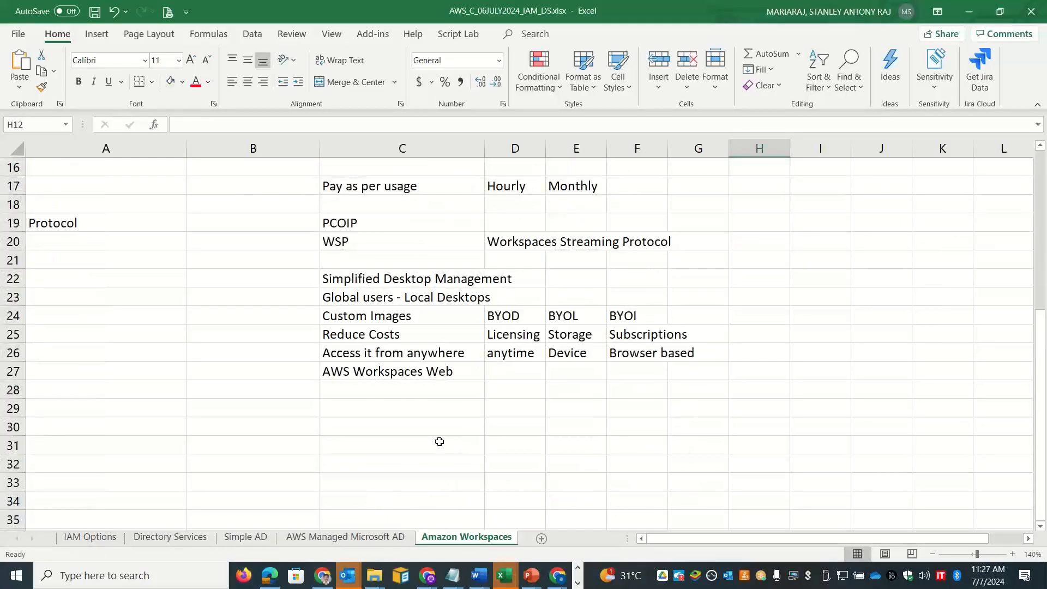
left_click(297, 411)
double_click(297, 411)
type("Free Tier - Amazon WorkSpaces offers up to 7 WorkSpaces on the AWS Free Tier.")
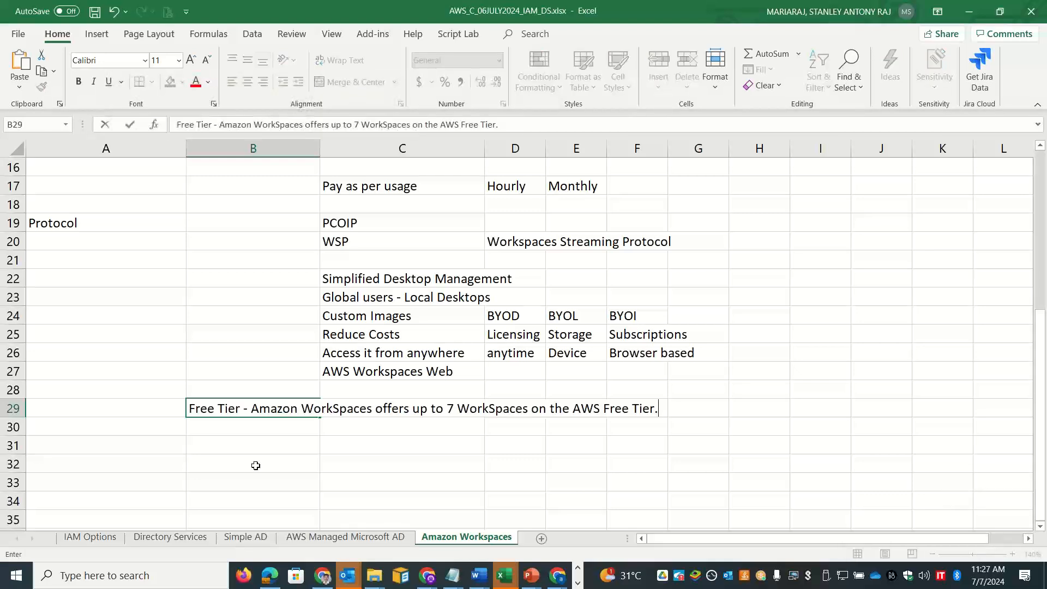
left_click(246, 475)
key("alt+Tab")
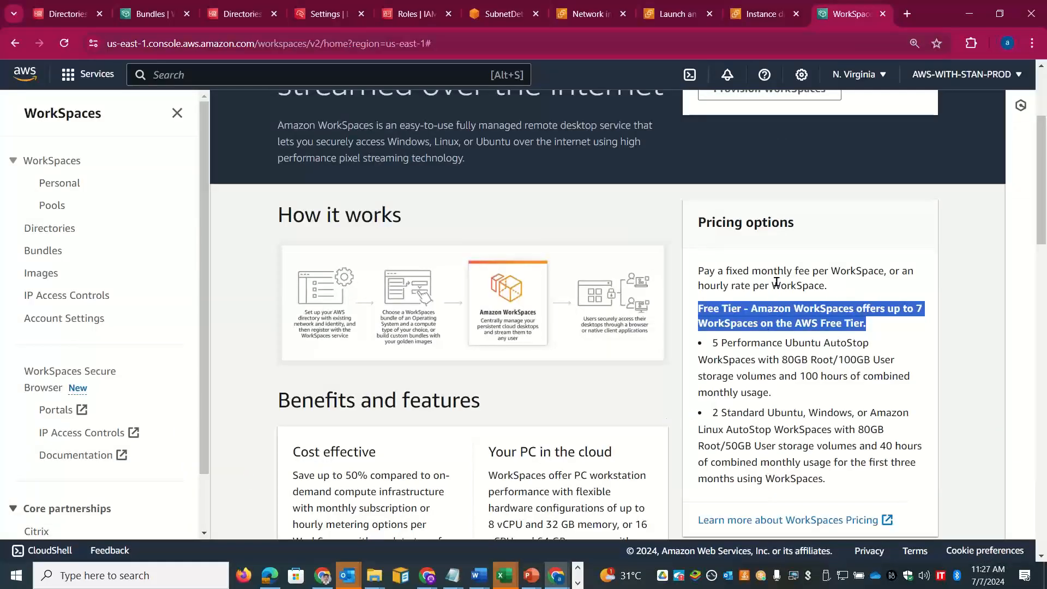
Step: Copy the monthly-or-hourly pricing sentence into cell F17
left_click_drag(827, 286, 701, 274)
key("ctrl+c")
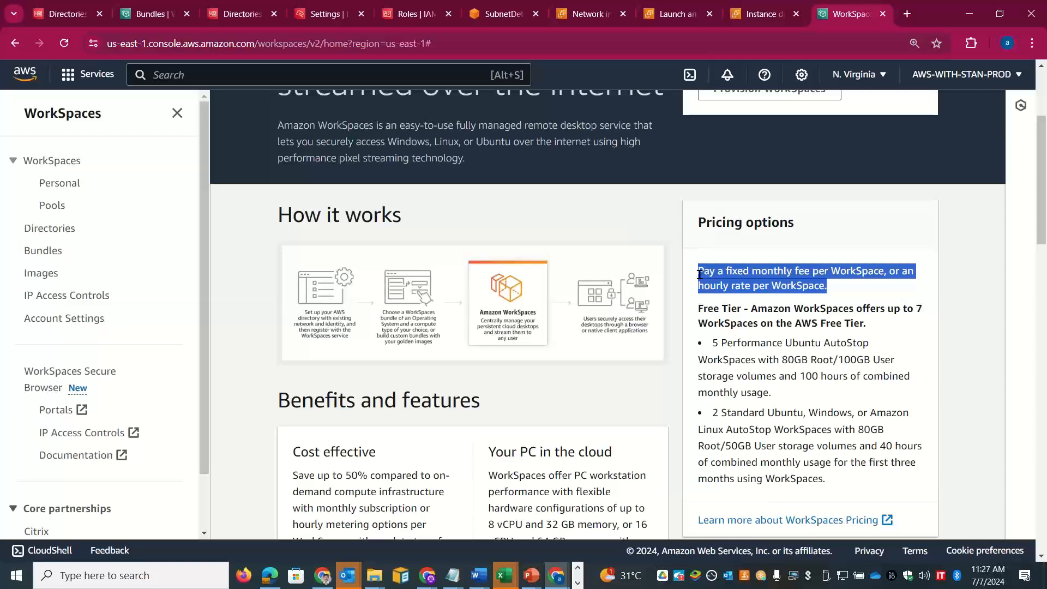
key("alt+Tab")
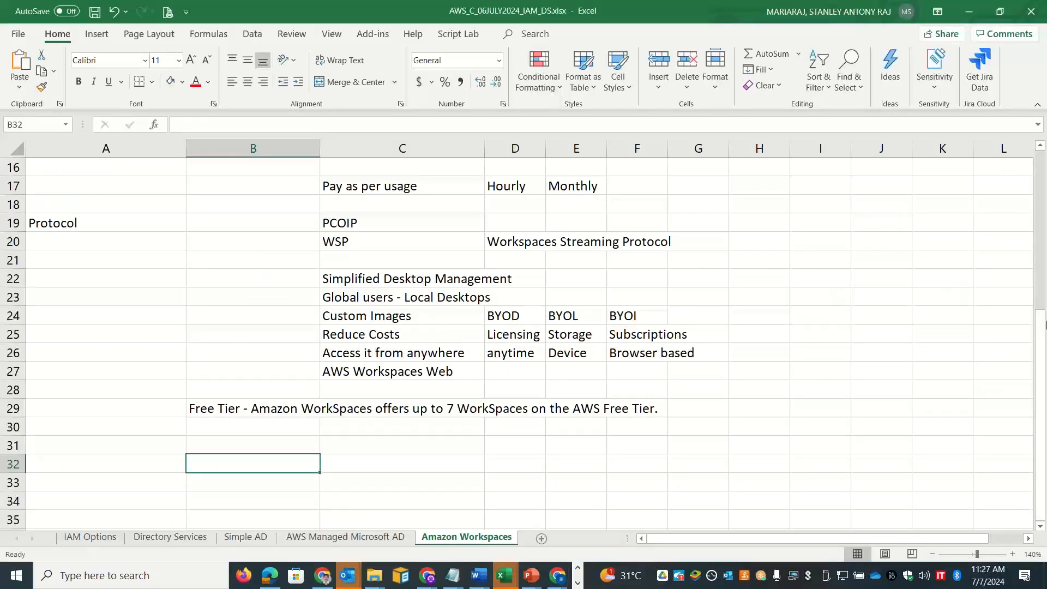
left_click_drag(1046, 325, 1043, 223)
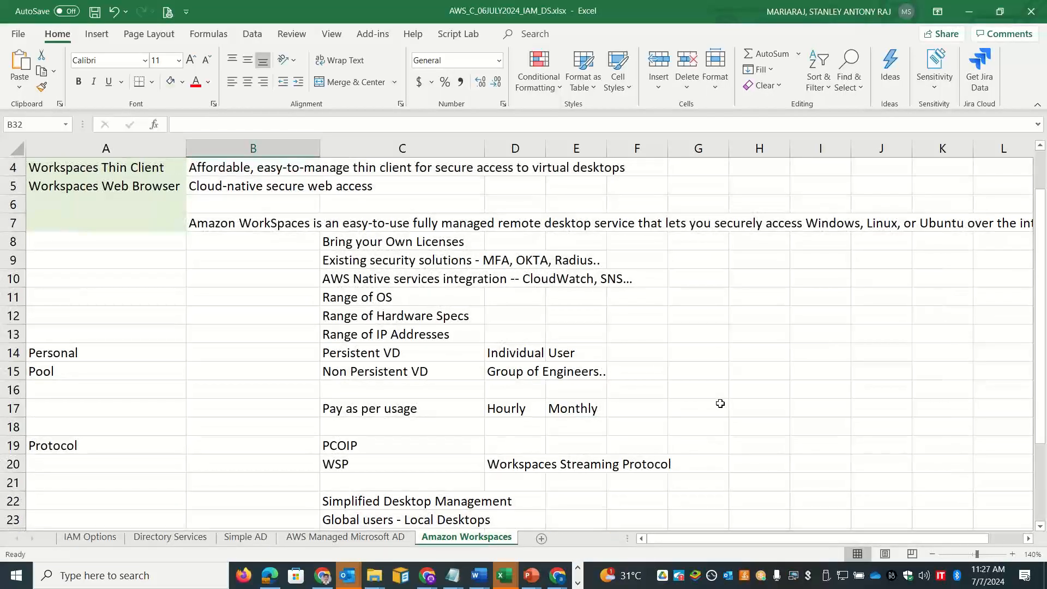
left_click(652, 407)
double_click(652, 407)
key("ctrl+v")
left_click(762, 483)
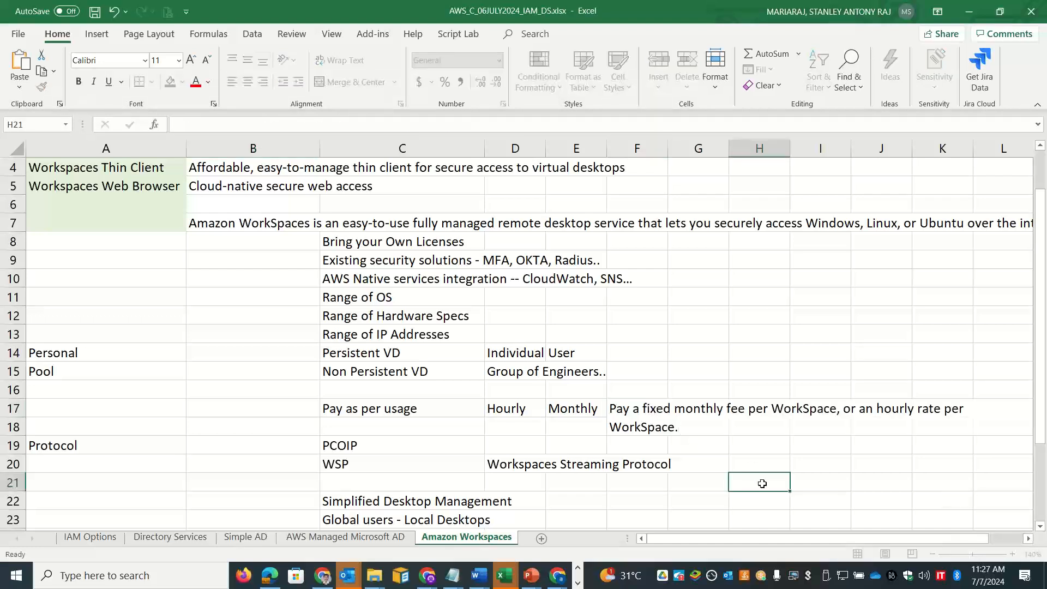
key("alt+Tab")
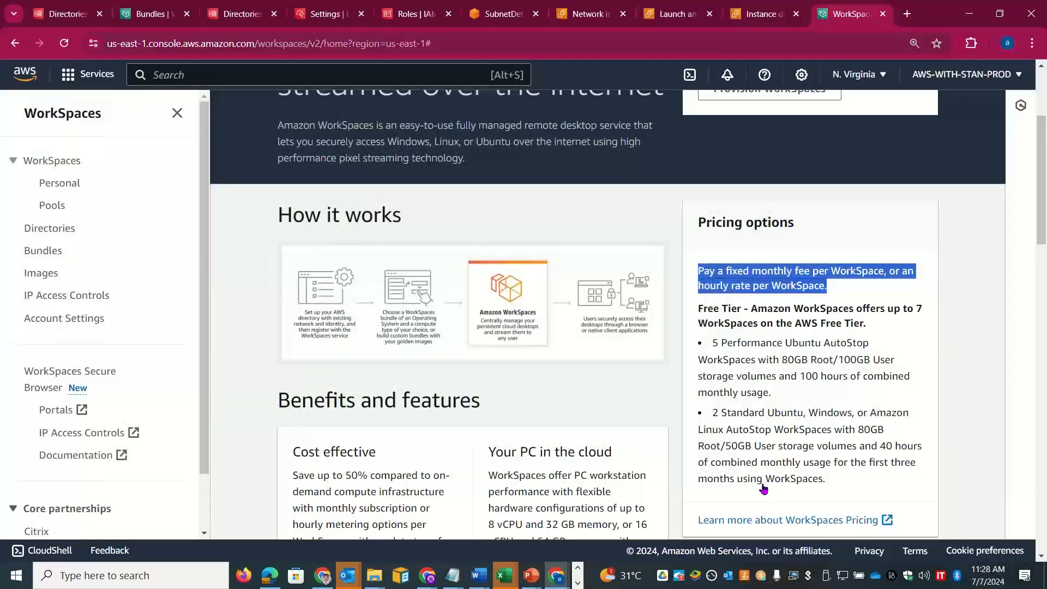
left_click_drag(1045, 217, 1045, 237)
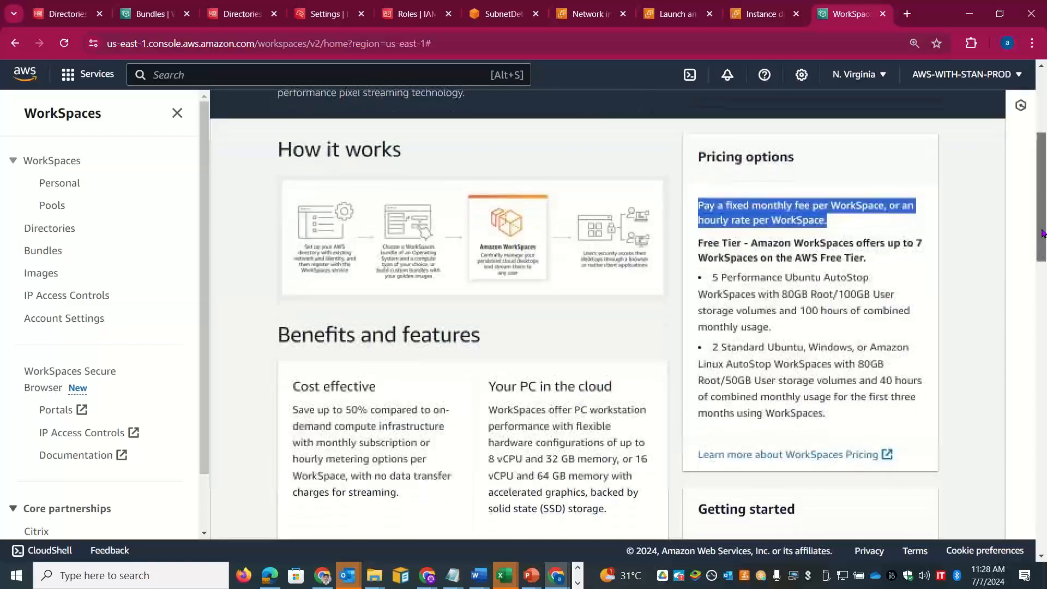
double_click(743, 347)
double_click(742, 278)
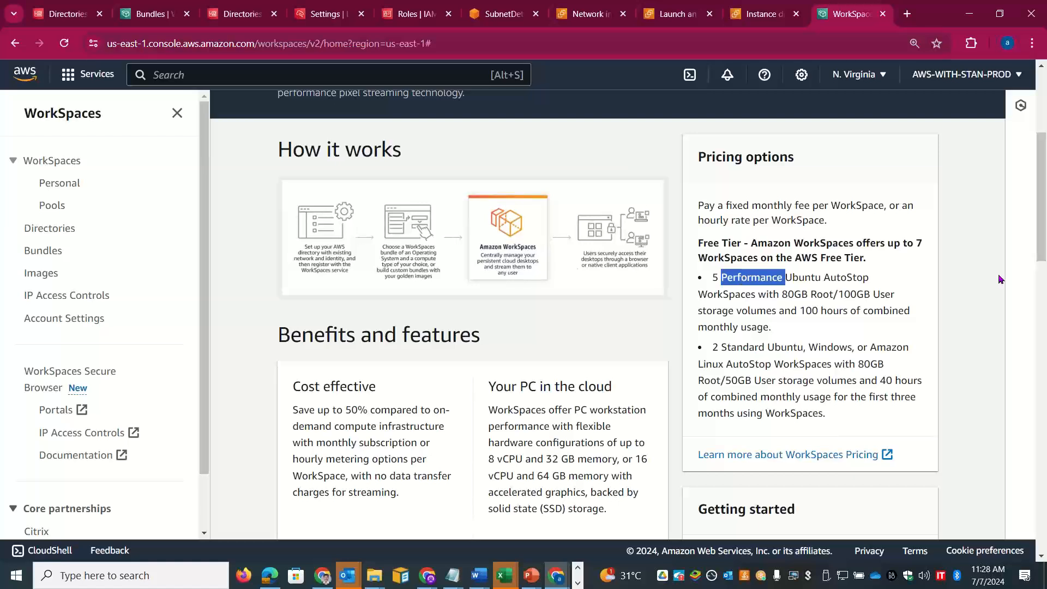
left_click_drag(1041, 244, 1043, 261)
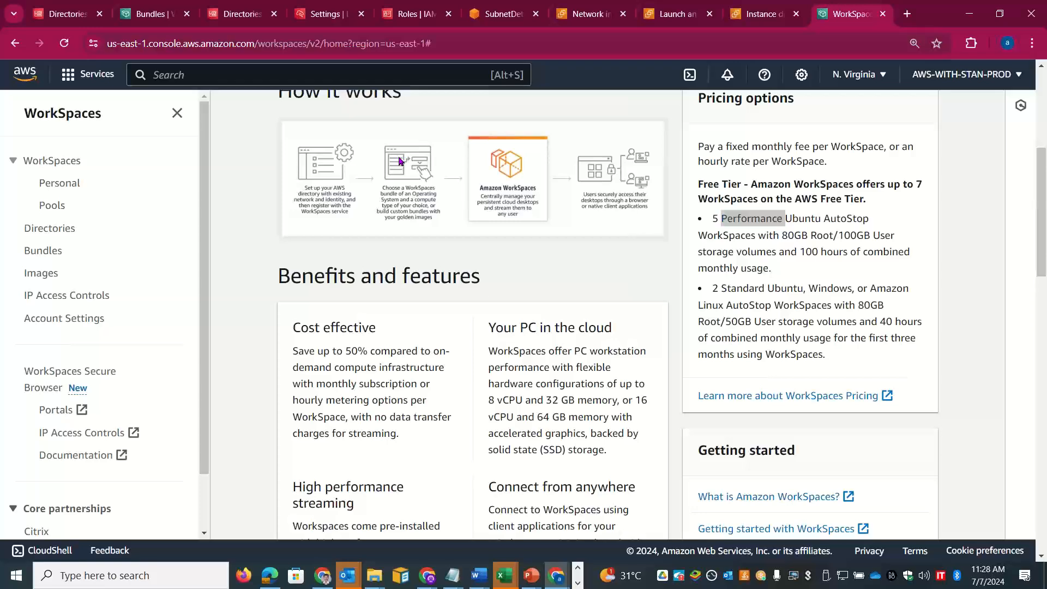
key("alt+Tab")
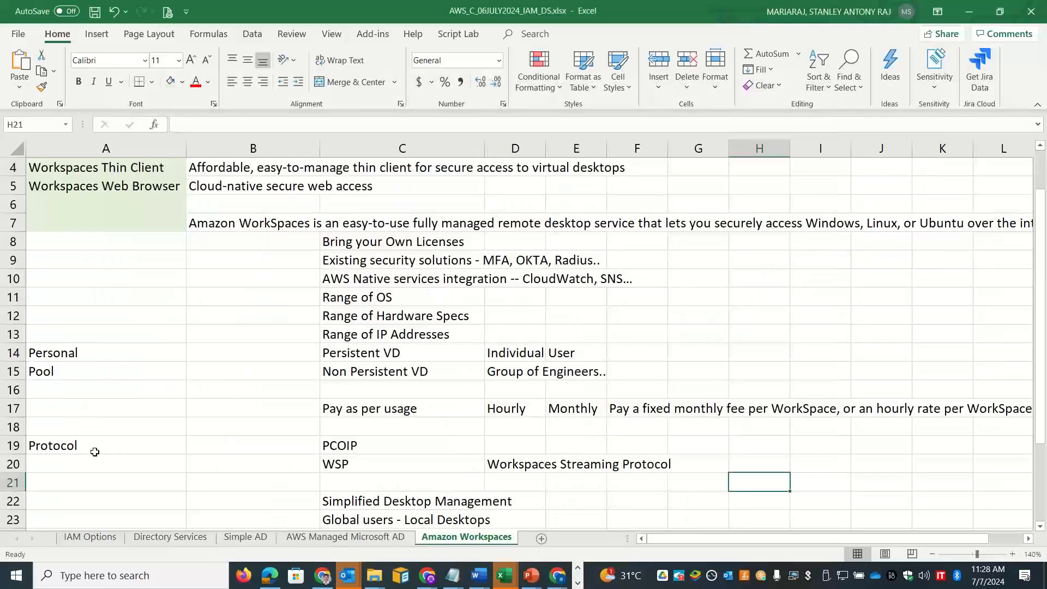
Step: Enter the label 'Bundles' in cell A31
left_click(93, 464)
key("Down")
key("Down")
key("Down")
key("Down")
key("Down")
key("Down")
key("Down")
key("Down")
key("Down")
key("Down")
key("Down")
key("Down")
key("Down")
key("Down")
key("Down")
key("Down")
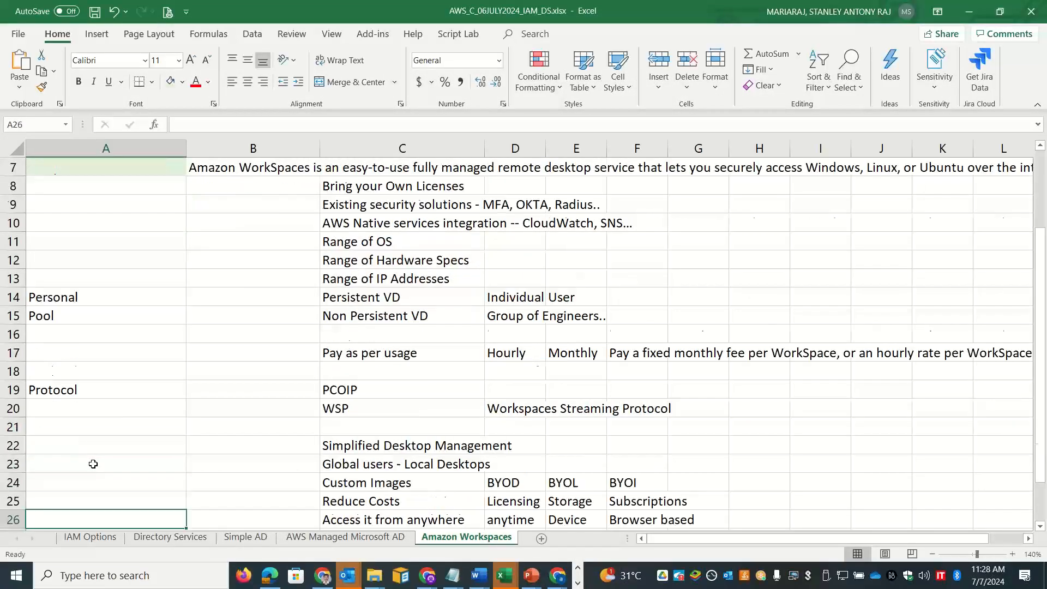
key("Up")
key("Up")
key("Up")
key("Up")
key("Up")
key("Up")
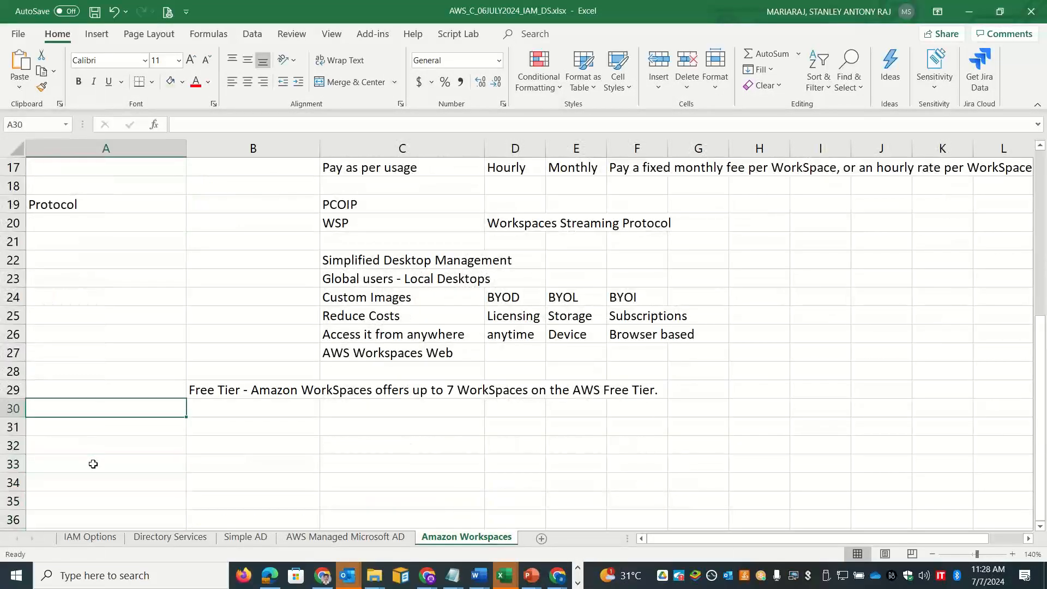
key("Down")
type("Bundles")
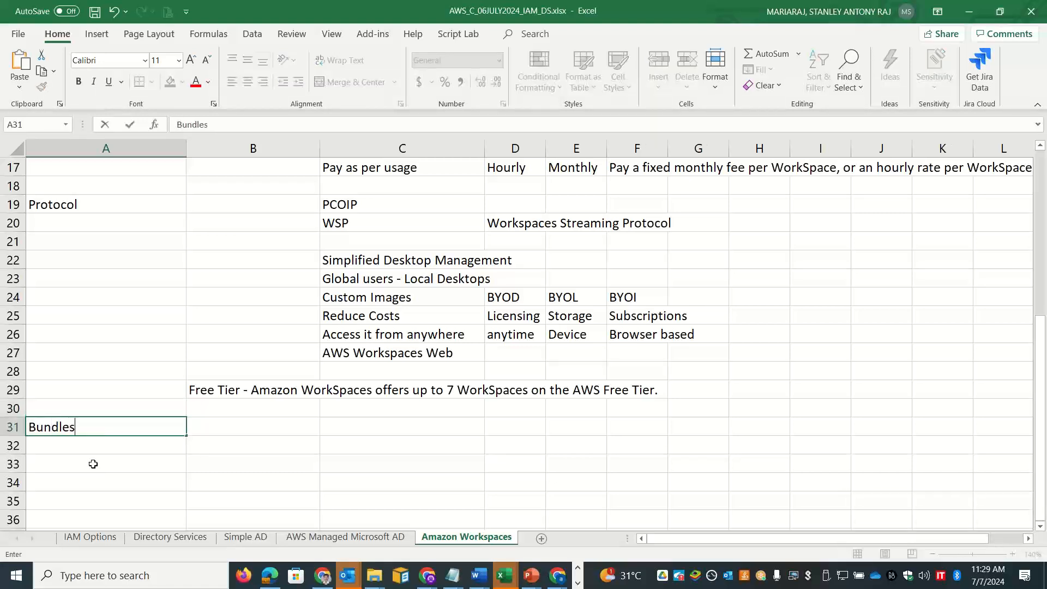
key("Tab")
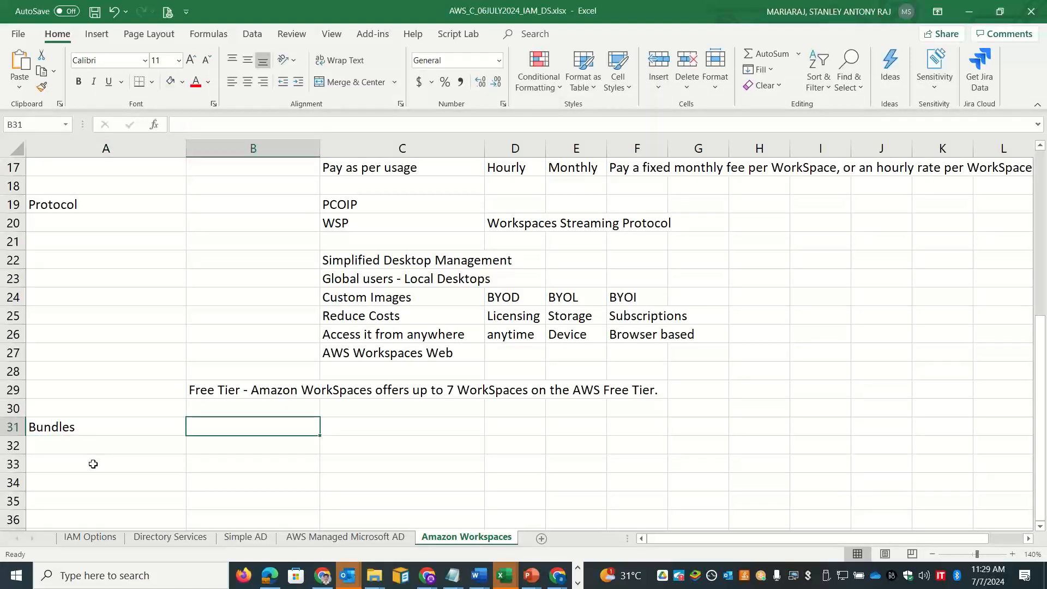
Step: Enter 'Combination - OS + Software + Compute + Storage..' in B31
type("Com")
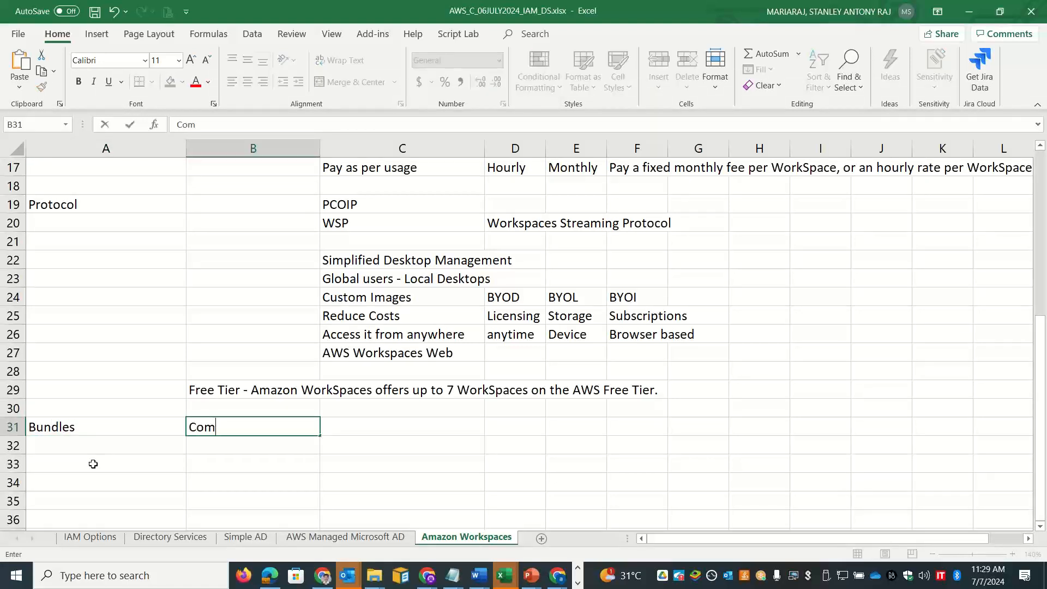
type("bination - OS ")
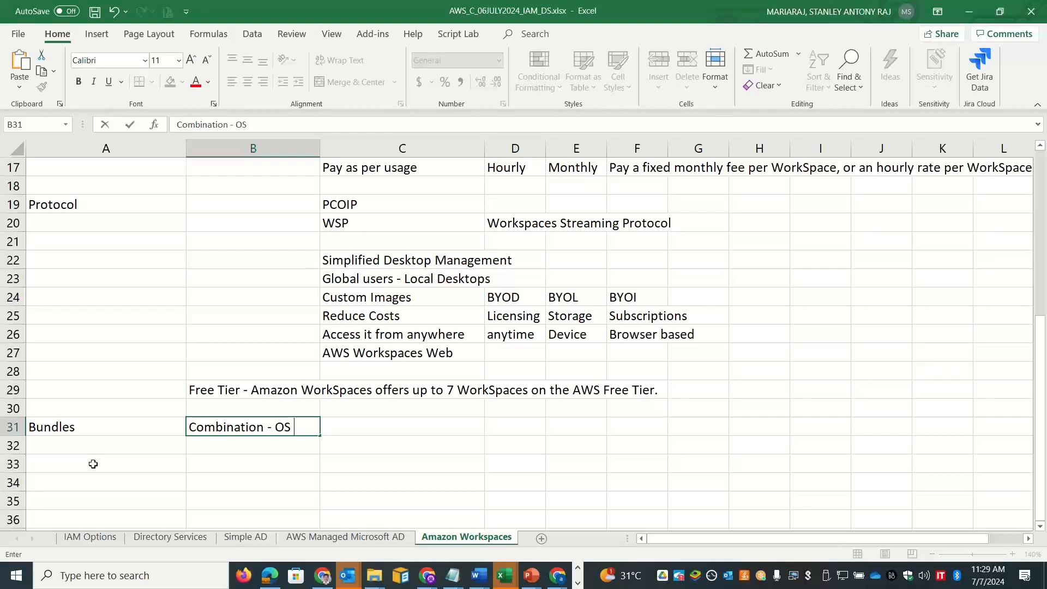
type("+ Software")
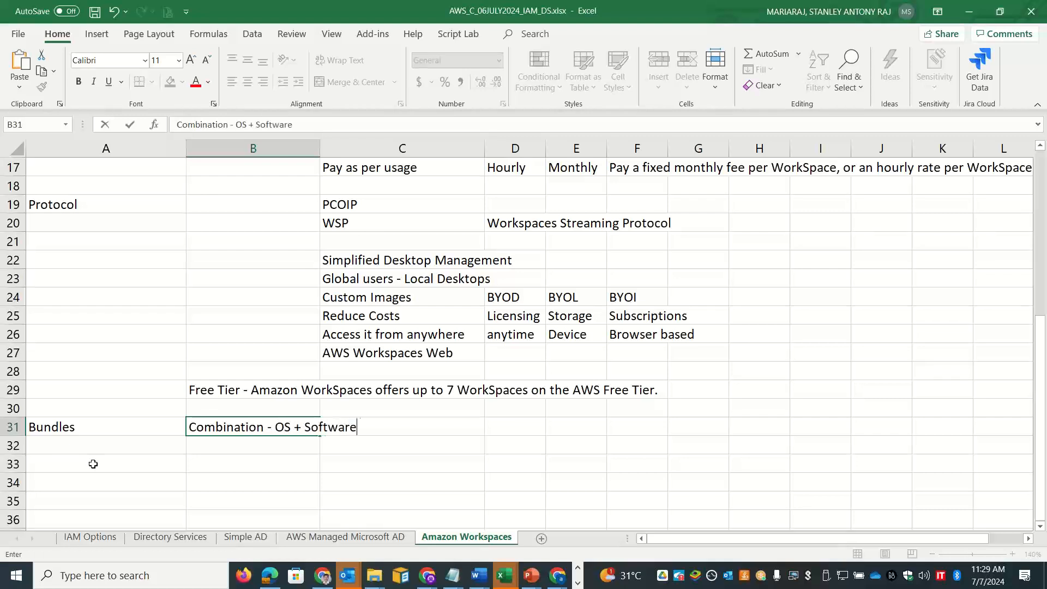
type("+ Compute + Stoarge")
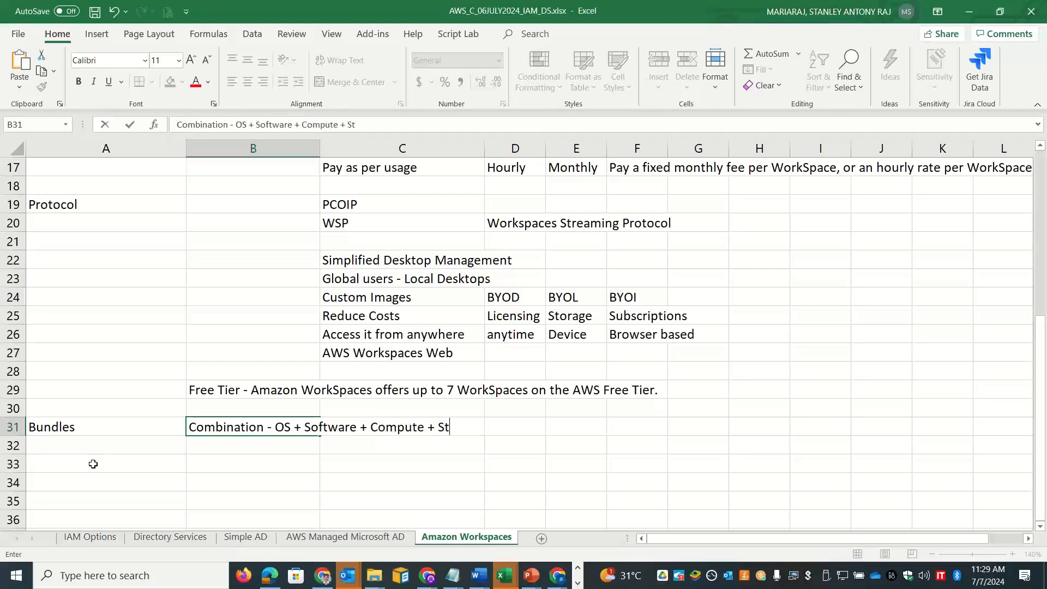
key("BackSpace")
key("BackSpace")
key("BackSpace")
key("BackSpace")
type("rage..")
left_click(73, 452)
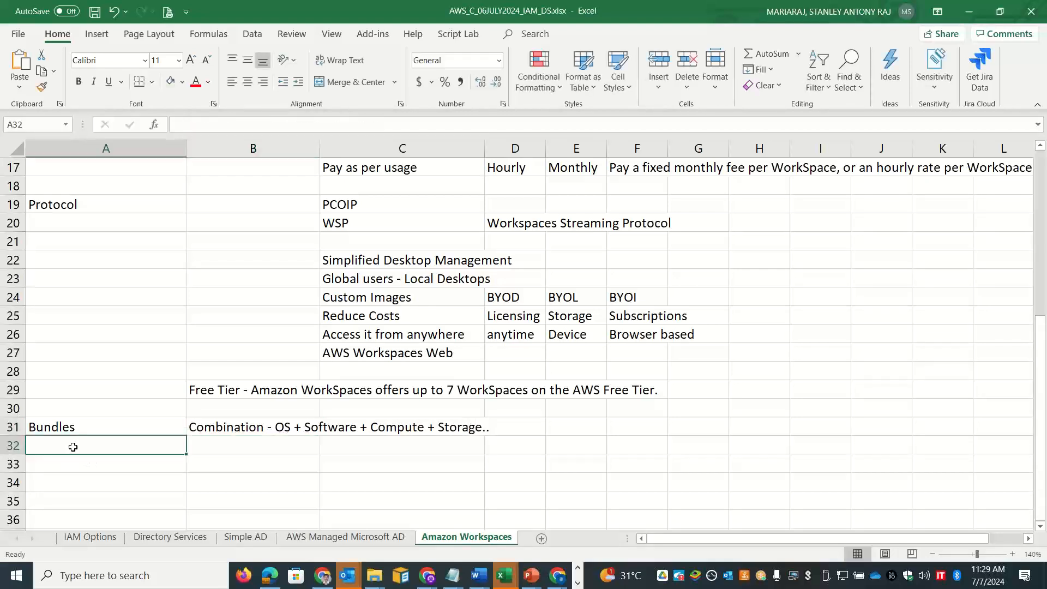
Step: Fill row 32 with Images, Default, Custom, WAM and B33:B34 with Public, Private
type("Images")
key("Tab")
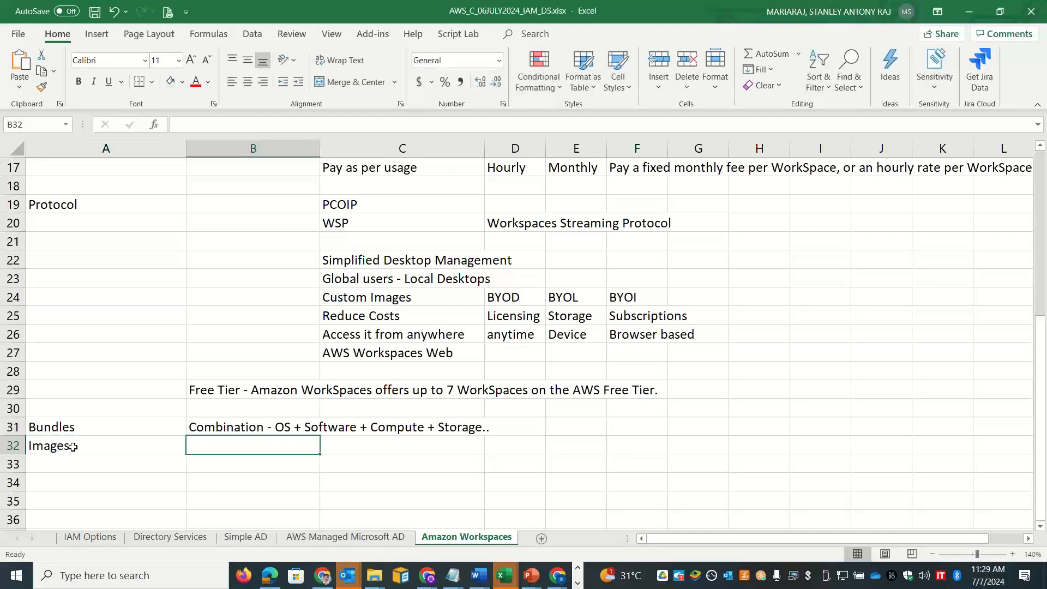
type("Default")
key("Tab")
type("Custom")
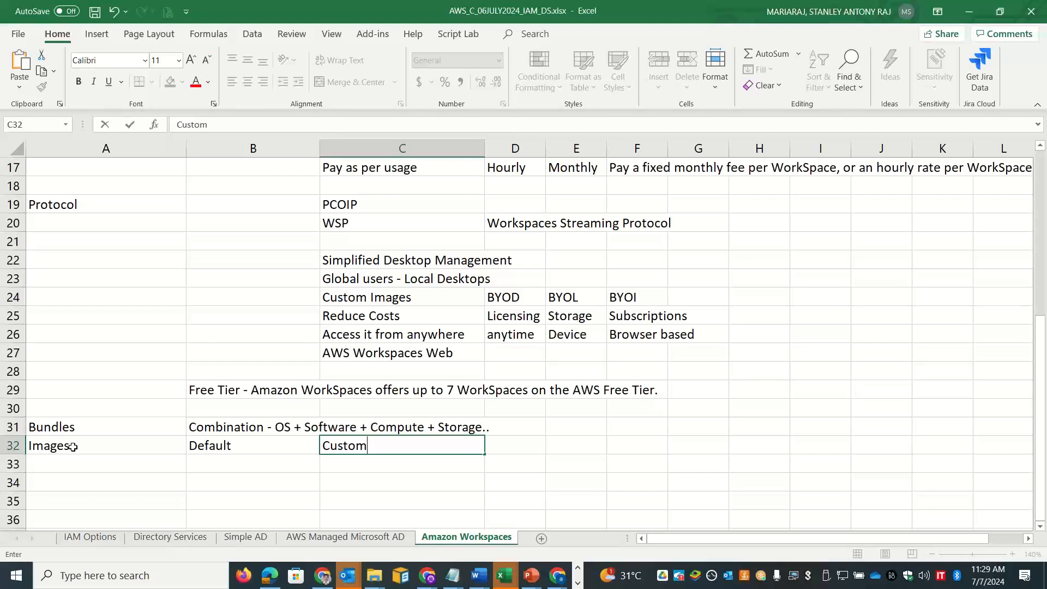
left_click(582, 449)
type("WAM")
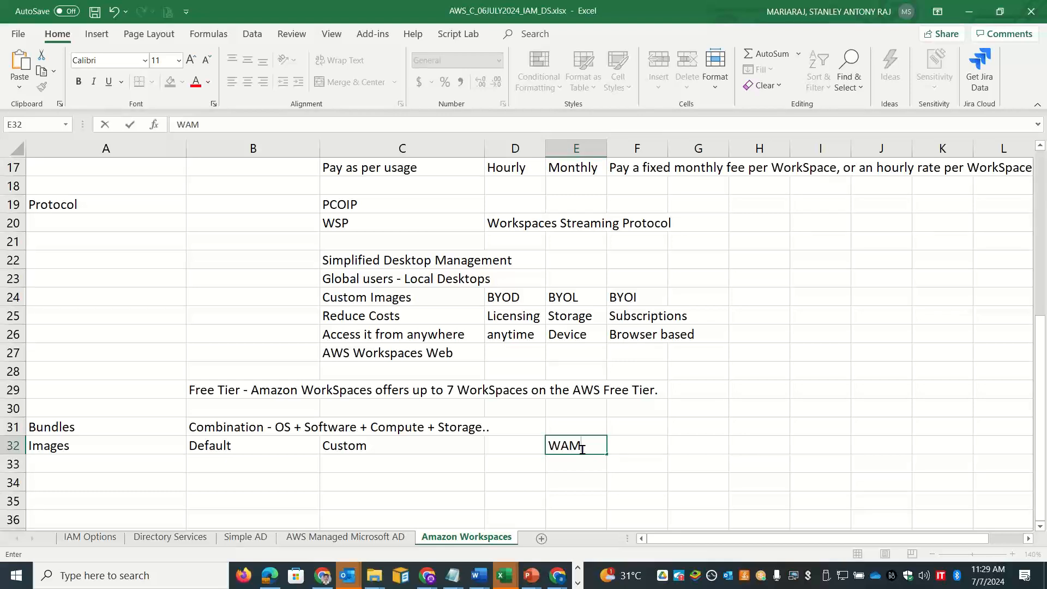
left_click(286, 457)
type("Pu")
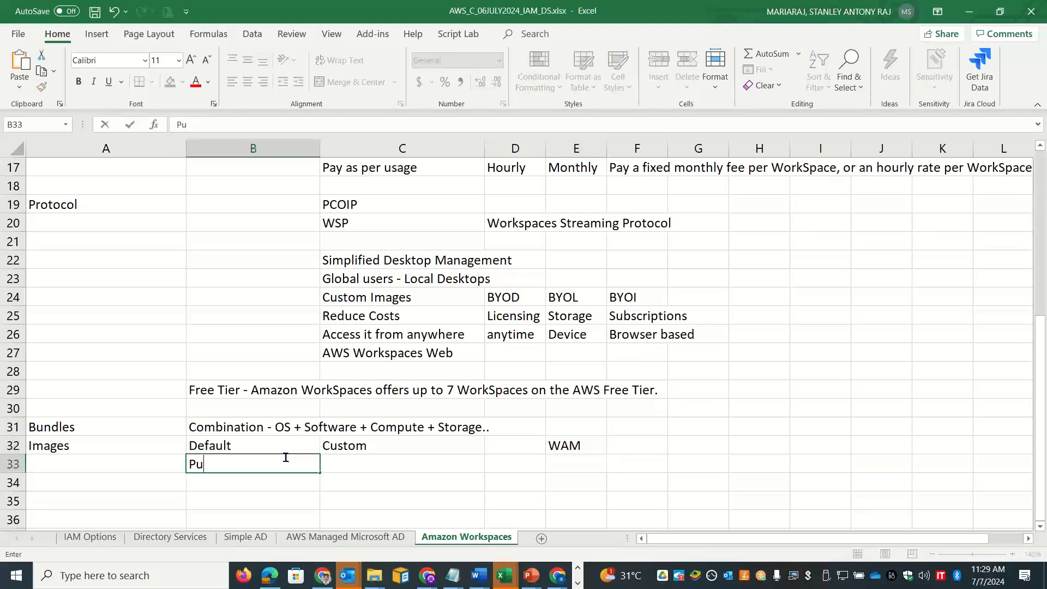
type("blic")
key("Return")
type("Pri")
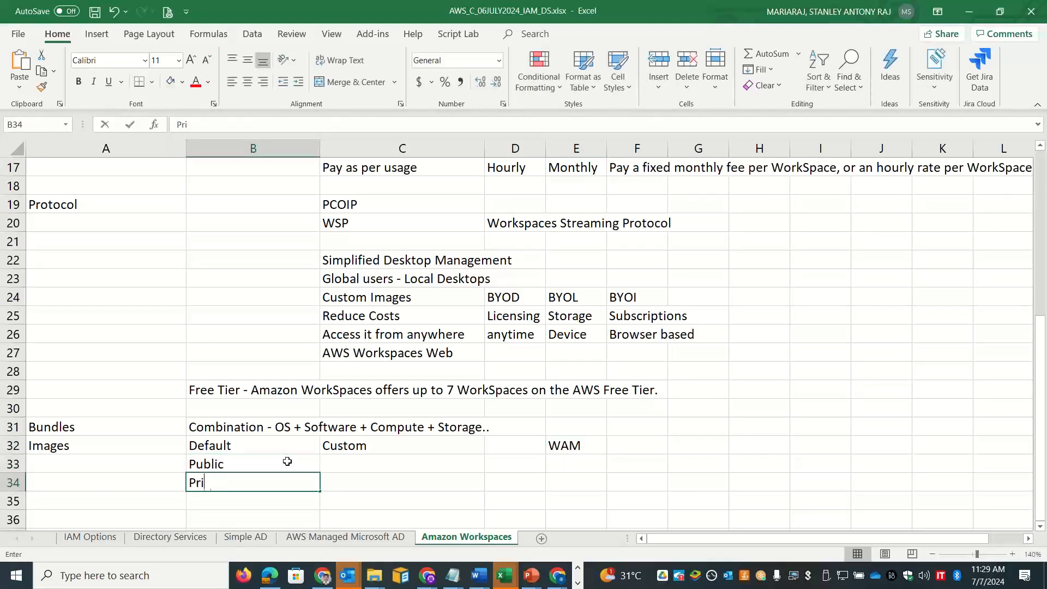
type("vate")
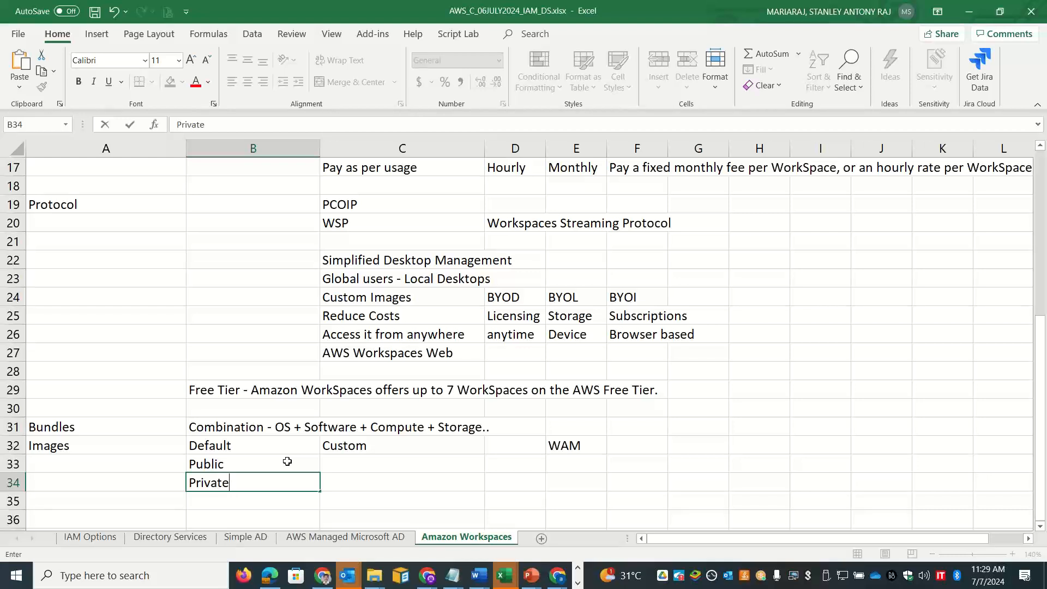
Step: Shade the Bundles, Images and Protocol labels light green, then return to the console
left_click(153, 427)
left_click(171, 81)
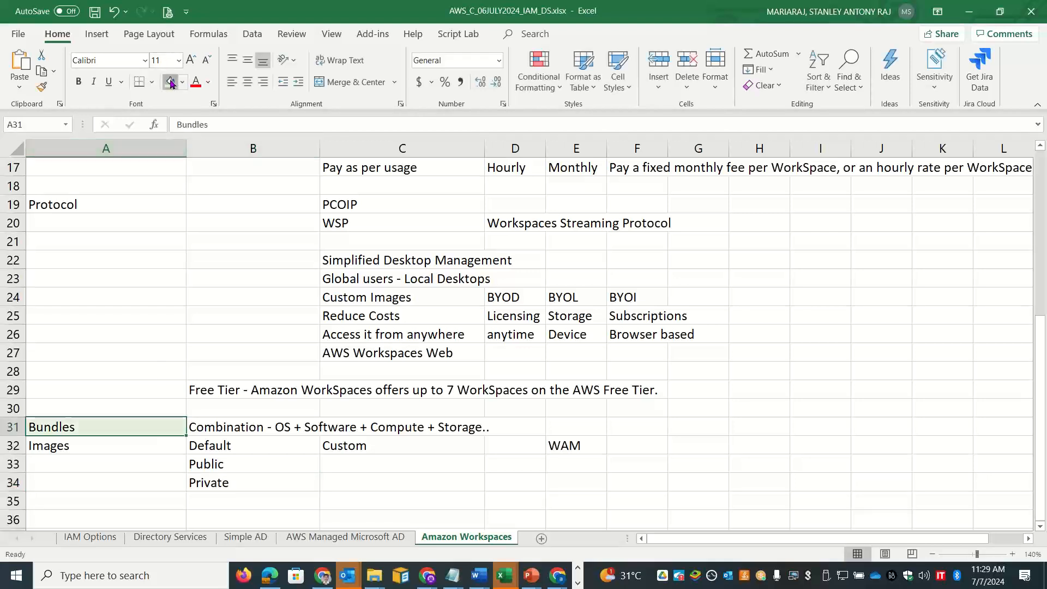
left_click(116, 444)
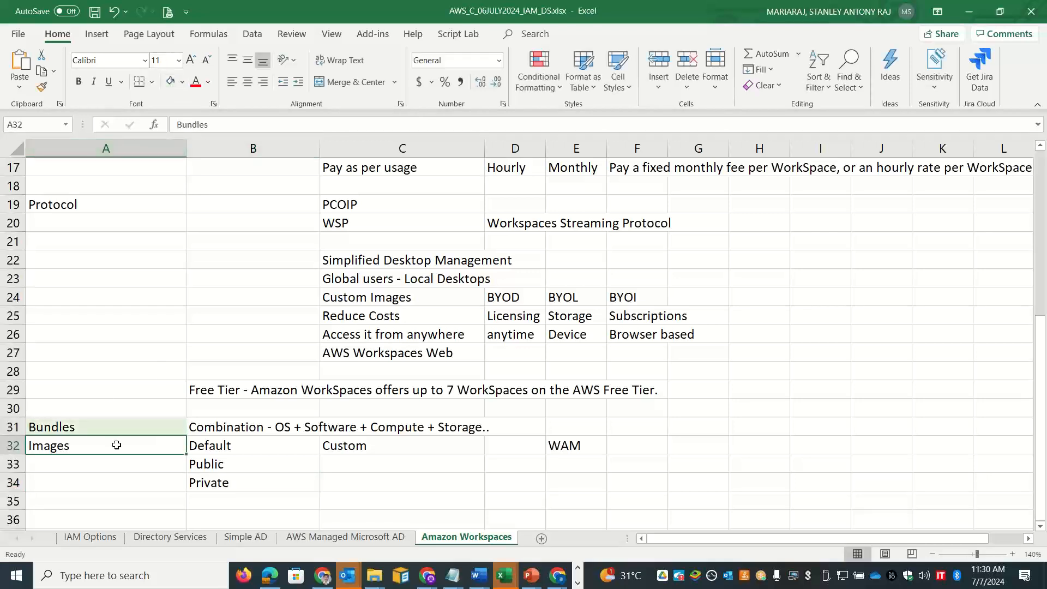
left_click(170, 82)
left_click(71, 210)
left_click(170, 83)
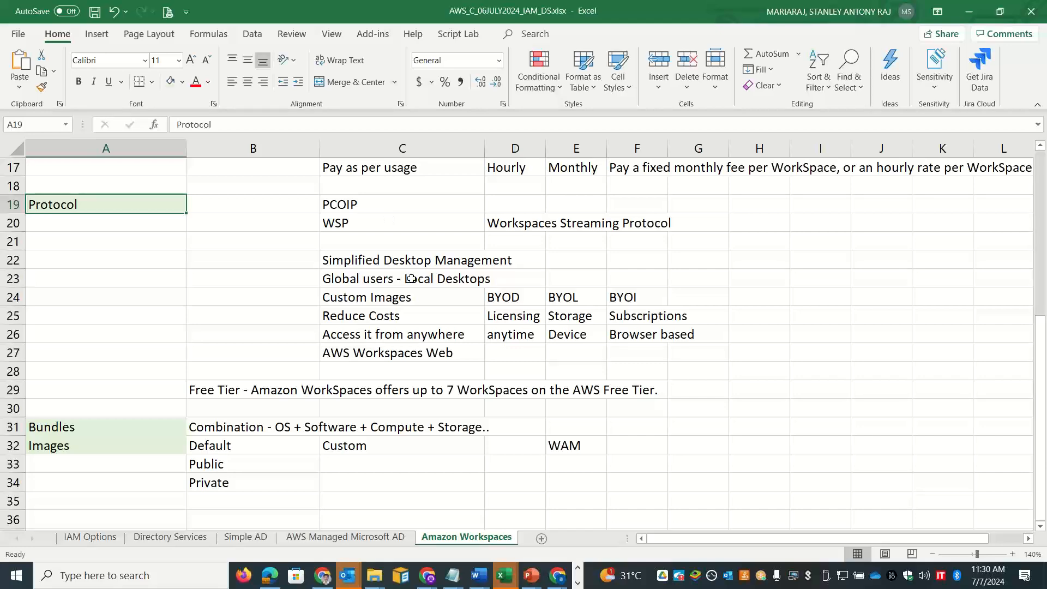
key("alt+Tab")
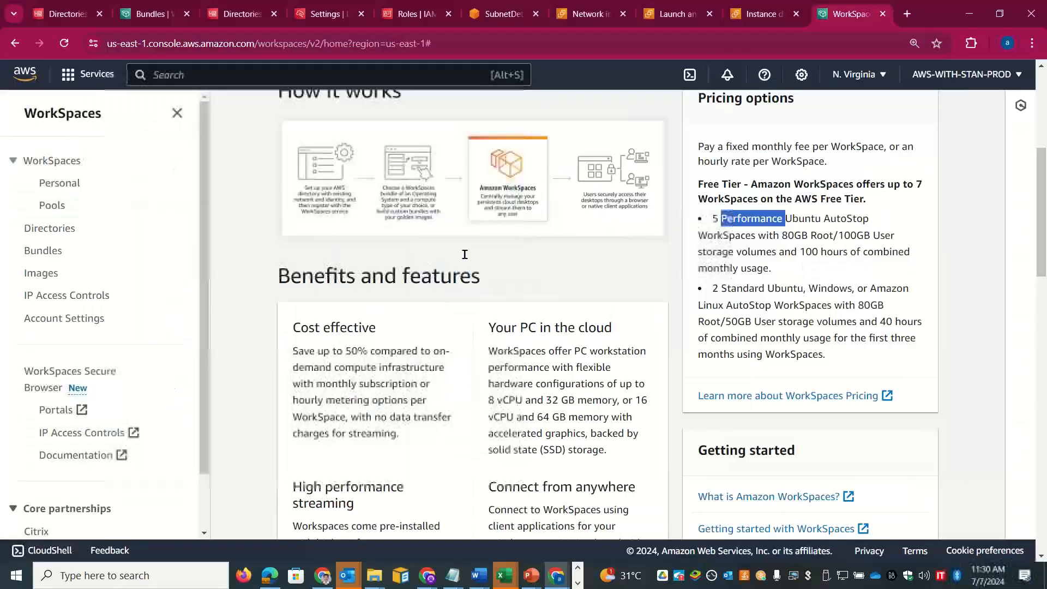
Step: Copy the 'Connect from anywhere' feature paragraph from the WorkSpaces page to Excel
left_click_drag(1042, 206, 1045, 261)
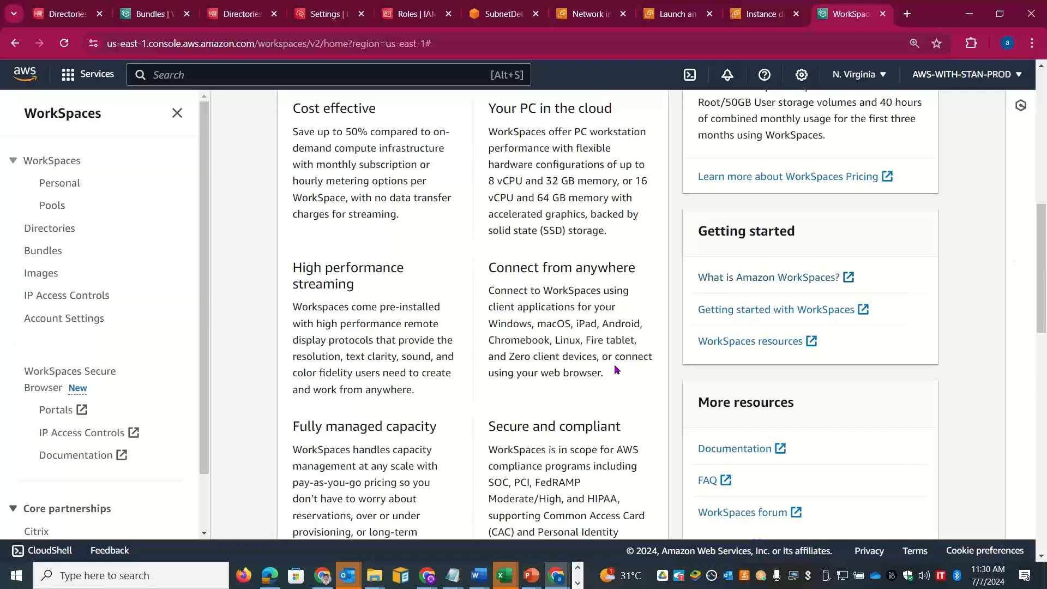
left_click_drag(603, 369, 491, 295)
key("ctrl+c")
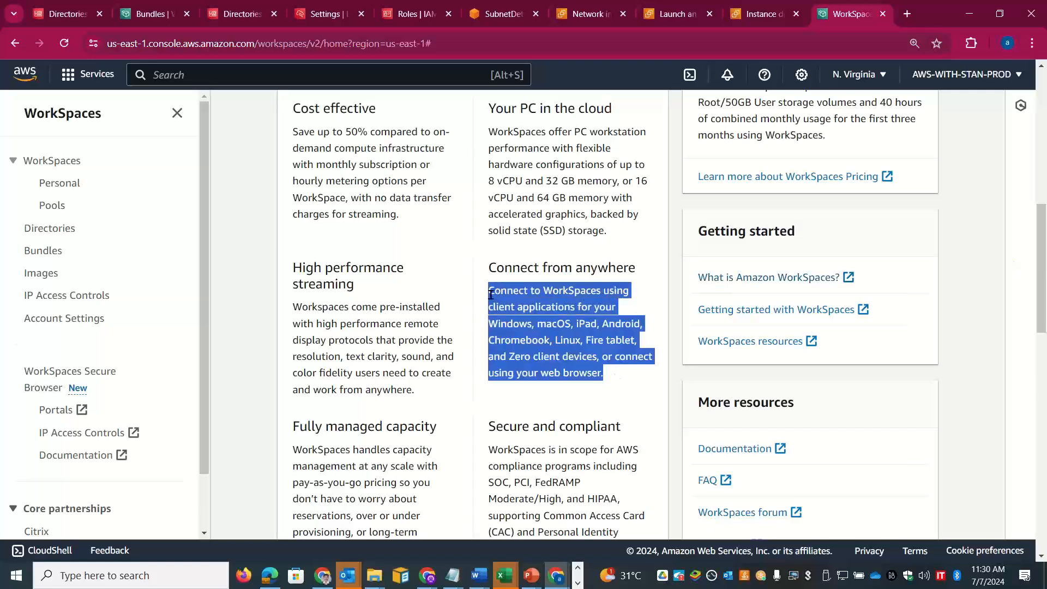
key("alt+Tab")
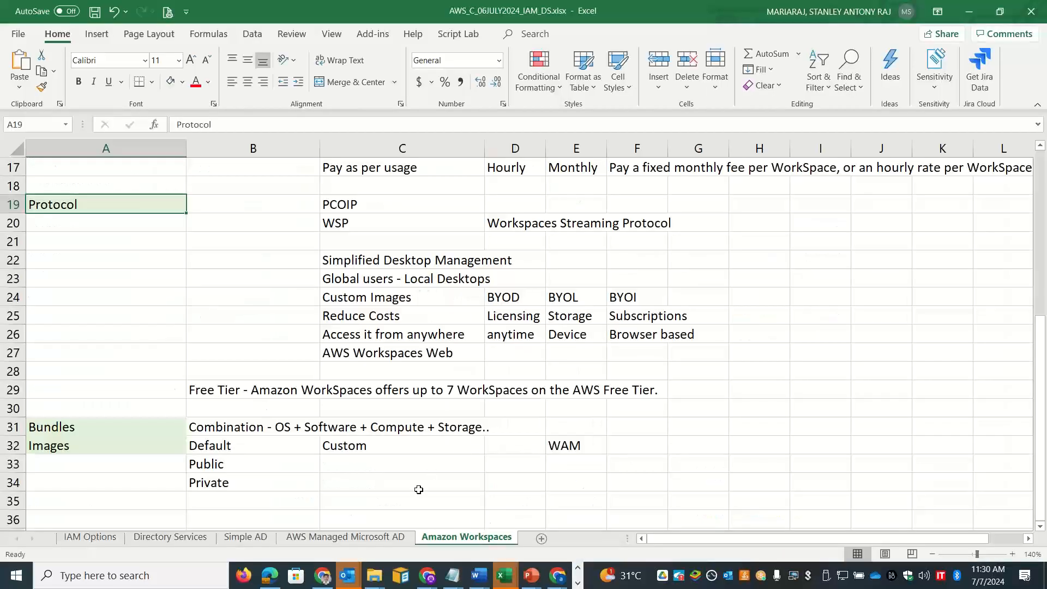
Step: Fill row 36 with the 'Connect from anywhere' heading in B36 and its description in C36
double_click(416, 511)
key("ctrl+v")
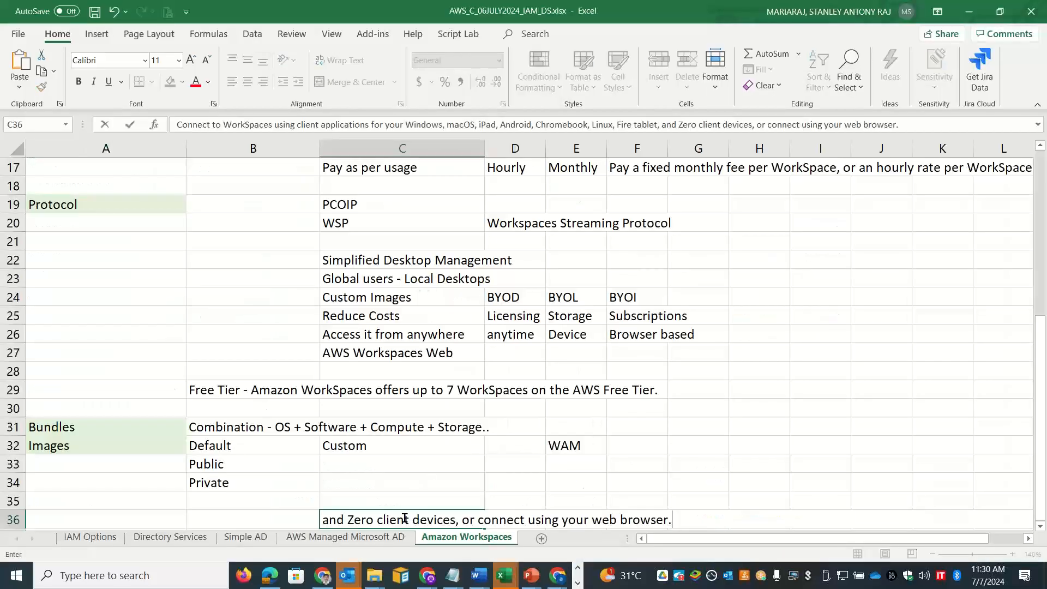
left_click(266, 511)
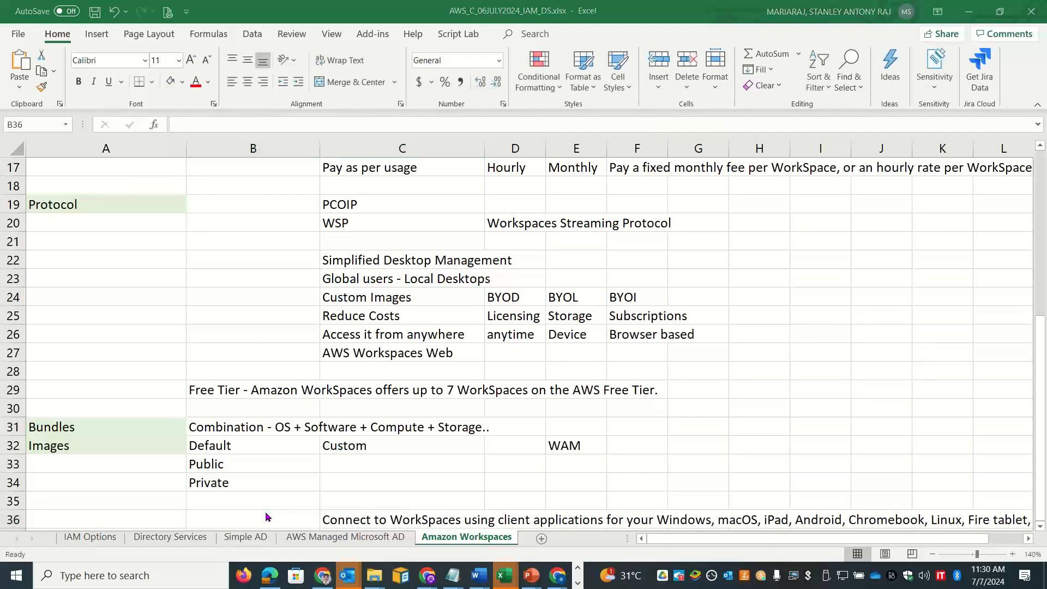
key("alt+Tab")
left_click_drag(639, 275, 488, 264)
key("ctrl+c")
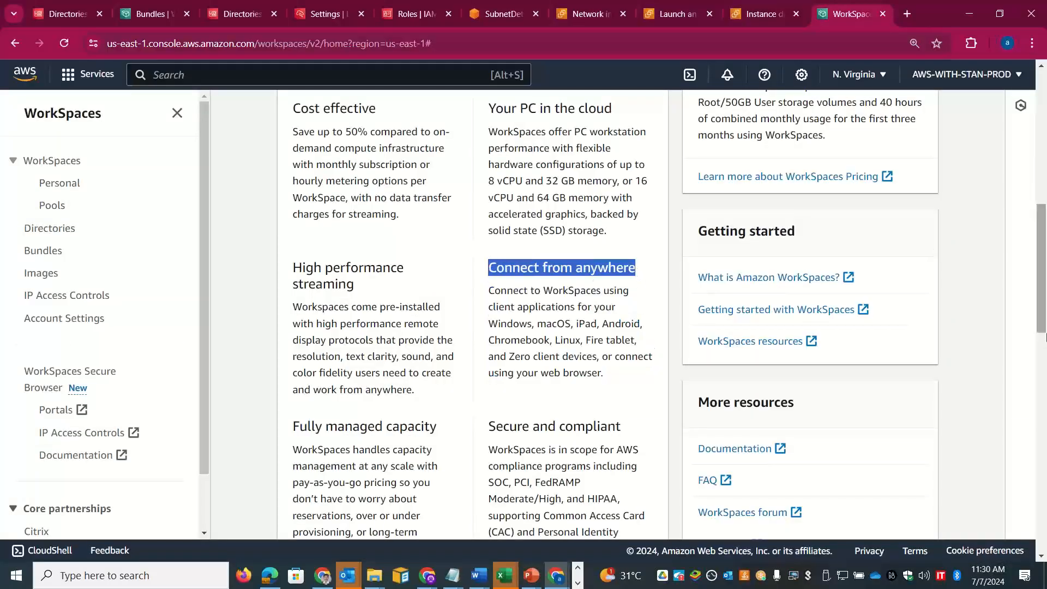
key("alt+Tab")
left_click_drag(1045, 352, 1045, 355)
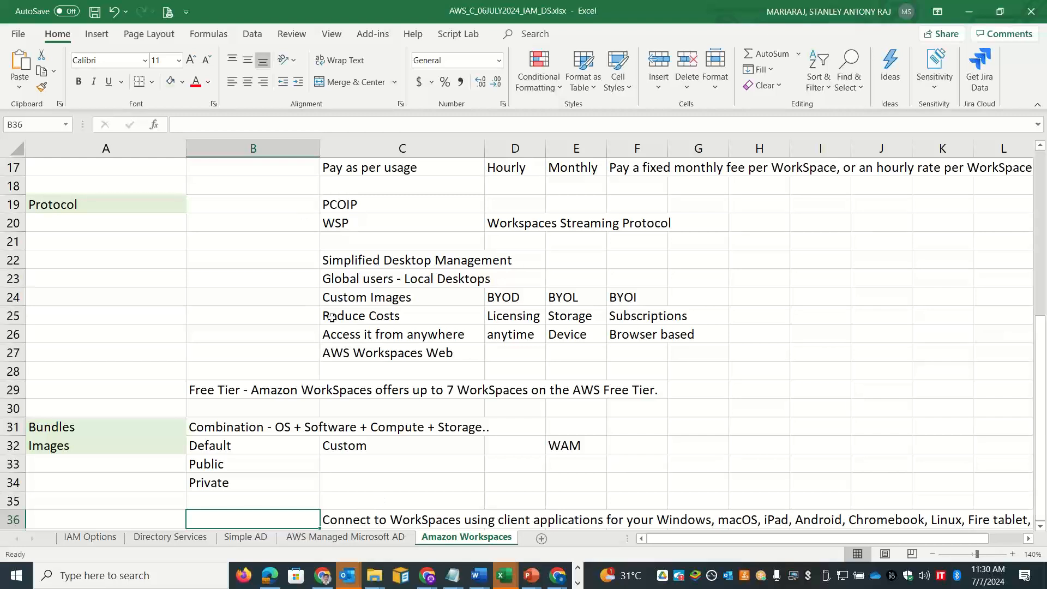
double_click(239, 518)
key("ctrl+v")
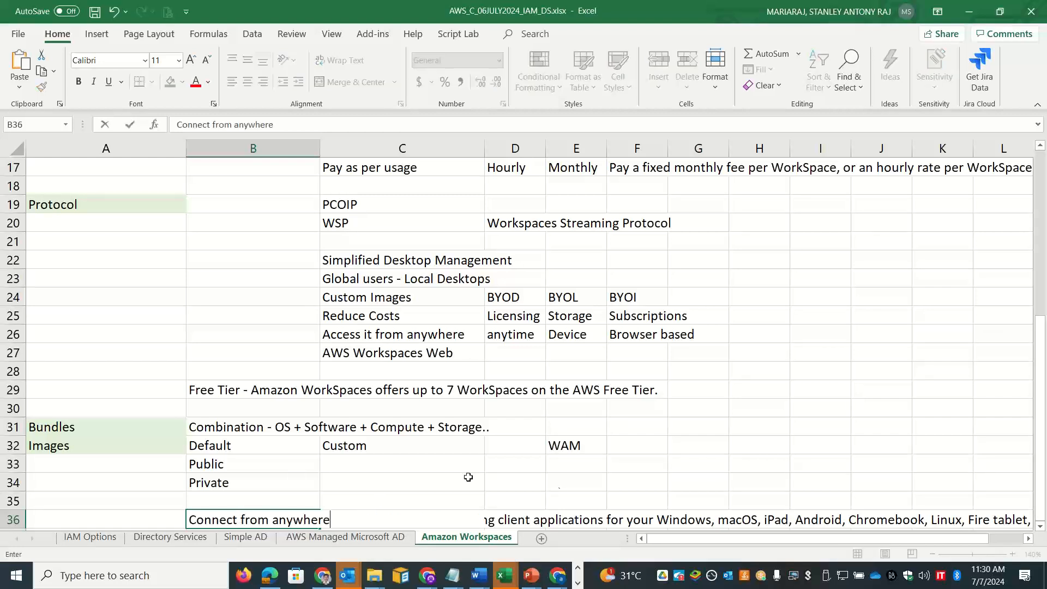
left_click(758, 463)
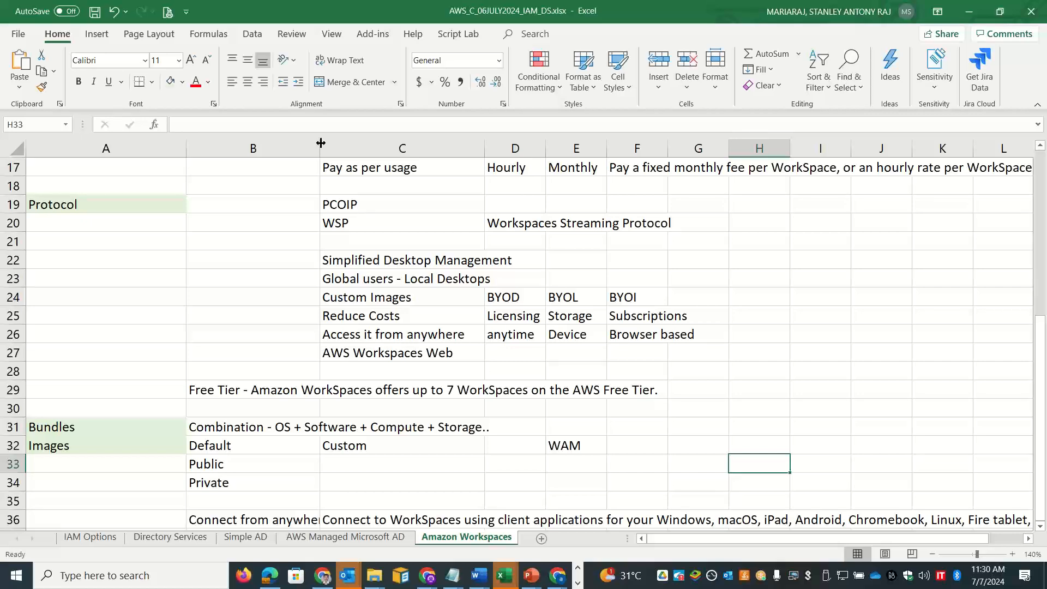
Step: Widen column B, then select the Secure and compliant description on the WorkSpaces page
left_click_drag(320, 149, 340, 159)
key("alt+Tab")
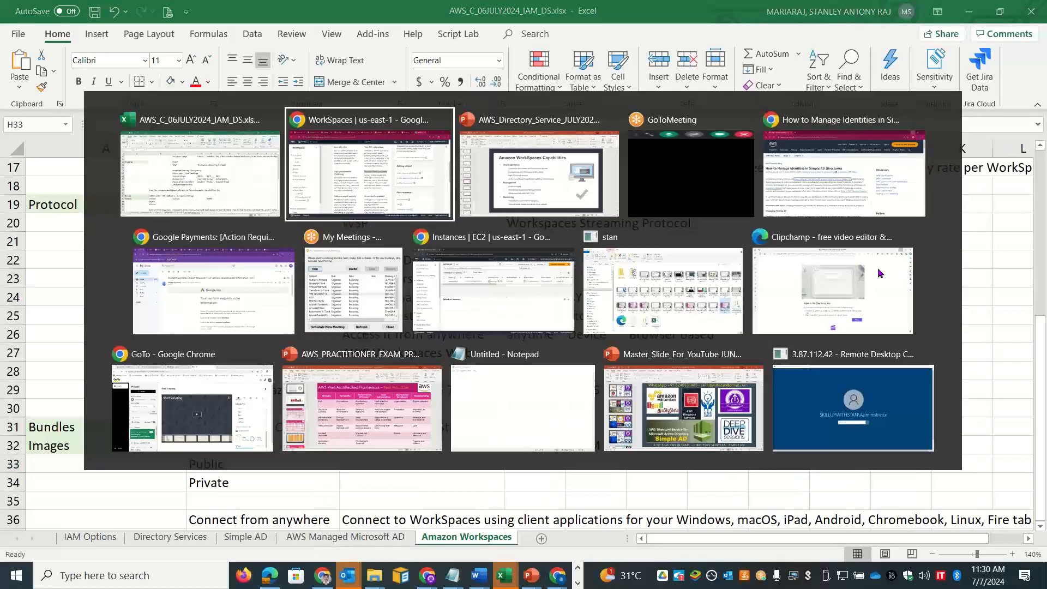
left_click_drag(1039, 283, 1039, 324)
left_click(579, 427)
left_click_drag(578, 423, 484, 298)
key("ctrl+c")
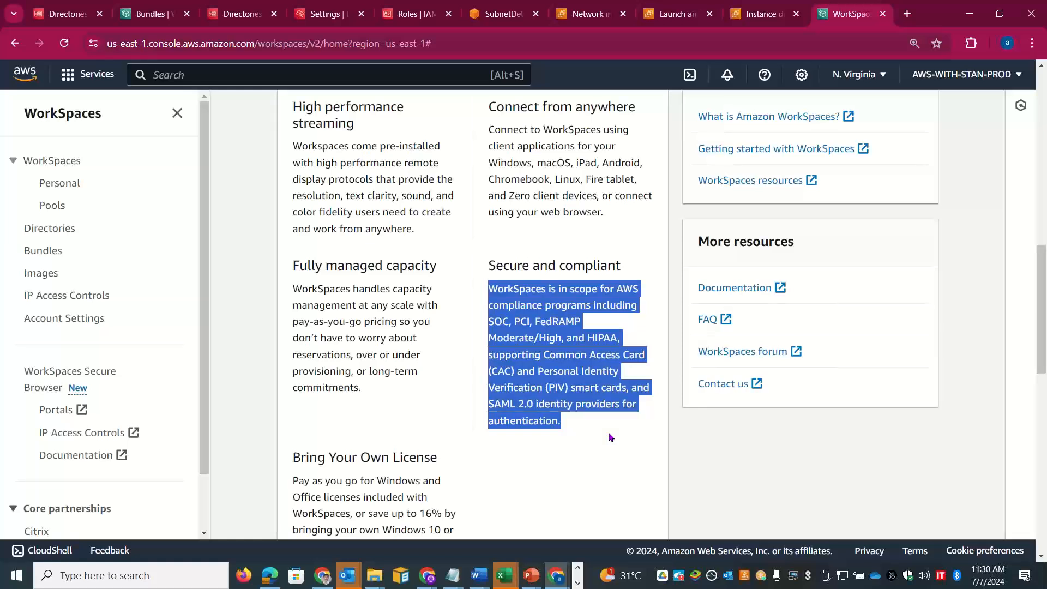
Step: Paste the copied AWS compliance paragraph into cell C37 of the notes workbook
key("alt+Tab")
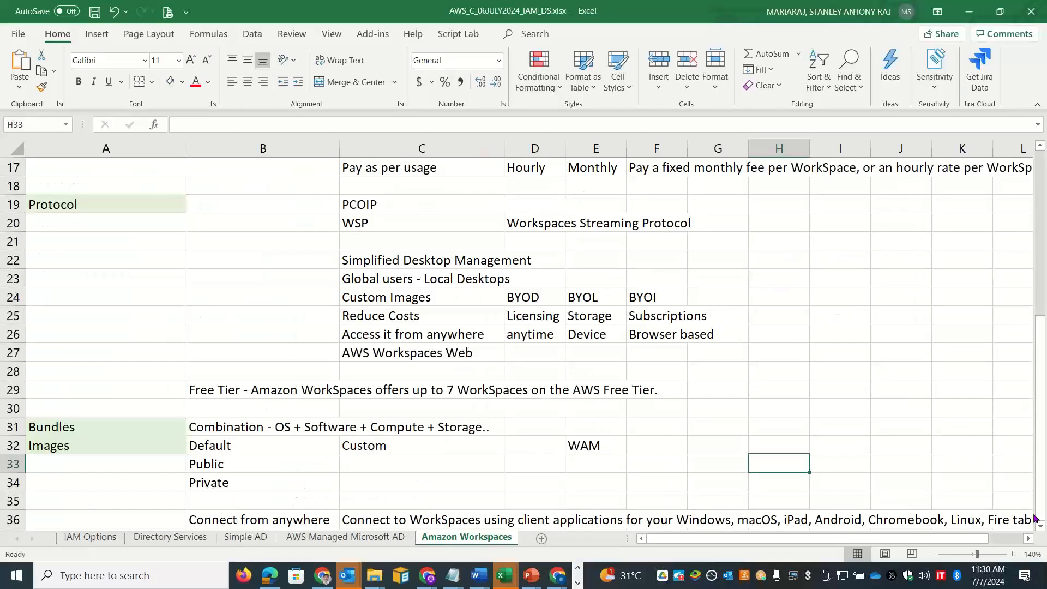
scroll(1035, 518, "down", 2)
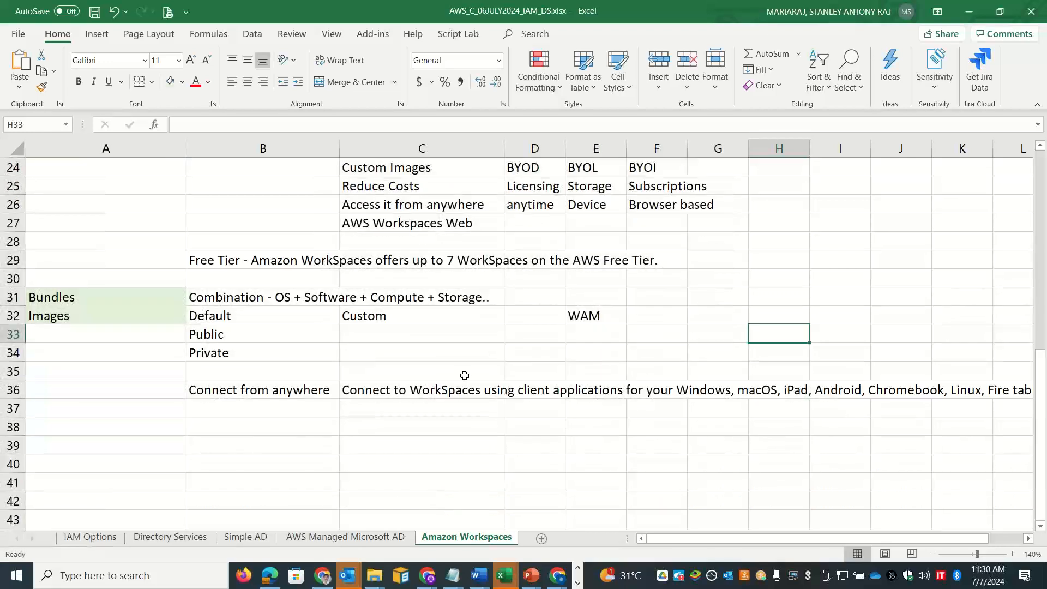
double_click(404, 409)
key("ctrl+v")
Step: Label B37 'Security' and review the full C37 paragraph in the expanded formula bar
left_click(270, 409)
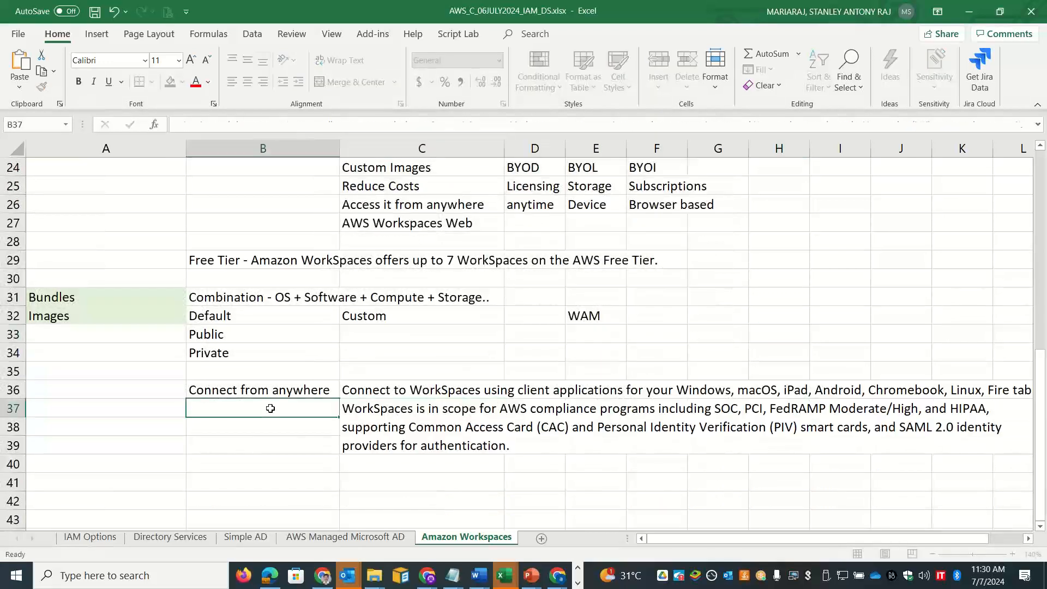
type("Security")
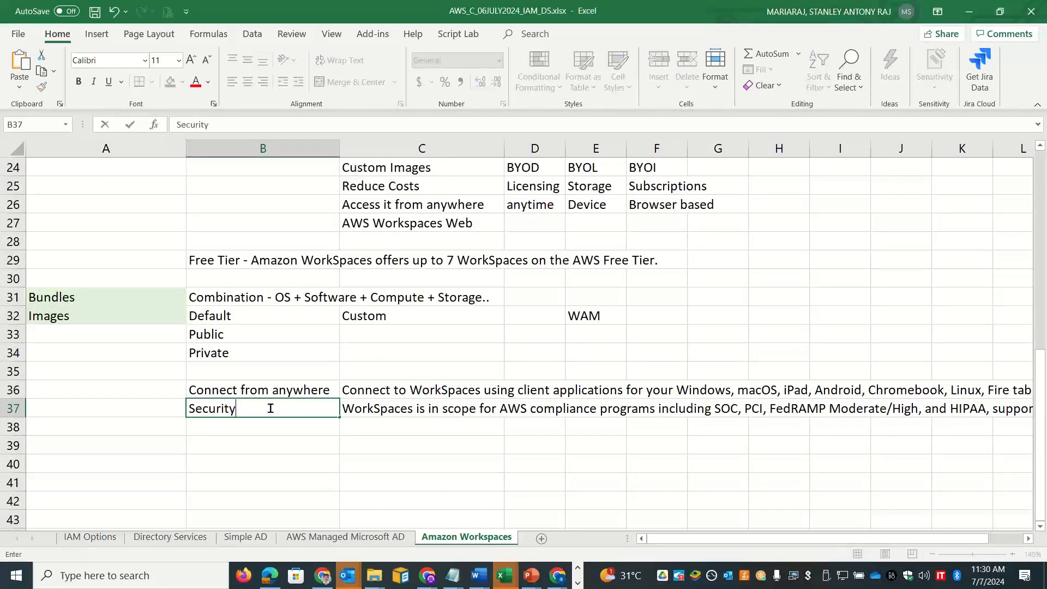
left_click(360, 415)
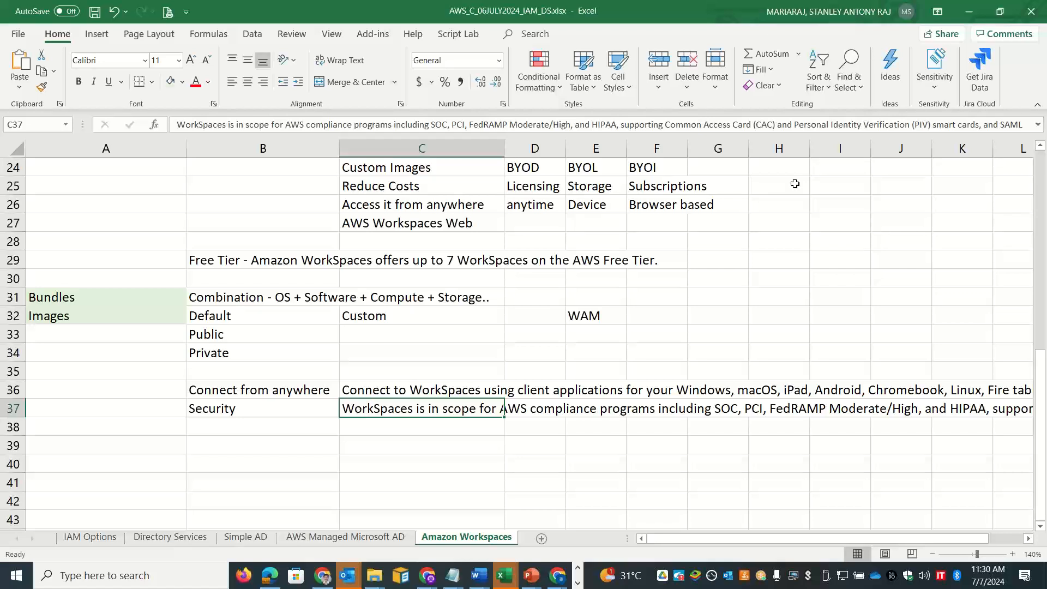
left_click(1039, 127)
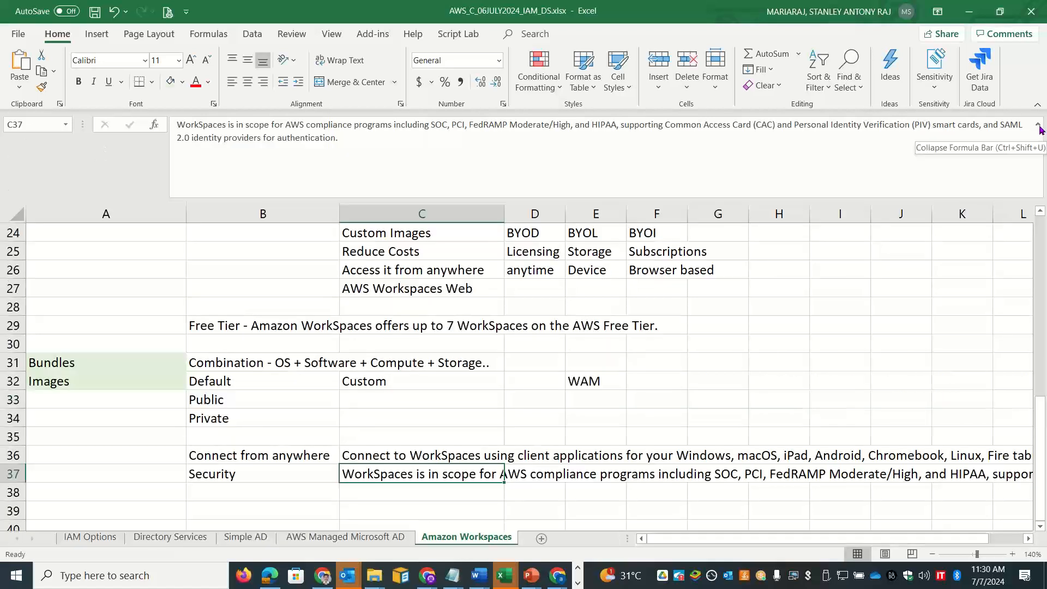
left_click(1040, 126)
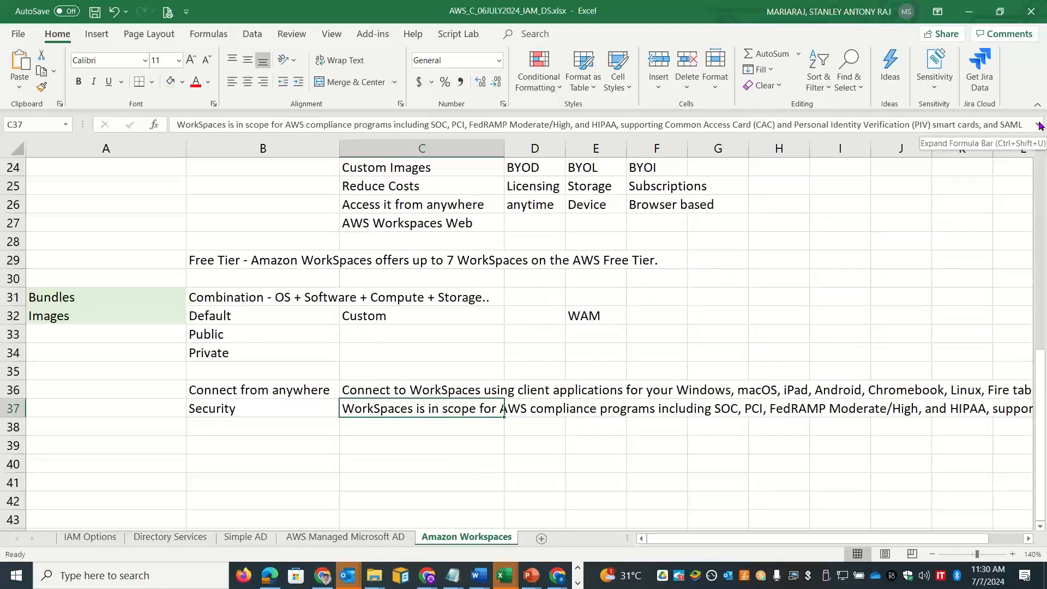
key("alt+Tab")
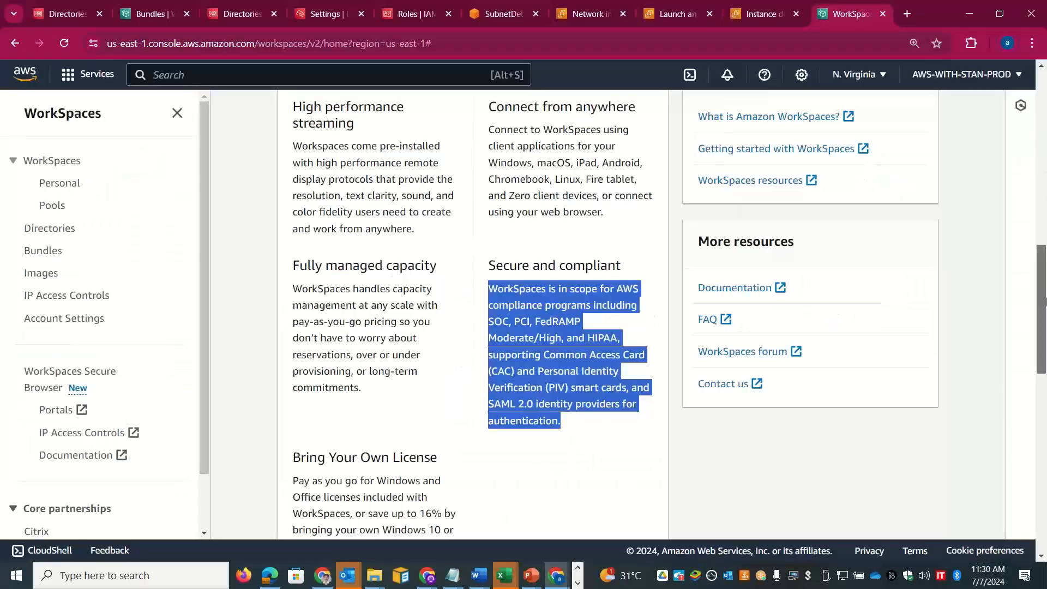
Step: Copy the Bring Your Own License paragraph from the console into cell C39
left_click_drag(1044, 288, 1045, 337)
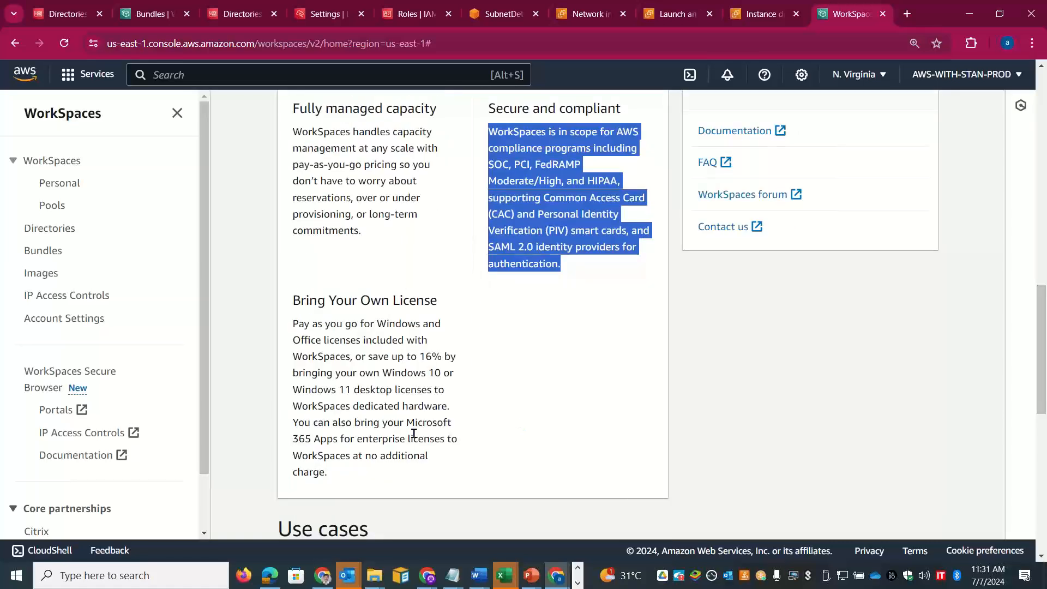
left_click_drag(408, 423, 451, 437)
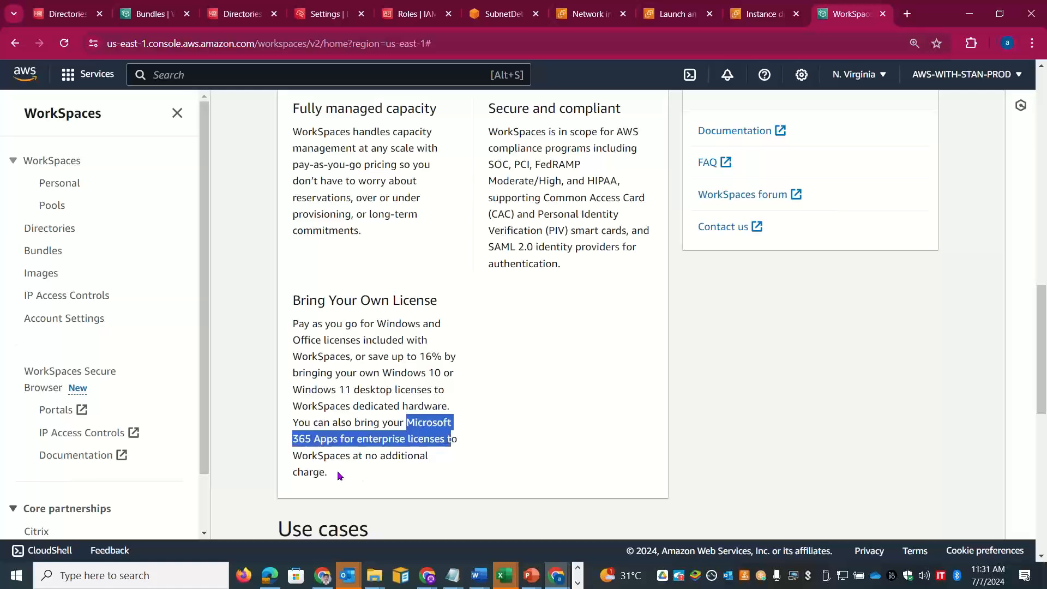
left_click_drag(334, 471, 293, 326)
key("ctrl+c")
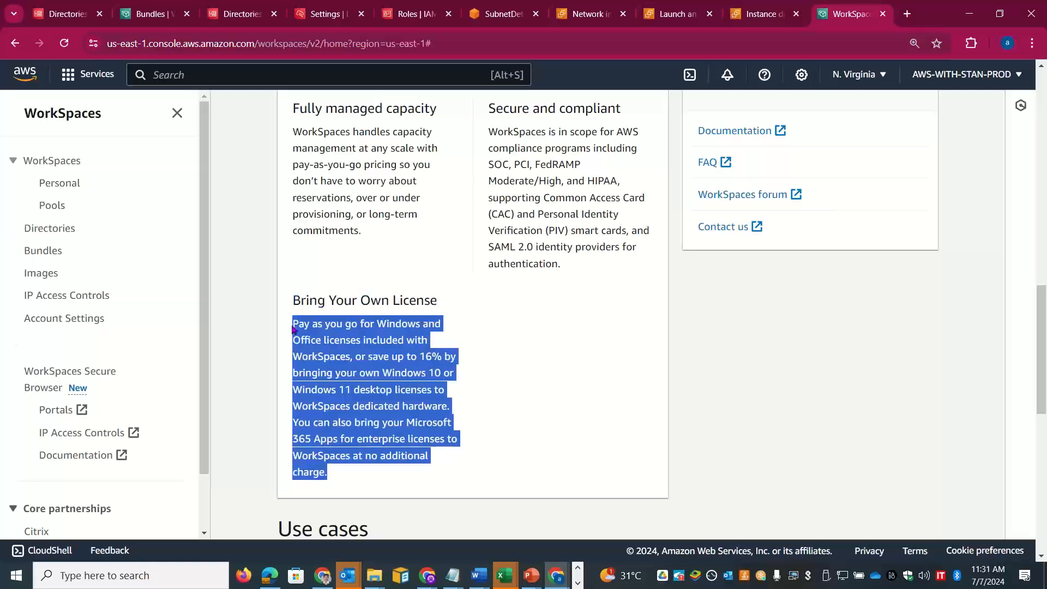
key("alt+Tab")
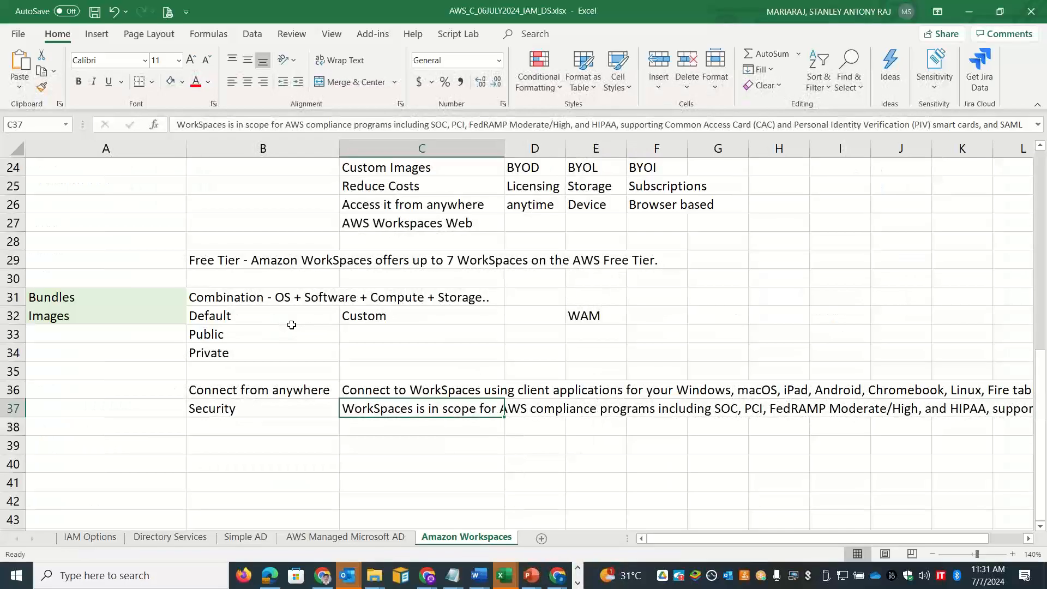
left_click(374, 444)
key("ctrl+v")
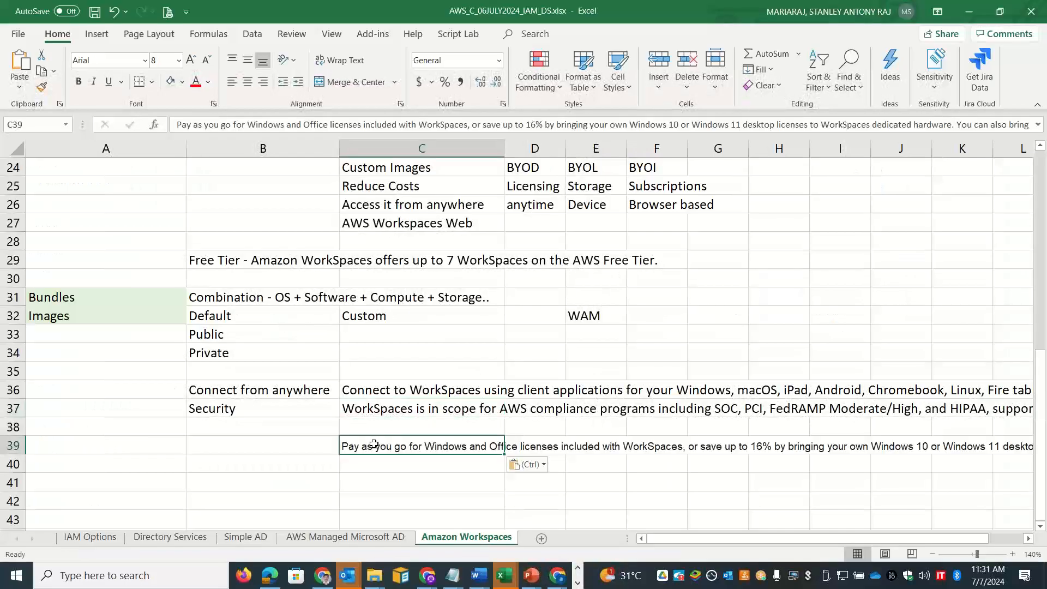
Step: Copy all the Use cases card text from the WorkSpaces page
key("alt+Tab")
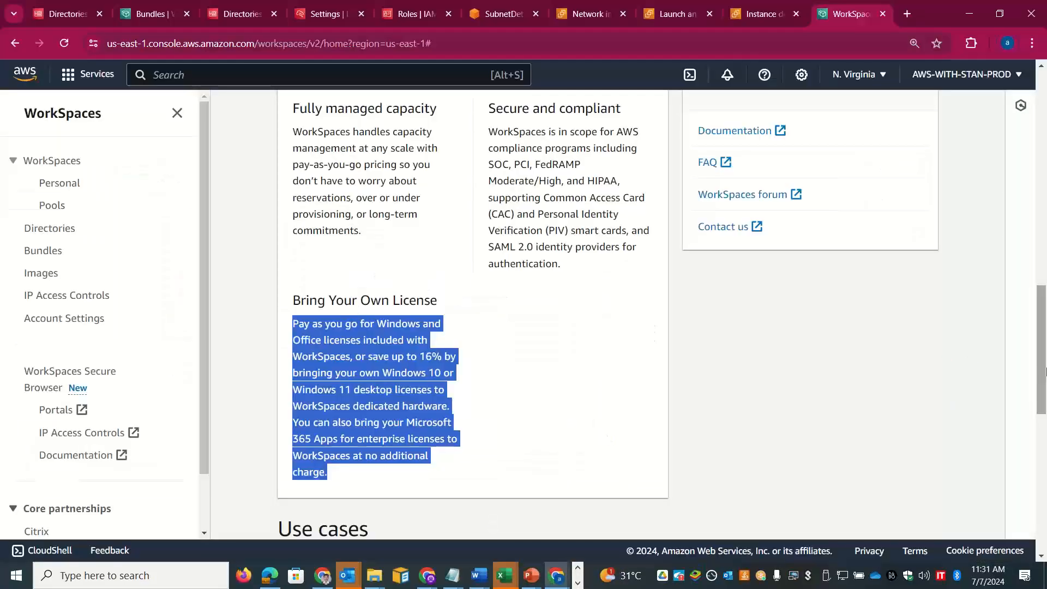
left_click_drag(1046, 373, 1045, 478)
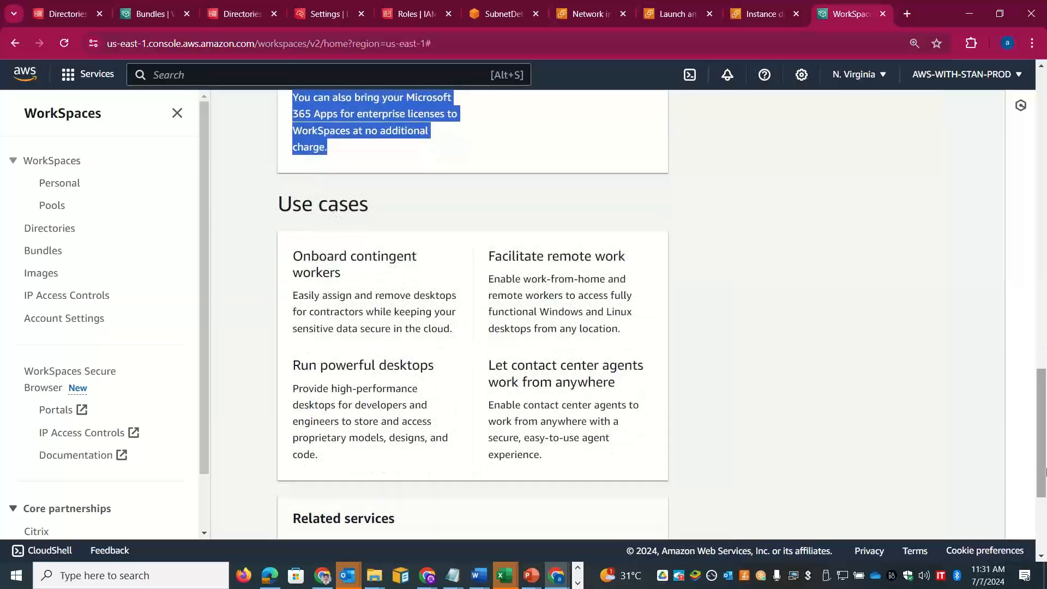
left_click_drag(557, 452, 291, 263)
key("alt+Tab")
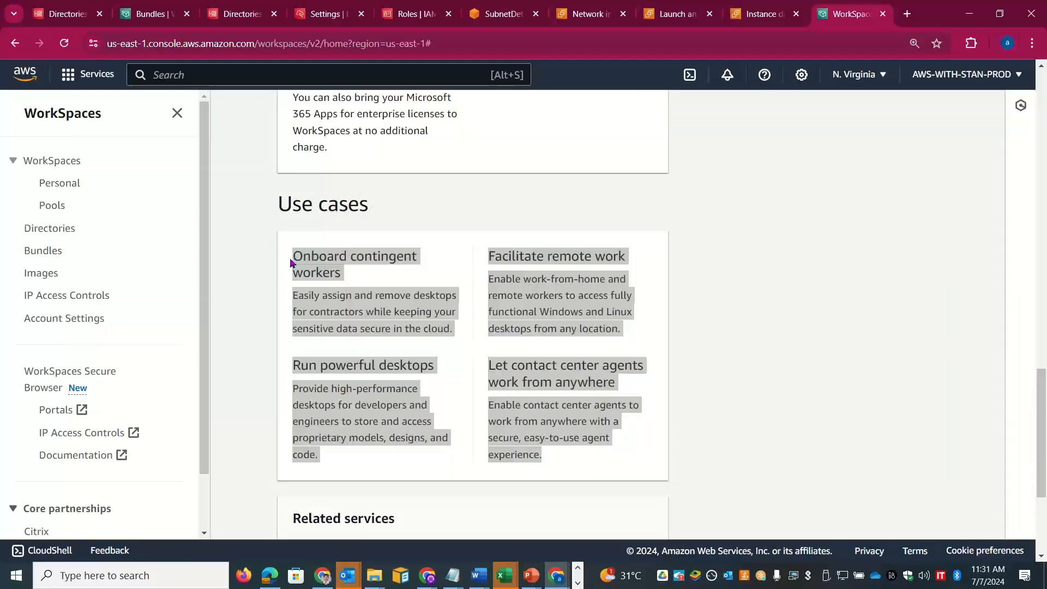
Step: Paste the use cases into B41 and shrink the four headings to font size 10
left_click(260, 479)
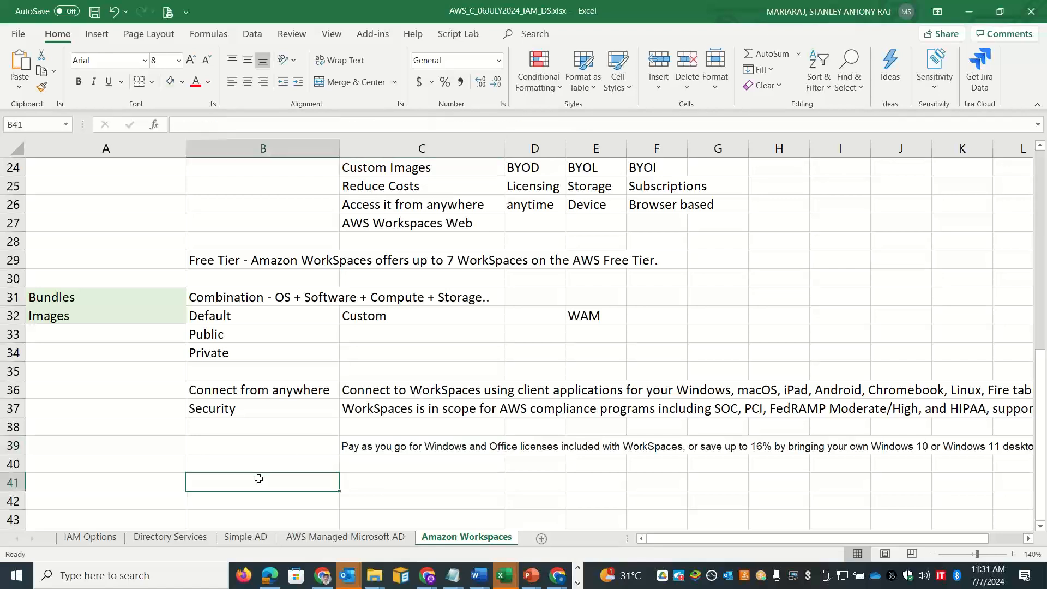
key("ctrl+v")
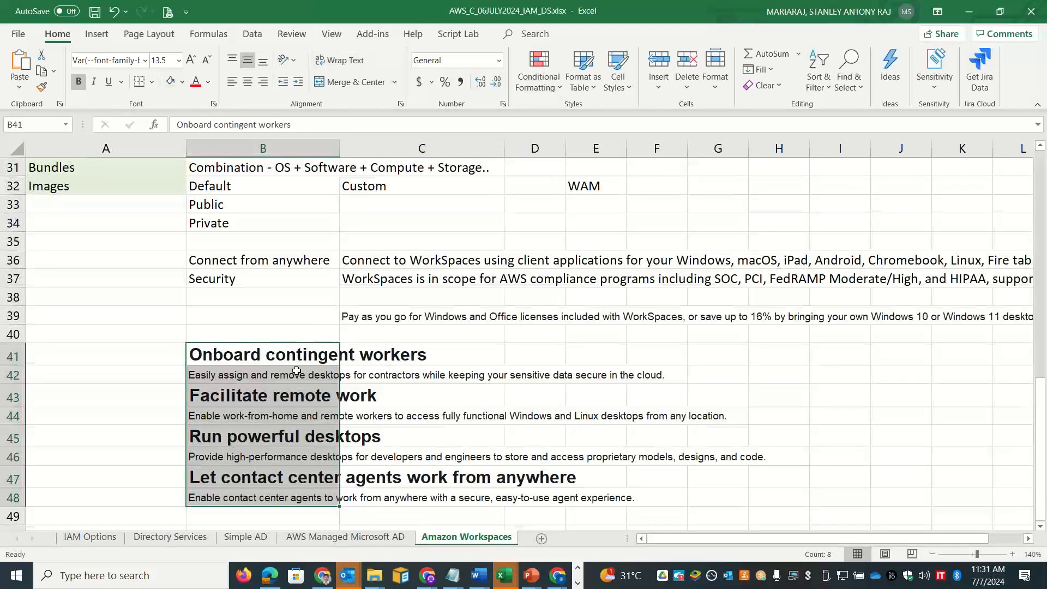
left_click(279, 401)
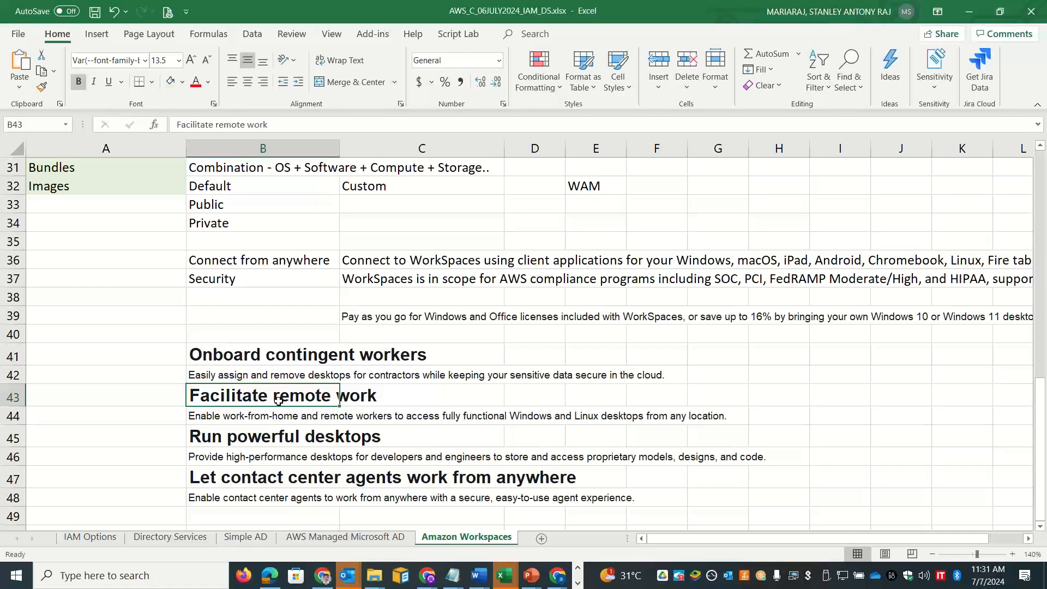
left_click(280, 358, "ctrl")
left_click(275, 436, "ctrl")
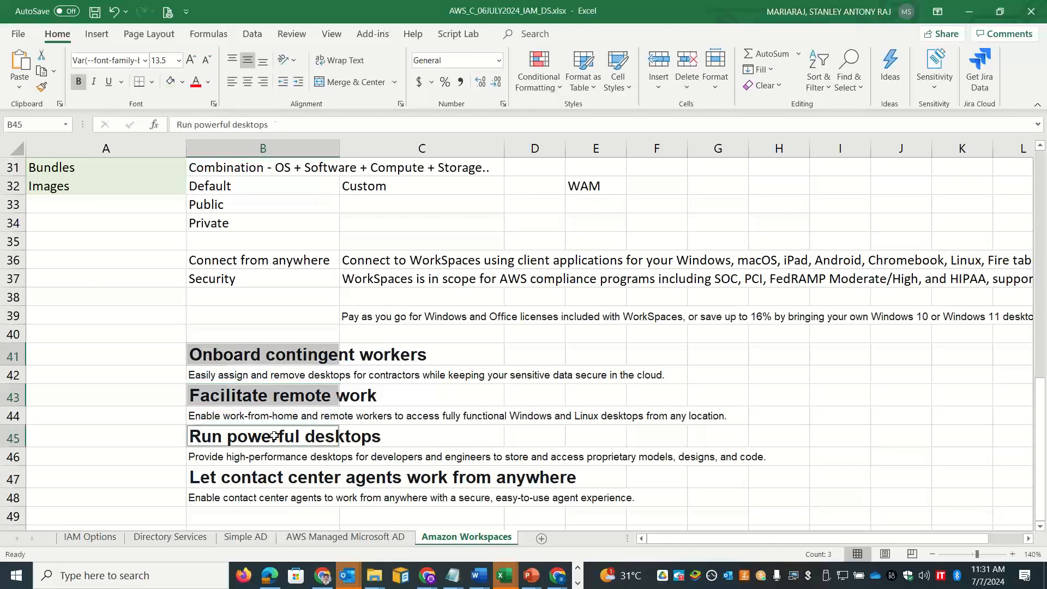
left_click(267, 479, "ctrl")
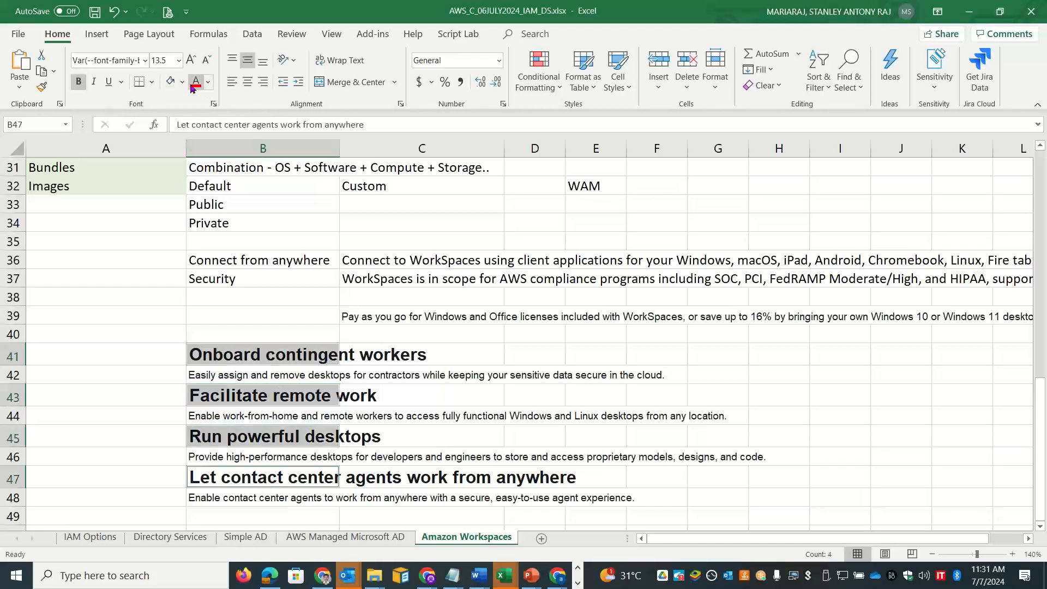
left_click(206, 61)
left_click(206, 62)
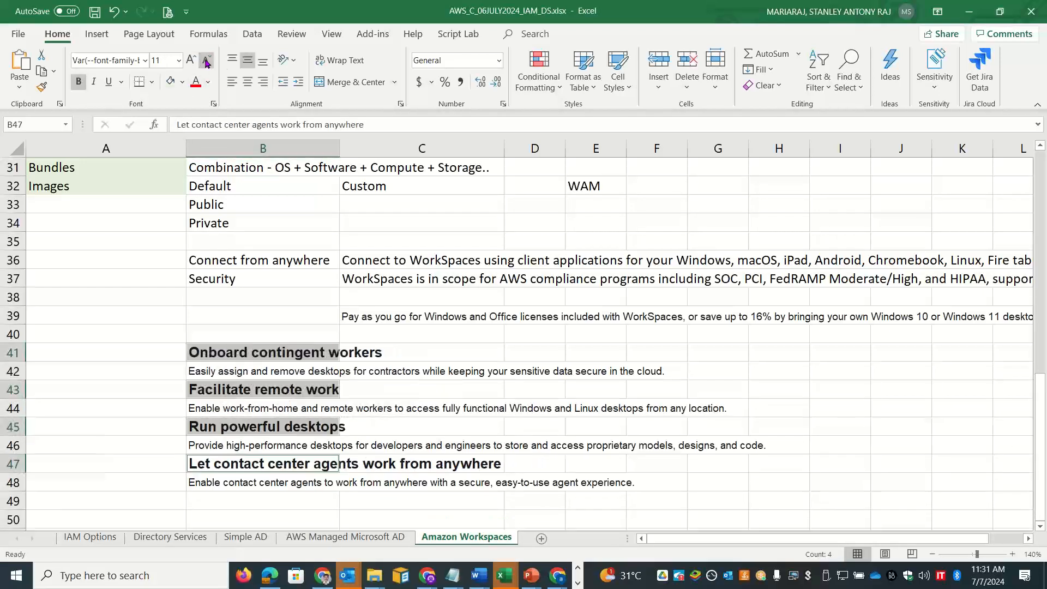
left_click(206, 61)
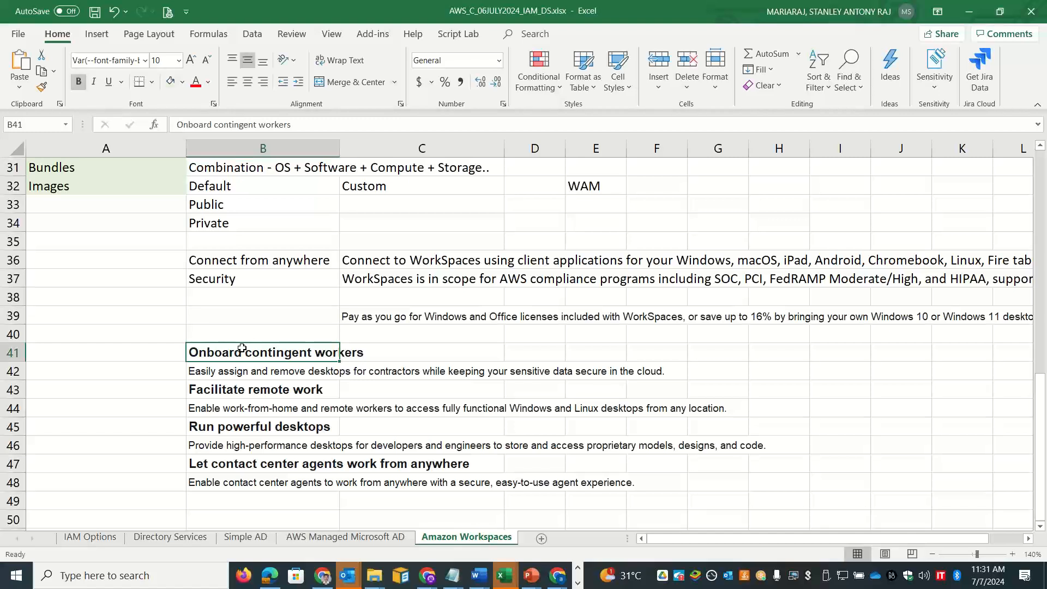
Step: Move the Onboard contingent workers and Facilitate remote work headings into A41 and A43
key("ctrl+c")
key("Left")
key("ctrl+v")
key("Right")
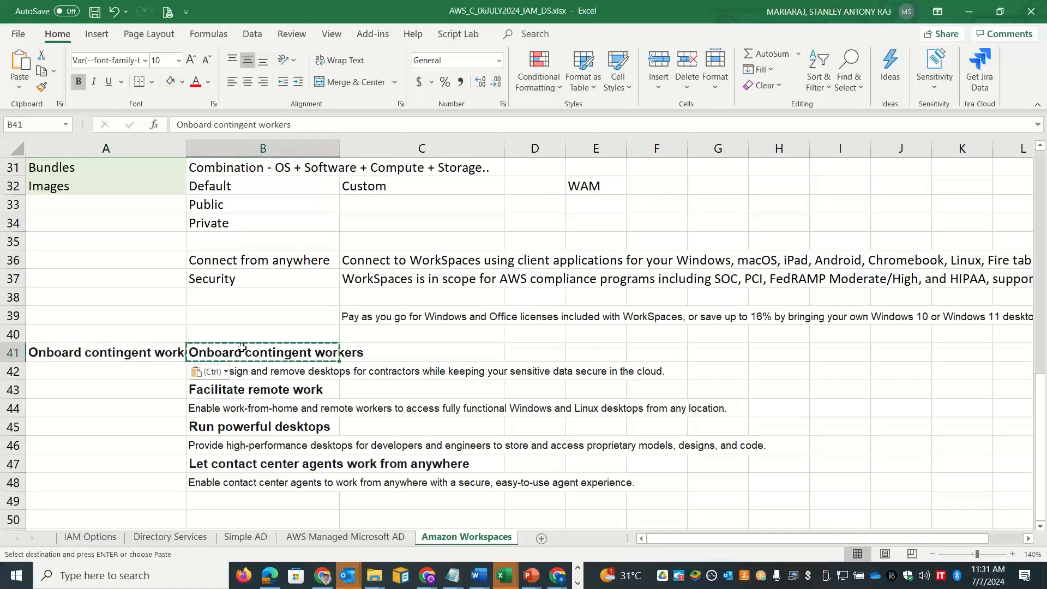
key("Escape")
key("Delete")
key("Down")
key("Down")
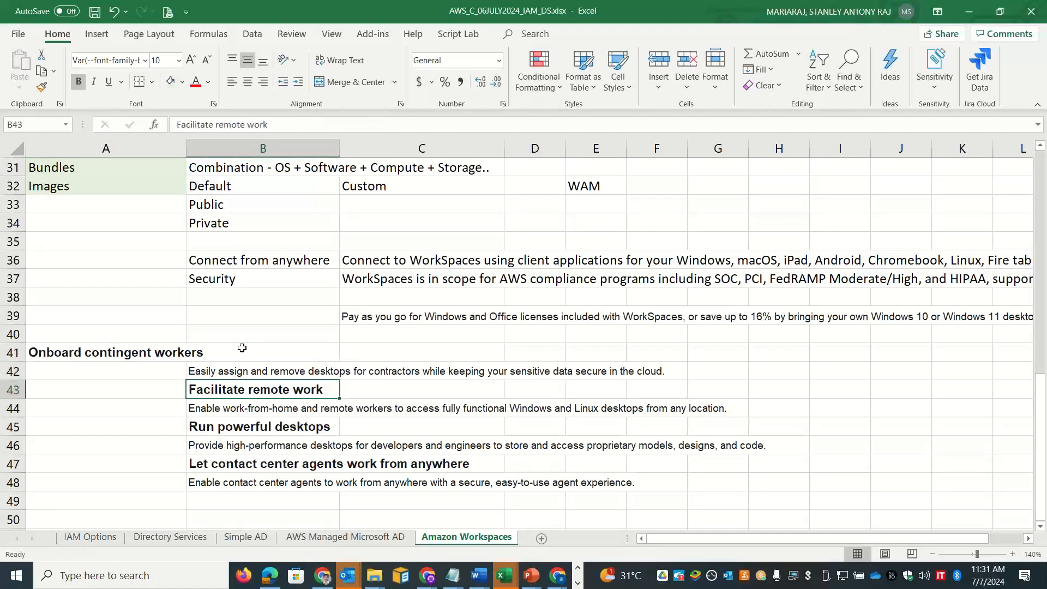
key("ctrl+x")
key("Left")
key("ctrl+v")
Step: Move the Run powerful desktops and contact center agents headings into A45 and A47
key("Down")
key("Down")
key("Right")
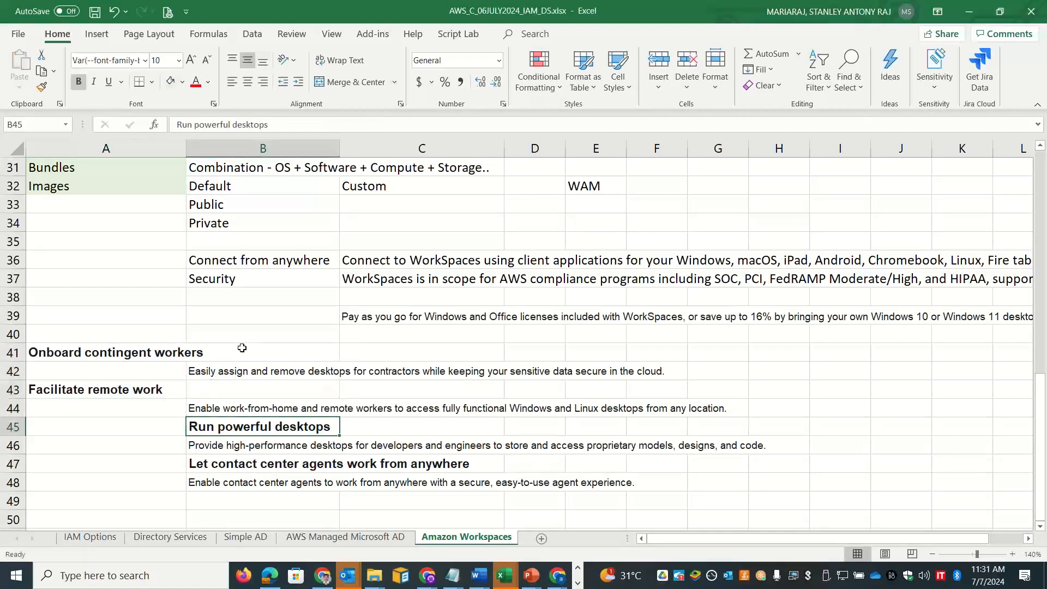
key("ctrl+x")
key("Left")
key("ctrl+v")
key("Down")
key("Right")
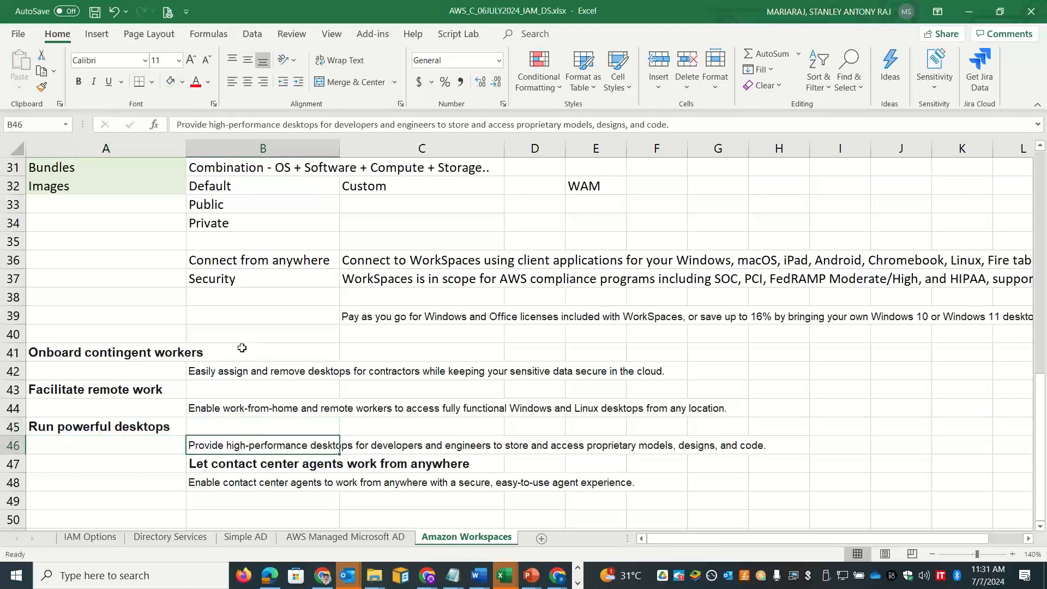
key("Down")
key("ctrl+x")
key("Left")
key("ctrl+v")
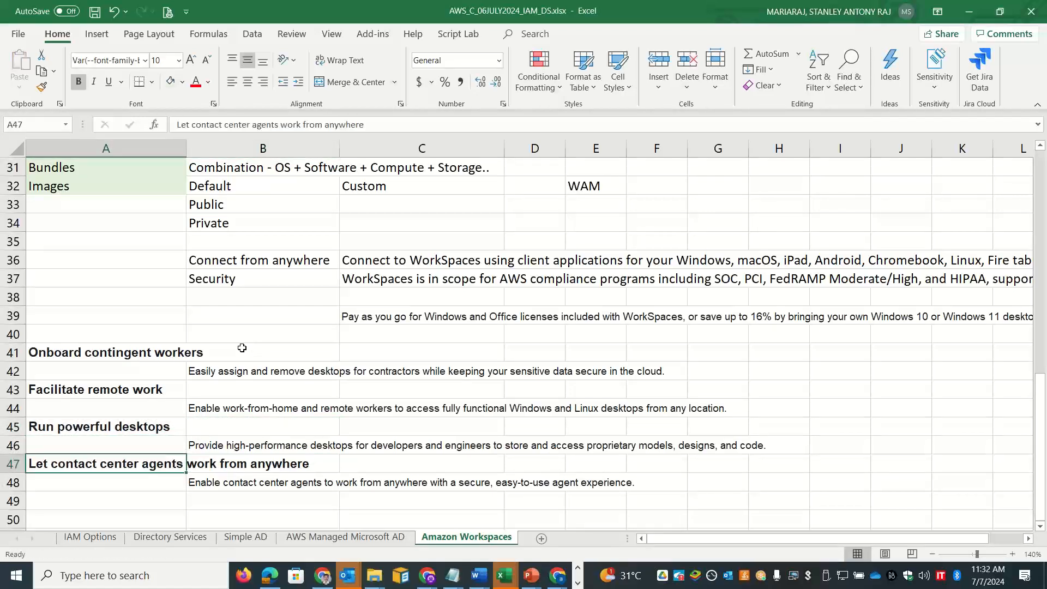
key("alt+Tab")
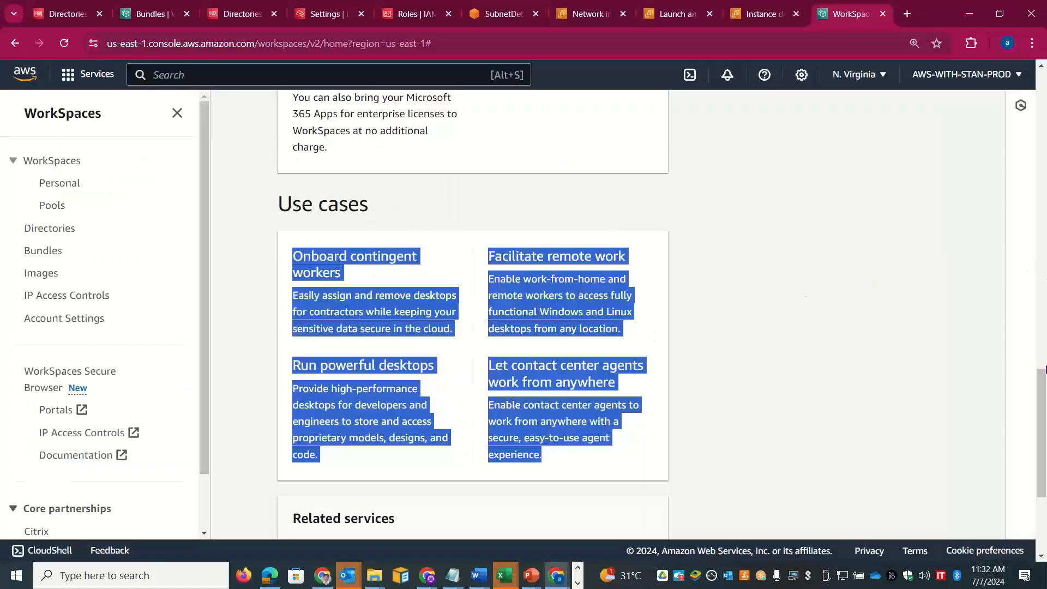
Step: Open the Create WorkSpaces wizard and select the skillupwithstan.com directory in Step 1
left_click_drag(1045, 370, 1043, 78)
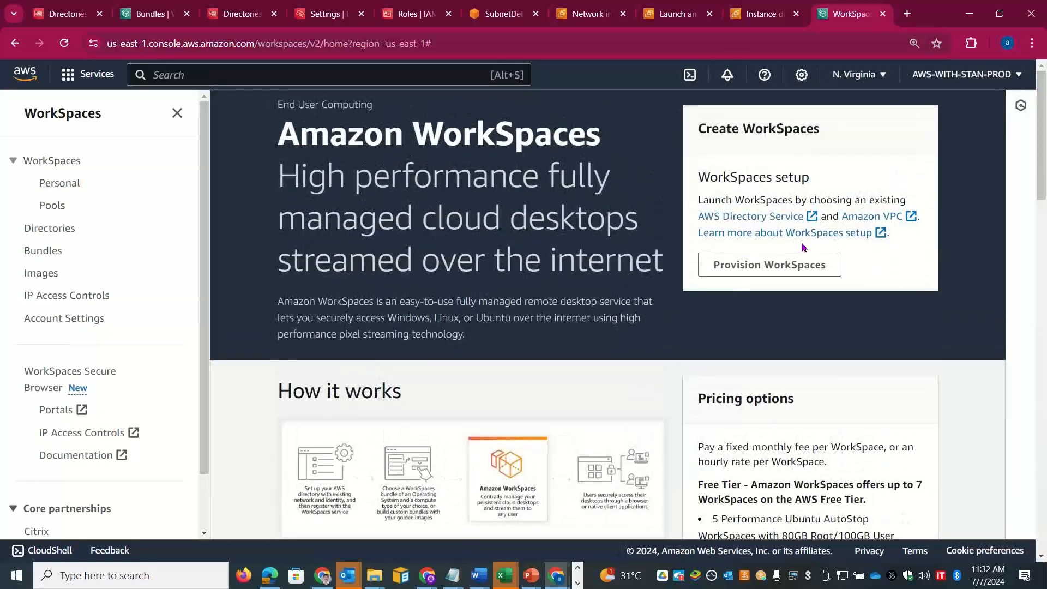
left_click(779, 266)
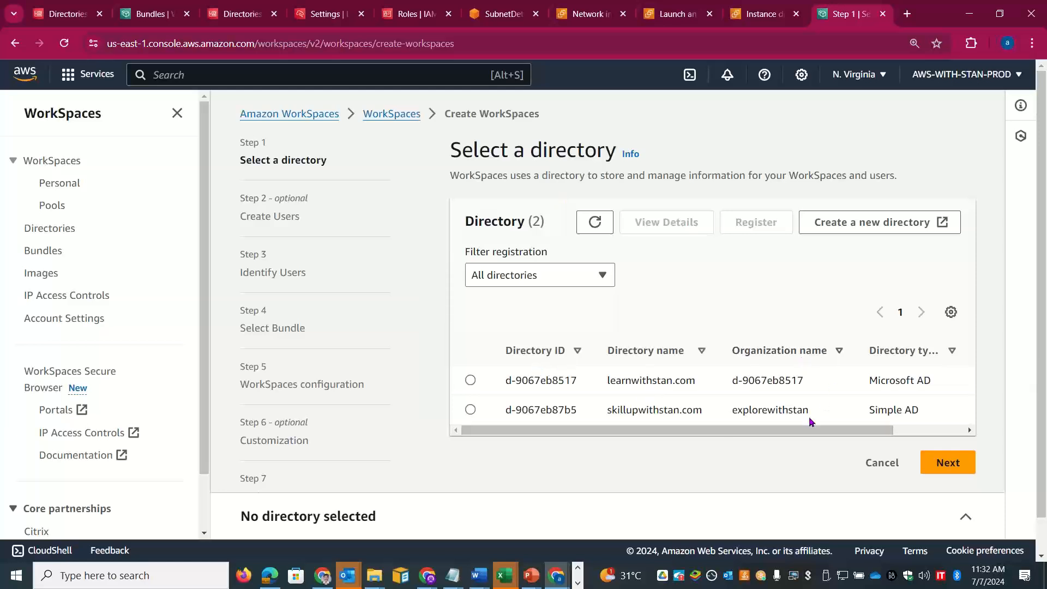
left_click_drag(795, 435, 769, 413)
left_click_drag(844, 382, 781, 387)
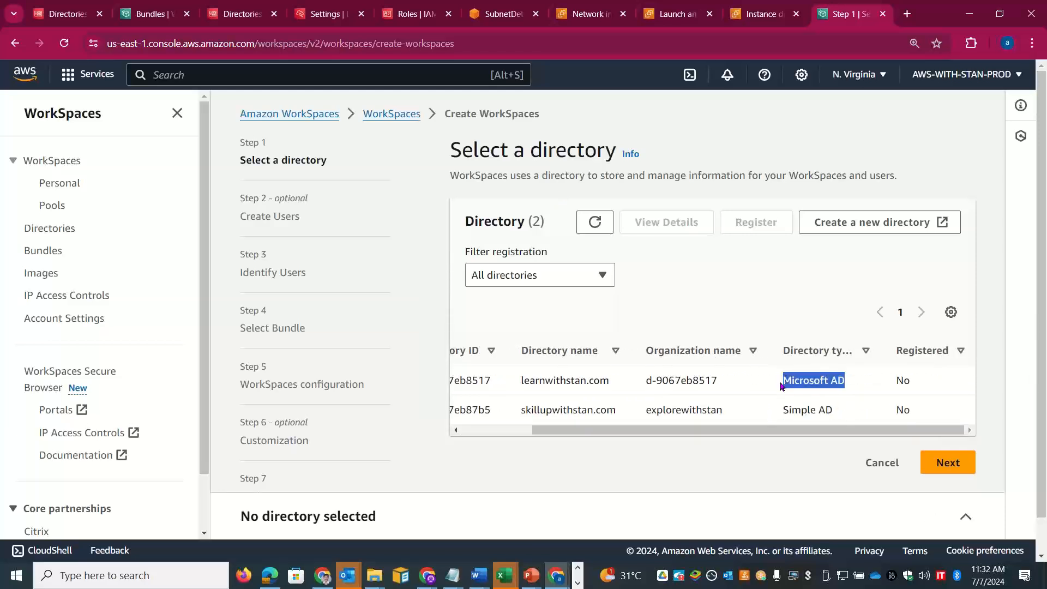
left_click_drag(817, 428, 685, 441)
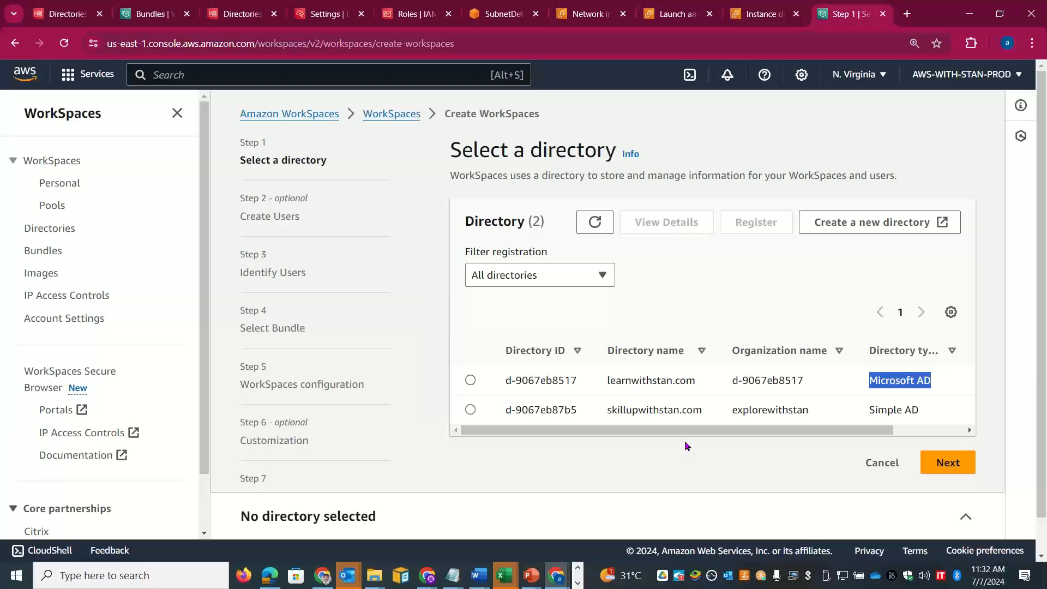
left_click(471, 410)
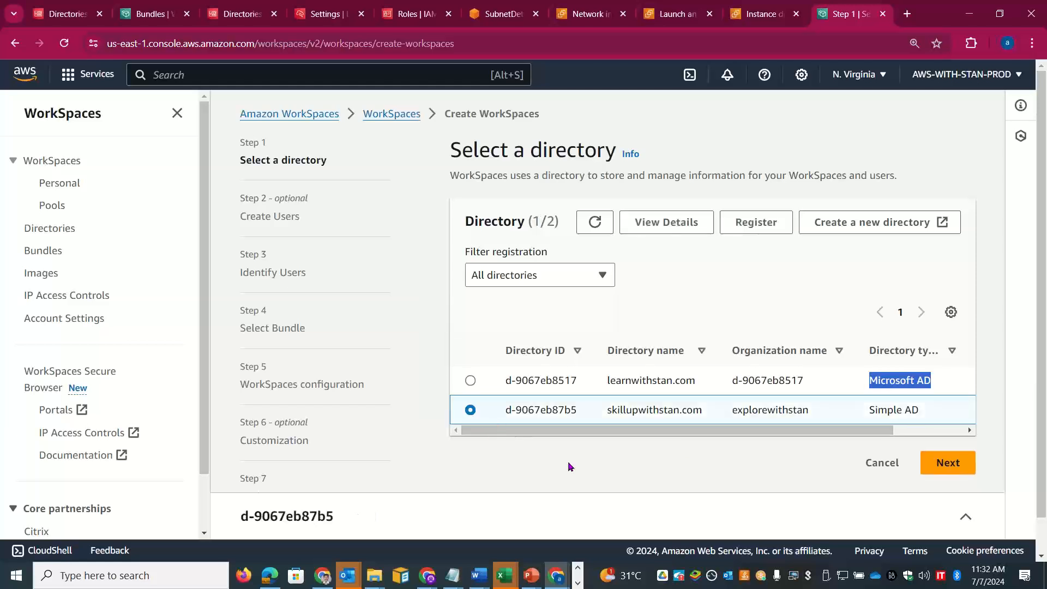
key("alt+Tab")
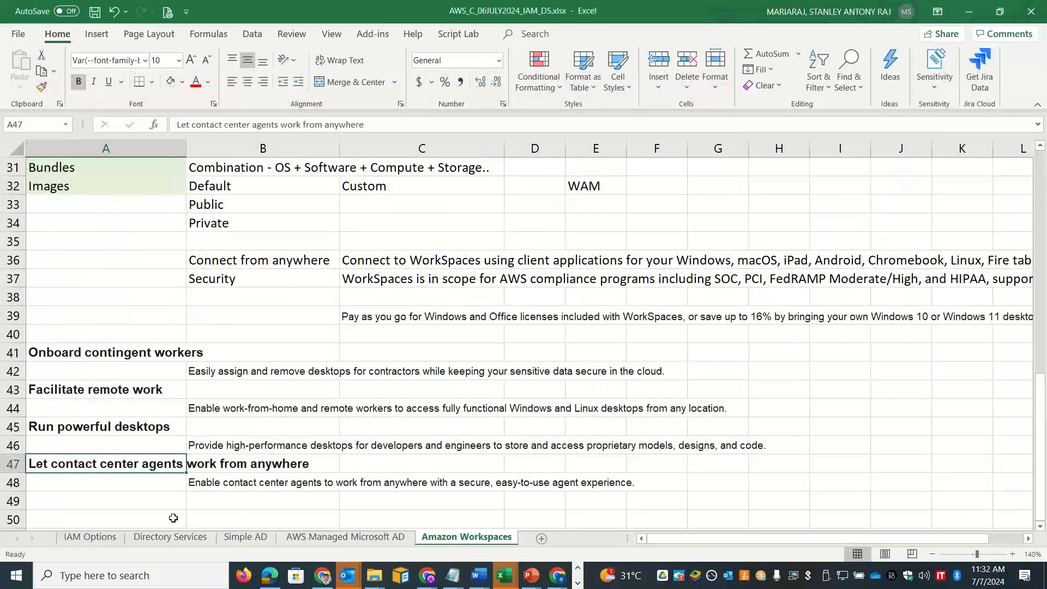
Step: Fill row 50 with 'Create directory', 'Simple AD' and 'AWS Managed Microsoft AD'
left_click(123, 511)
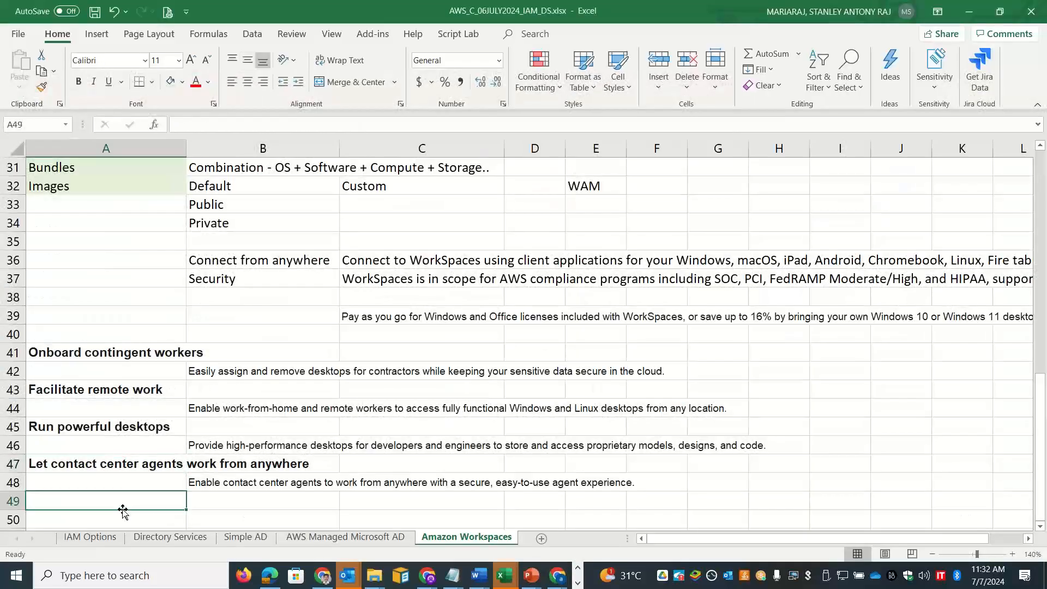
key("Down")
type("C")
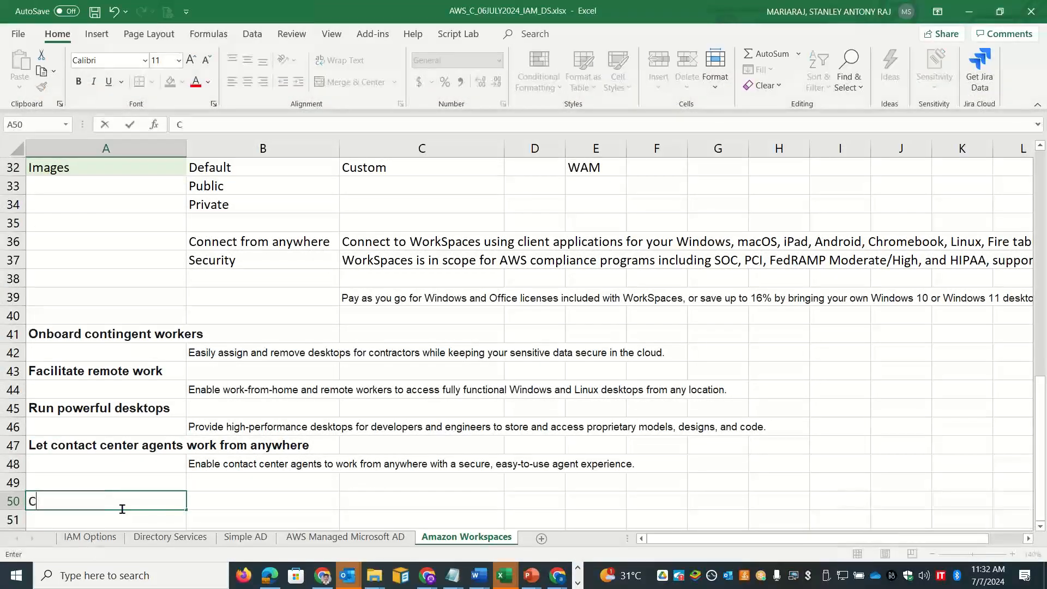
type("reate Ex")
key("BackSpace")
key("BackSpace")
type("directory")
key("Tab")
type("Si")
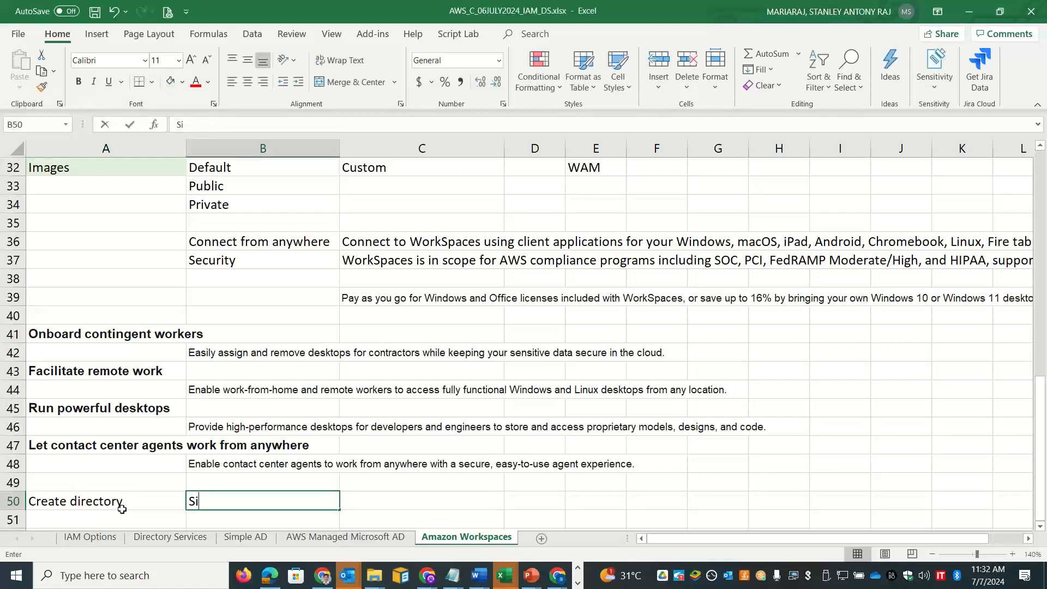
type("mple AD")
key("Tab")
type("M")
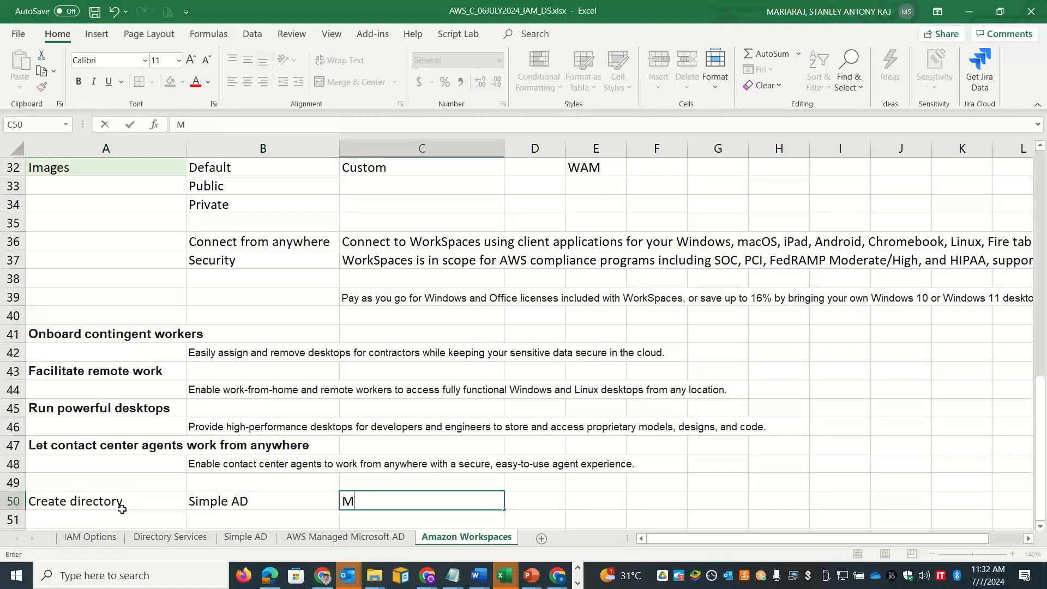
key("BackSpace")
type("AWS Manage")
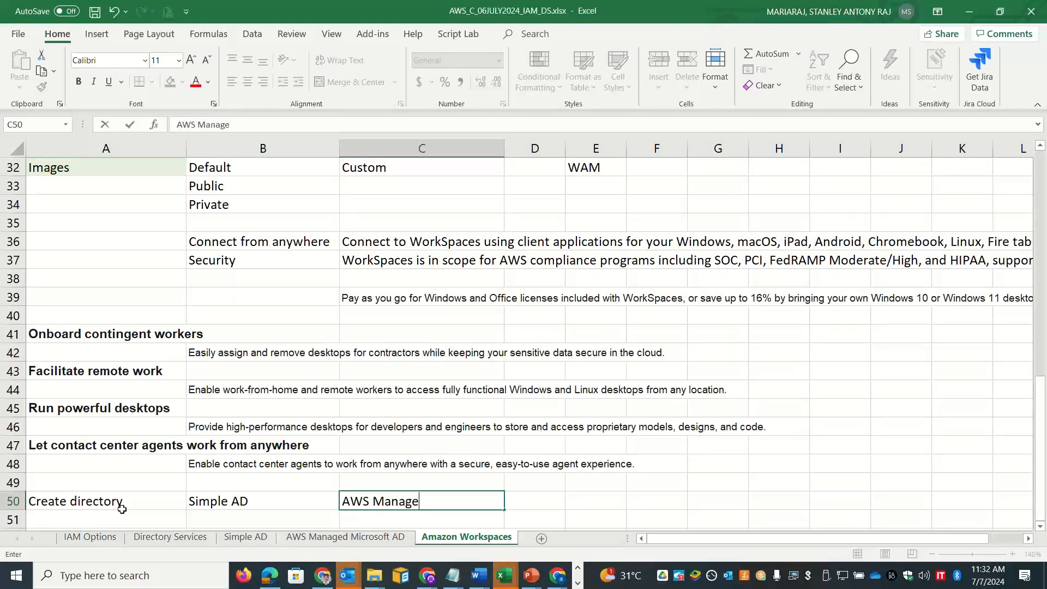
type("d Microsoft AD")
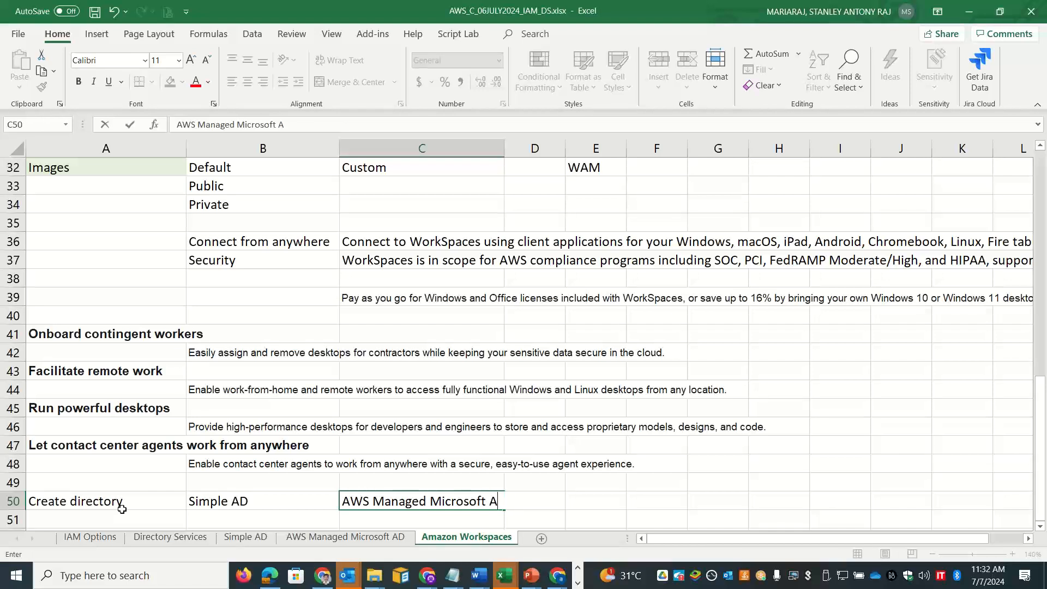
key("Return")
Step: Fill row 51 with 'Existing directory', 'AD Connector' and 'Existing AD'
type("AD Co")
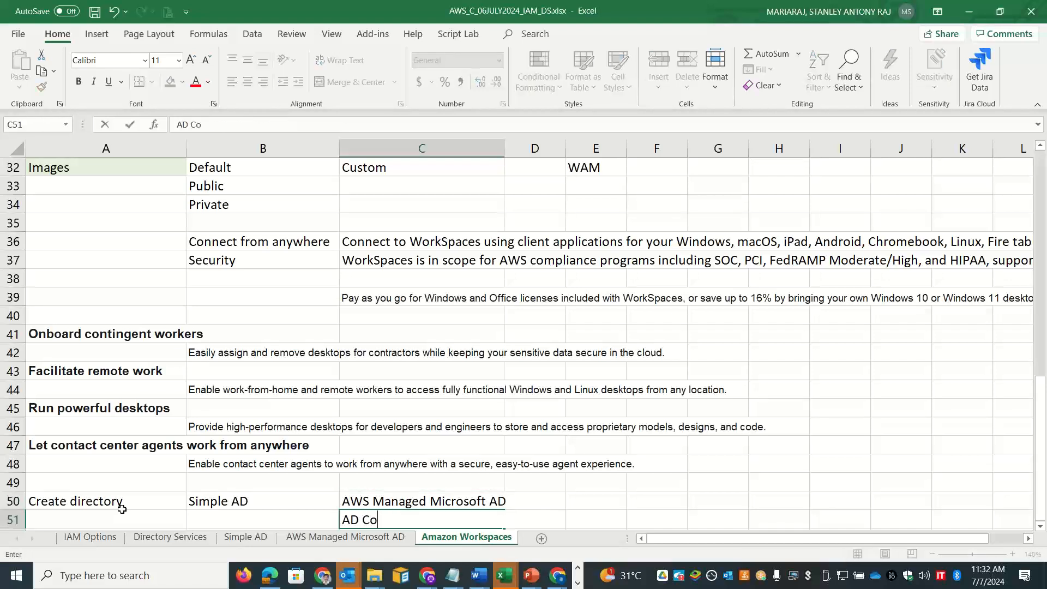
type("nnector")
key("Tab")
type("Ex")
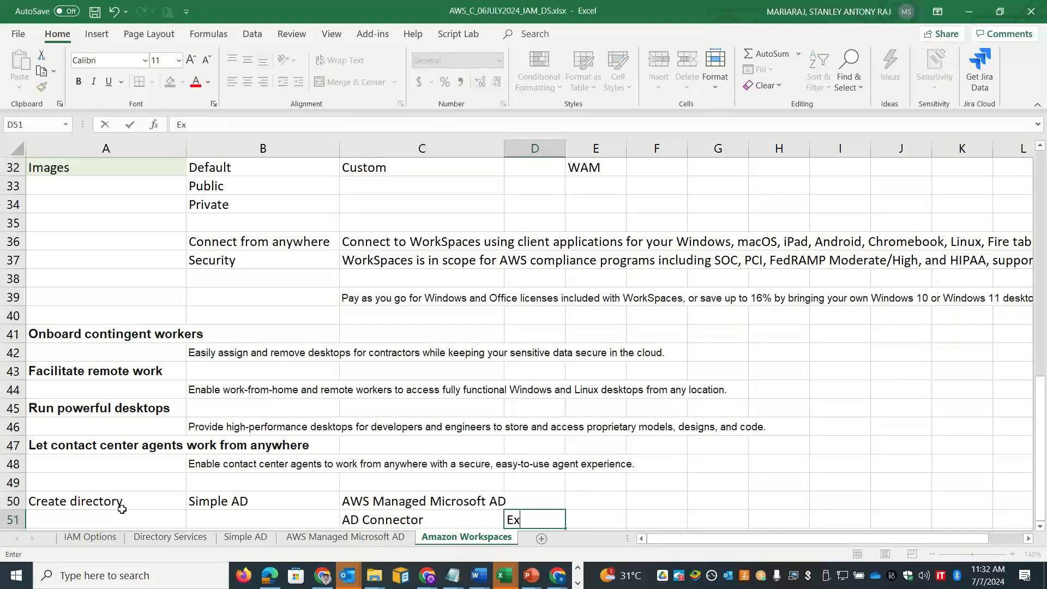
type("isting AD")
key("Return")
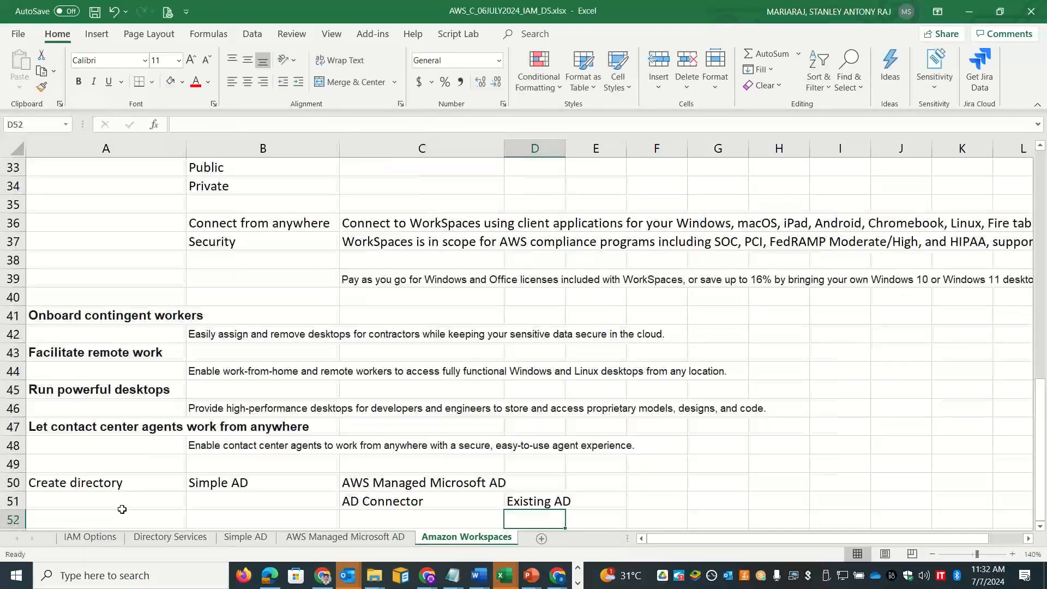
left_click(122, 510)
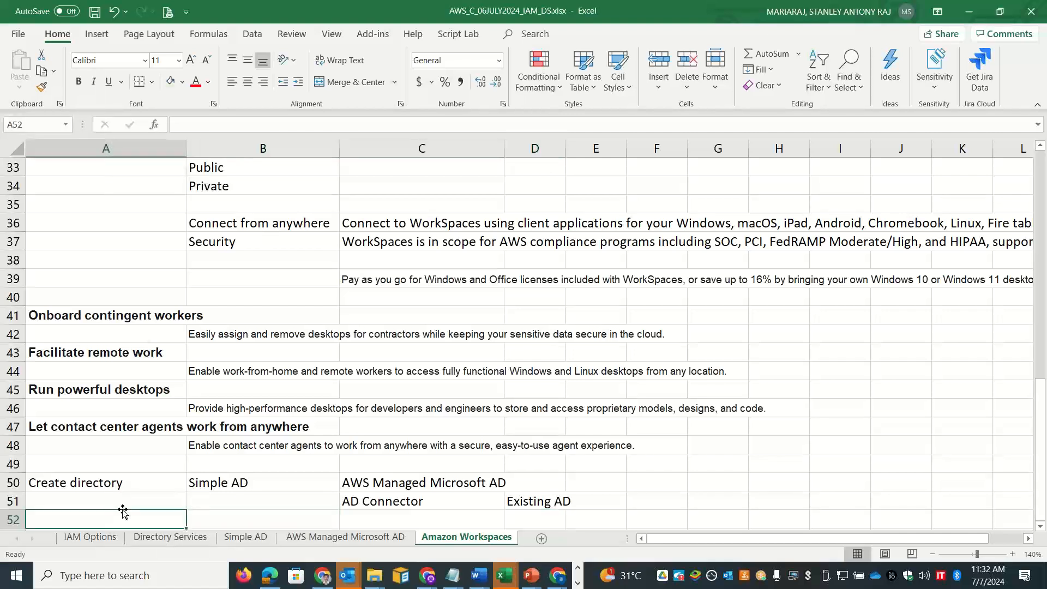
left_click(123, 509)
type("E")
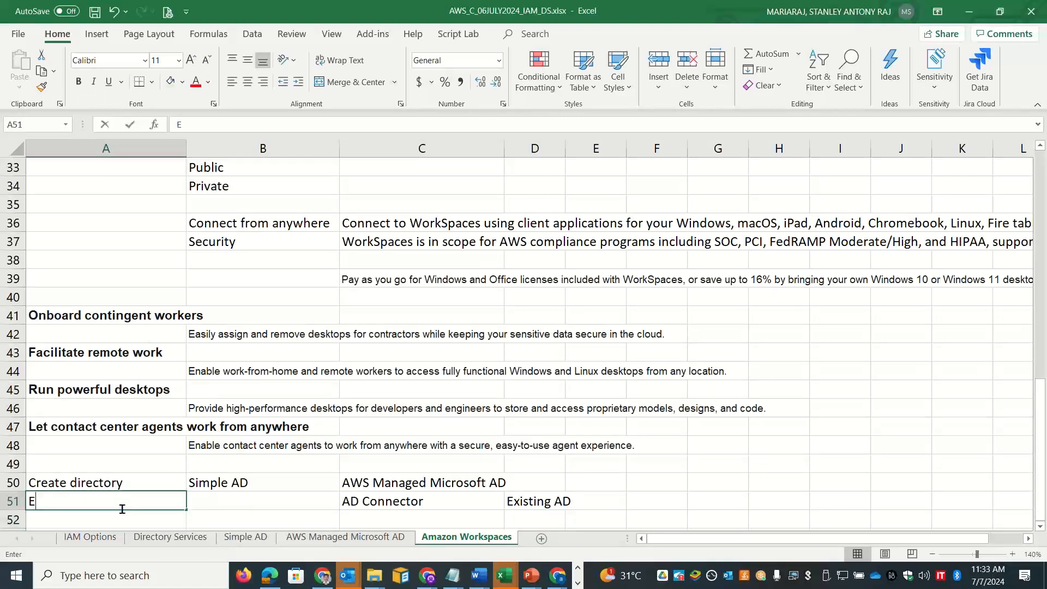
type("xisting directory")
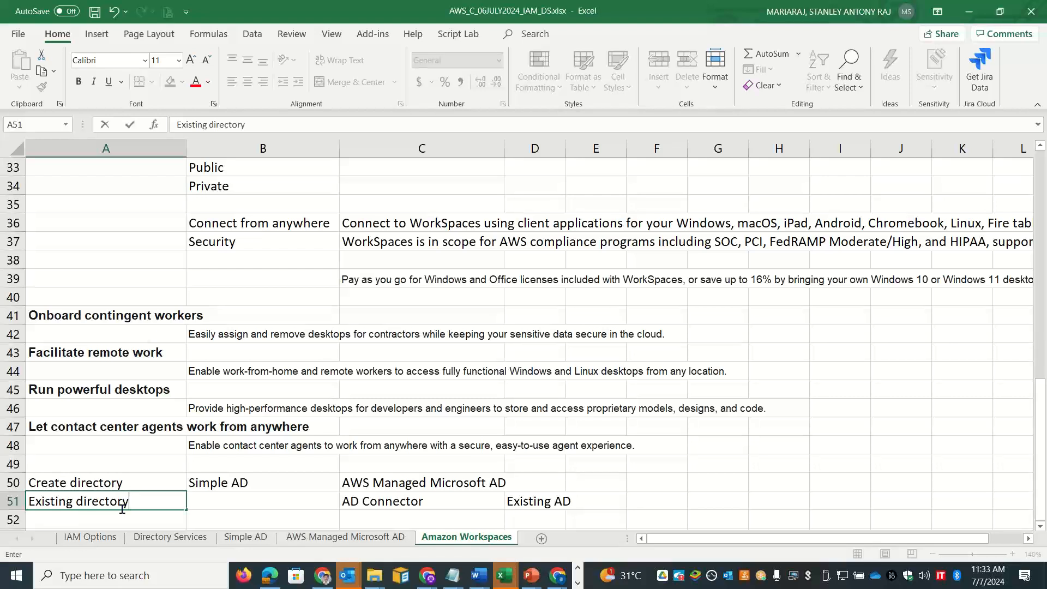
key("Return")
Step: Enter 'Register directory for usage with Amazon Workspaces' in cell A53
key("Down")
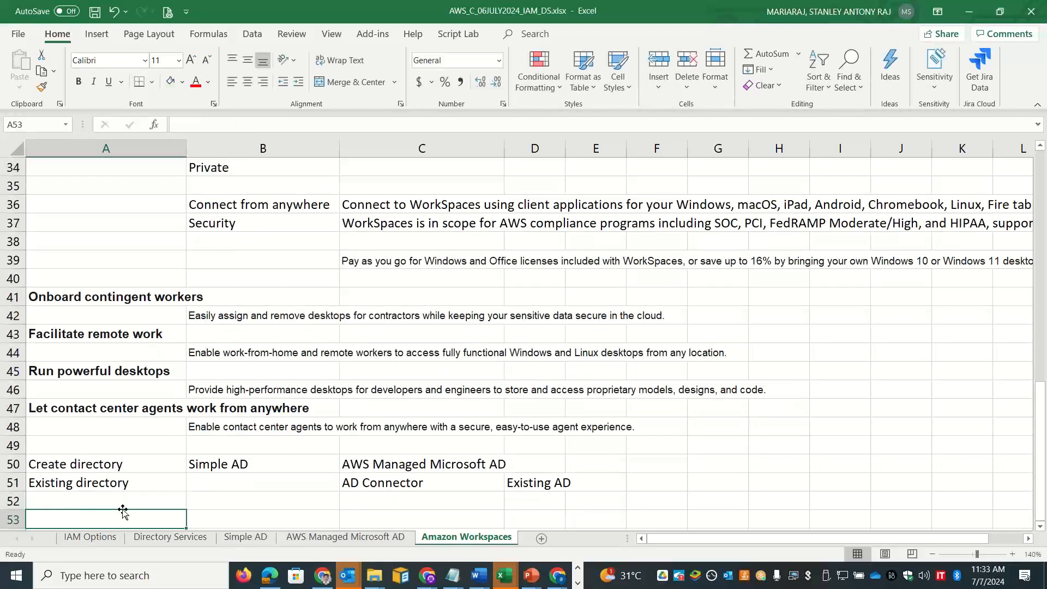
type("Registr")
key("BackSpace")
type("e")
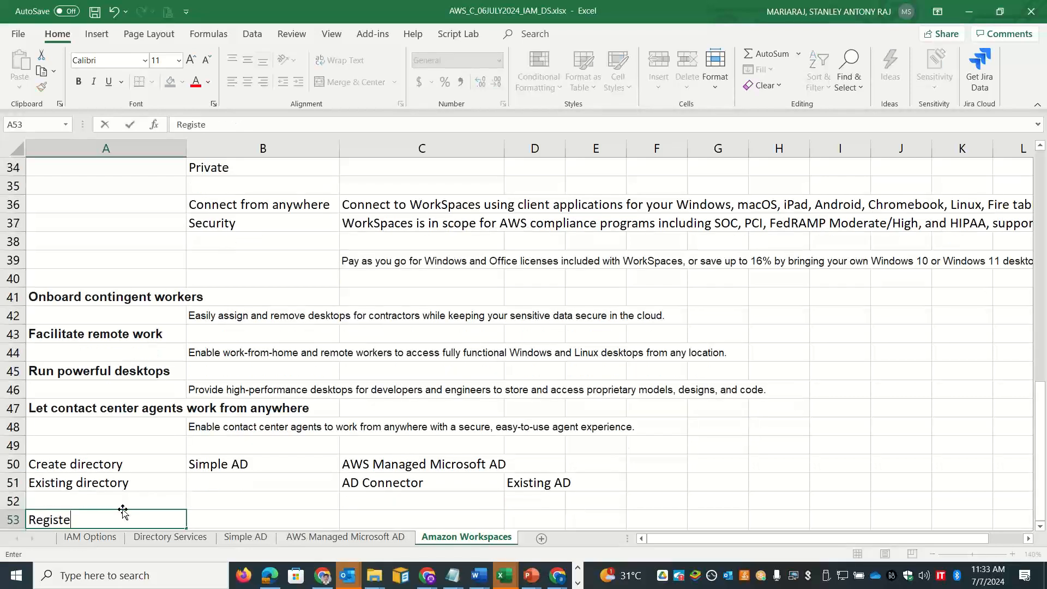
type("r directory for u")
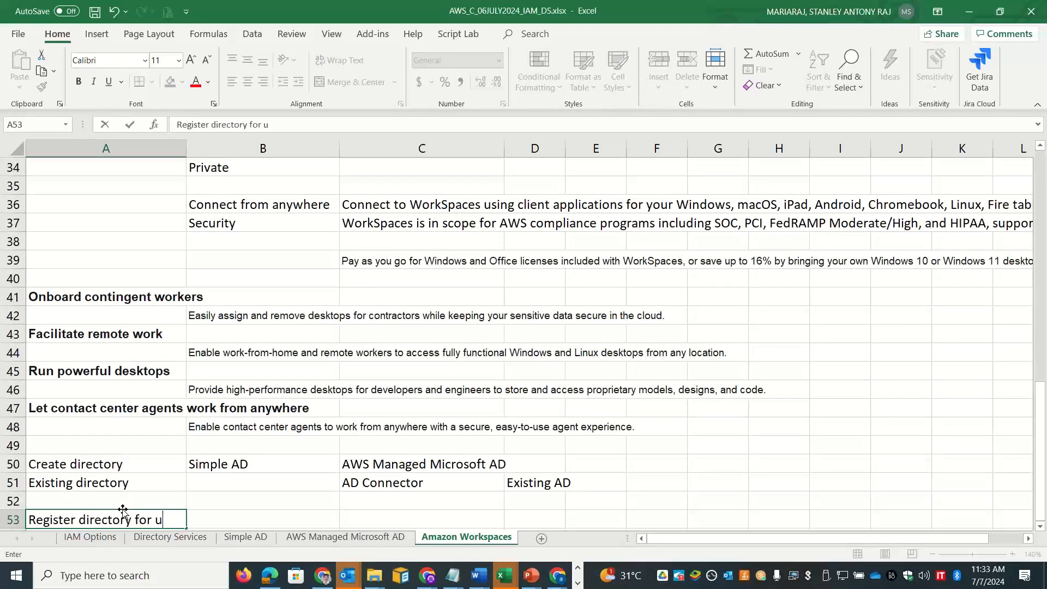
type("sage with A")
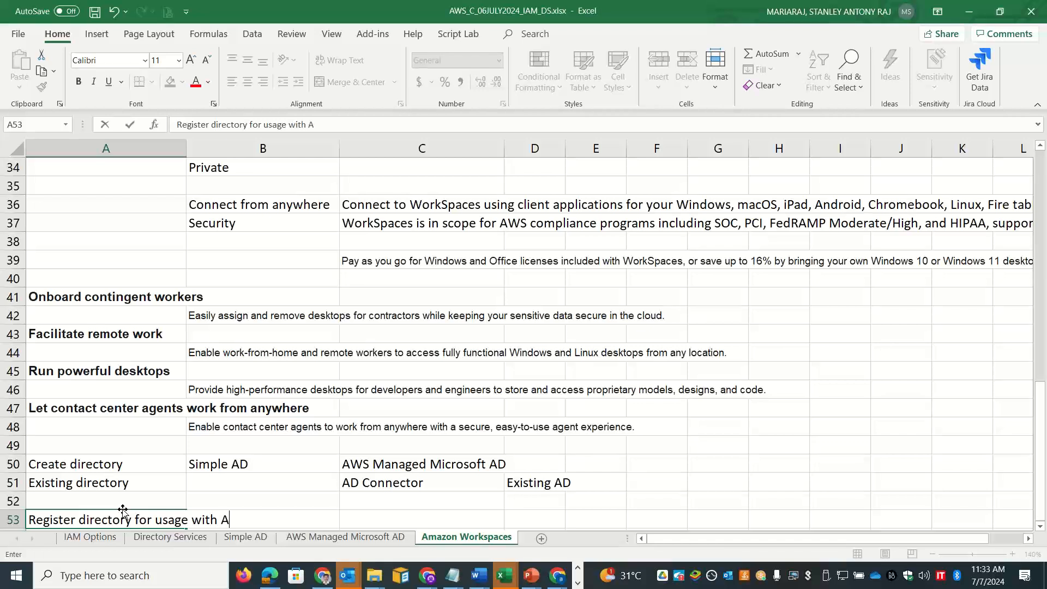
type("WS")
key("BackSpace")
key("BackSpace")
key("BackSpace")
type("m")
key("BackSpace")
type("Amazon Workspaces")
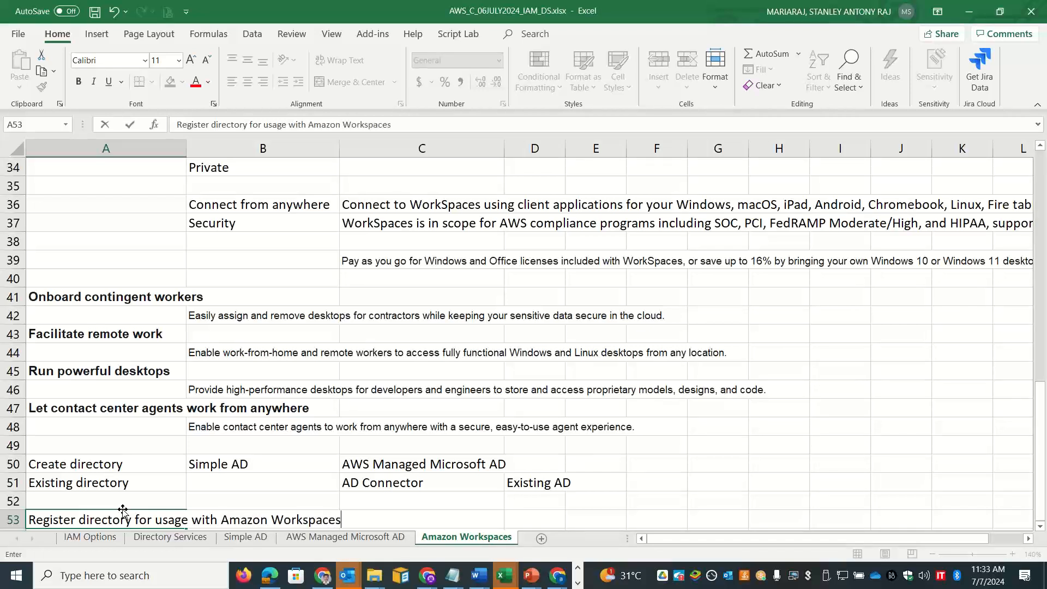
key("alt+Tab")
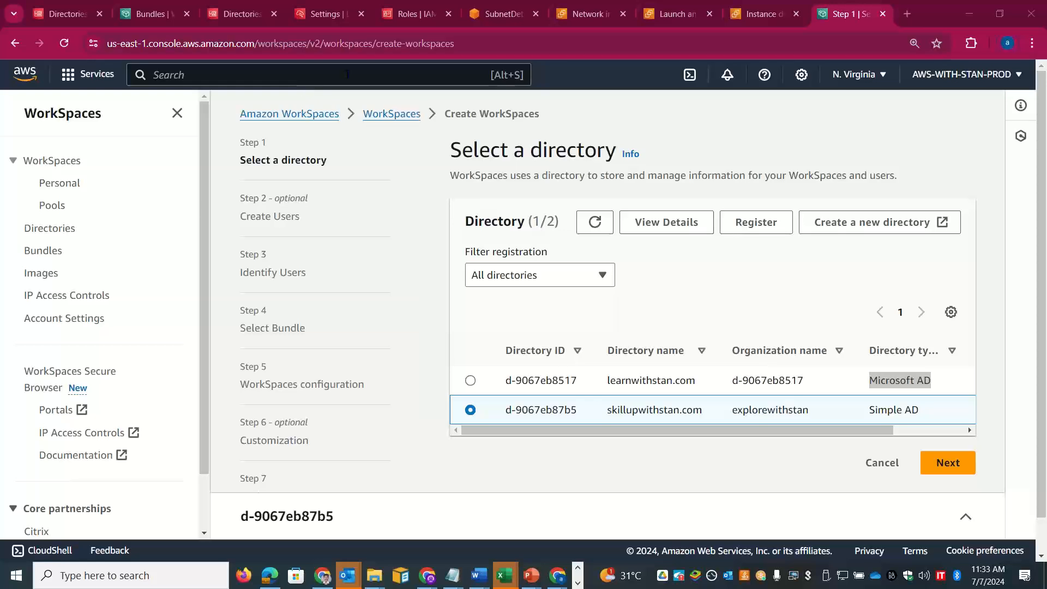
Step: Open the Register page for skillupwithstan.com and highlight its two-subnet requirement
left_click(758, 223)
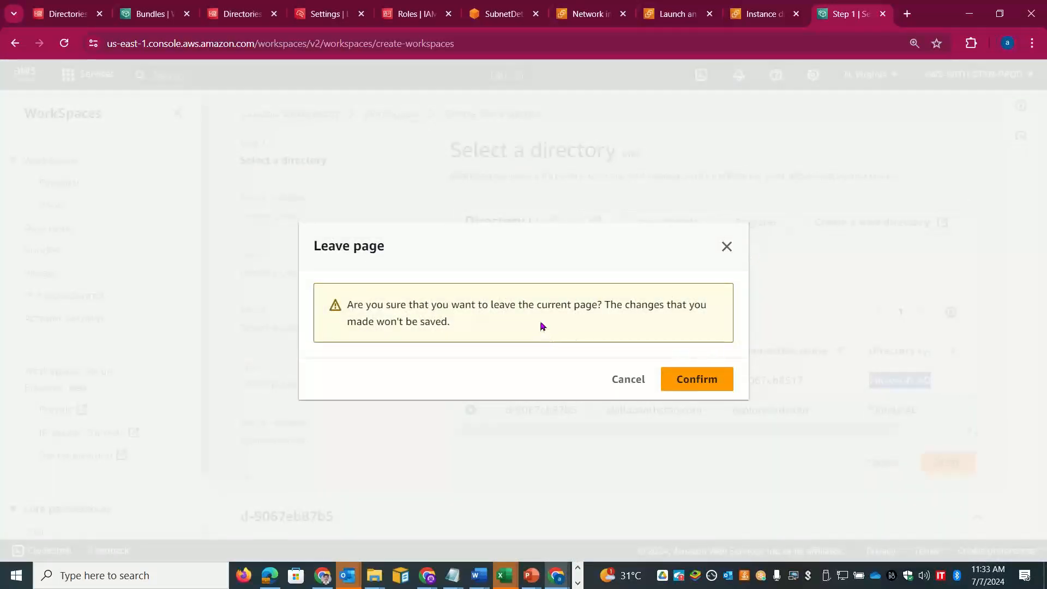
left_click(680, 379)
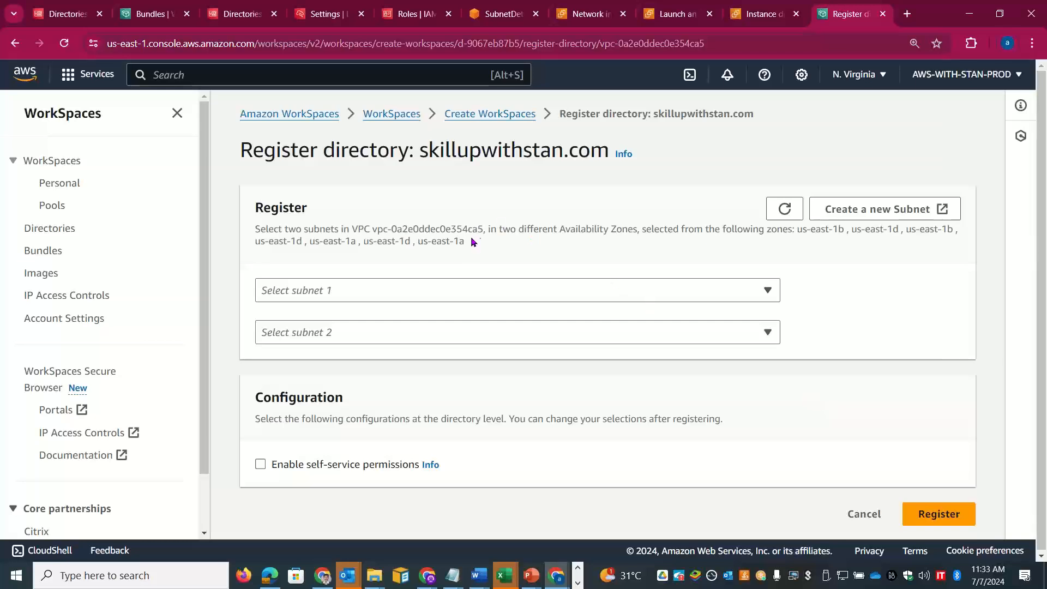
left_click_drag(468, 241, 252, 235)
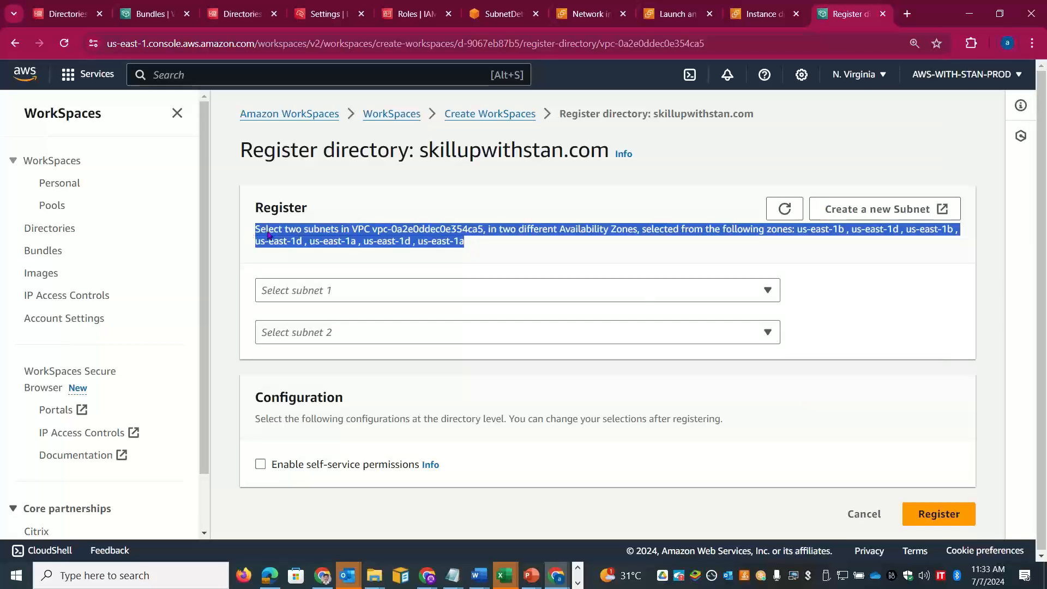
key("alt+Tab")
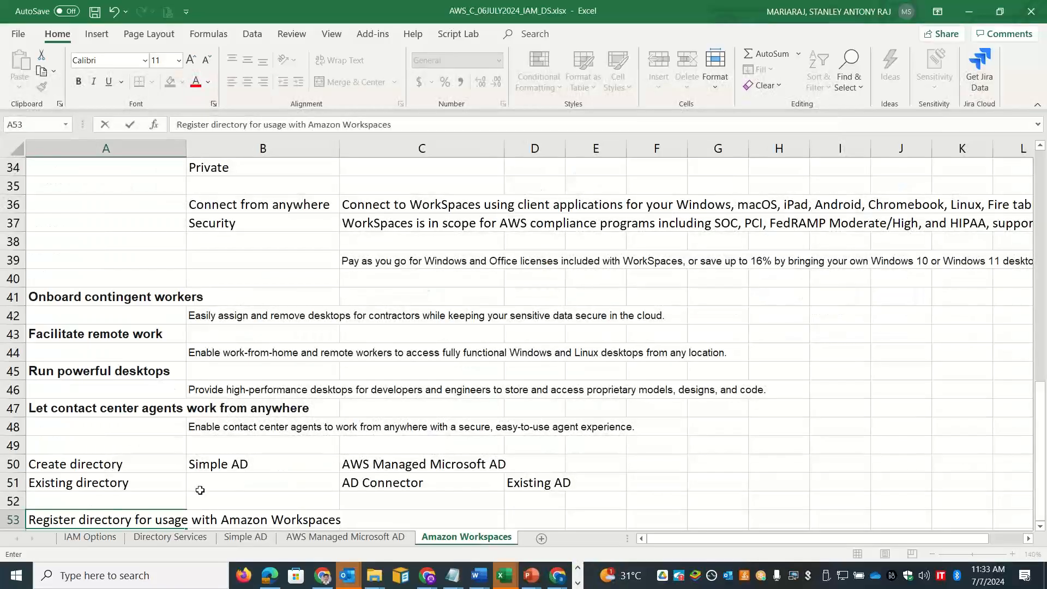
Step: Enter 'VPC / Subnets' in A54 and 'network / Subnets' in B54
left_click(146, 504)
key("Down")
key("Down")
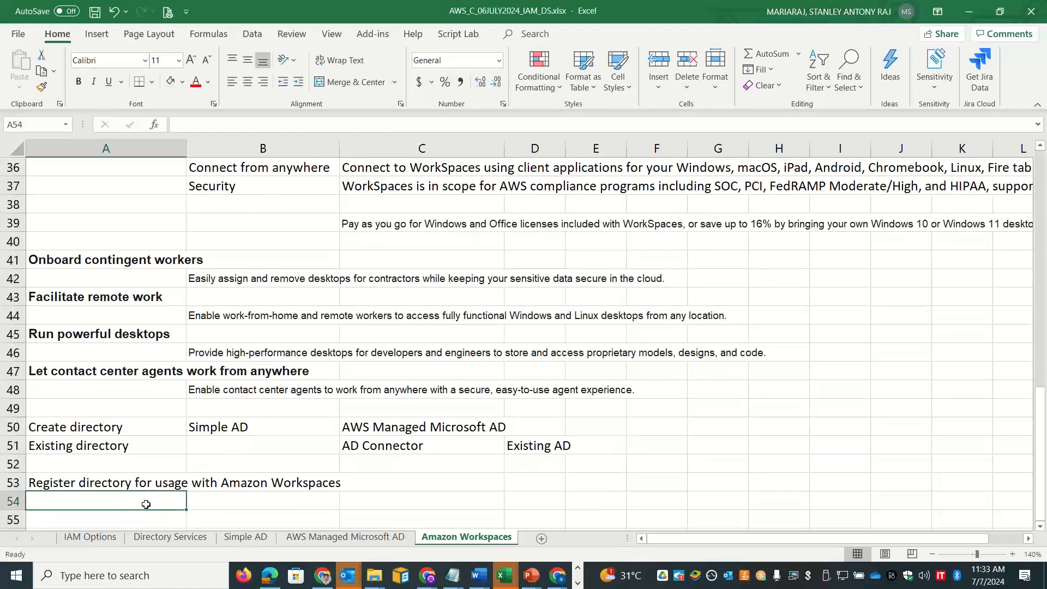
type("VPC / Subnets")
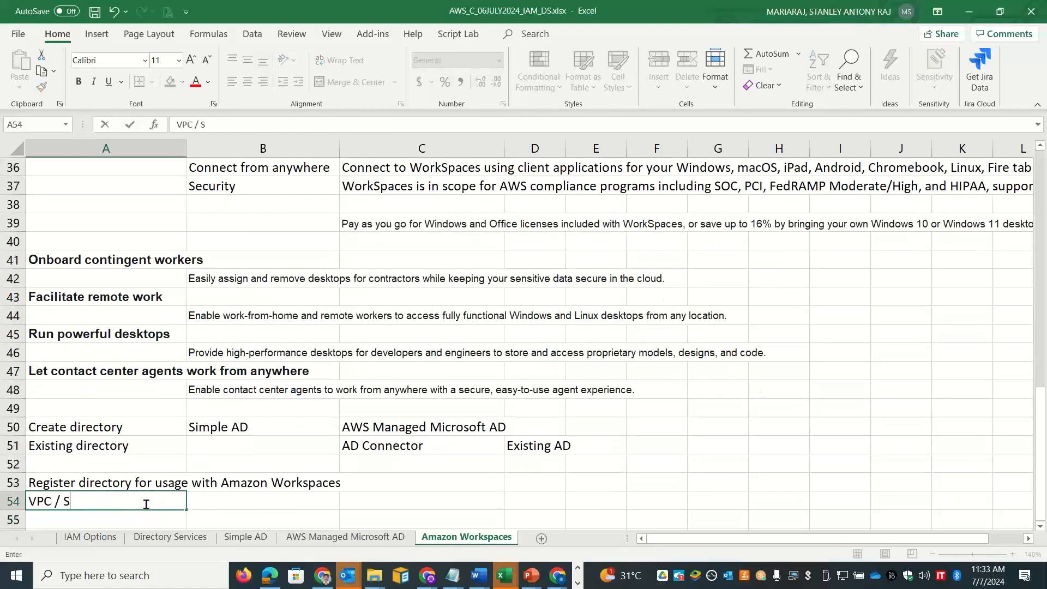
key("ctrl+Return")
key("Tab")
type("n")
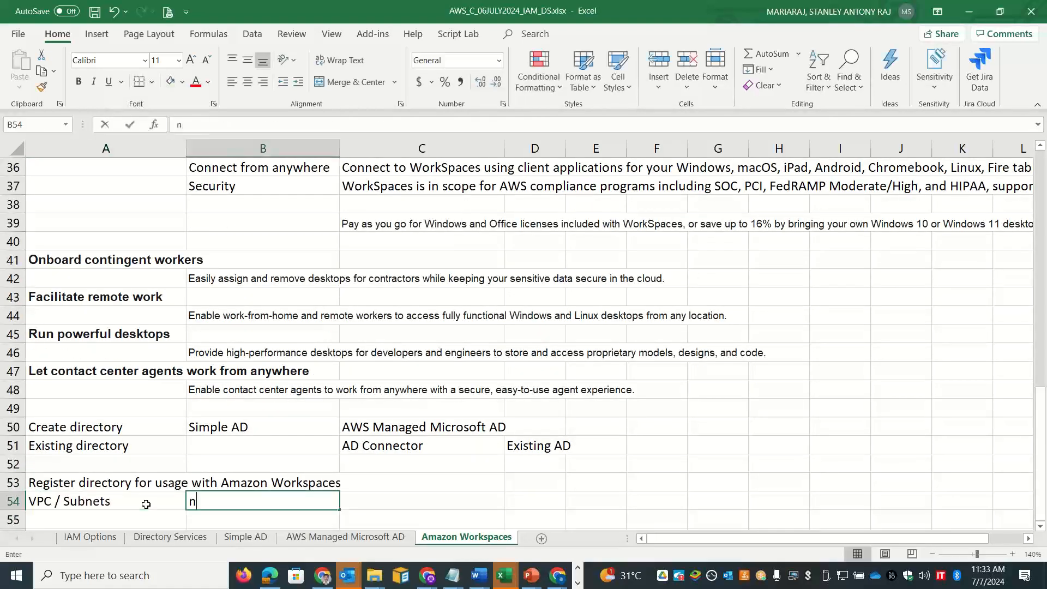
type("etwork / Subnets")
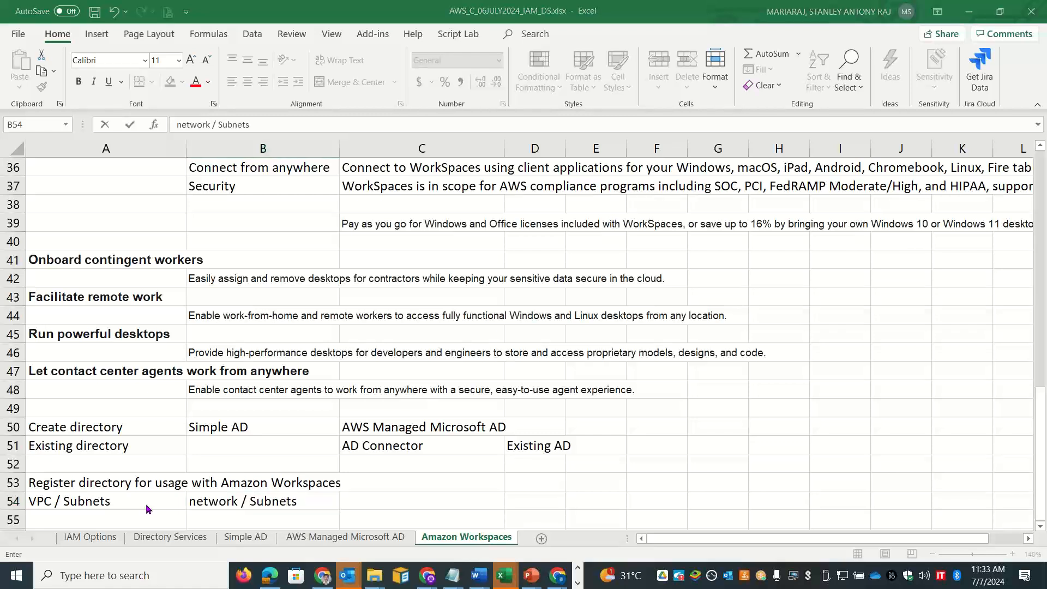
key("alt+Tab")
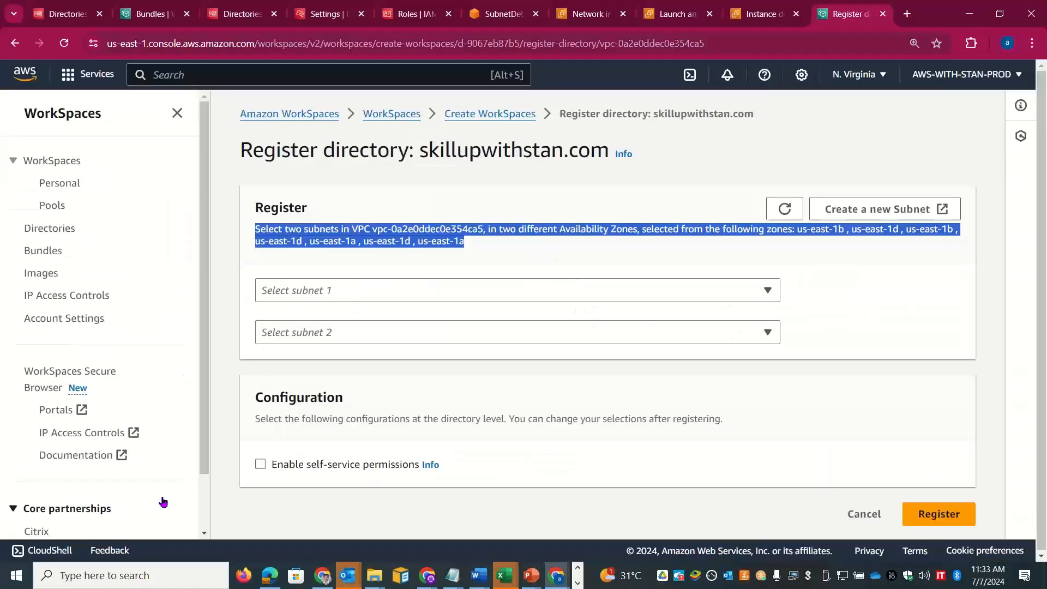
Step: Choose subnet-011e7b3005344c2dc (us-east-1a) and subnet-06f9a0b884e0b63a5 (us-east-1b) as the two subnets
left_click(450, 281)
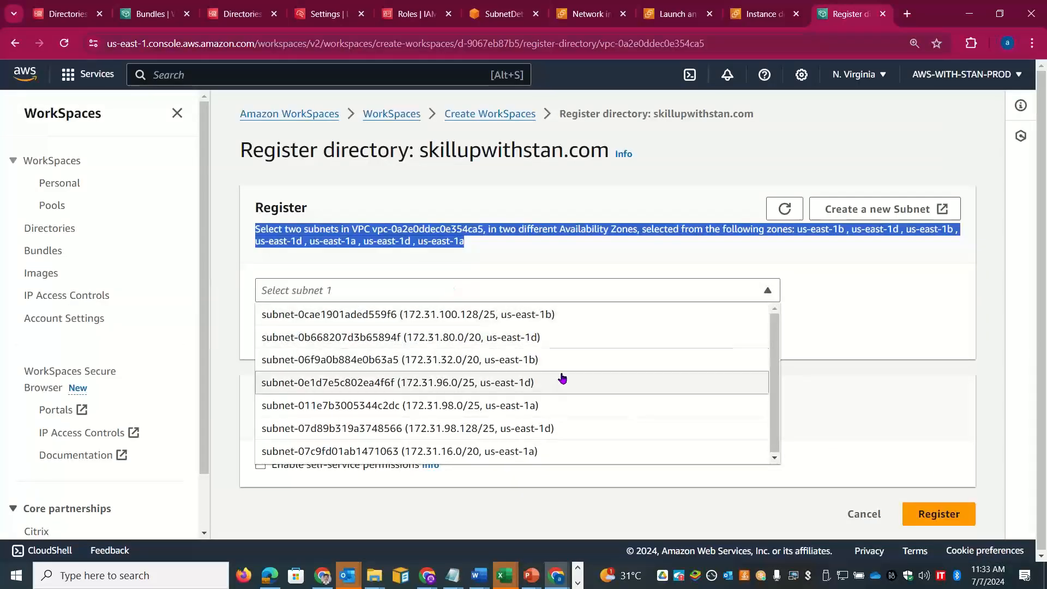
left_click(545, 405)
left_click(534, 332)
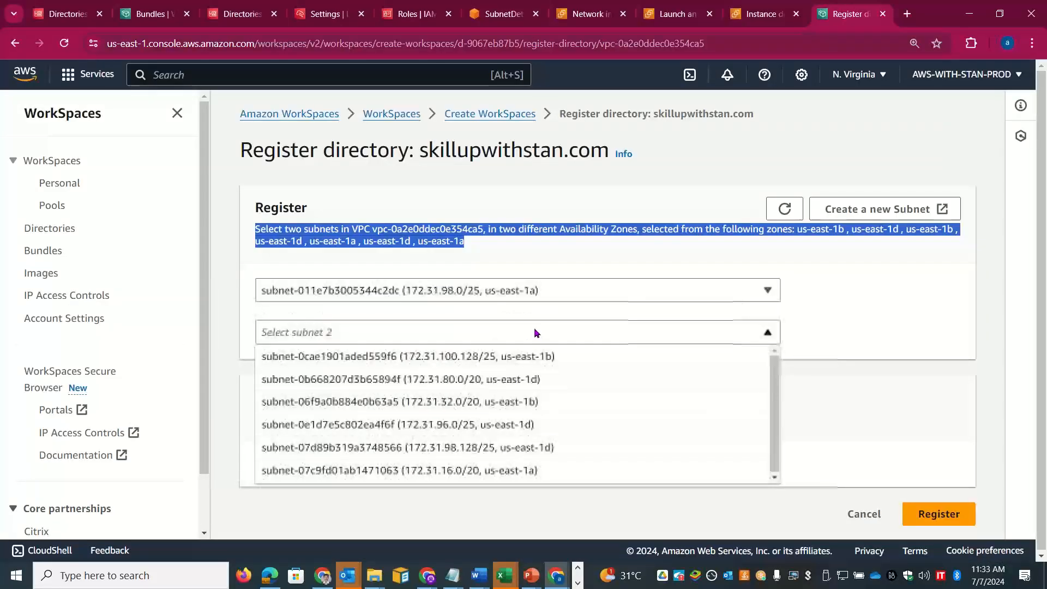
left_click(536, 398)
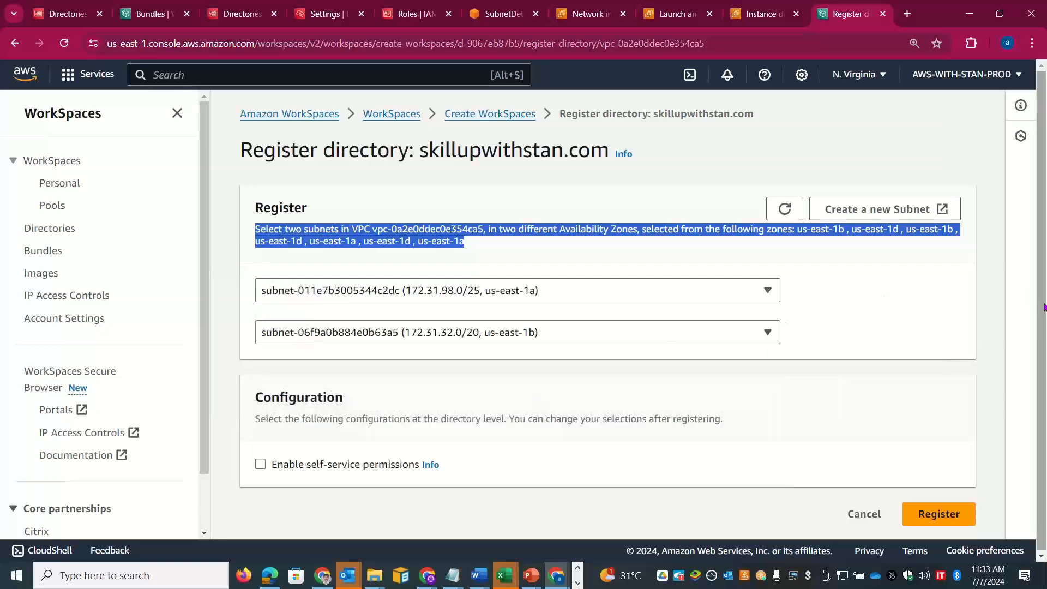
Step: Copy the Configuration description sentence from the Register directory page
left_click_drag(1044, 306, 1043, 322)
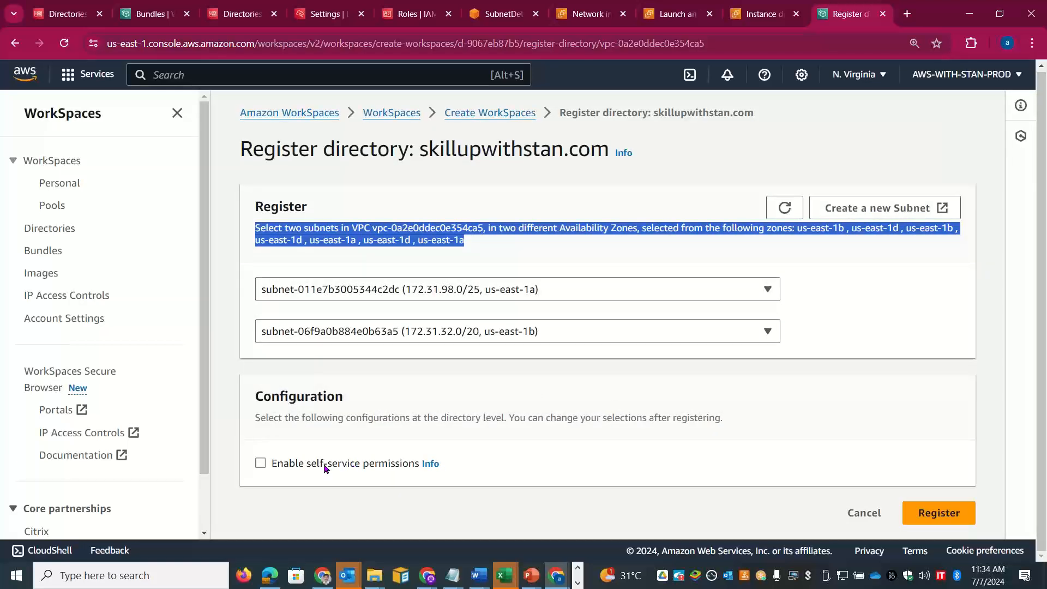
left_click_drag(721, 419, 252, 418)
key("ctrl+c")
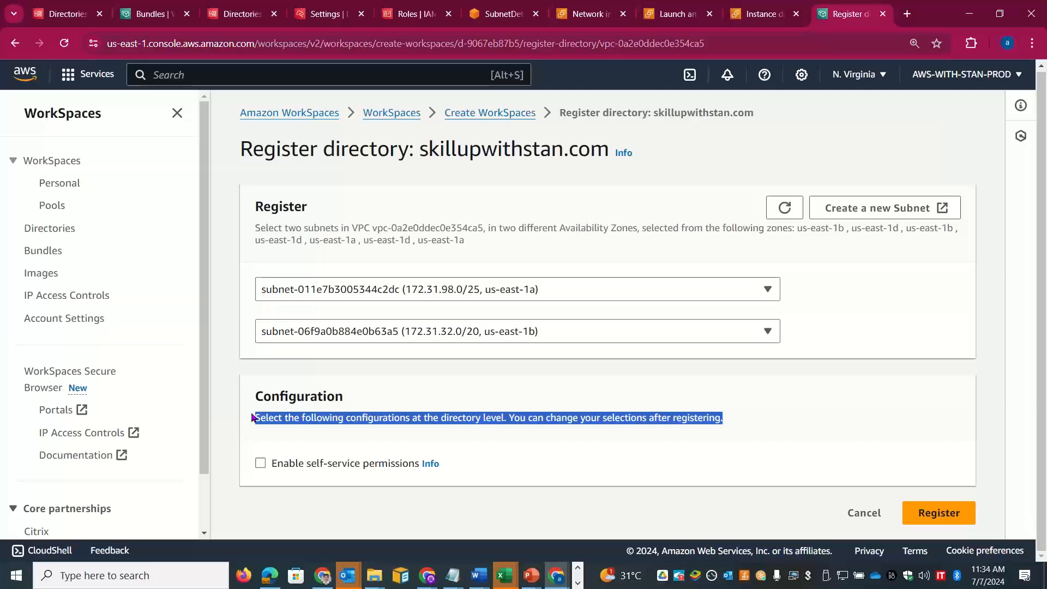
key("alt+Tab")
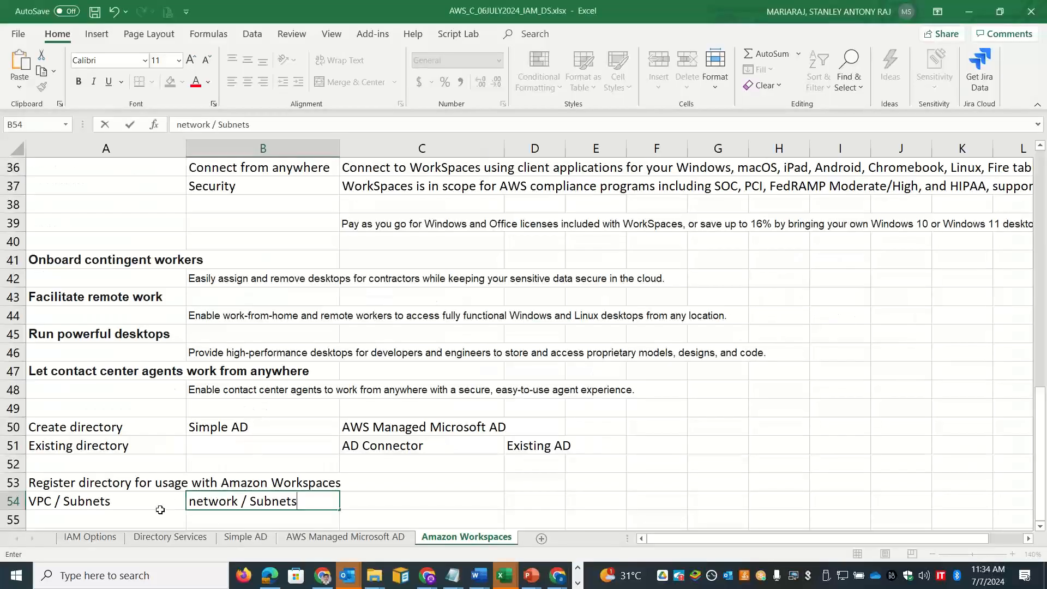
Step: Enter 'Enable Self service options' in A55 and paste the configuration sentence into B55
left_click(158, 513)
type("Enable Se")
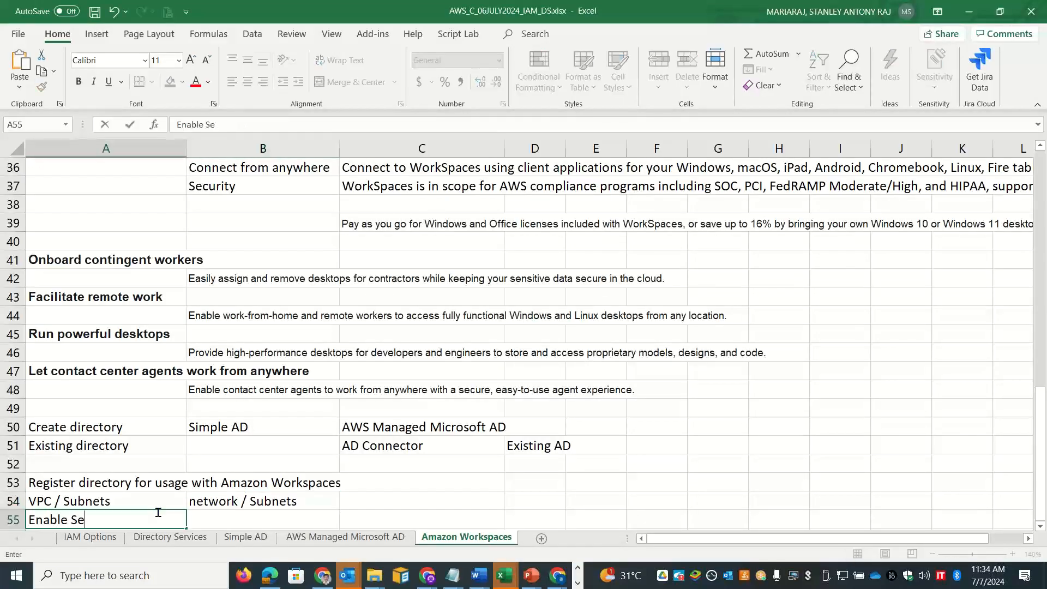
type("lf service ")
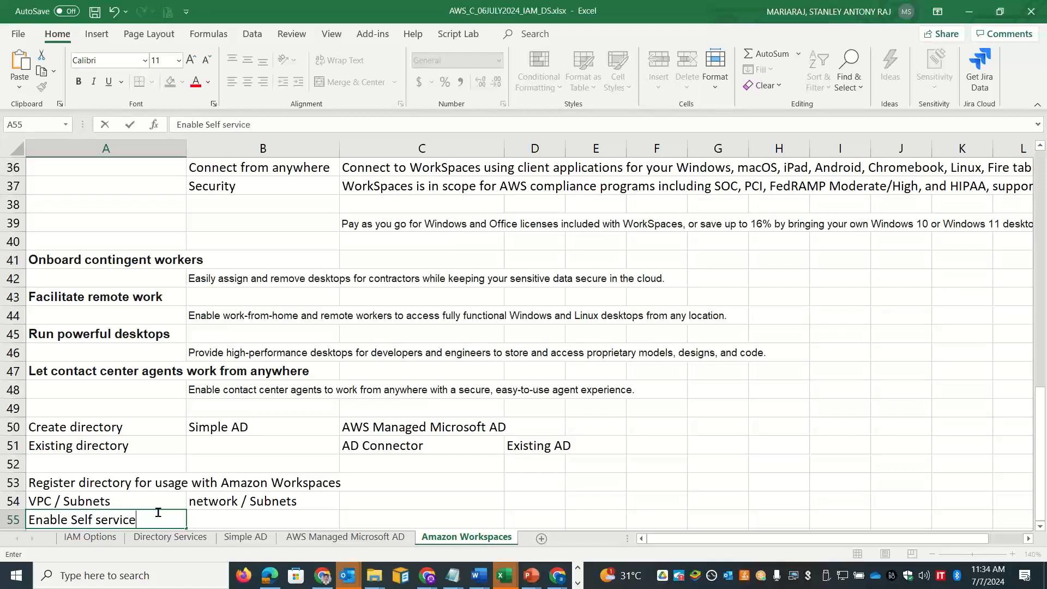
type("options")
key("Tab")
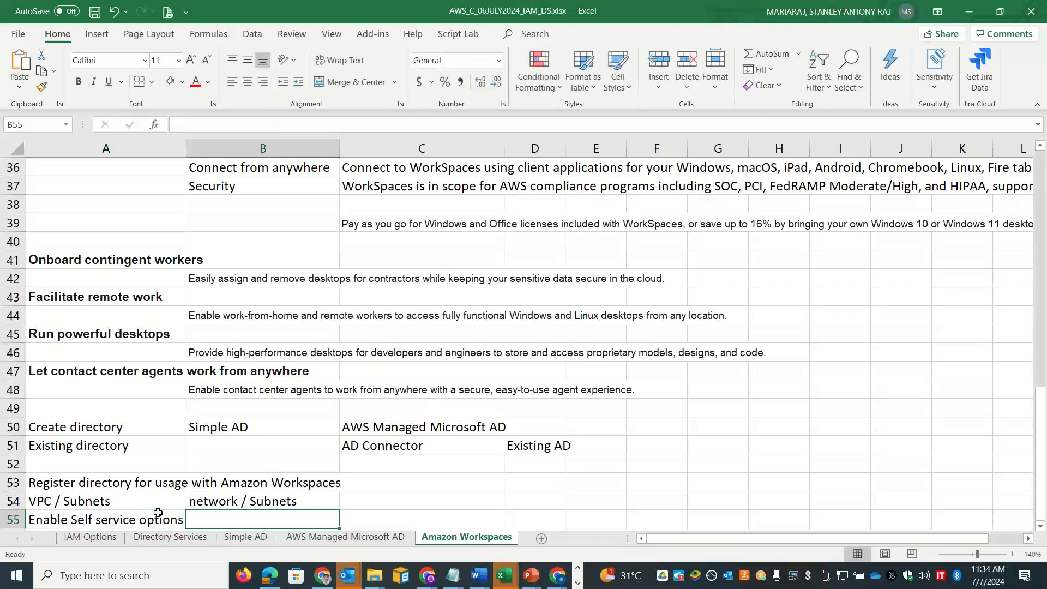
double_click(234, 522)
key("ctrl+v")
key("Return")
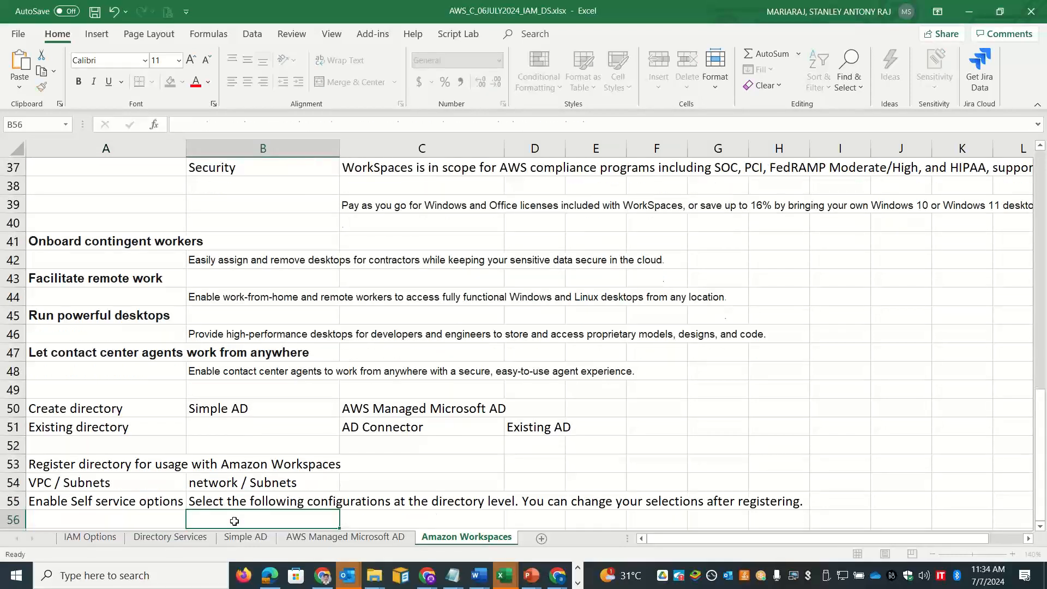
key("Return")
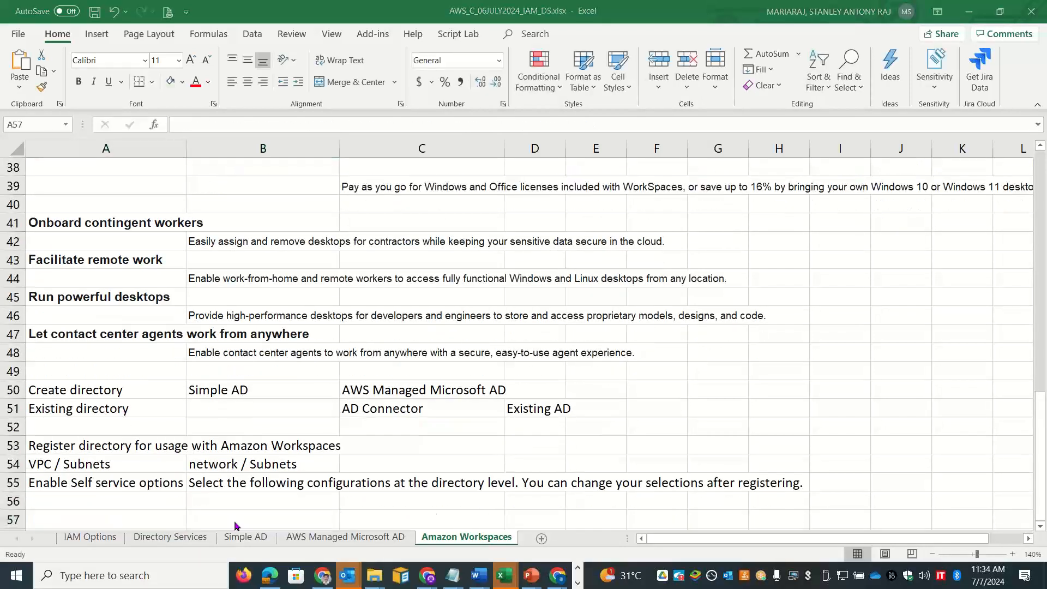
key("alt+Tab")
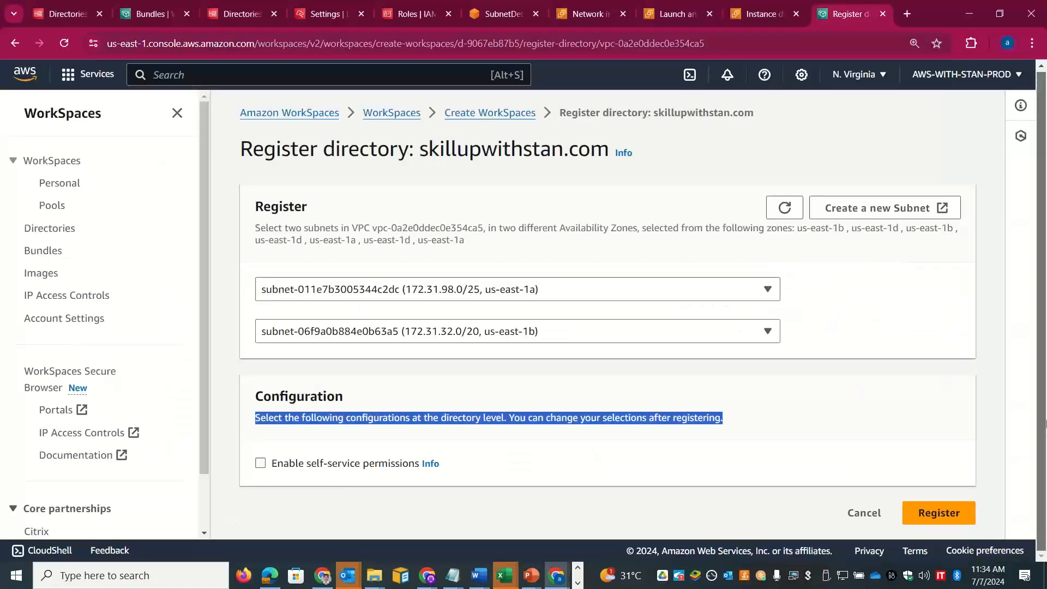
Step: Submit the skillupwithstan.com registration and confirm the Registered column in the directory table
left_click(940, 512)
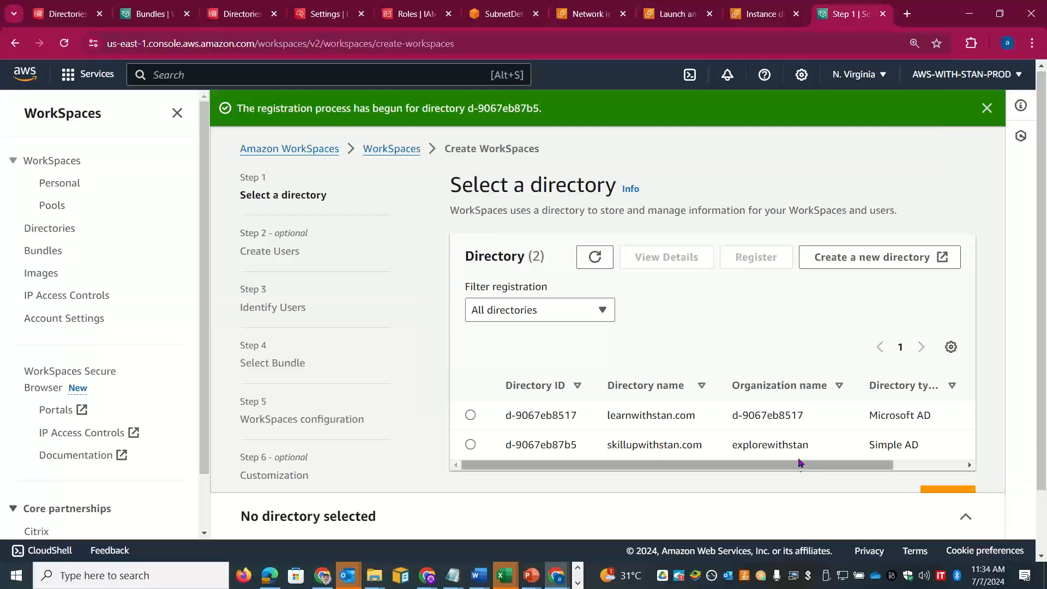
left_click_drag(796, 463, 933, 464)
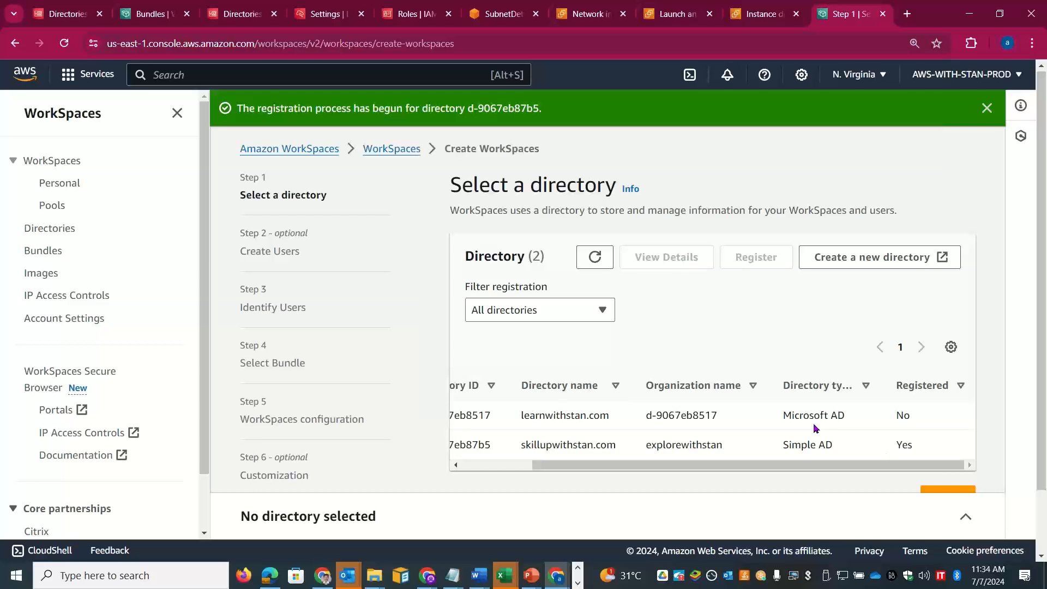
left_click(235, 7)
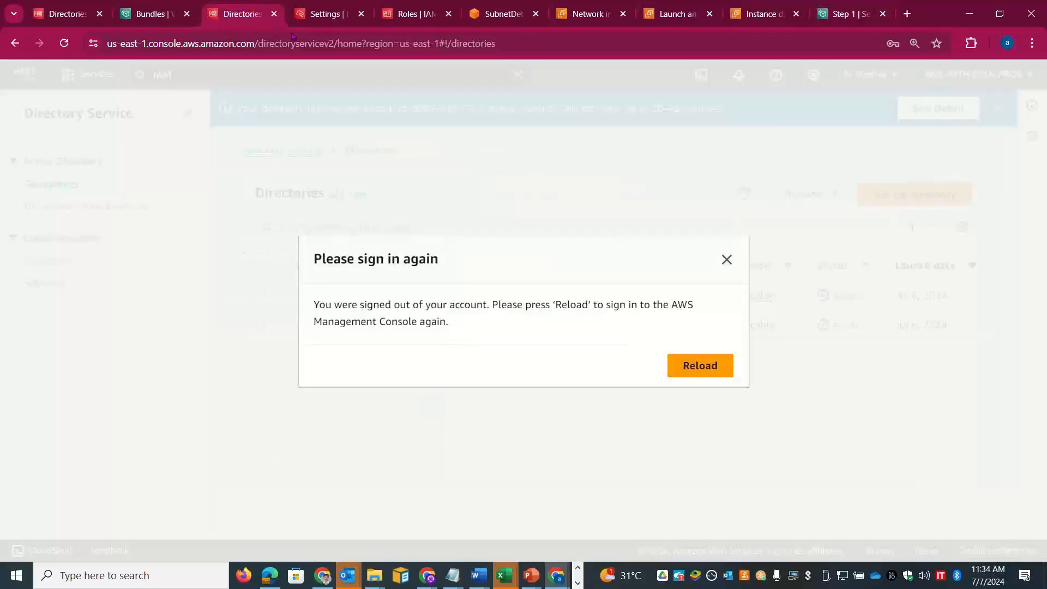
Step: Sign back in and open directory d-9067eb87b5 to confirm Amazon WorkSpaces is Enabled
left_click(681, 370)
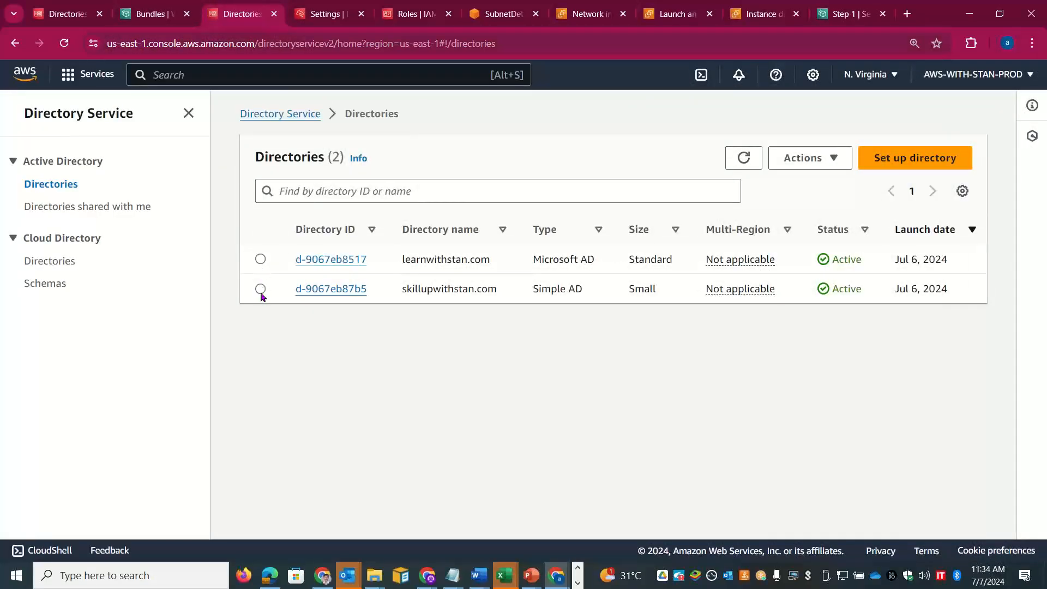
left_click(261, 291)
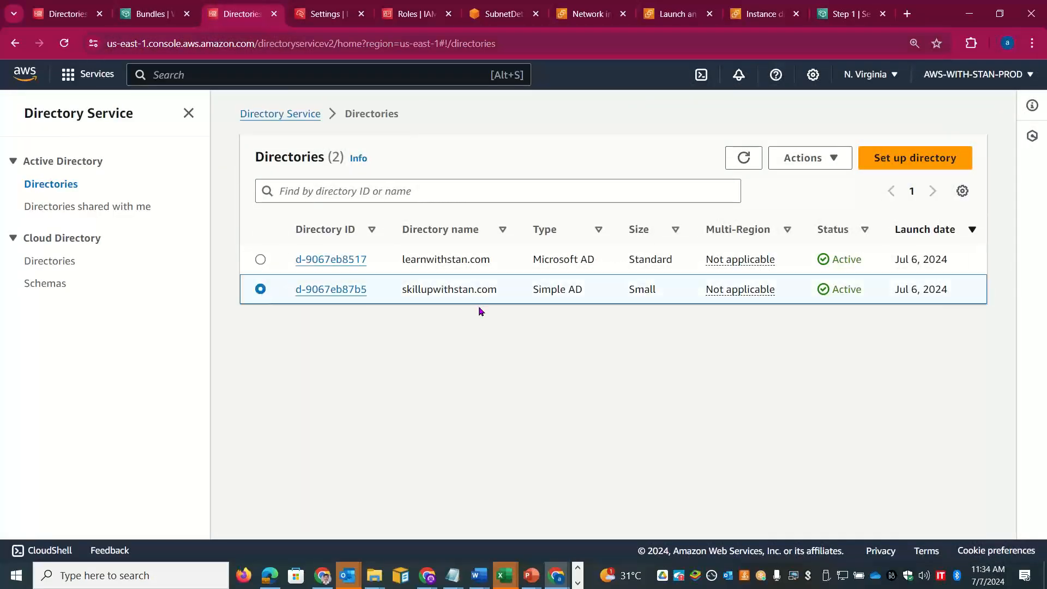
left_click(349, 290)
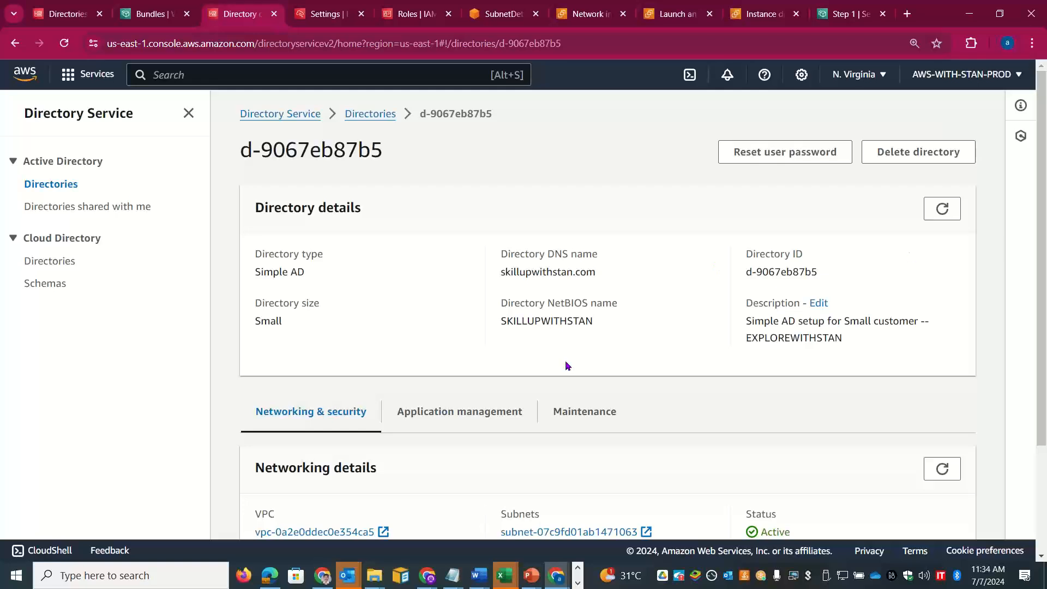
left_click(470, 406)
left_click_drag(1044, 240, 1044, 462)
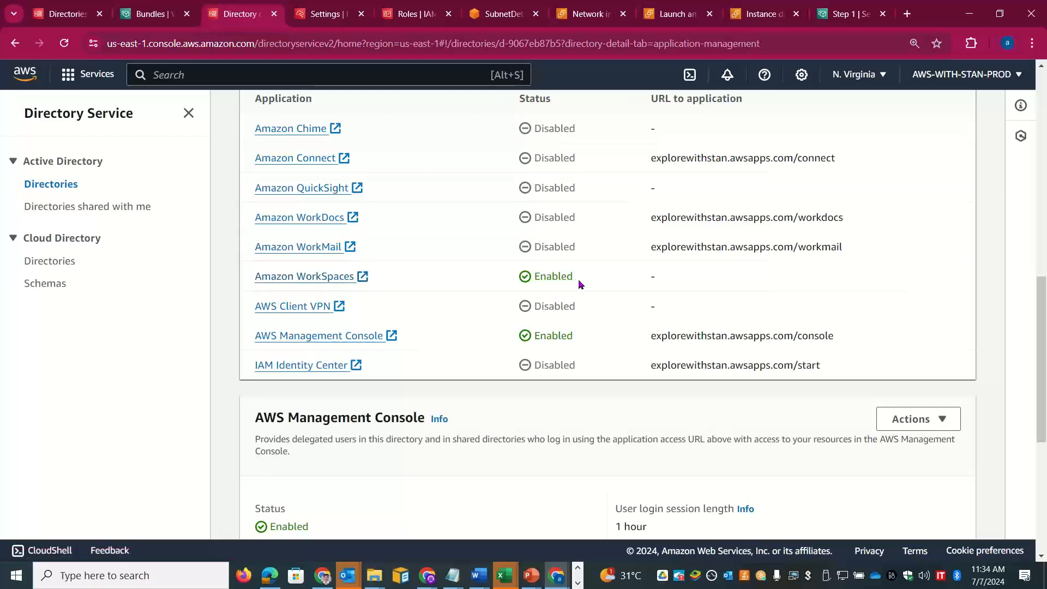
left_click_drag(578, 283, 527, 283)
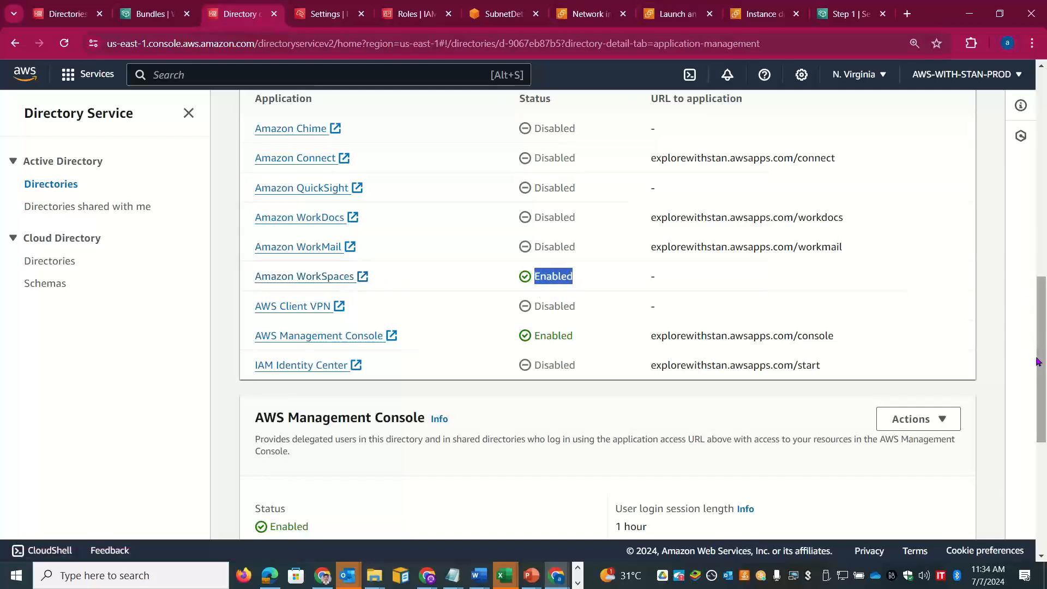
mouse_move(1041, 362)
left_mouse_down()
mouse_move(1044, 289)
mouse_move(1044, 380)
left_mouse_up()
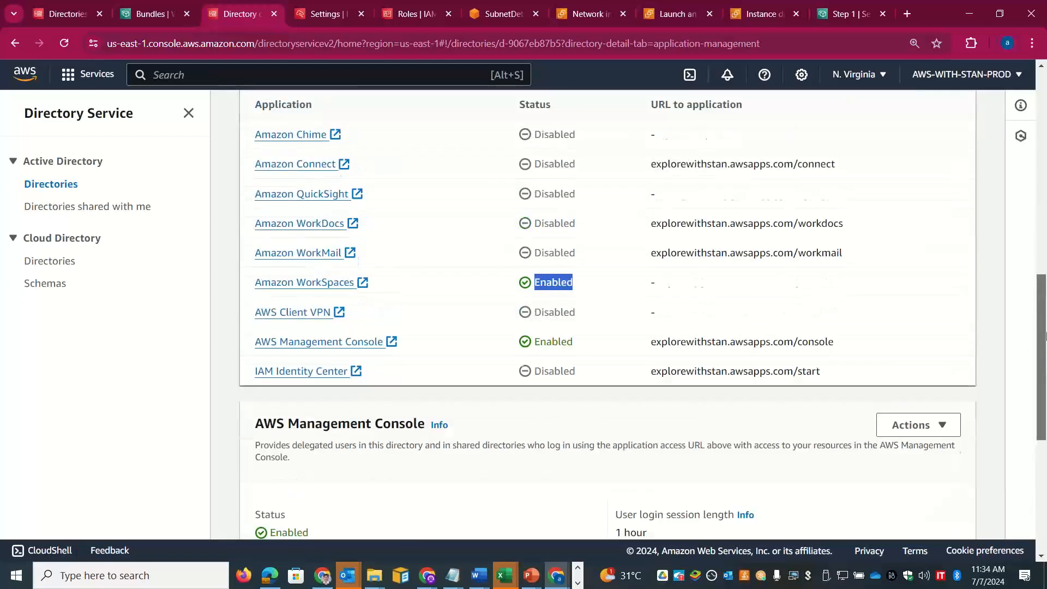
scroll(595, 324, "up", 2)
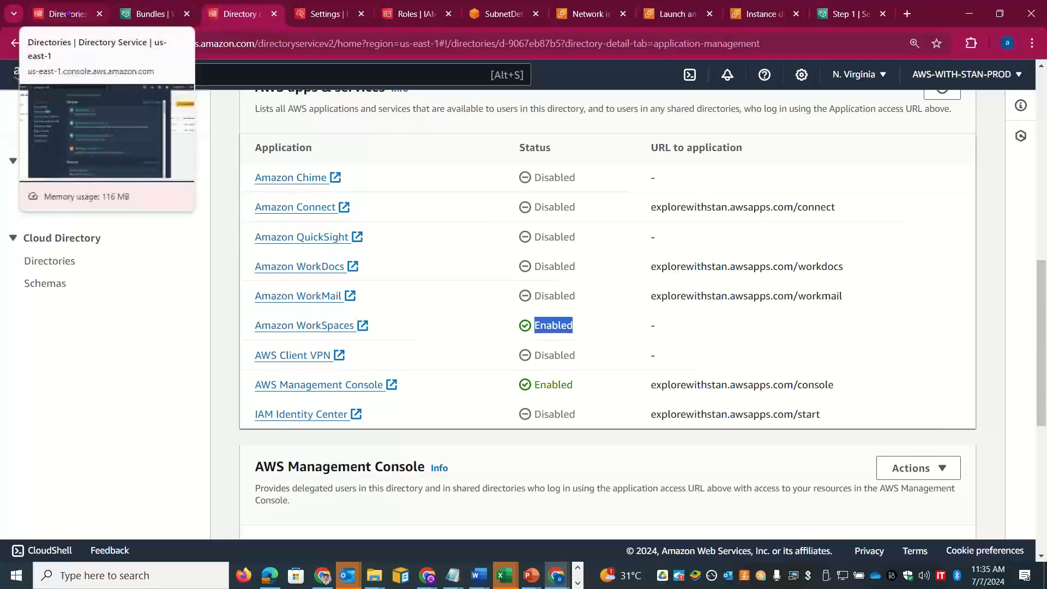
Step: Review the two users delegated to the SimpleADAccess role, then return to the notes workbook
left_click_drag(1043, 371, 1045, 465)
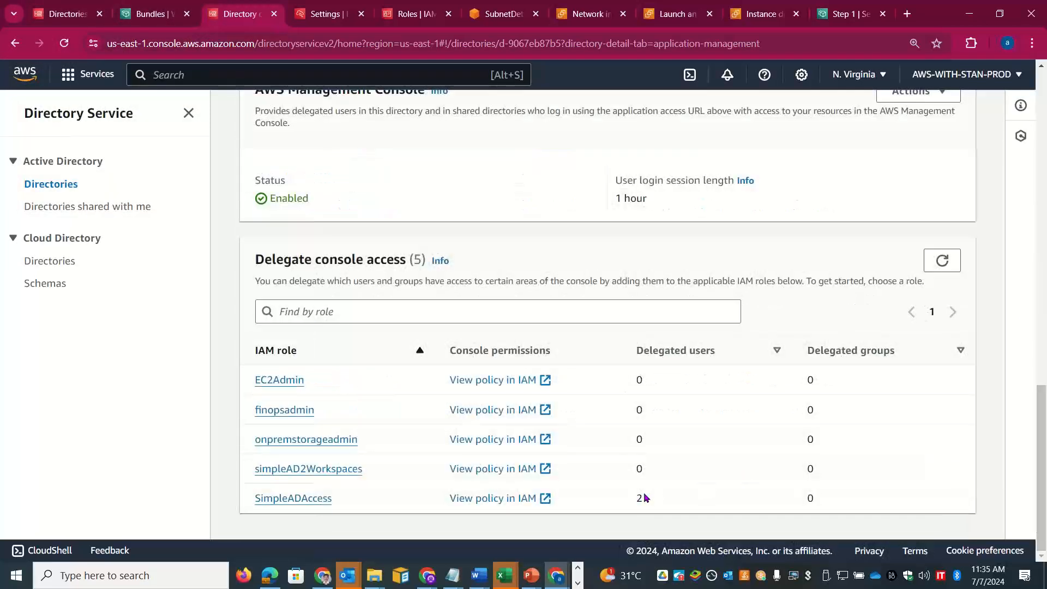
left_click_drag(646, 498, 566, 501)
left_click(309, 499)
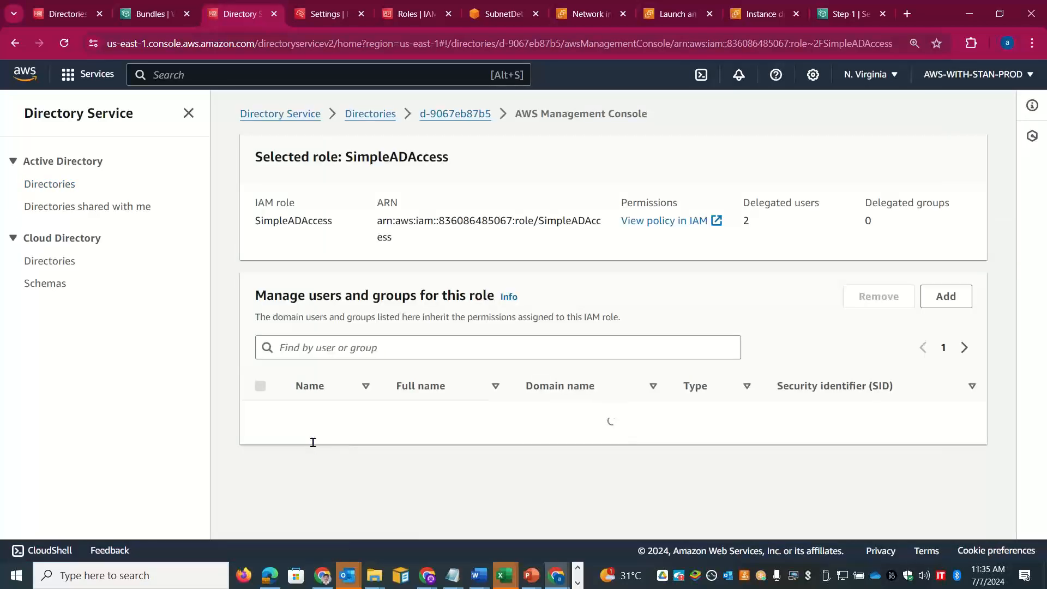
double_click(313, 416)
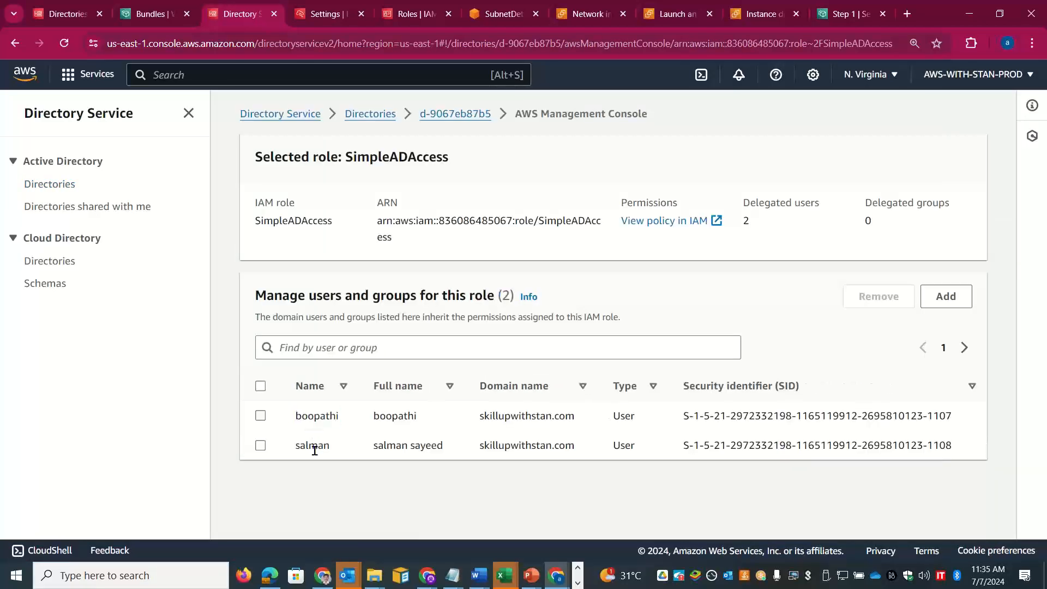
double_click(313, 445)
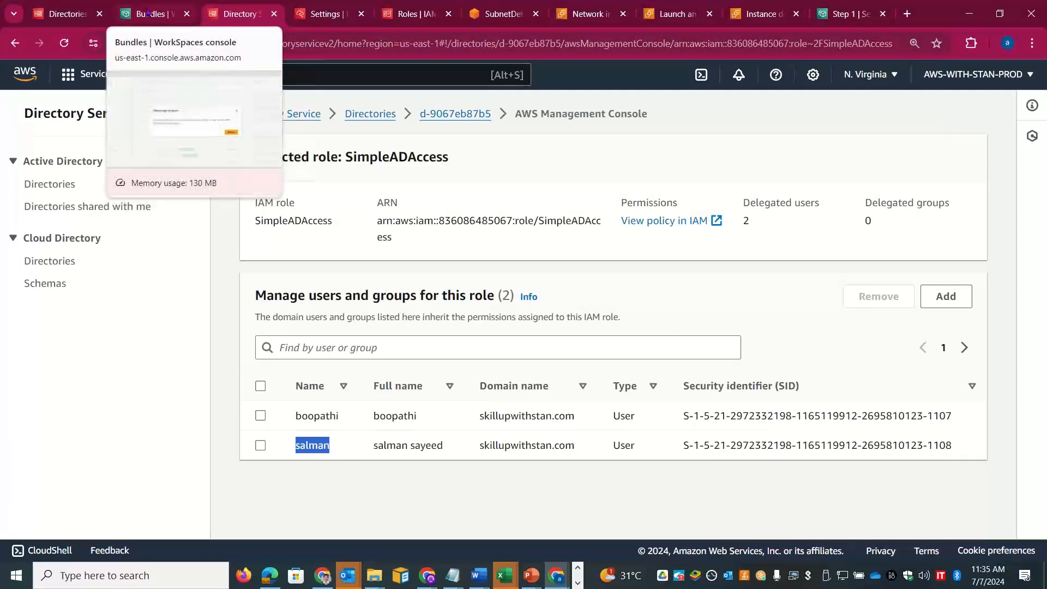
key("alt+Tab")
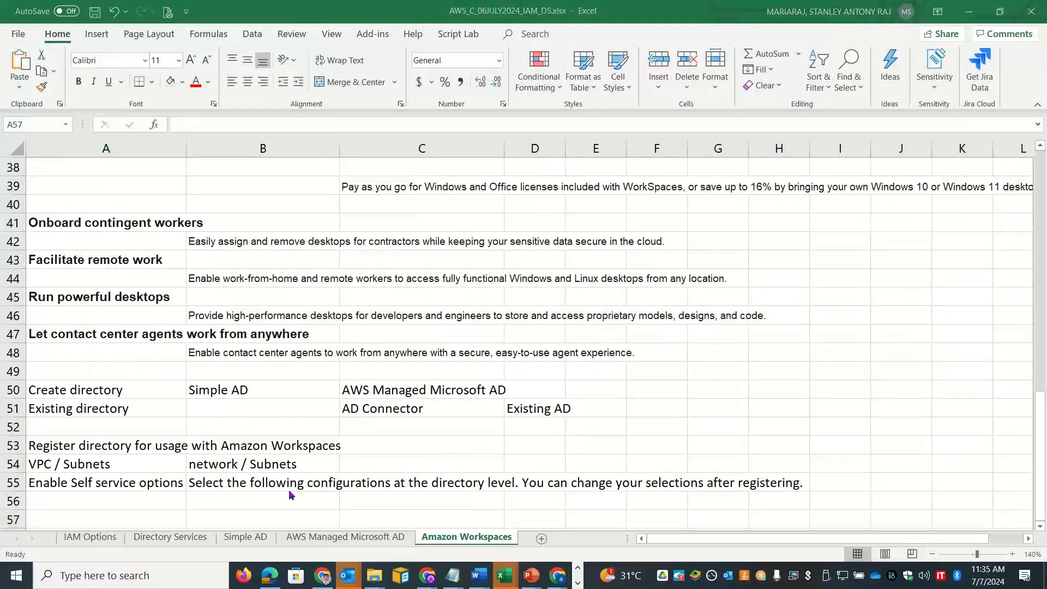
Step: Return to the WorkSpaces Bundles browser tab and reload to sign back in
key("alt+Tab")
left_click(144, 15)
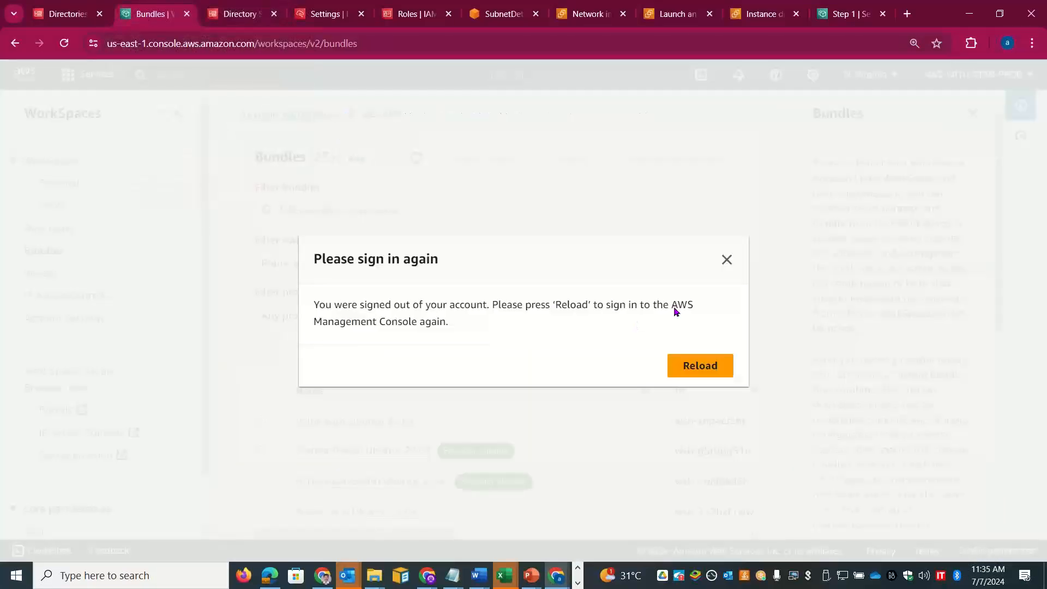
left_click(712, 371)
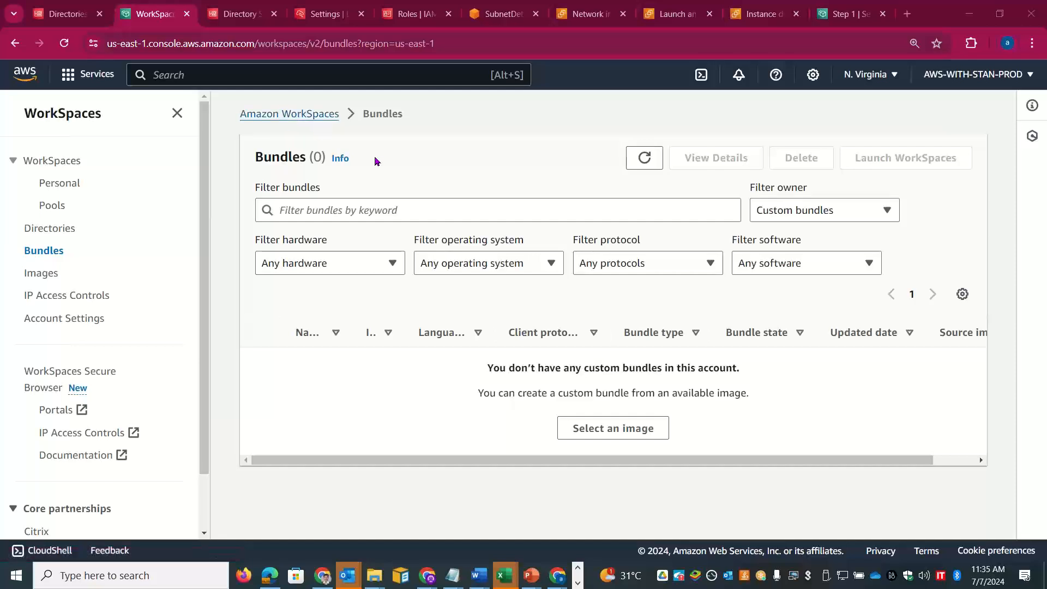
Step: Filter bundles by owner to Public bundles and browse the Ubuntu 22.04 Value, Standard and Performance entries
left_click(822, 210)
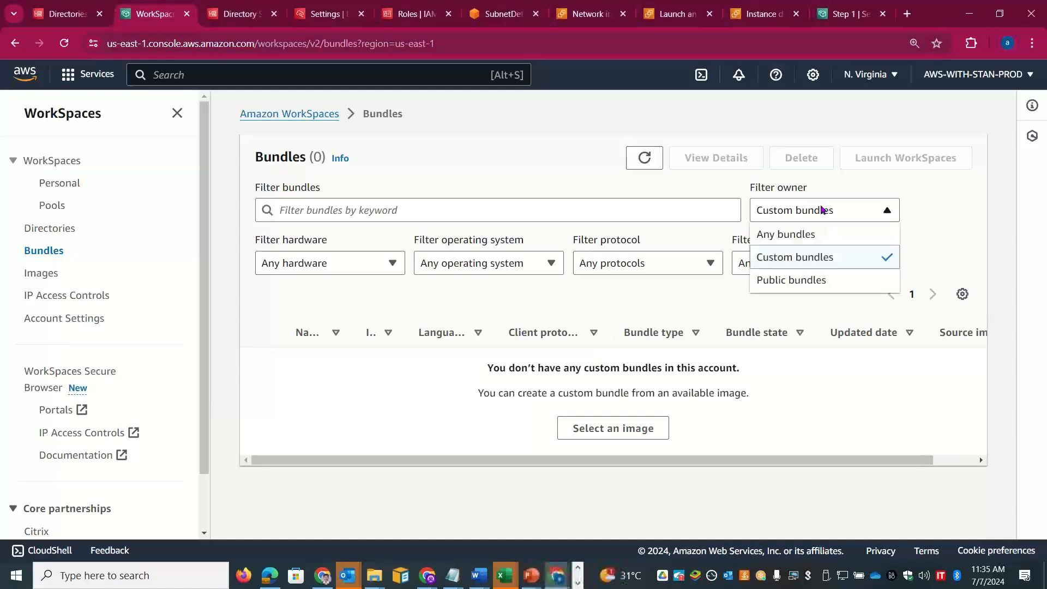
left_click(797, 280)
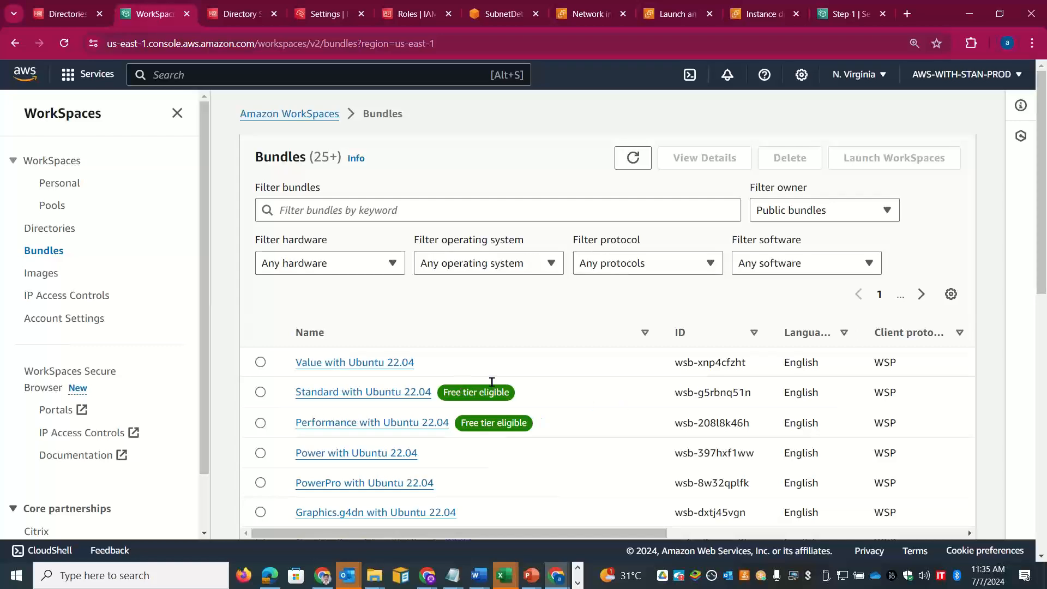
left_click_drag(479, 424, 461, 425)
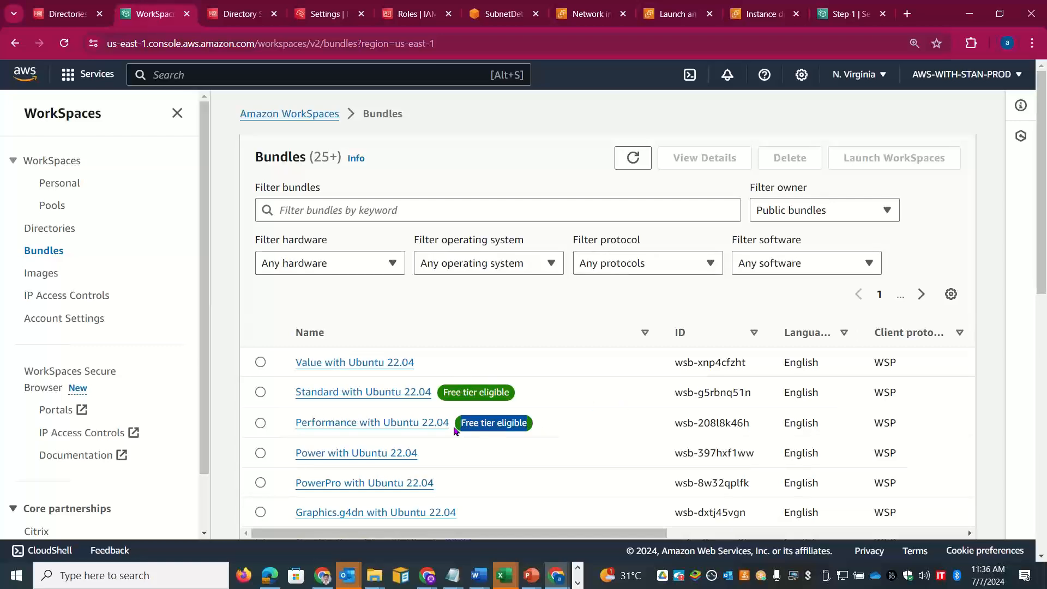
left_click_drag(520, 534, 418, 519)
scroll(1042, 217, "down", 1)
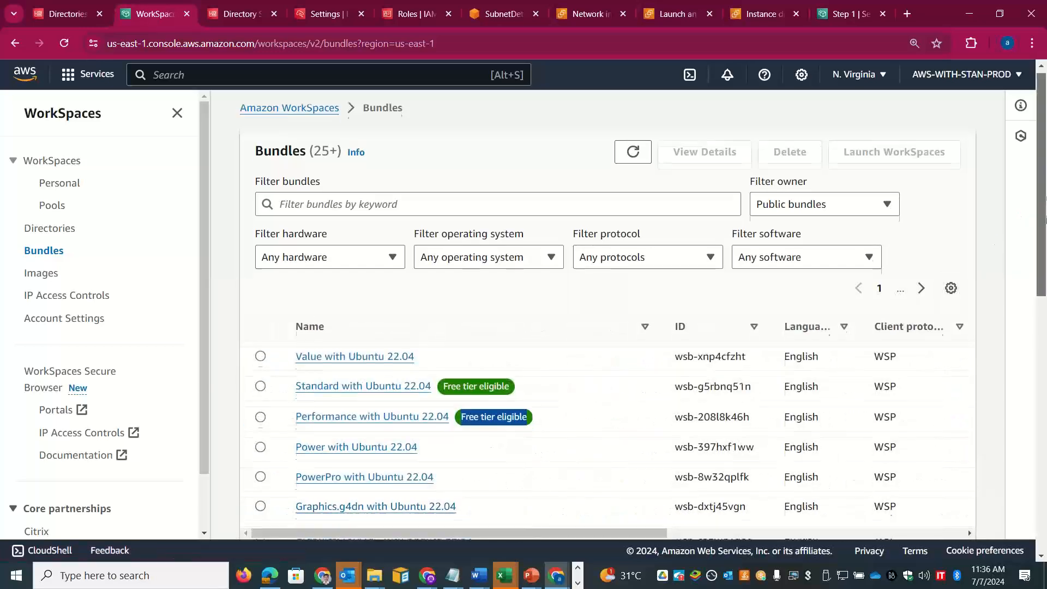
mouse_move(1046, 218)
left_mouse_down()
mouse_move(1046, 433)
mouse_move(1045, 208)
left_mouse_up()
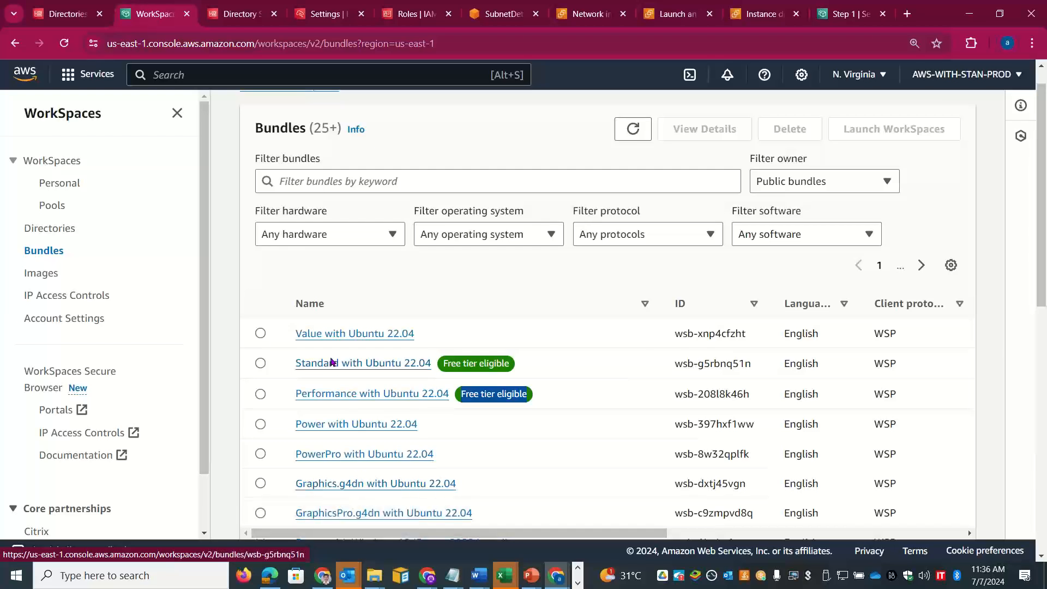
Step: Check the hardware, OS and software filters, then select Performance with Ubuntu 22.04 (wsb-208l8k46h)
left_click(529, 229)
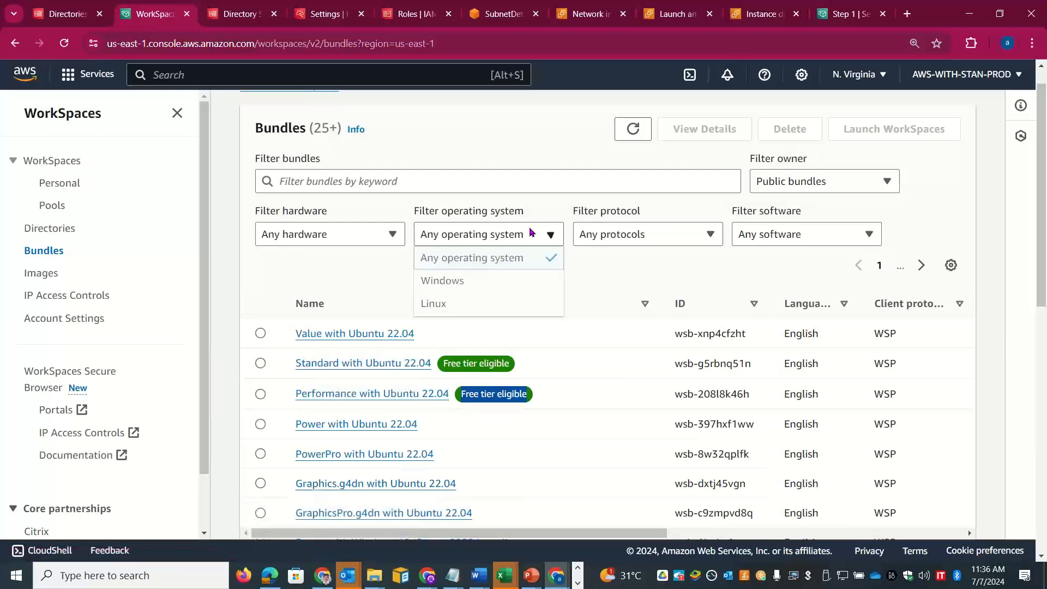
left_click(370, 227)
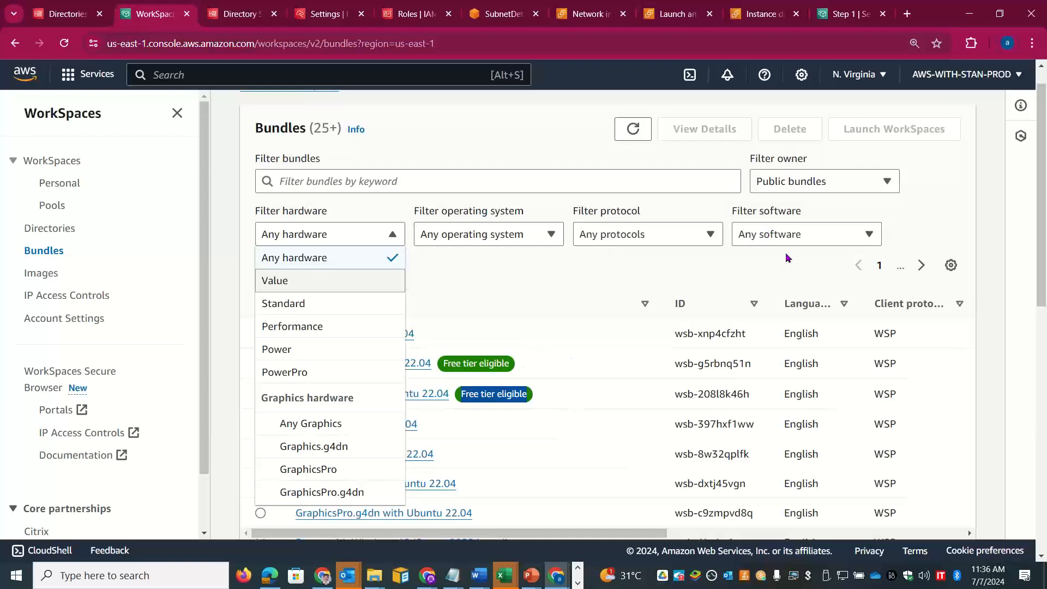
left_click(803, 234)
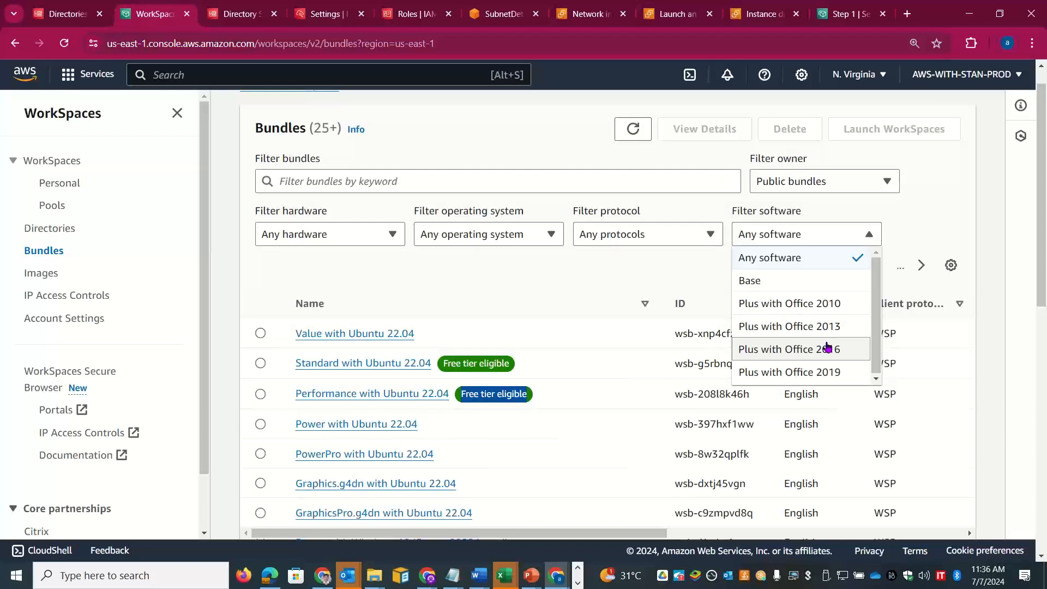
left_click(611, 280)
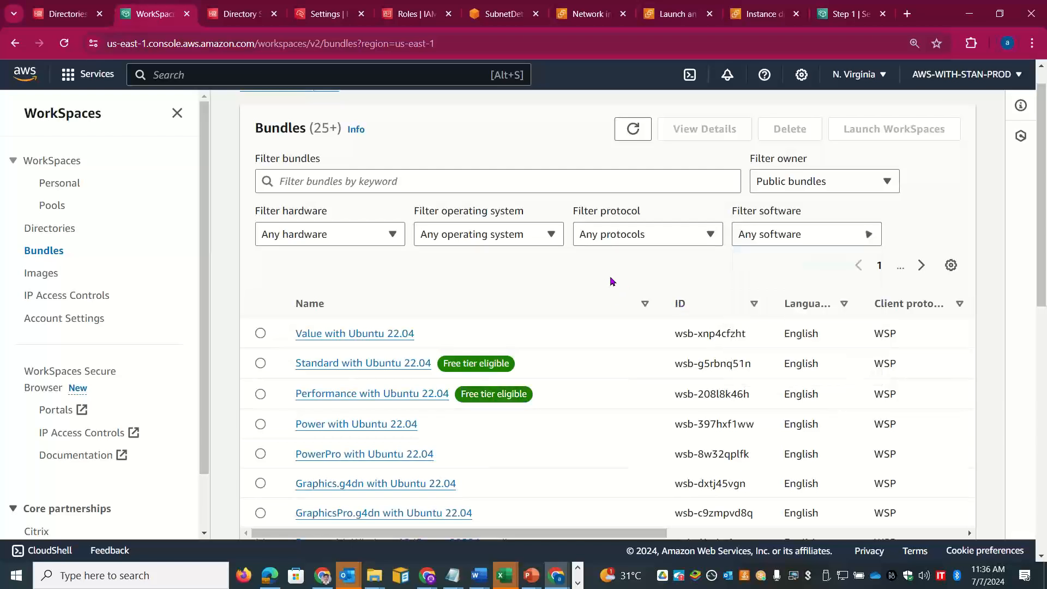
left_click(261, 394)
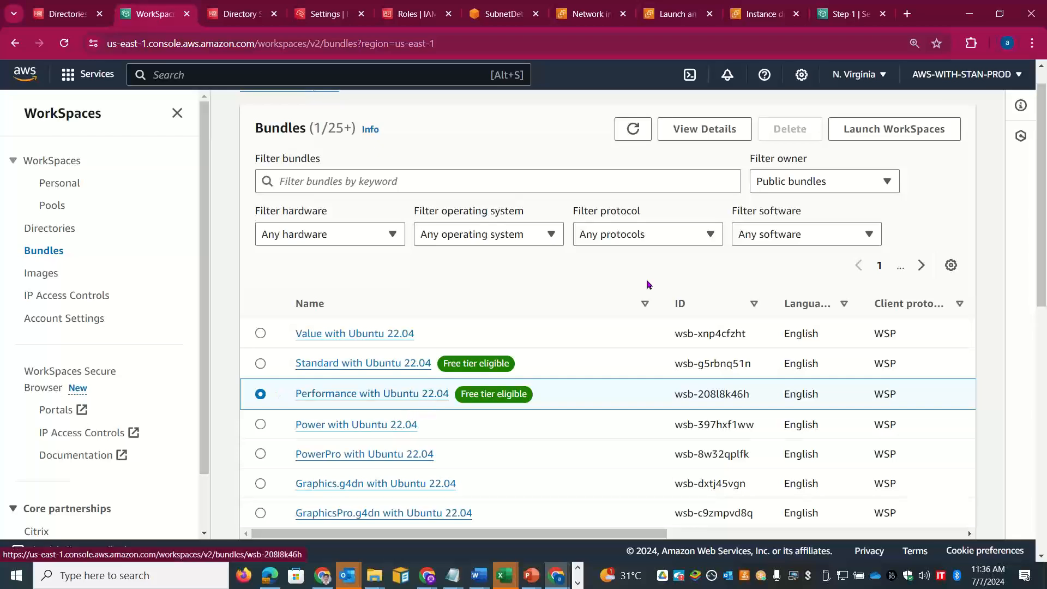
Step: Launch WorkSpaces from this bundle in the skillupwithstan.com directory and continue to Create Users
left_click(879, 125)
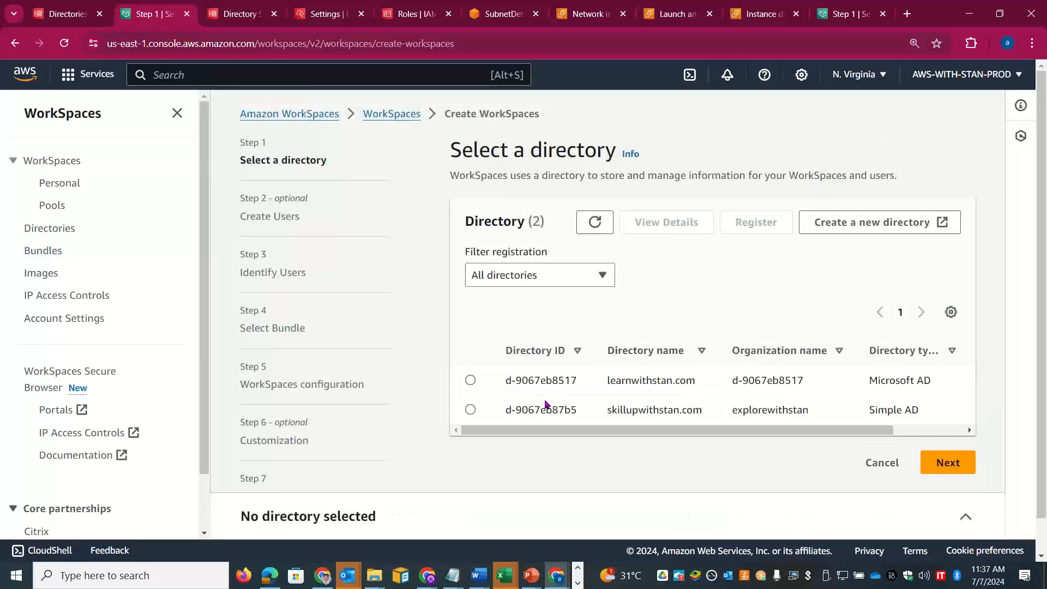
left_click(471, 410)
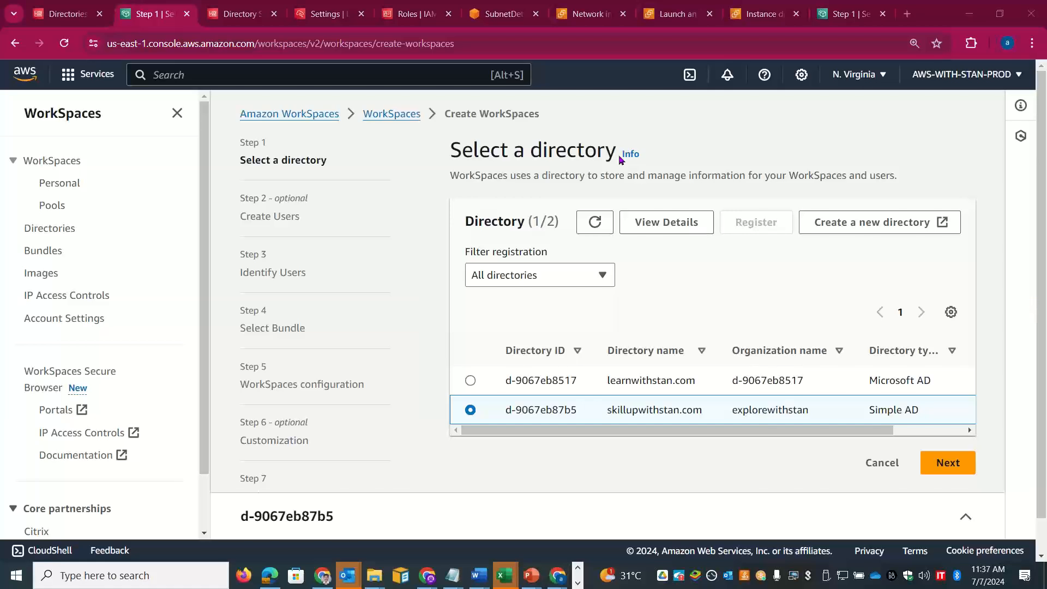
left_click_drag(1043, 267, 1046, 406)
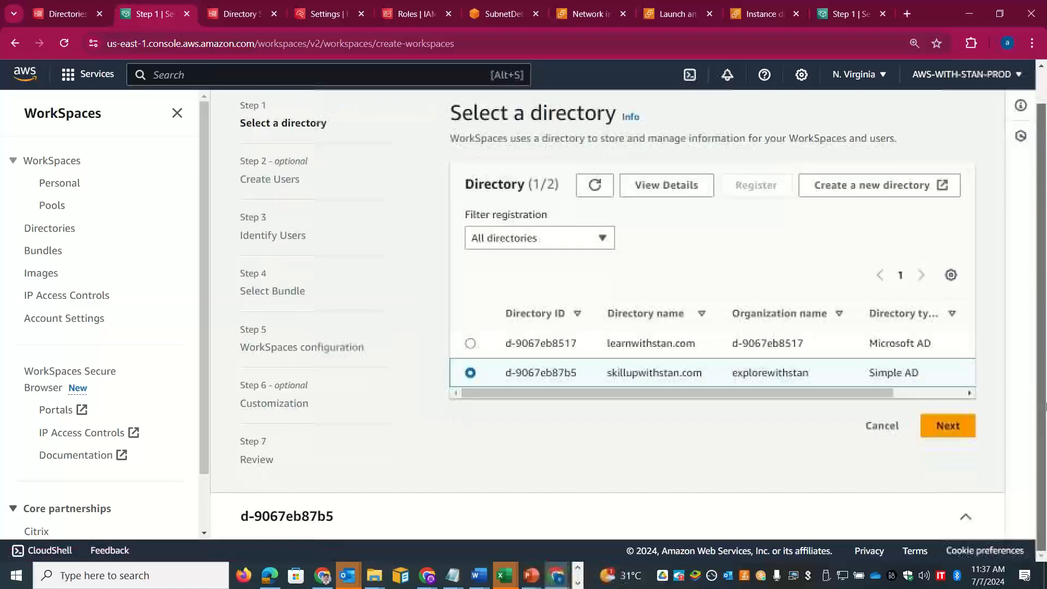
left_click(948, 425)
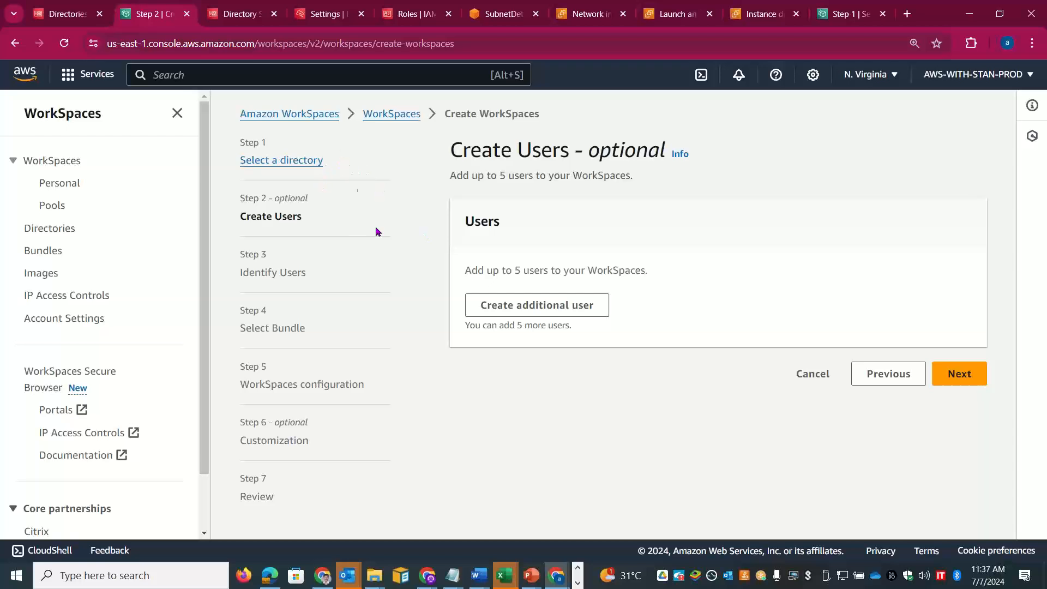
Step: In Excel cell A57, note 'Select the directory where workspaces will be provisioned / connected'
key("alt+Tab")
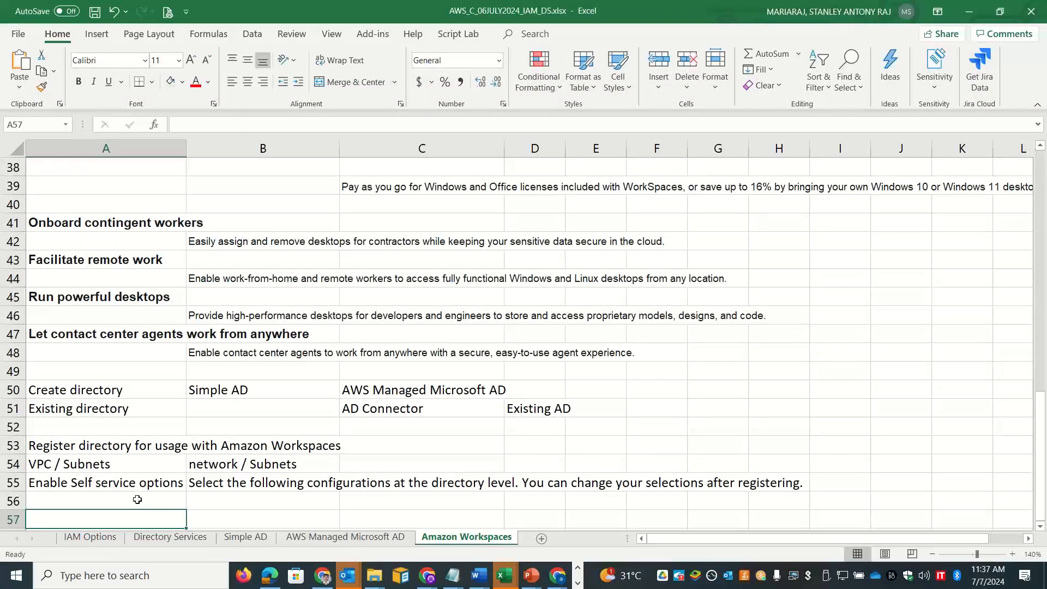
type("Select the de")
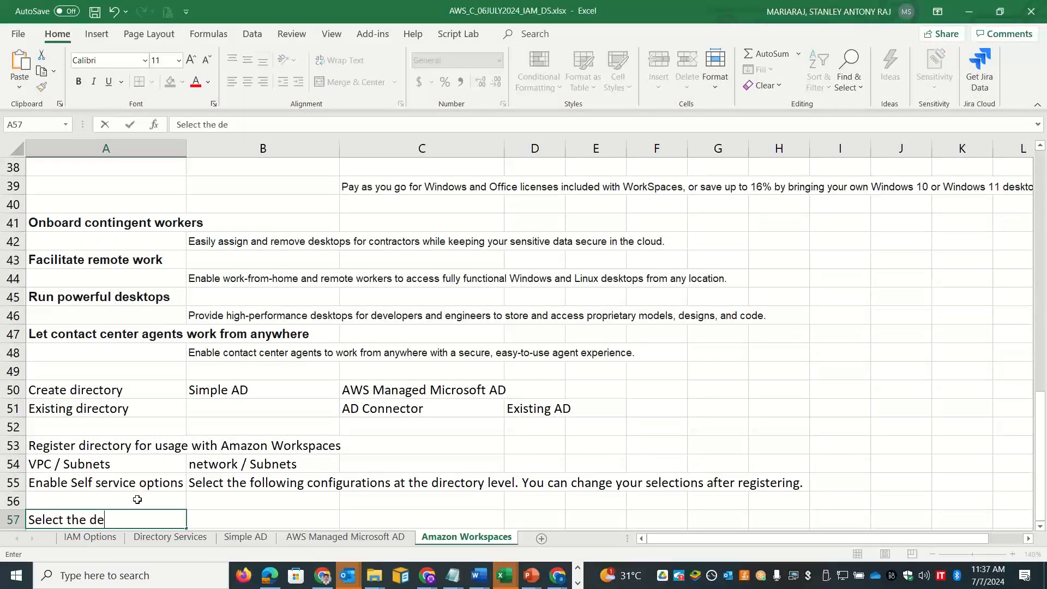
type("i")
key("BackSpace")
key("BackSpace")
type("irectory wh")
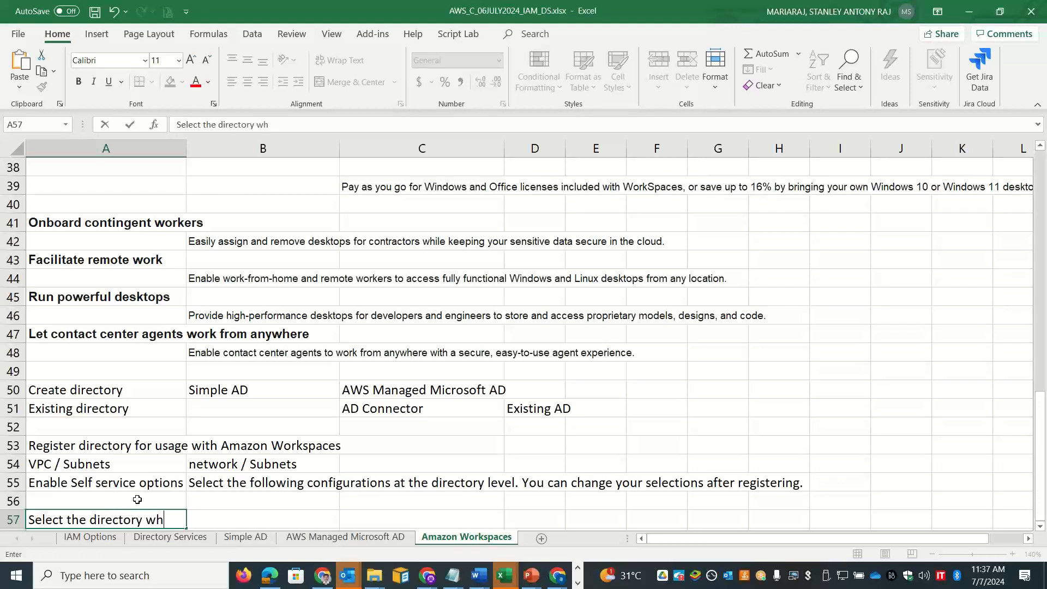
type("ere workspaces wil")
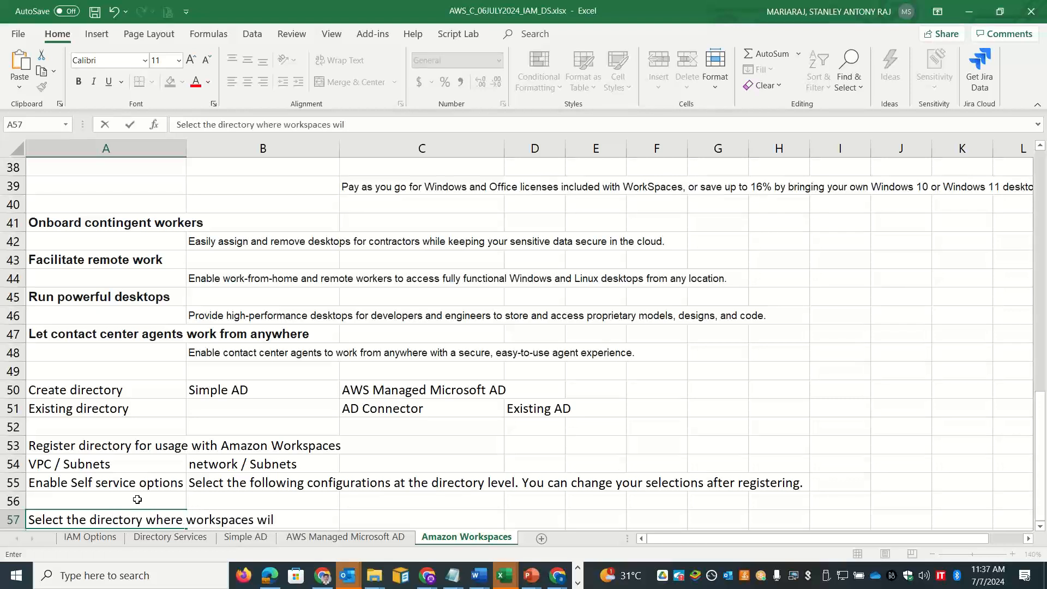
type("l be provisio")
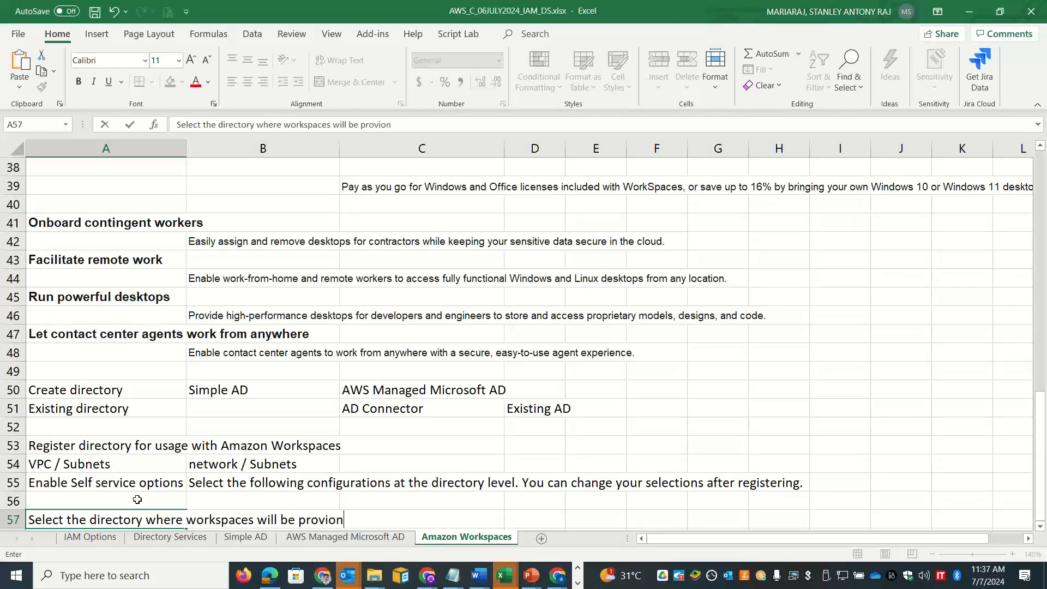
type("ned / connected")
key("alt+Tab")
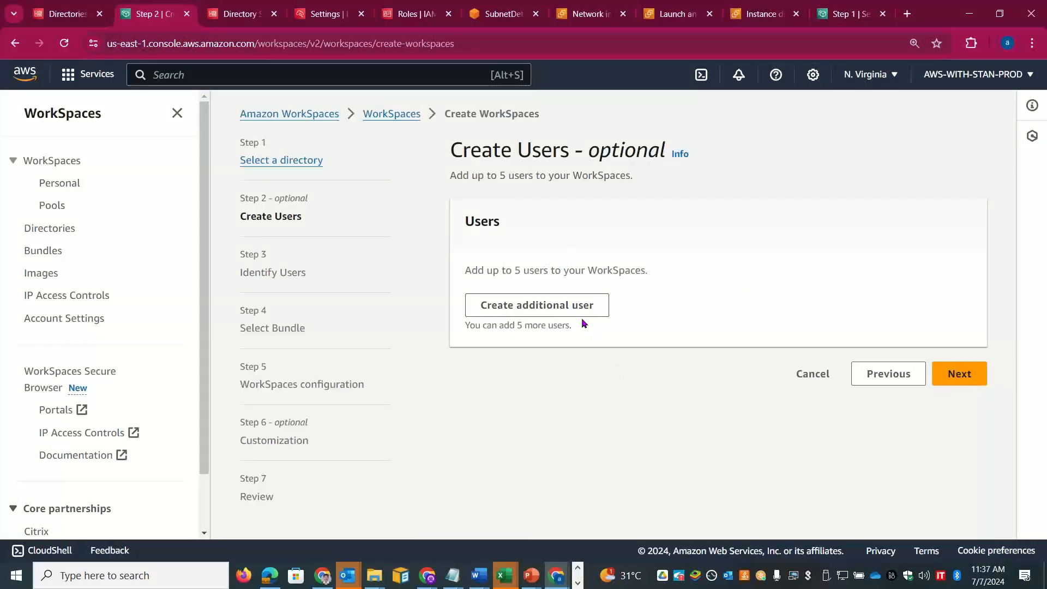
Step: Add a new user form and enter the user's username, first name, last name and e-mail address
left_click(539, 304)
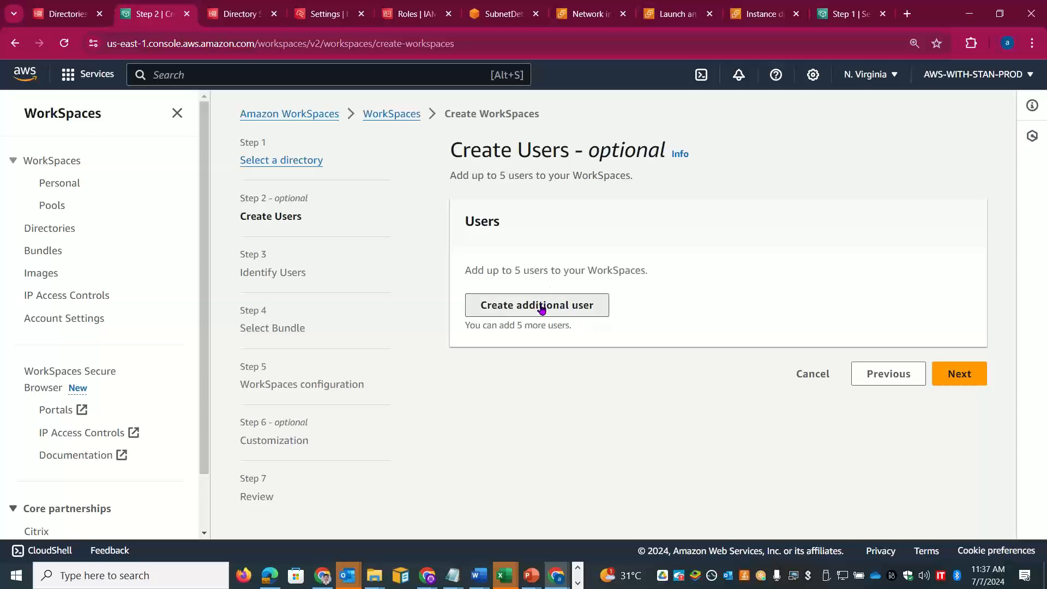
left_click(601, 303)
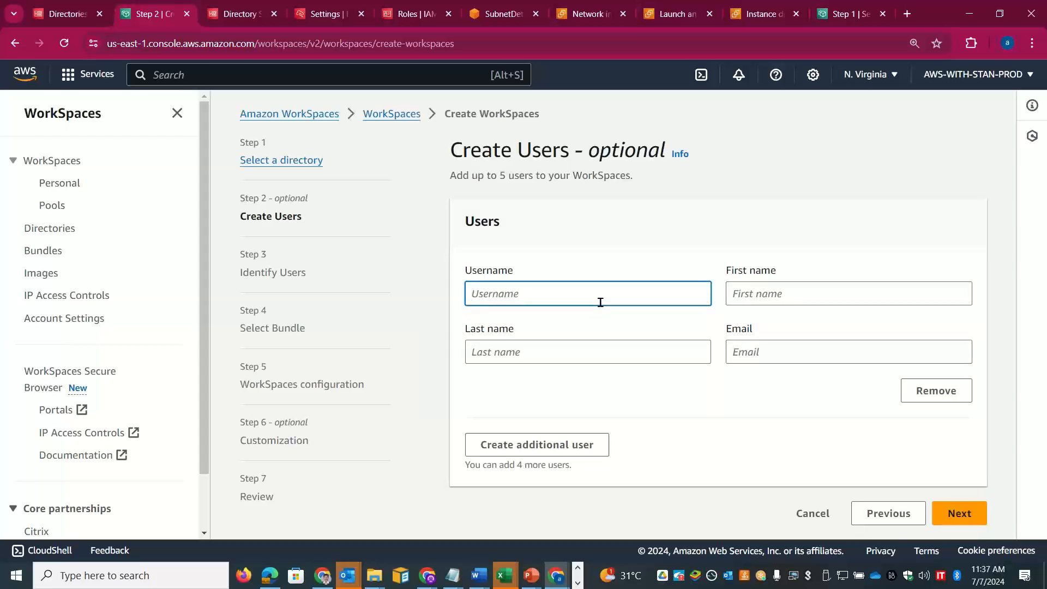
type("salman")
key("Tab")
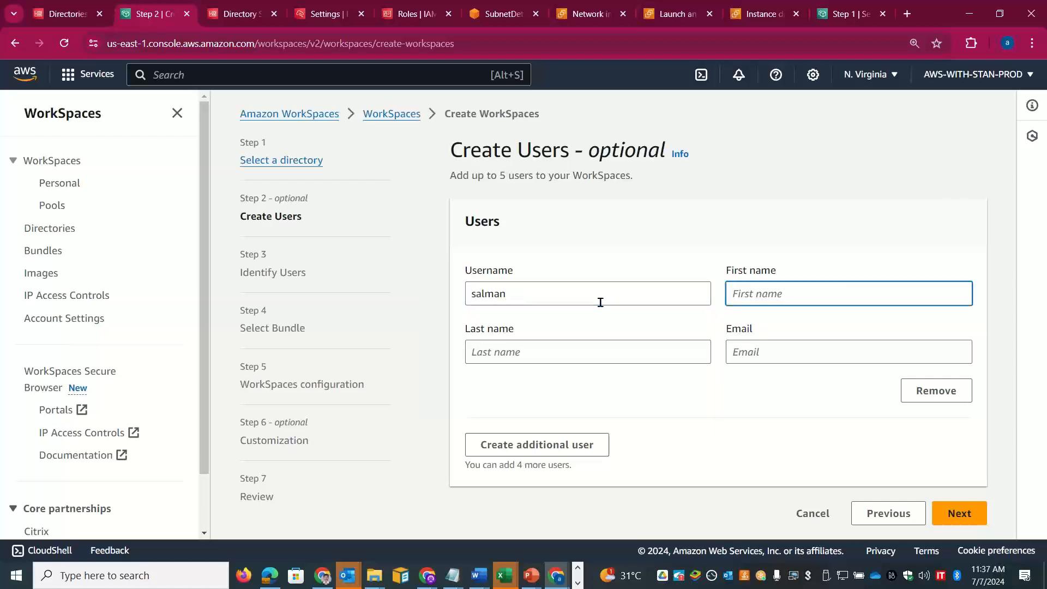
key("Tab")
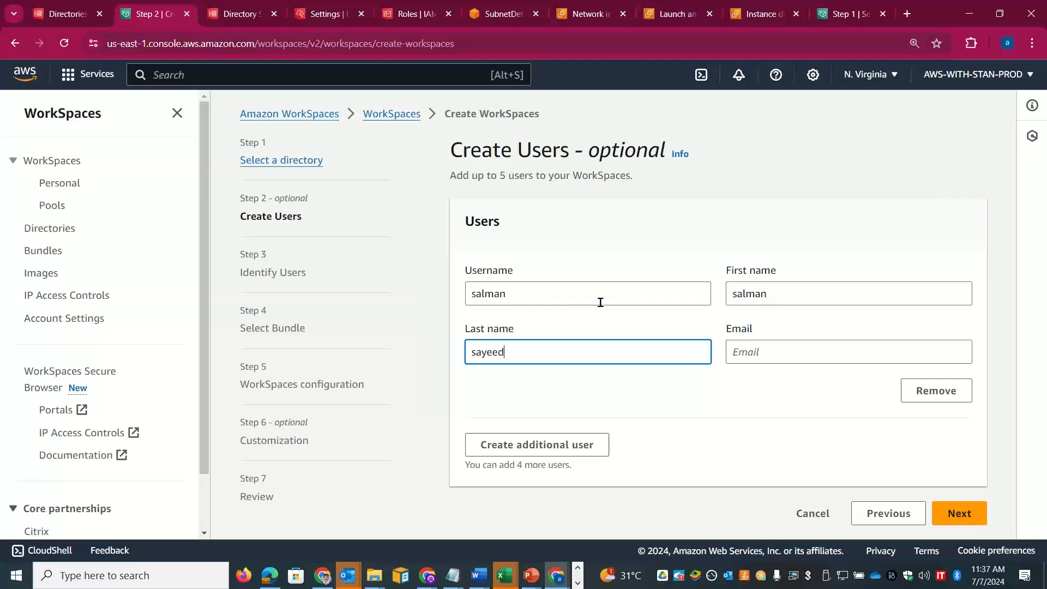
key("Tab")
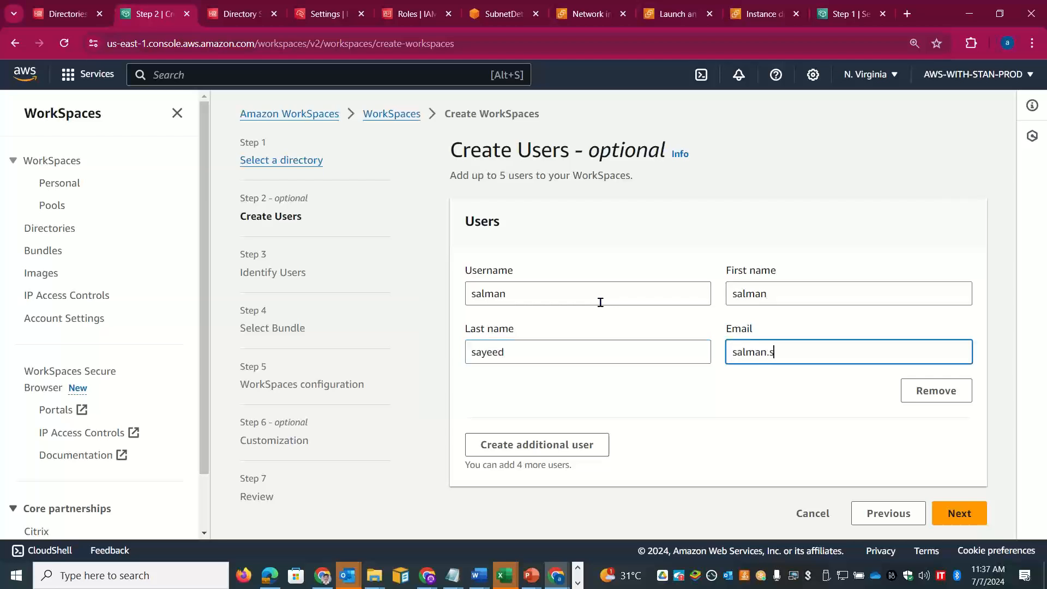
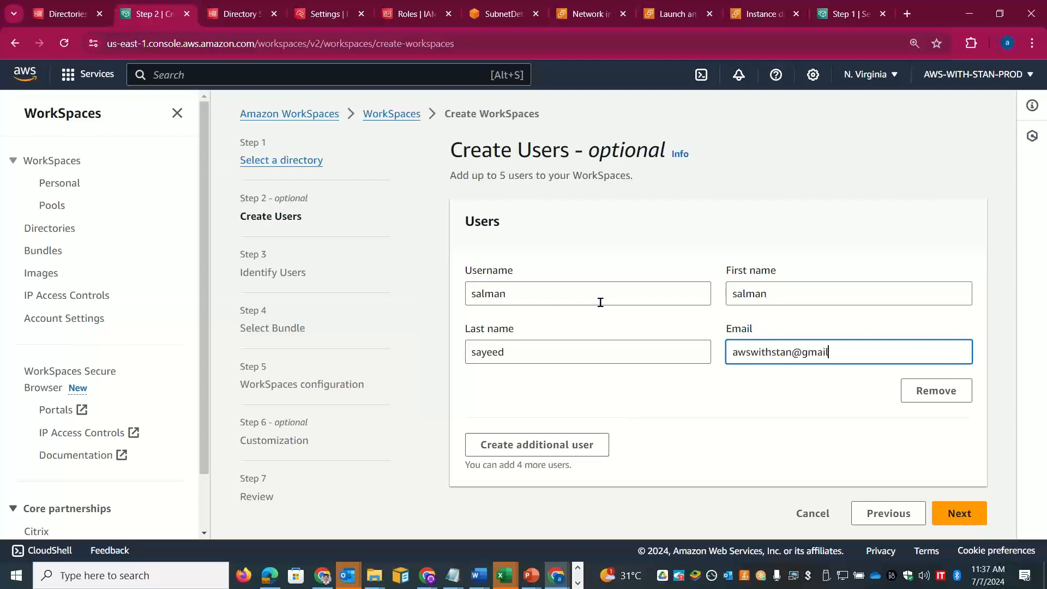
Step: Replace the new user's username and first name with different values
left_click(567, 24)
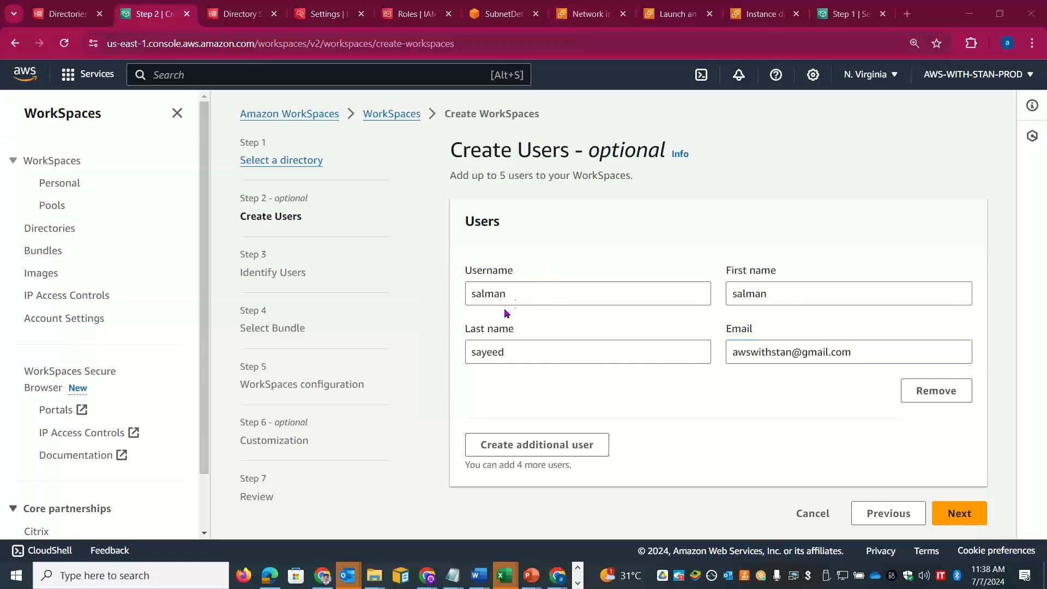
left_click(491, 293)
double_click(489, 293)
type("ba")
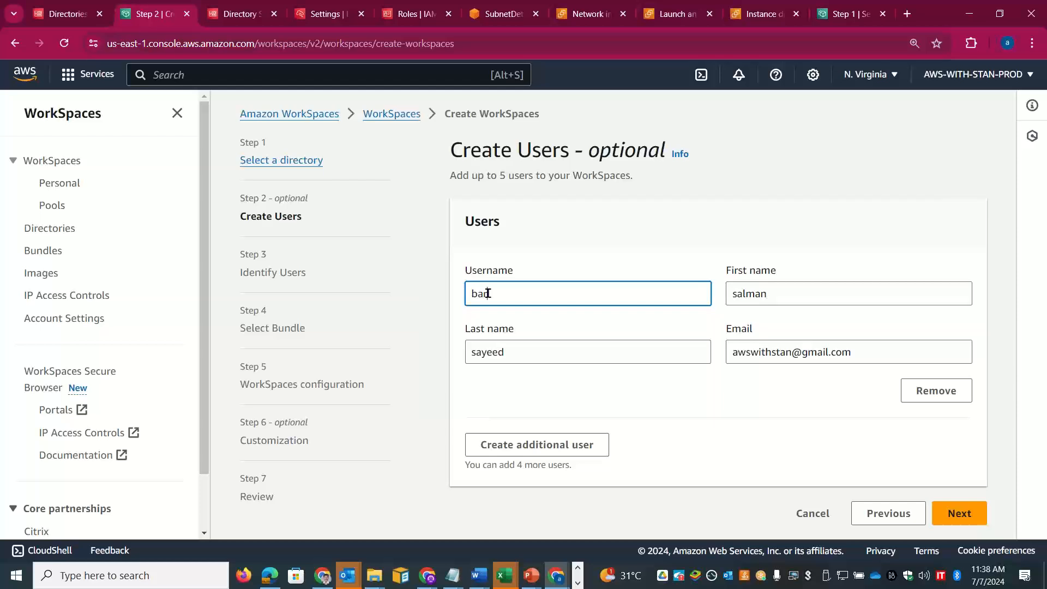
type("rkt")
key("BackSpace")
key("BackSpace")
type("ka")
key("Tab")
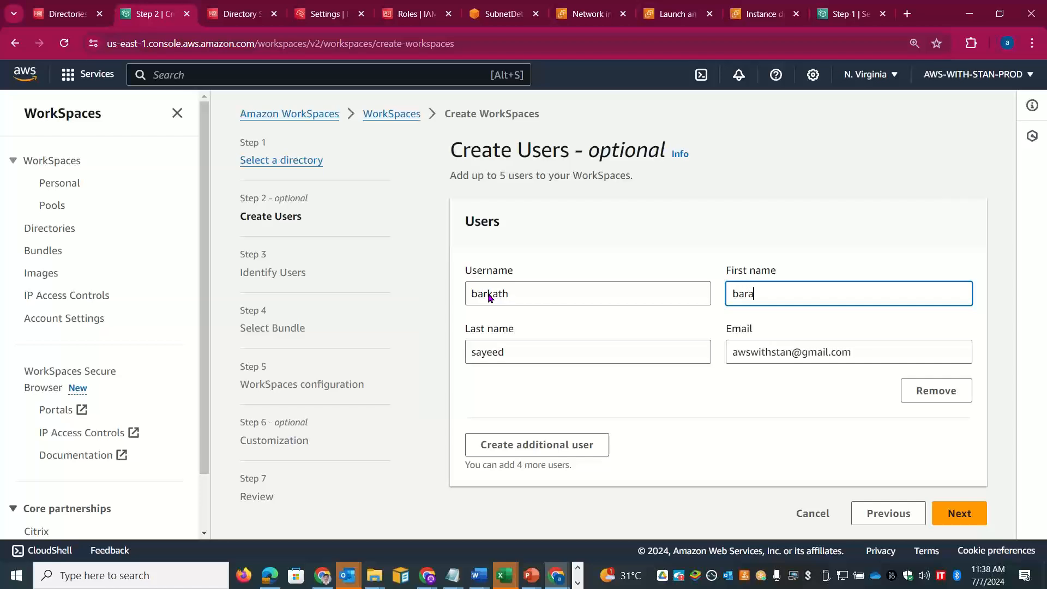
Step: Correct the user's last name and create the user, advancing to Identify Users
double_click(494, 362)
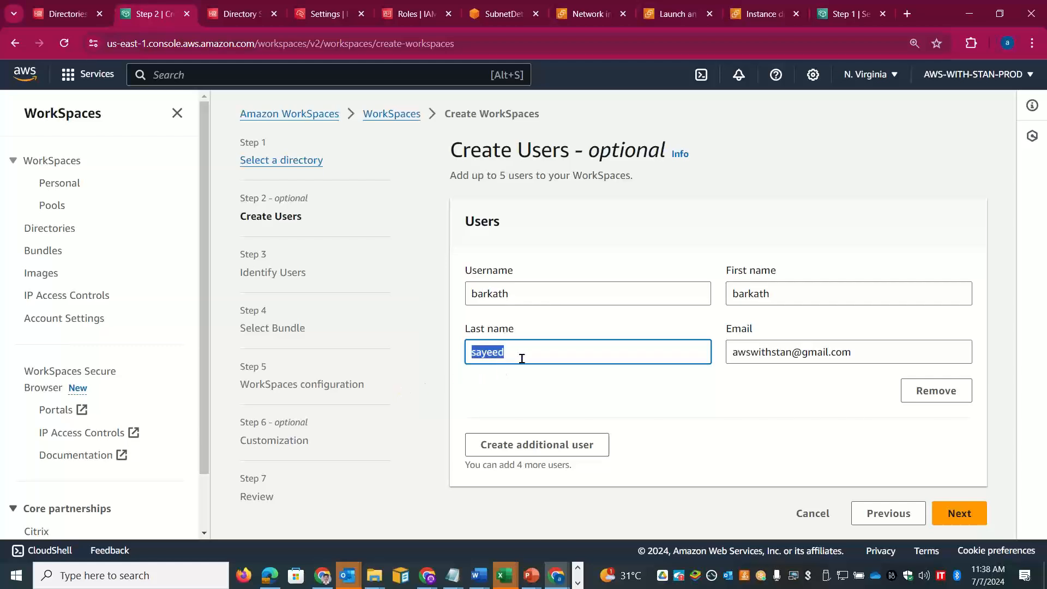
left_click(814, 53)
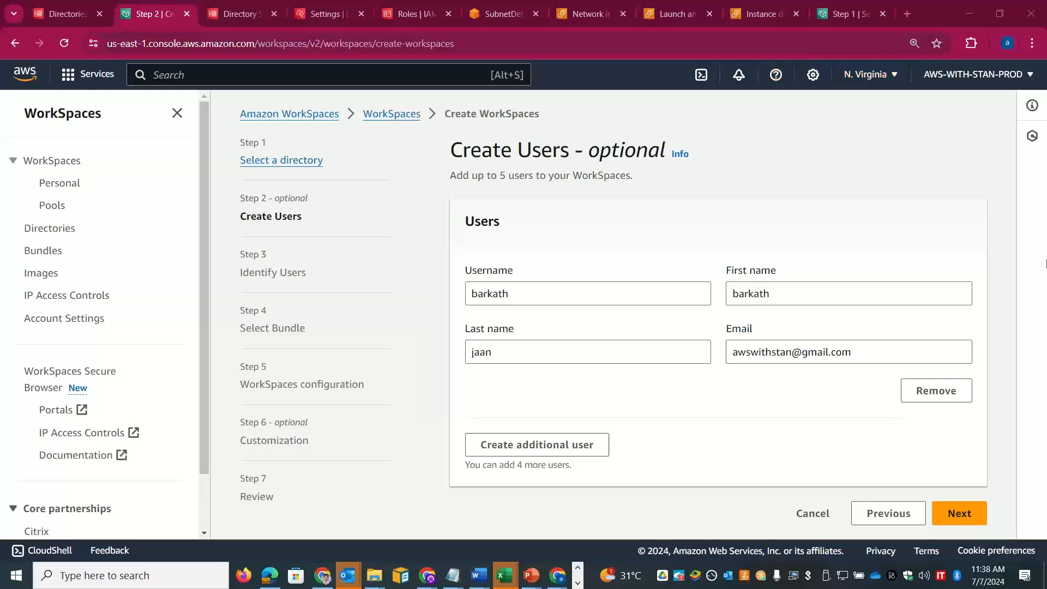
left_click(973, 510)
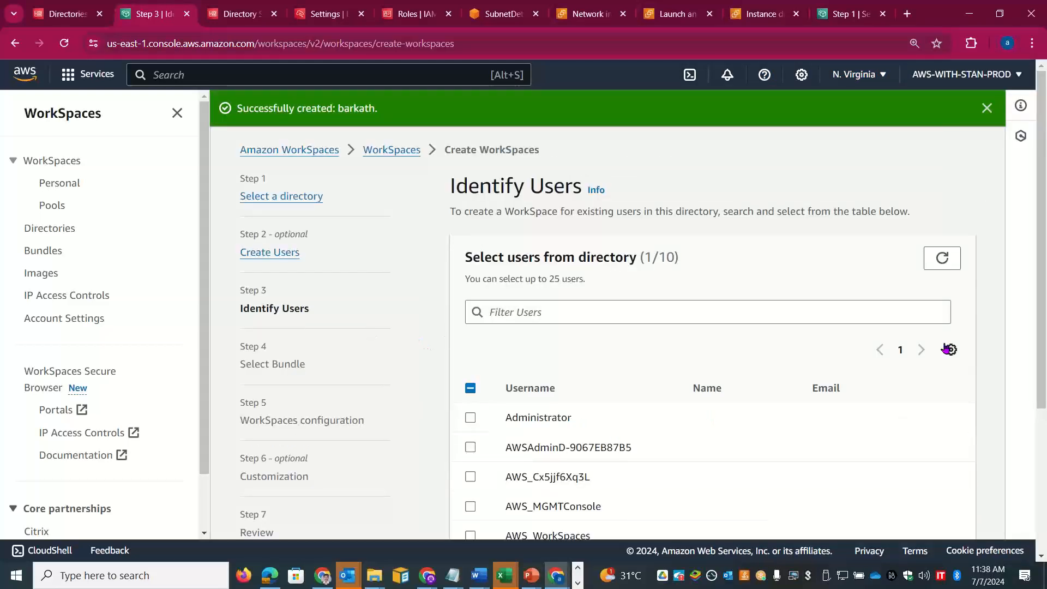
Step: Tick a second directory user so 2/10 are selected, and proceed to Select Bundle
left_click_drag(1044, 263, 1046, 409)
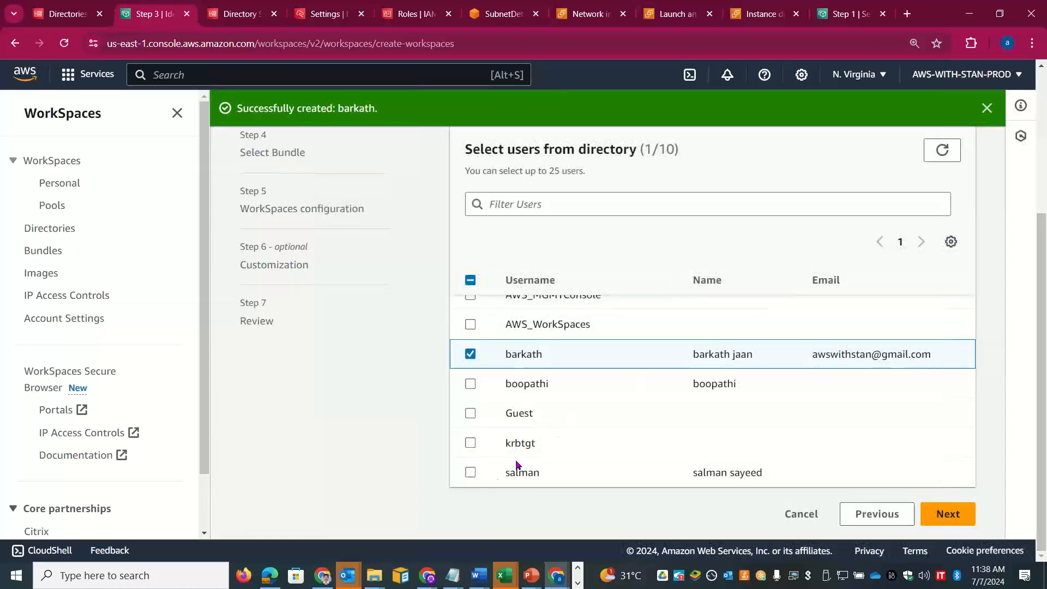
left_click(470, 473)
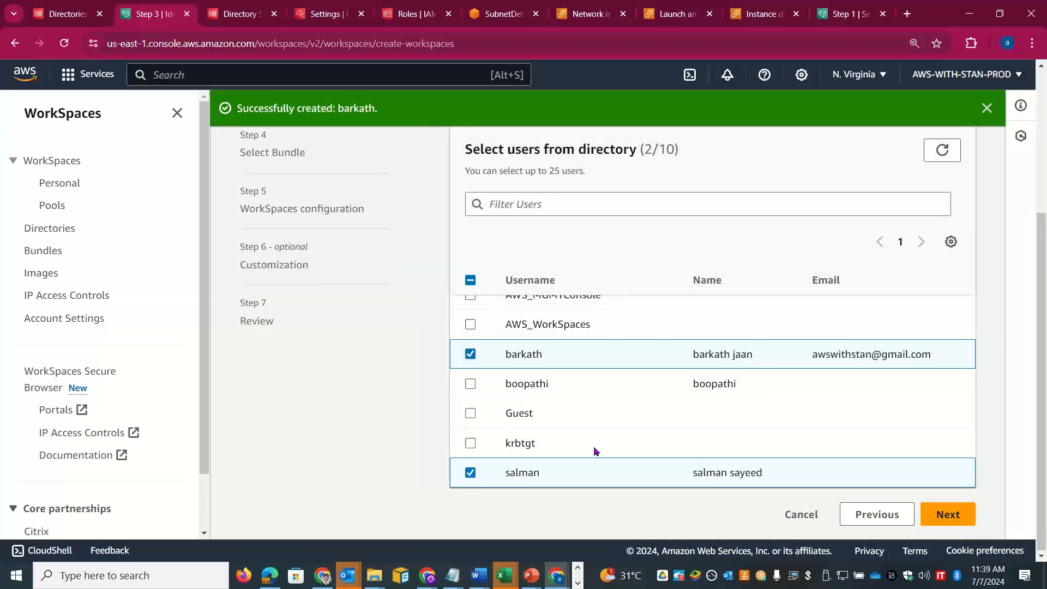
left_click(945, 516)
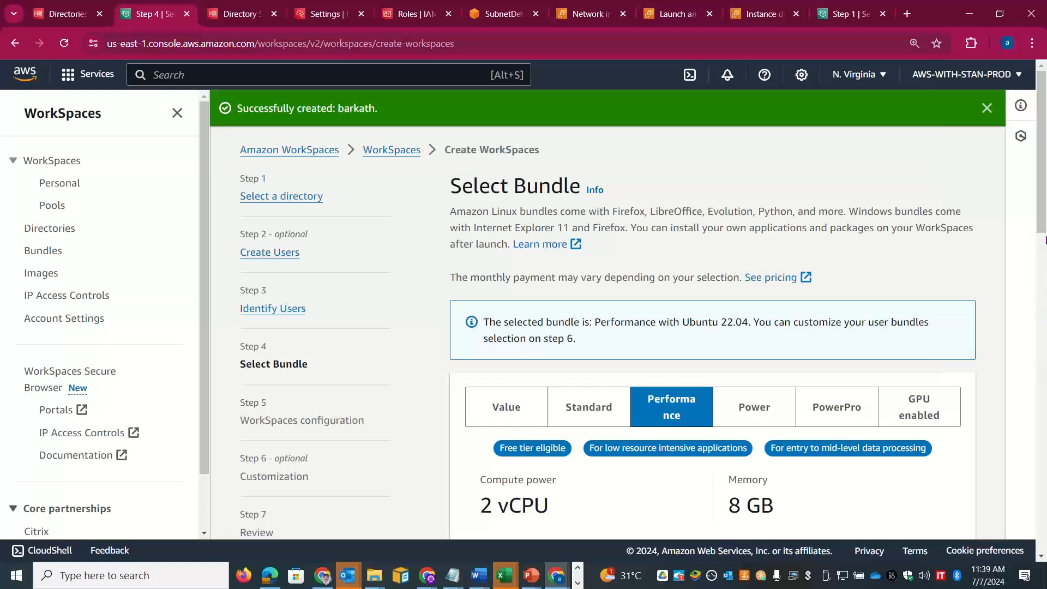
Step: Select Performance with Ubuntu 22.04 among the Performance bundles and proceed to WorkSpaces configuration
mouse_move(1046, 240)
left_mouse_down()
mouse_move(1045, 284)
mouse_move(1045, 229)
left_mouse_up()
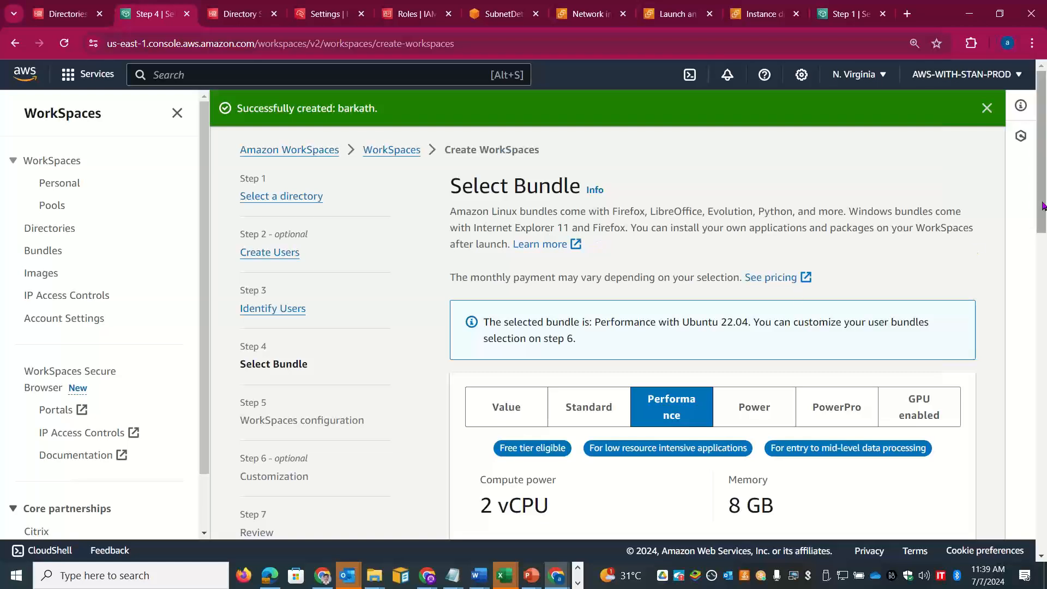
left_click_drag(1044, 206, 1045, 243)
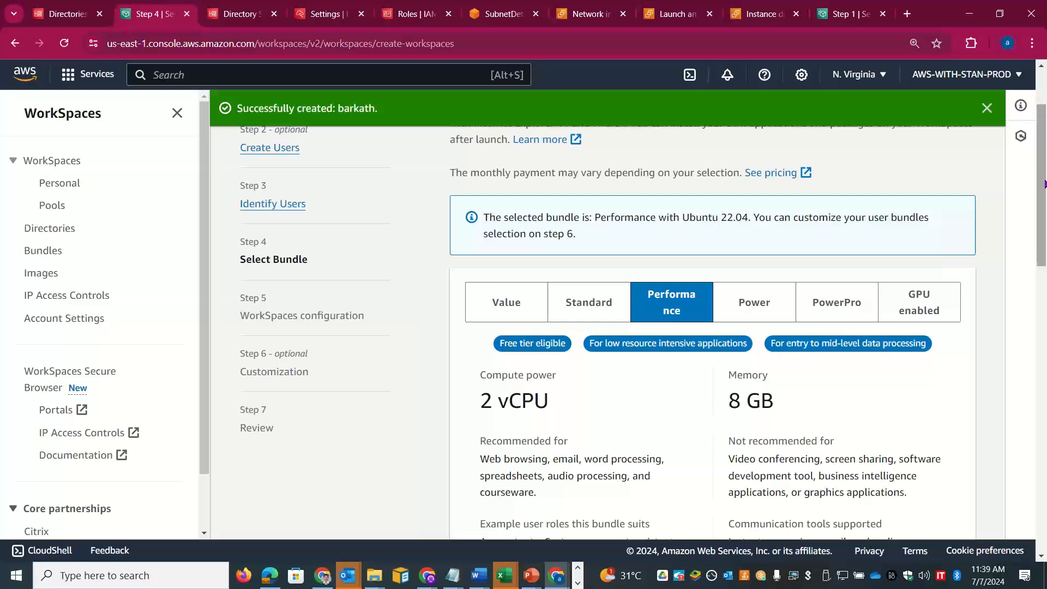
left_click_drag(1045, 182, 1045, 236)
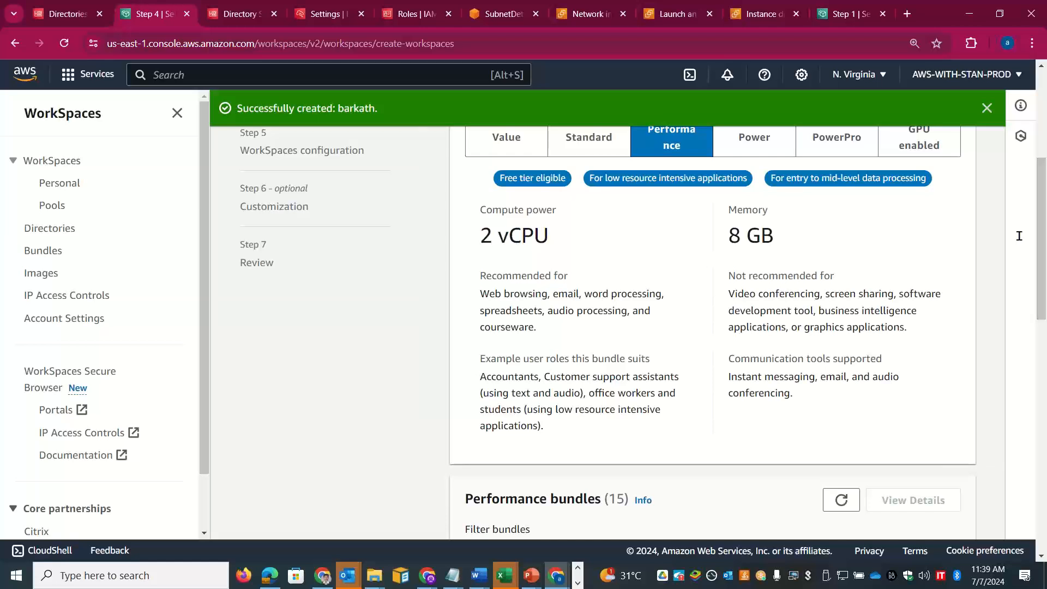
left_click_drag(540, 325, 475, 301)
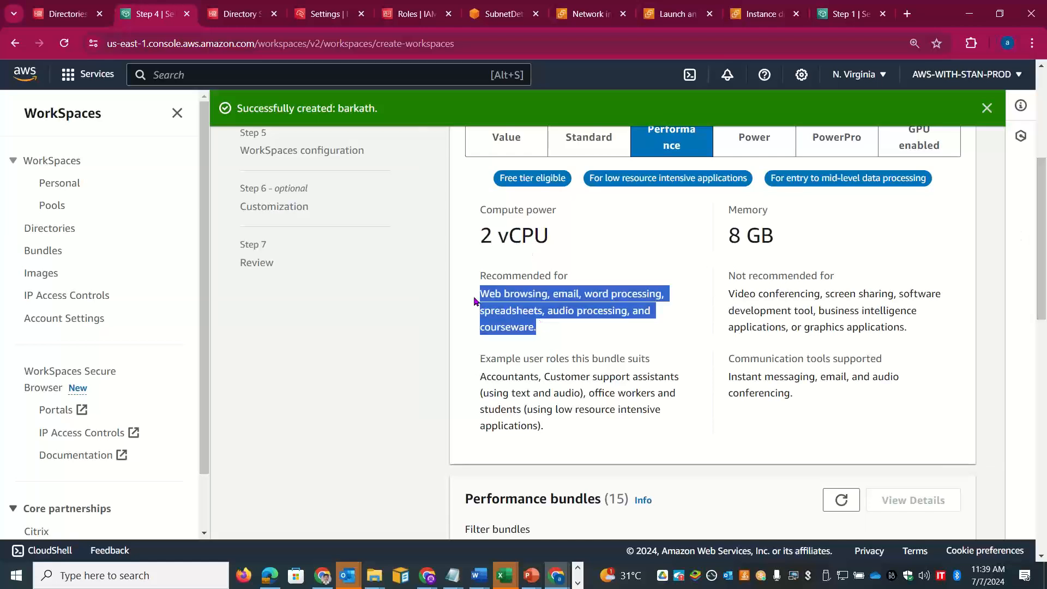
left_click_drag(1041, 226, 1045, 326)
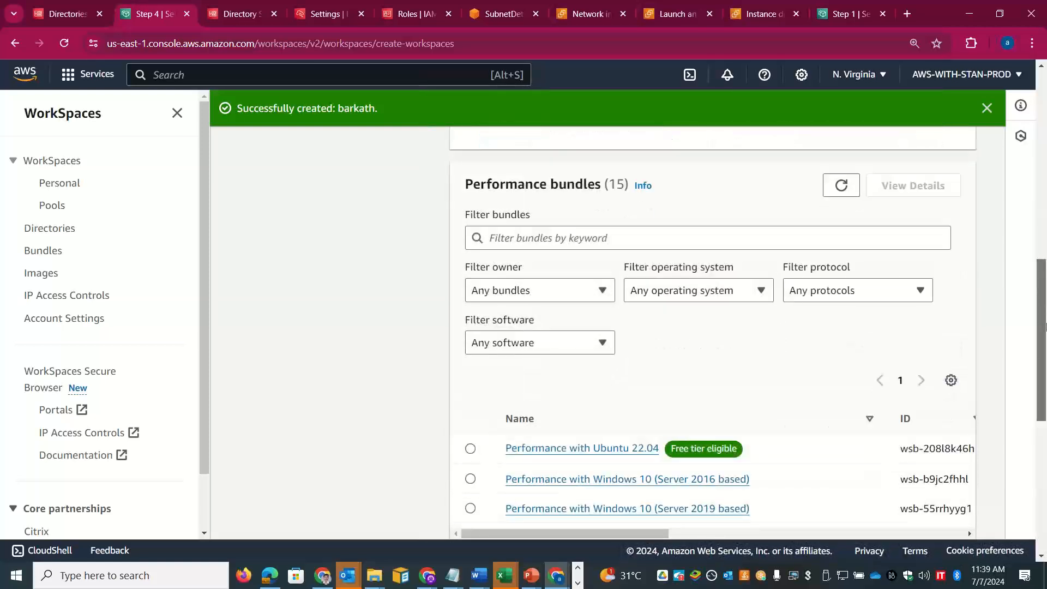
left_click(470, 448)
scroll(975, 458, "down", 5)
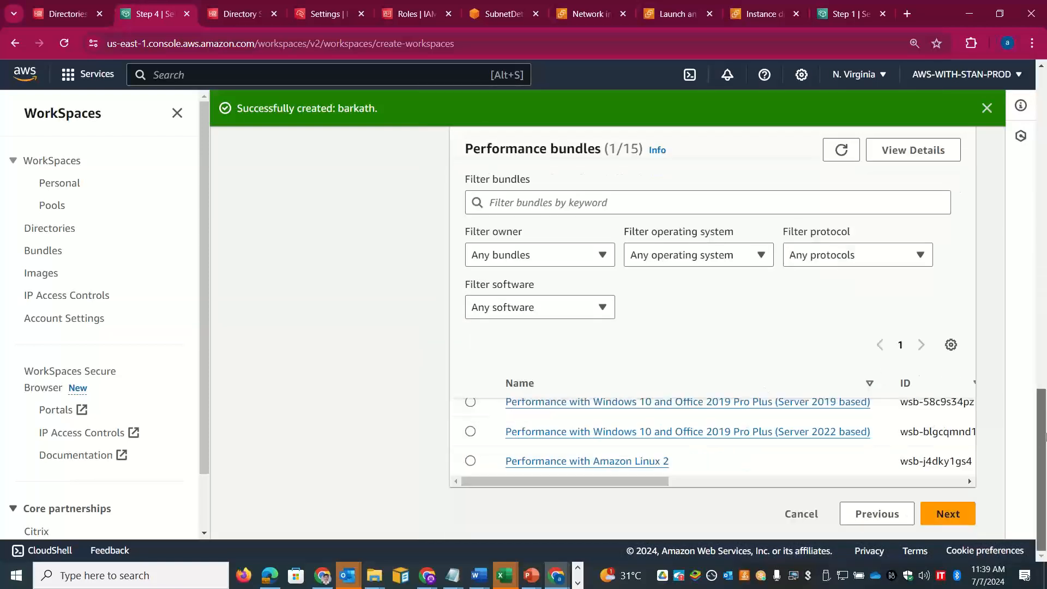
left_click(948, 514)
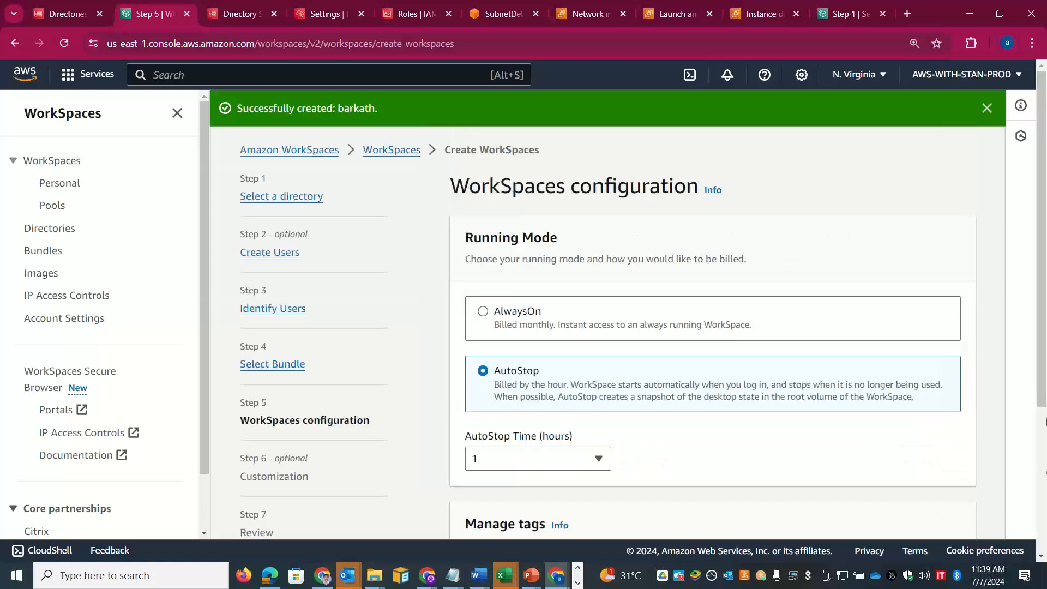
Step: Leave running mode on AutoStop with a 1-hour AutoStop time and proceed to Customization
scroll(1044, 275, "down", 1)
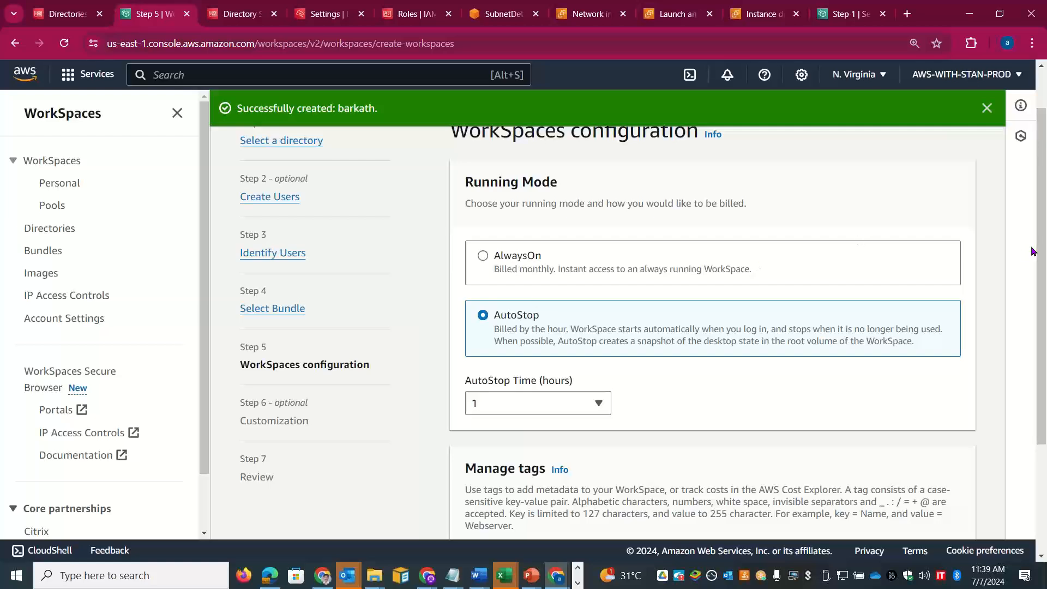
scroll(1045, 299, "down", 1)
scroll(1045, 299, "down", 3)
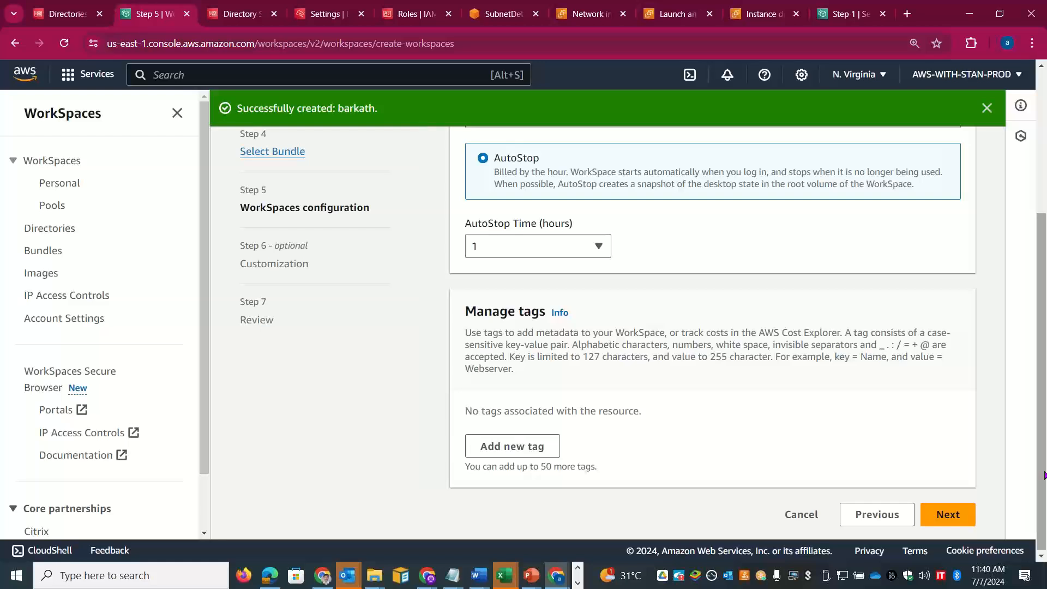
left_click(586, 249)
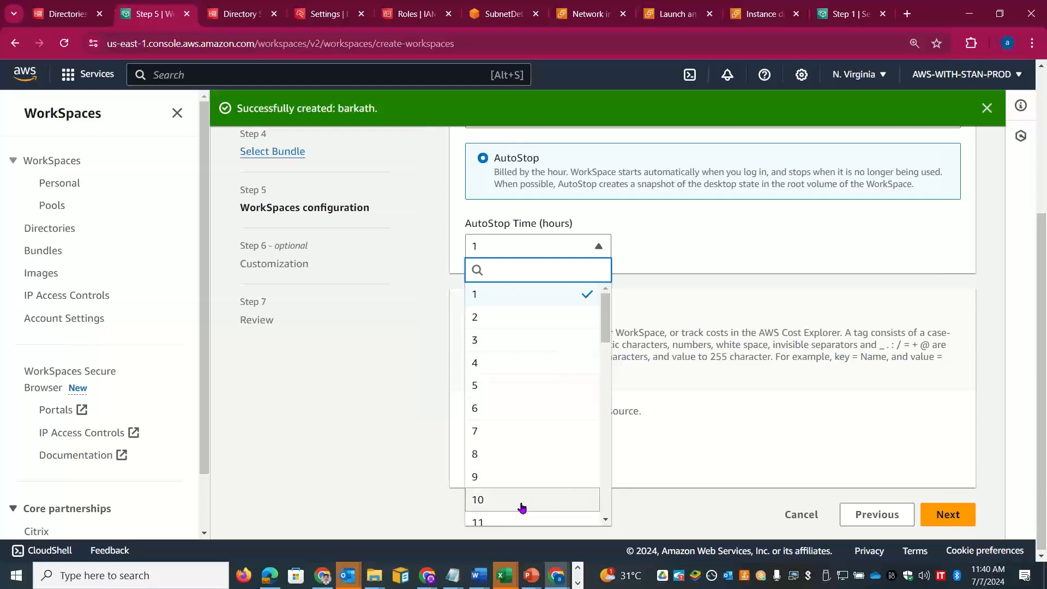
scroll(604, 389, "down", 1)
left_click_drag(604, 384, 611, 537)
left_click(999, 391)
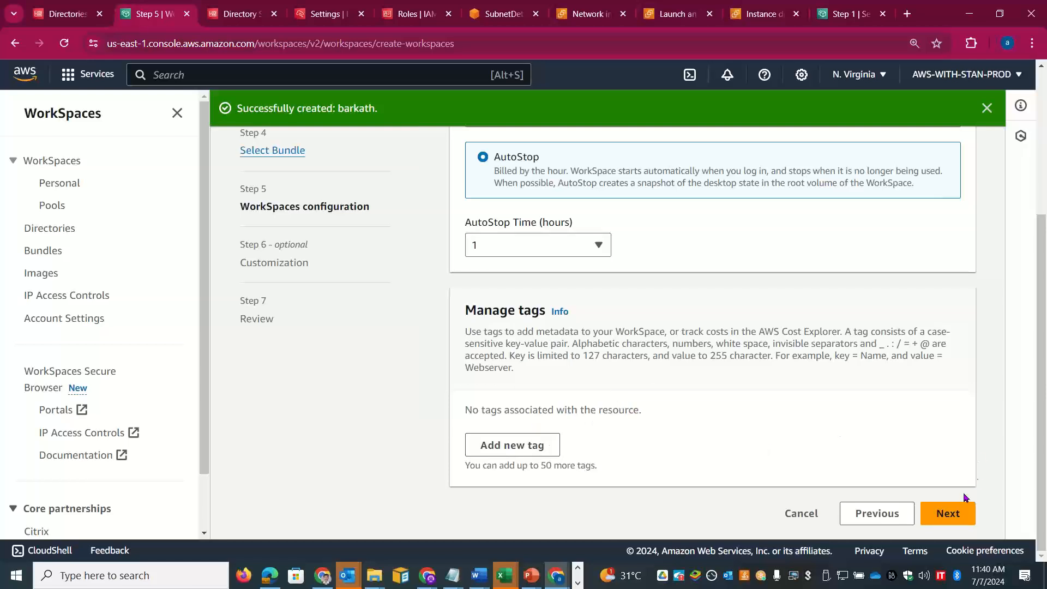
left_click(949, 513)
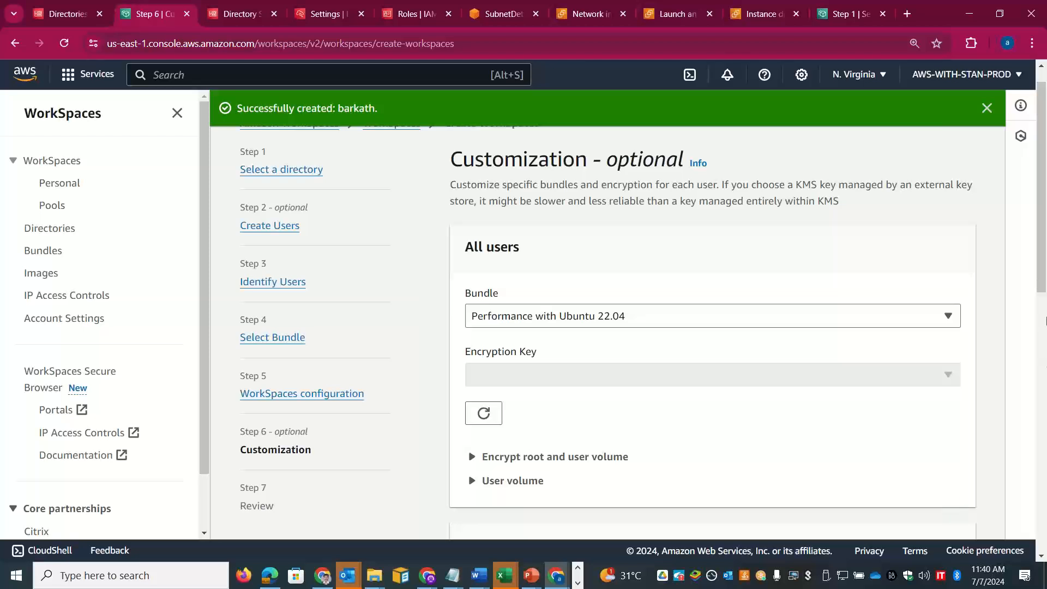
Step: Go back to the user selection step and deselect the newly created user
scroll(1045, 327, "down", 3)
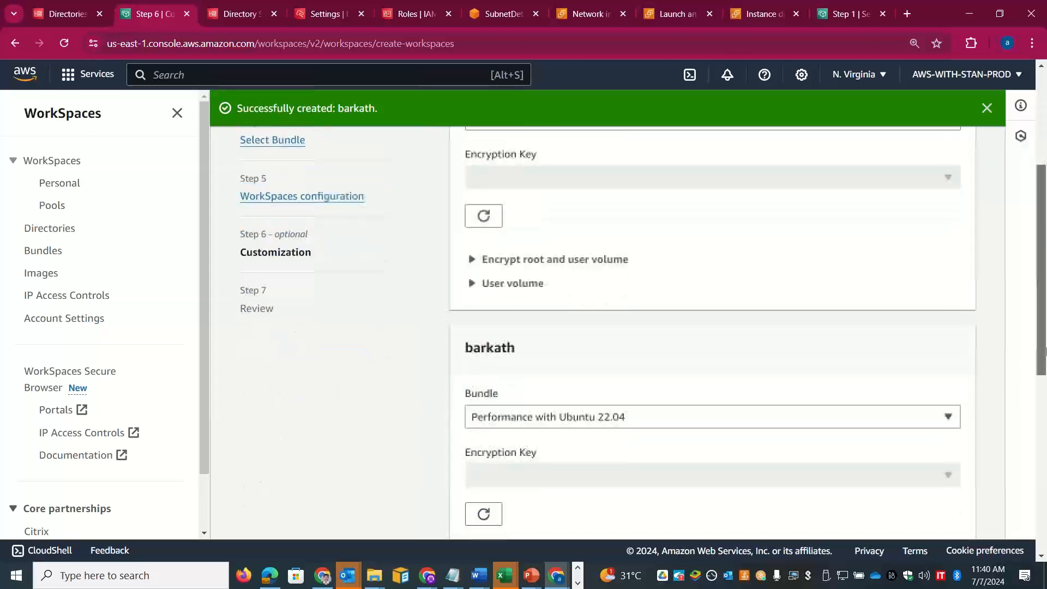
left_click_drag(1045, 351, 1045, 413)
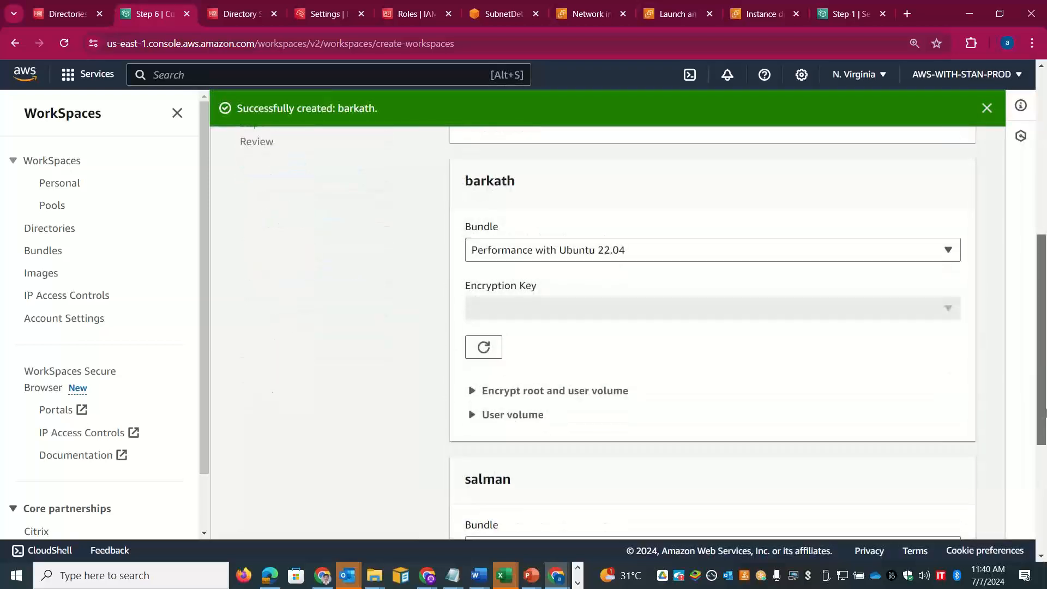
left_click_drag(1045, 275, 1045, 447)
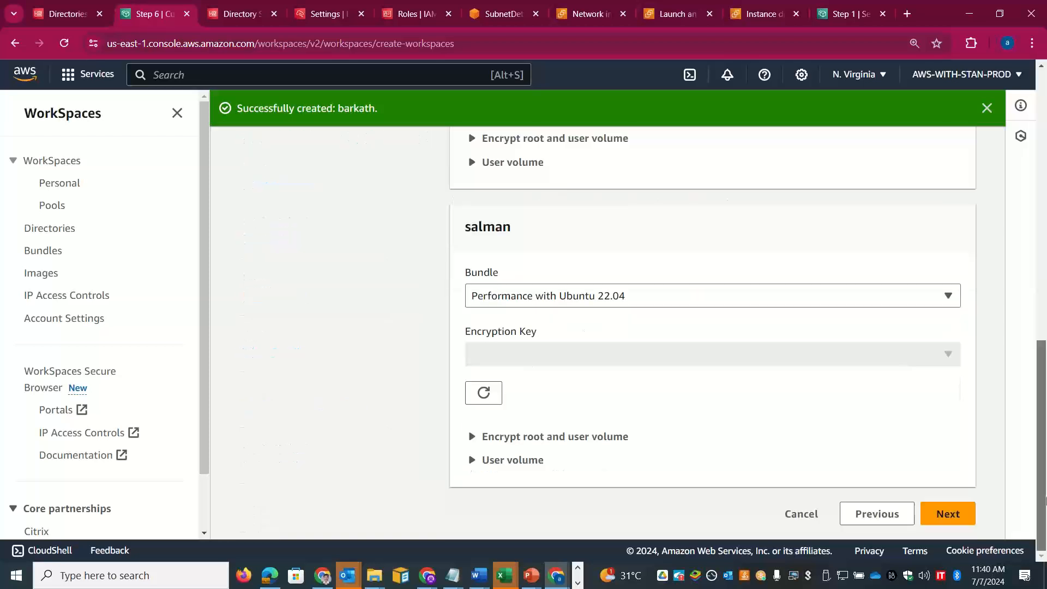
left_click(861, 513)
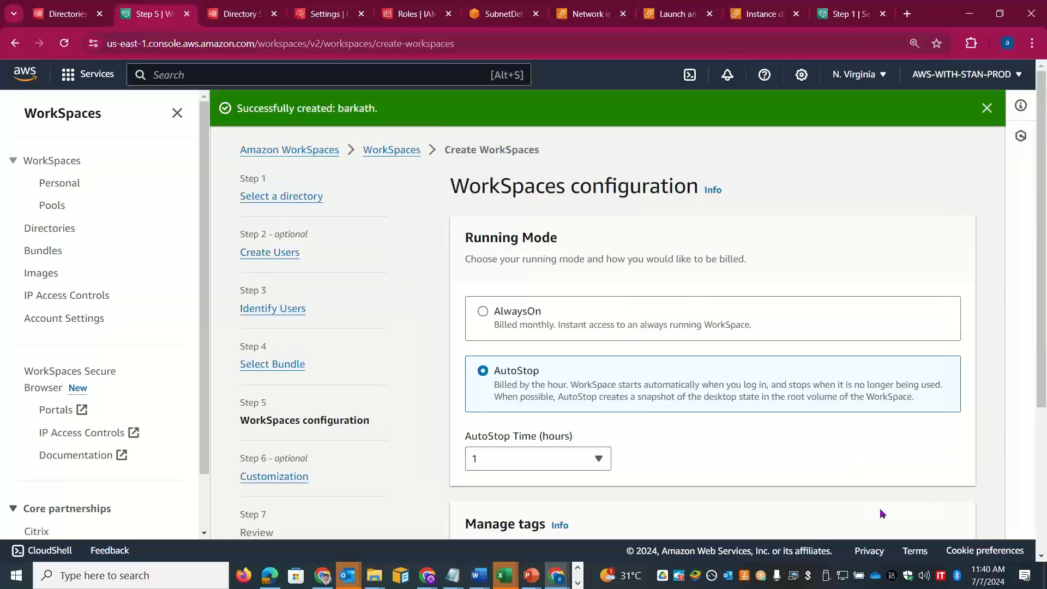
scroll(880, 513, "down", 4)
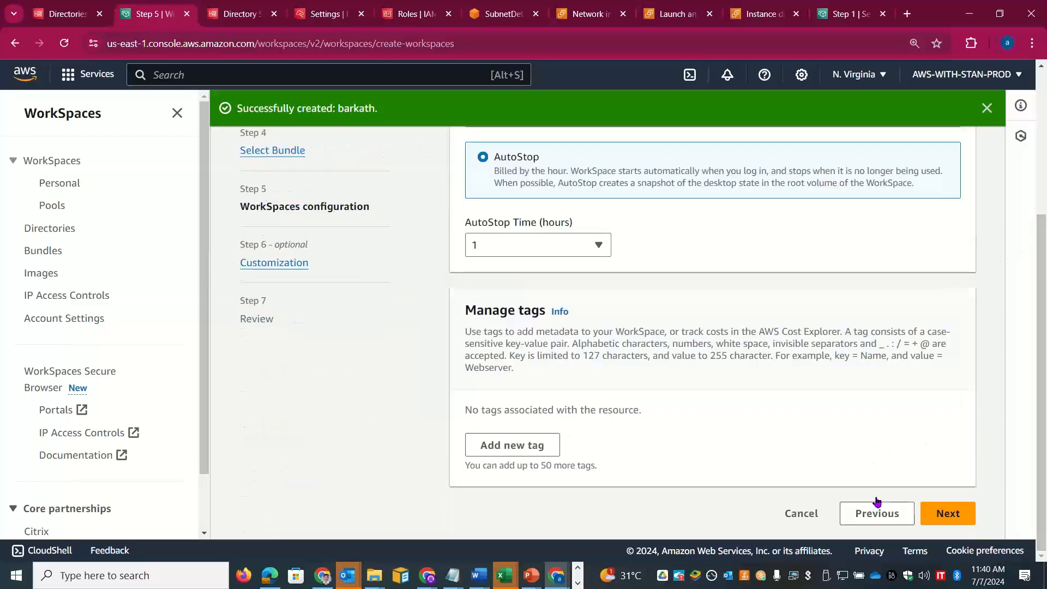
left_click(871, 513)
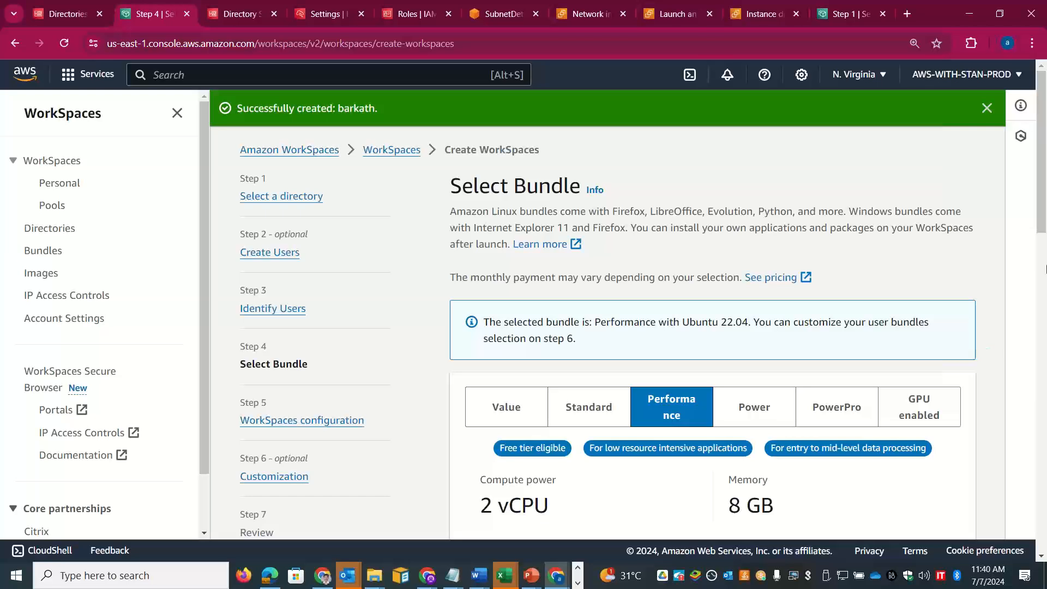
scroll(1045, 269, "down", 10)
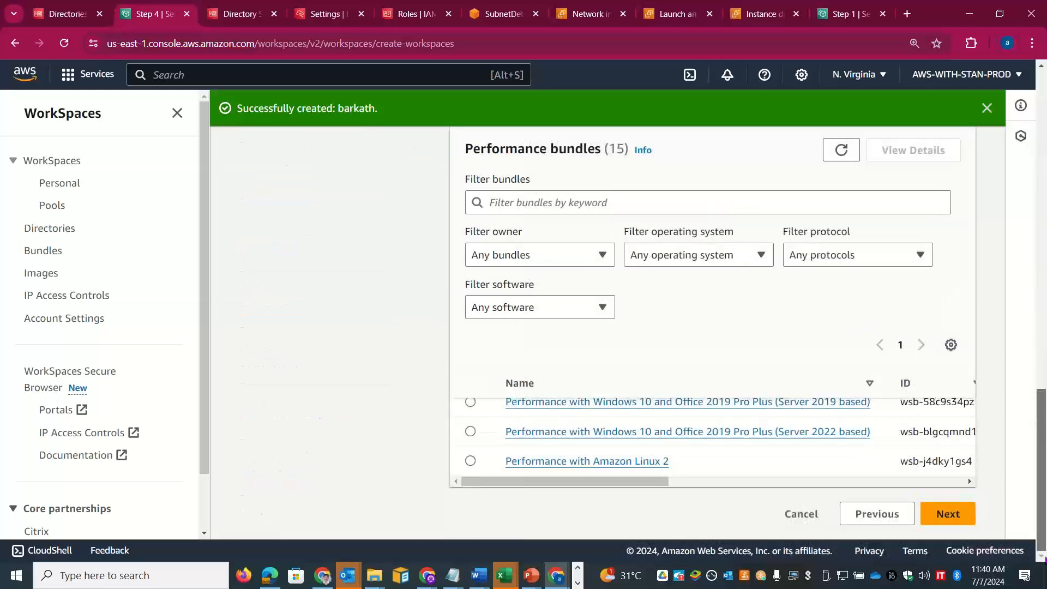
left_click(895, 521)
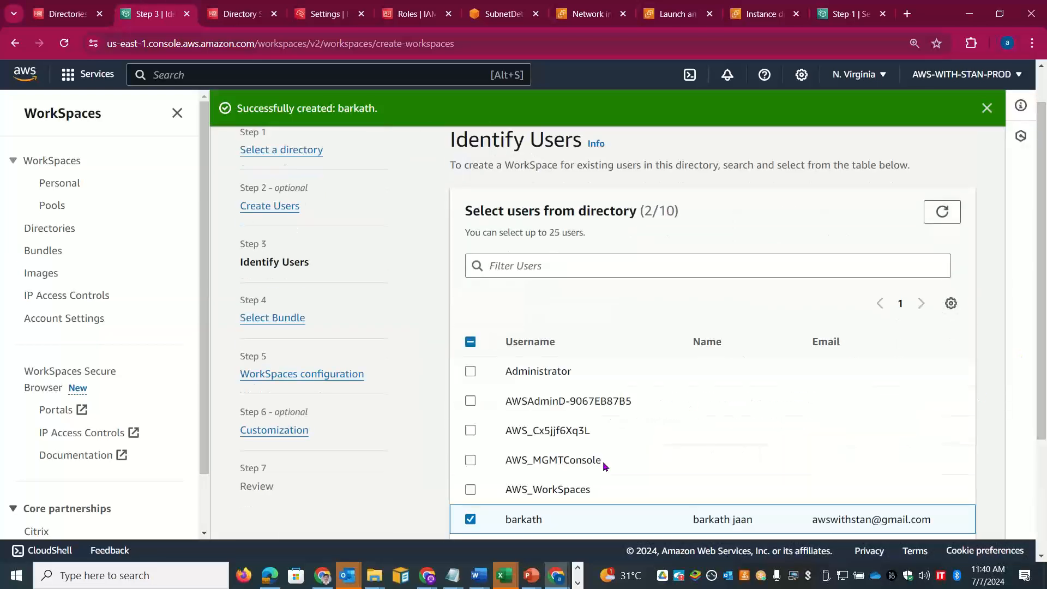
left_click(470, 519)
Step: Advance through bundle selection back to the WorkSpaces configuration step
scroll(837, 430, "down", 3)
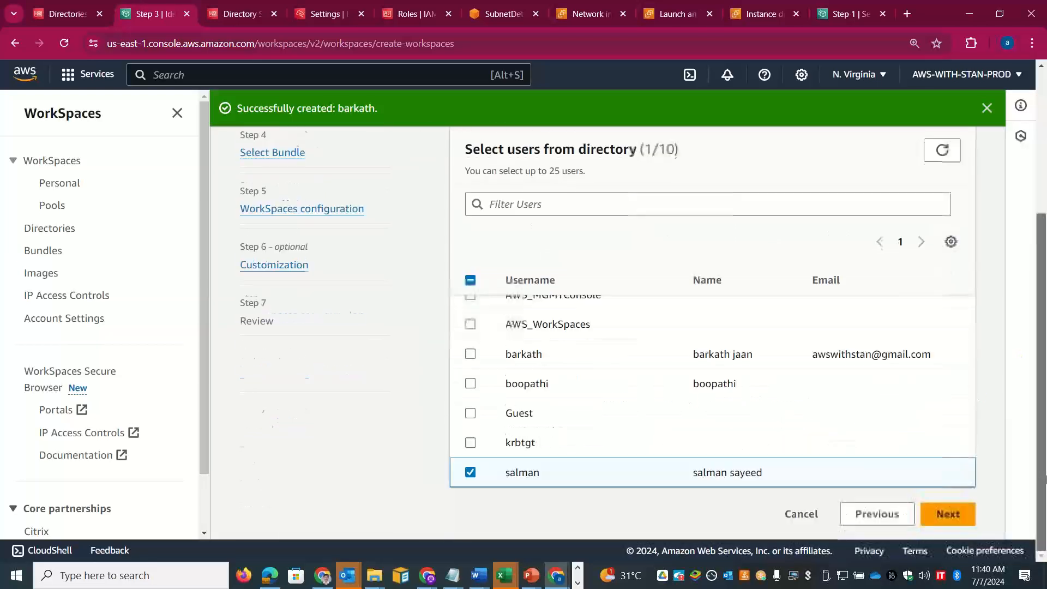
left_click(974, 516)
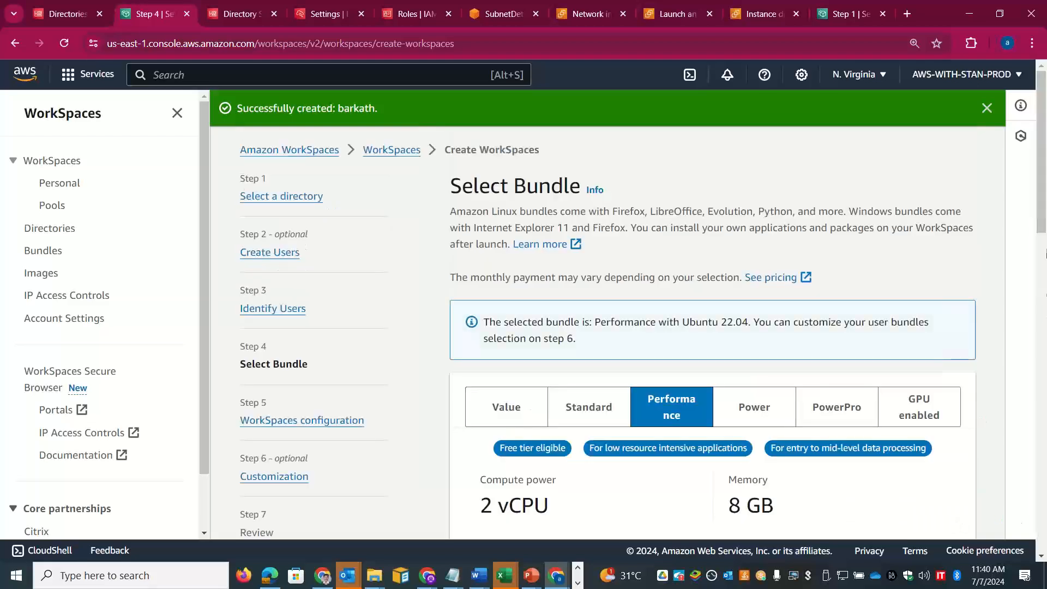
scroll(1044, 364, "down", 8)
scroll(1044, 365, "down", 4)
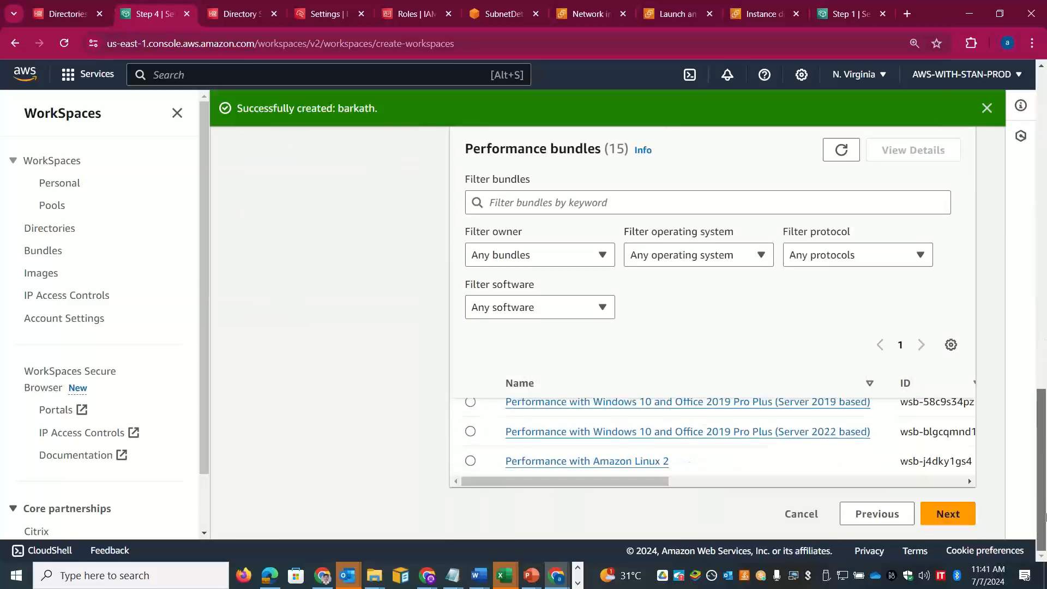
left_click(976, 515)
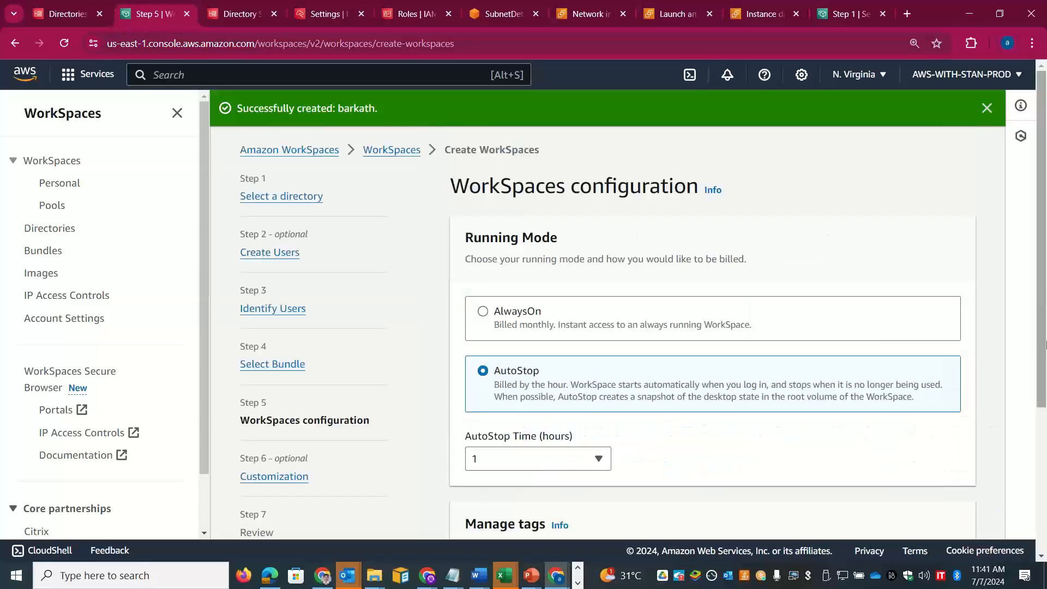
scroll(998, 480, "down", 4)
Step: Review and create the Ubuntu 22.04 Performance WorkSpace, then begin a new WorkSpace setup
left_click(955, 523)
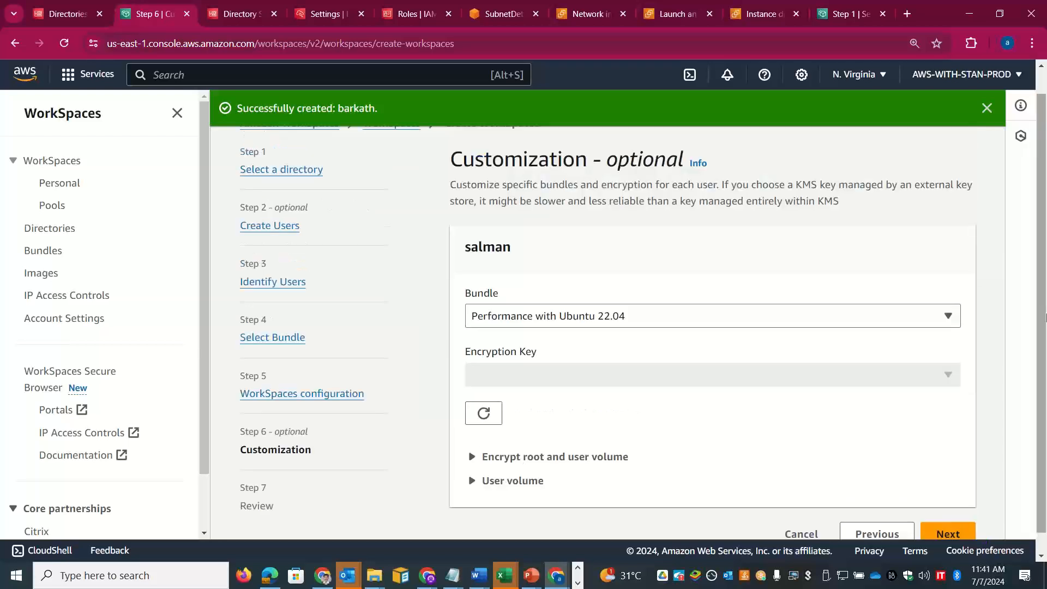
scroll(1044, 315, "down", 2)
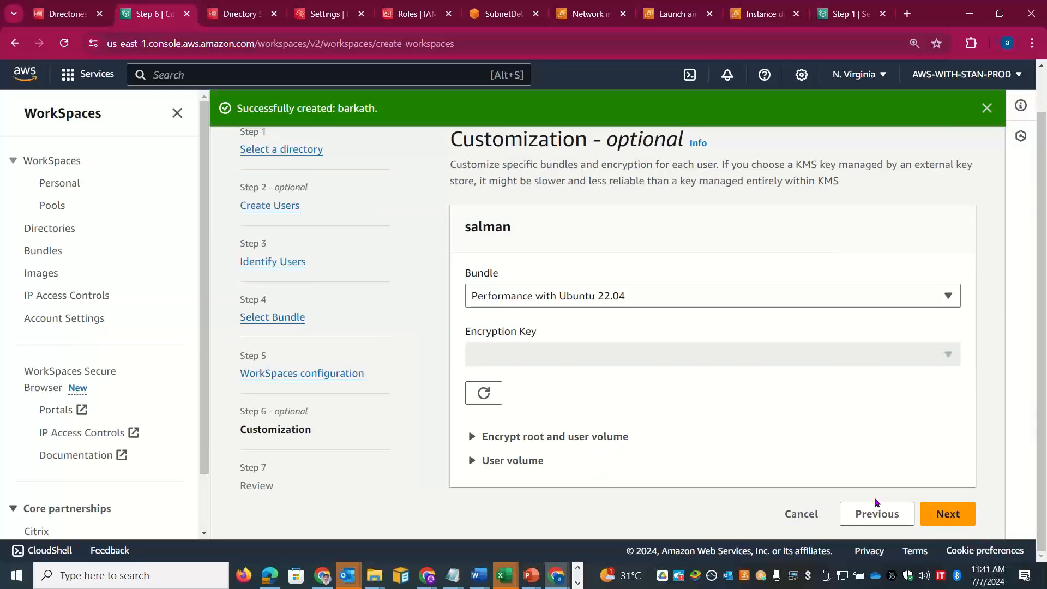
left_click(963, 513)
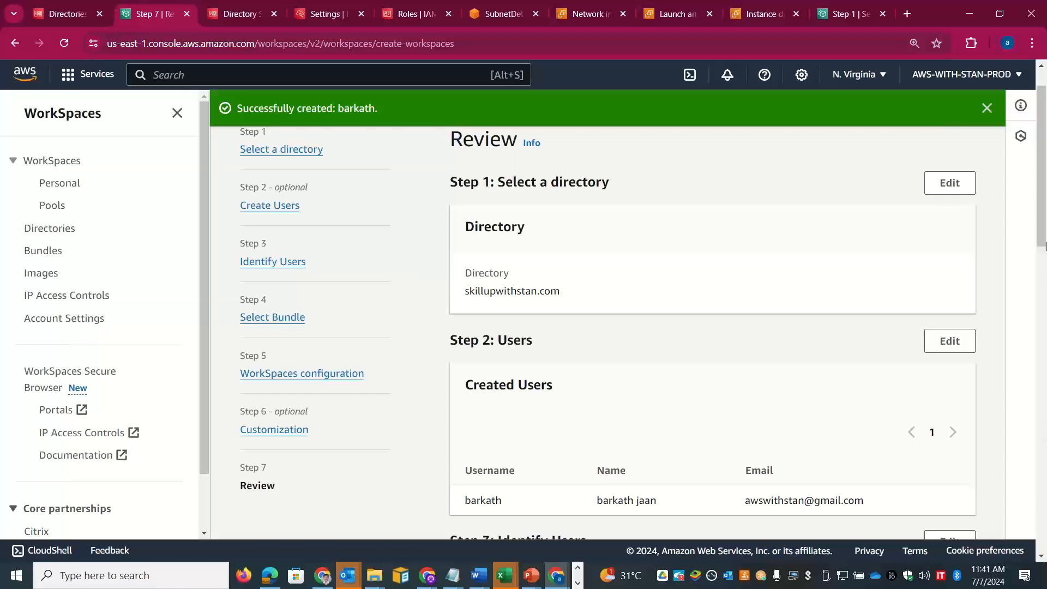
left_click_drag(1045, 246, 1045, 529)
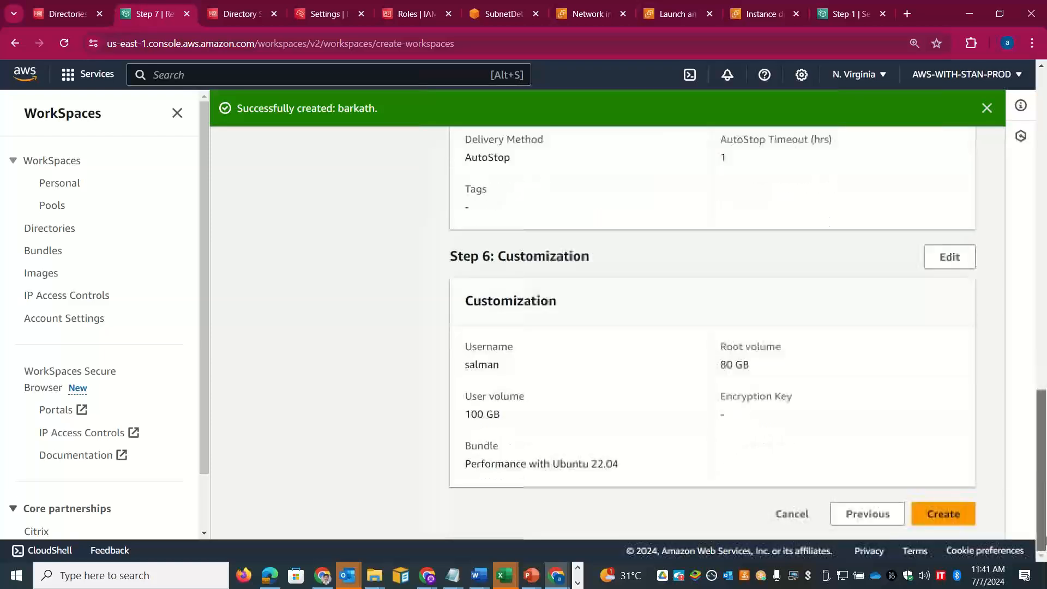
left_click(958, 519)
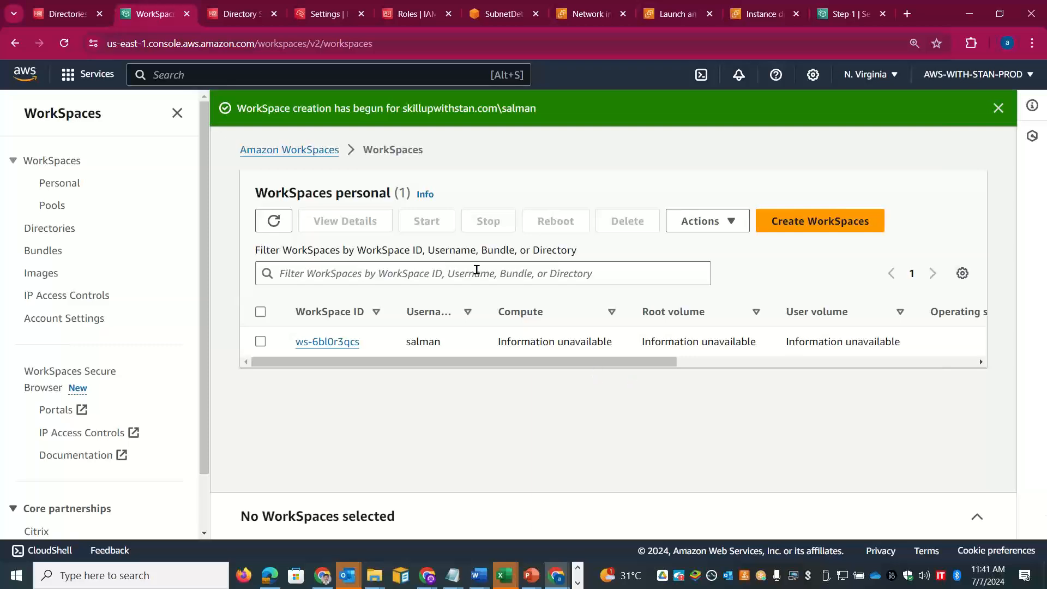
left_click(814, 222)
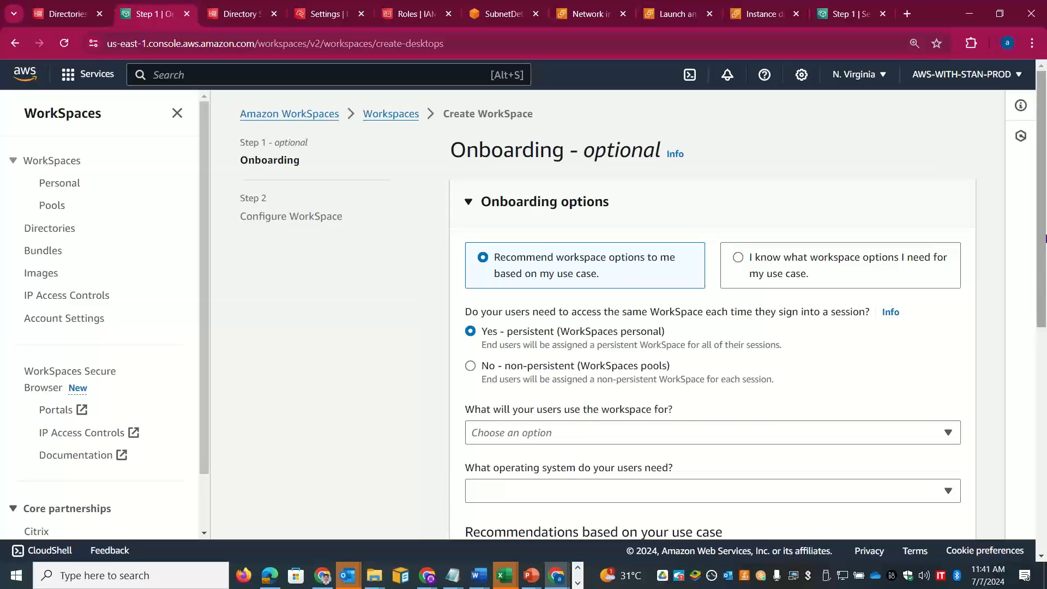
Step: Select Web browsing, Text editing and Email as the WorkSpace use cases
scroll(1045, 337, "down", 3)
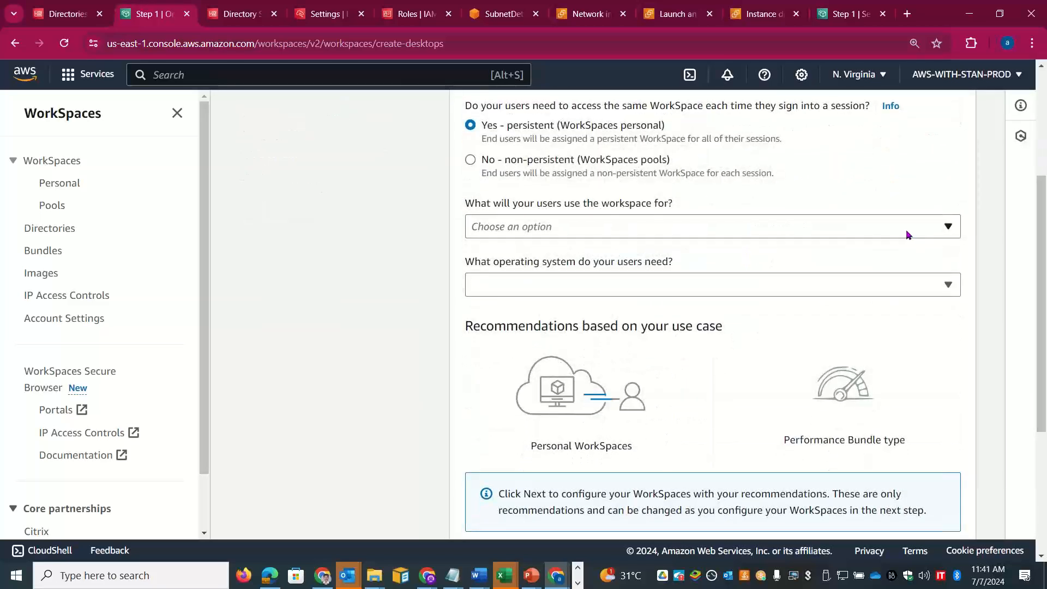
left_click(889, 227)
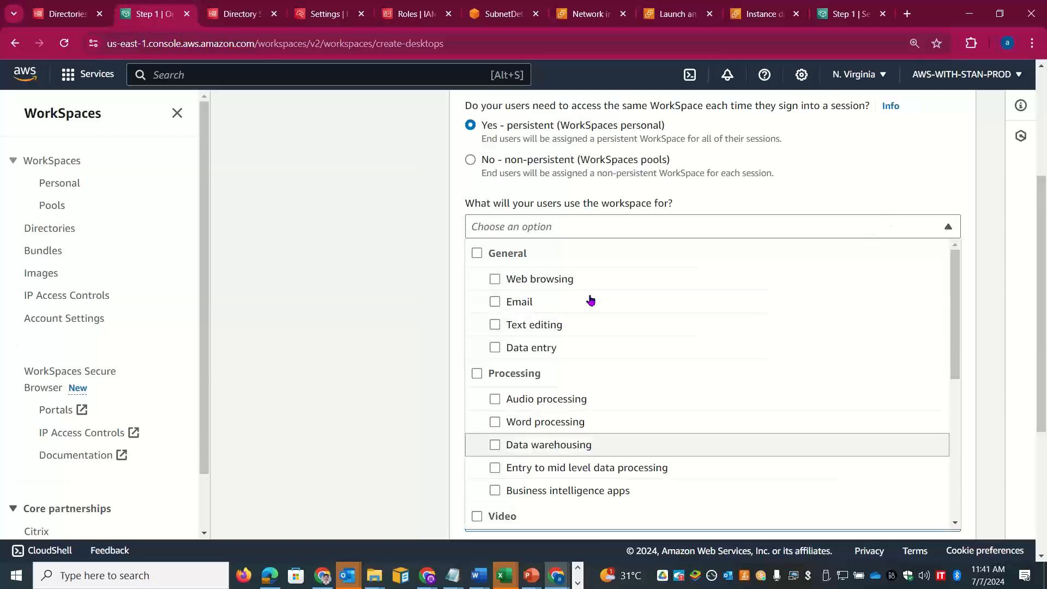
left_click_drag(955, 304, 972, 251)
left_click_drag(1042, 259, 1046, 177)
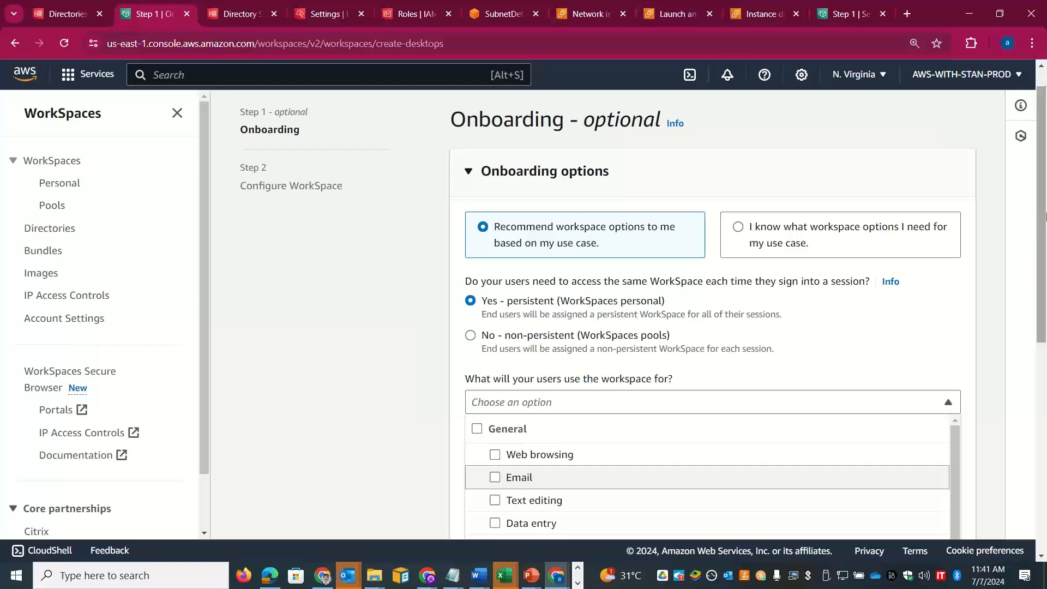
left_click_drag(1045, 213, 1045, 319)
left_click(528, 271)
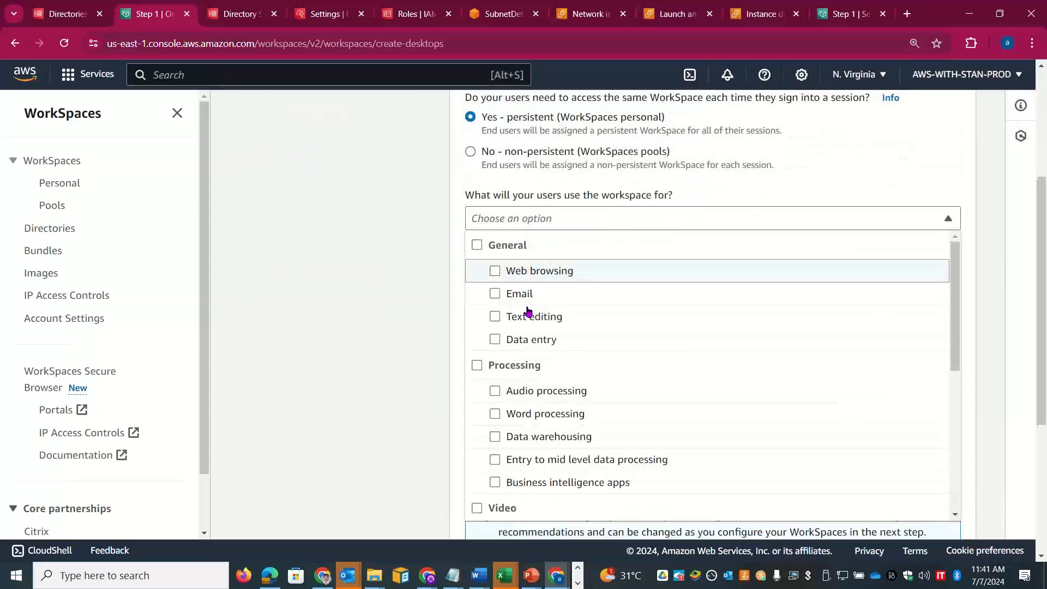
left_click(528, 318)
left_click(526, 295)
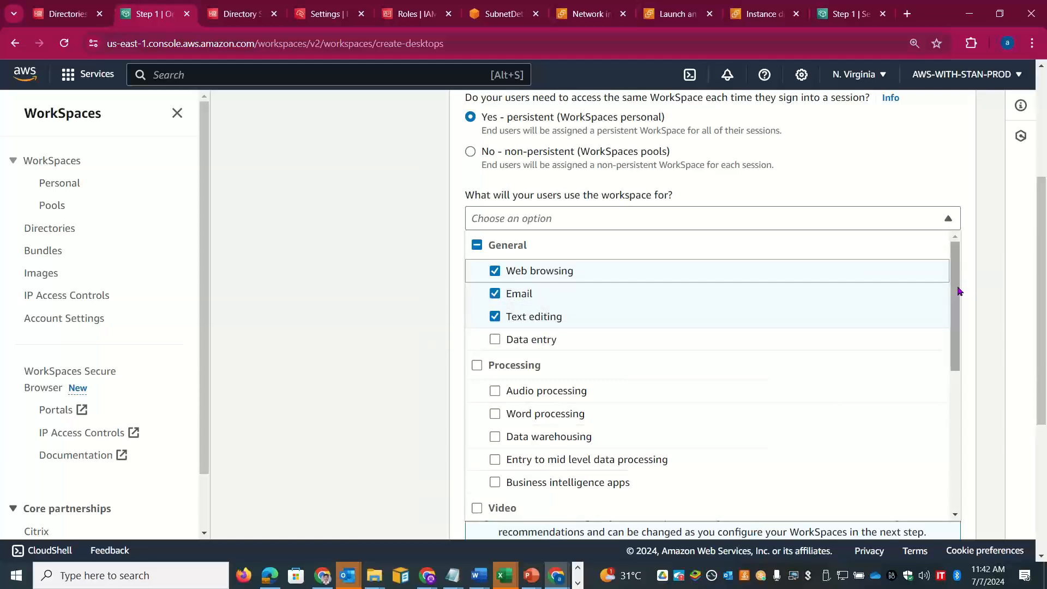
left_click_drag(956, 293, 961, 464)
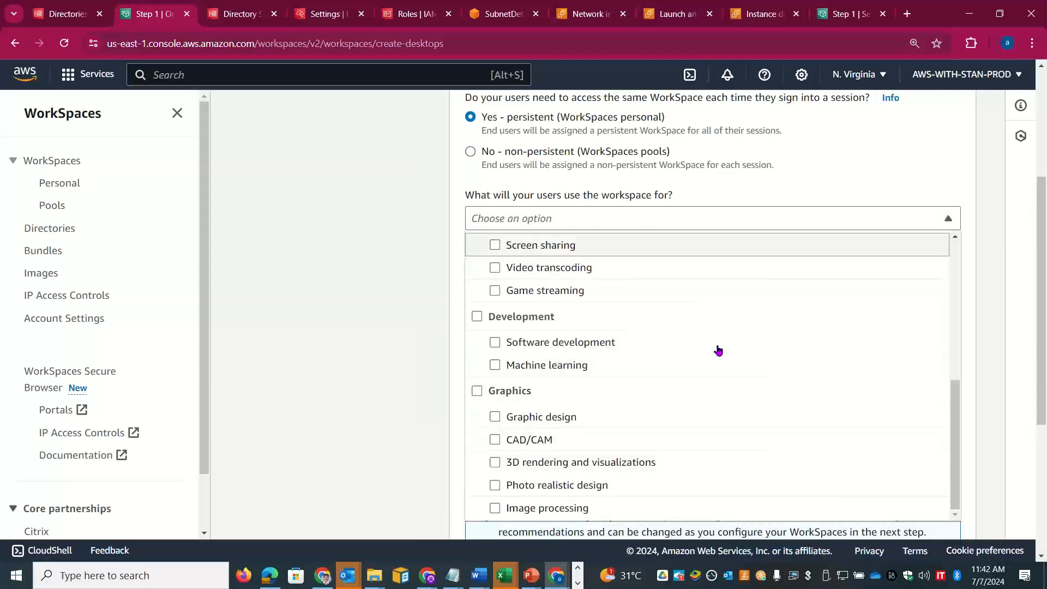
left_click(967, 344)
Step: Choose Windows as the operating system and continue to Configure WorkSpace
scroll(966, 344, "down", 3)
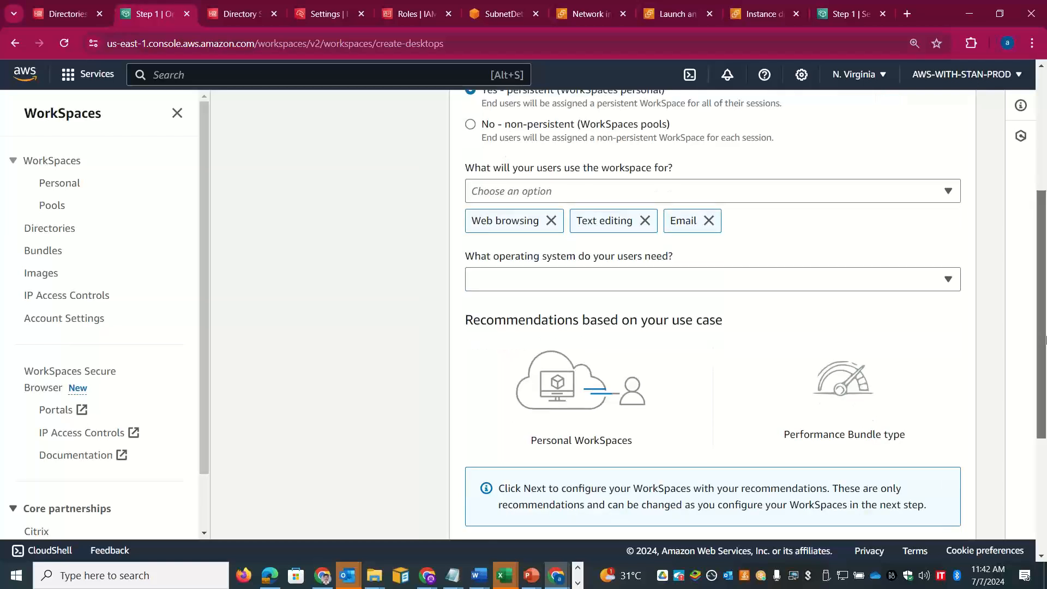
left_click(816, 221)
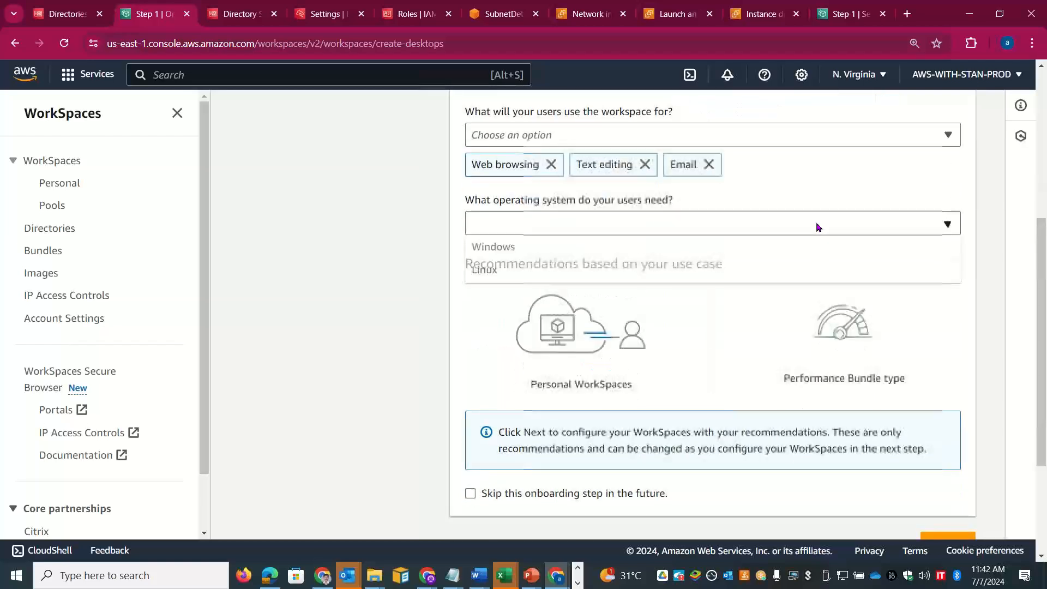
left_click(673, 242)
left_click_drag(1041, 344, 1041, 438)
left_click(958, 351)
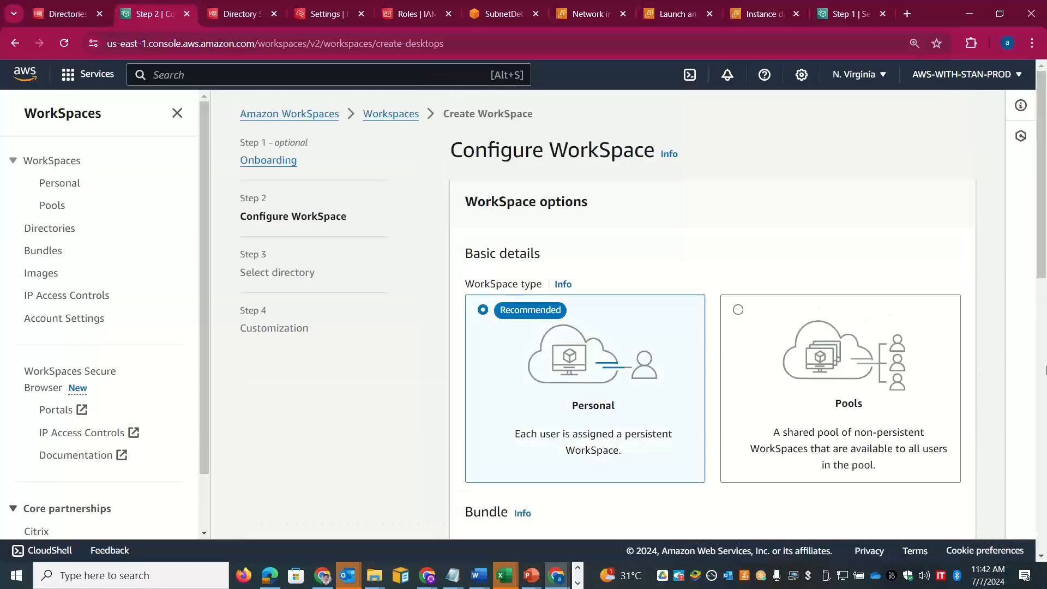
Step: Accept the Windows 10 Performance bundle, pick the skillupwithstan.com directory and select the second listed user
left_click_drag(1042, 234, 1045, 436)
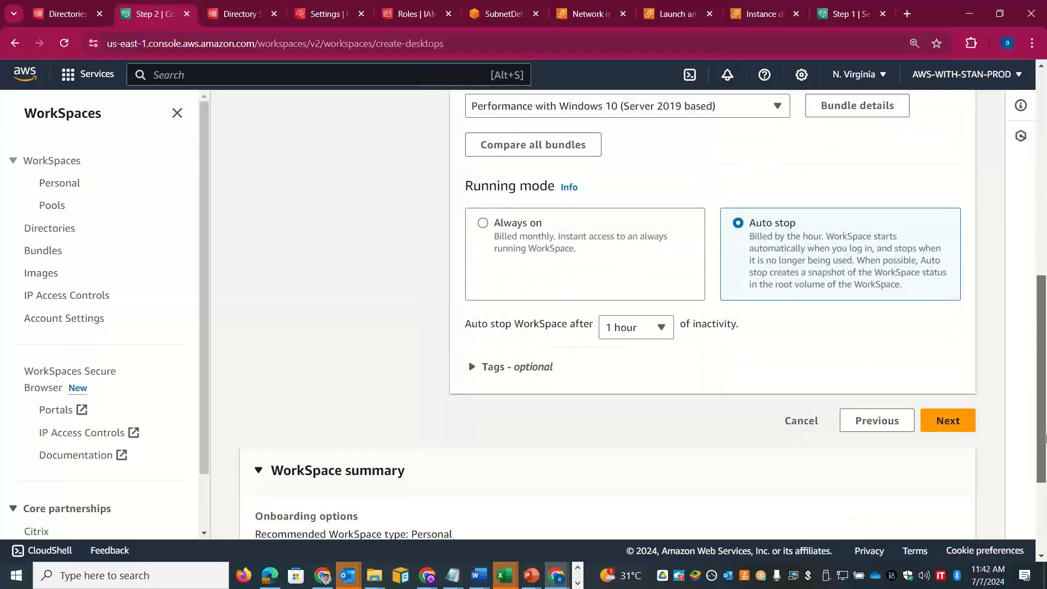
scroll(963, 426, "down", 3)
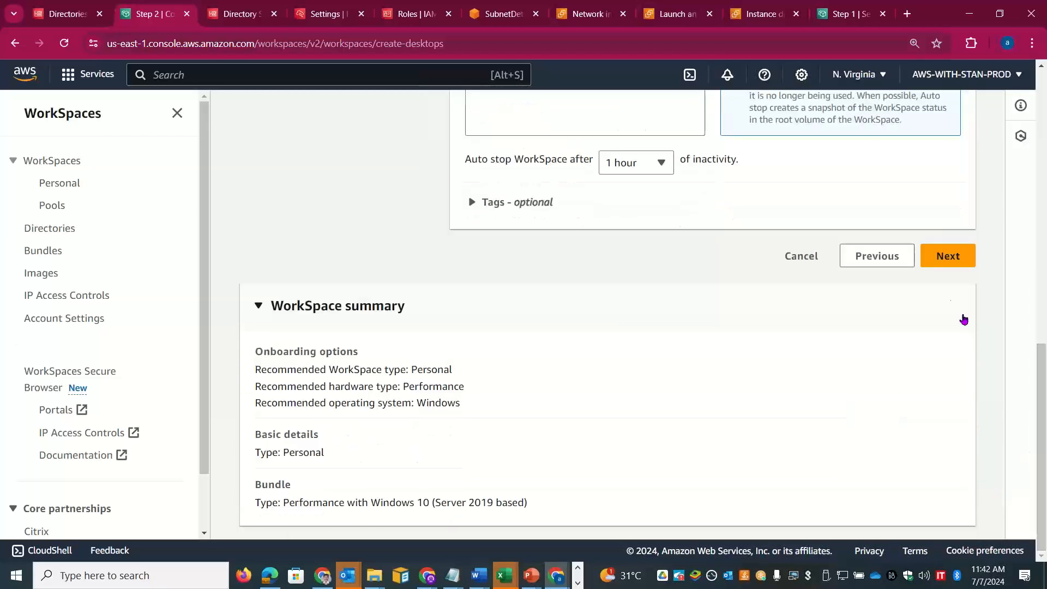
left_click(954, 254)
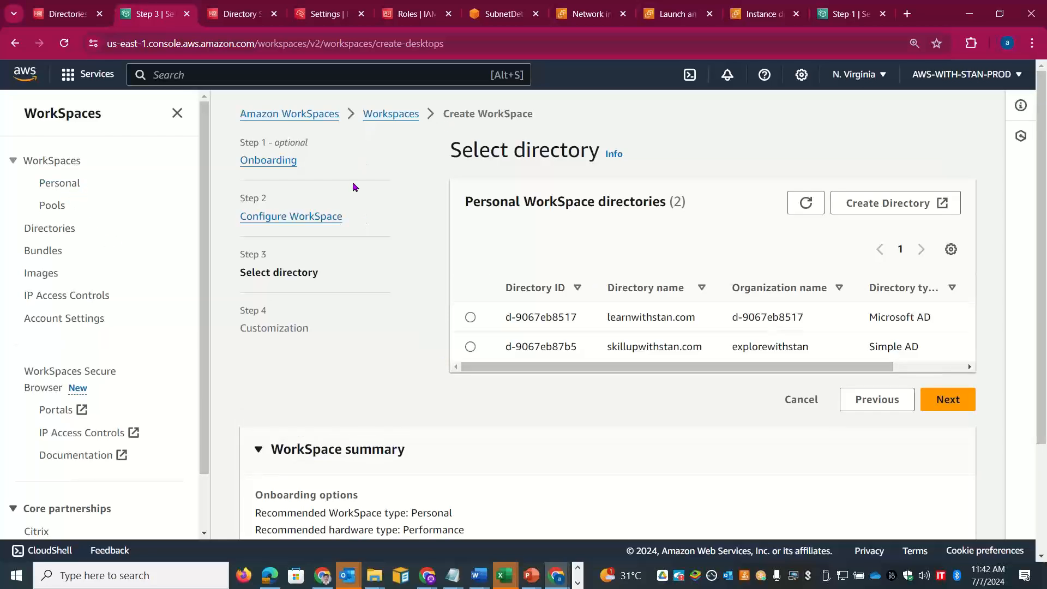
left_click(470, 347)
scroll(1035, 327, "down", 5)
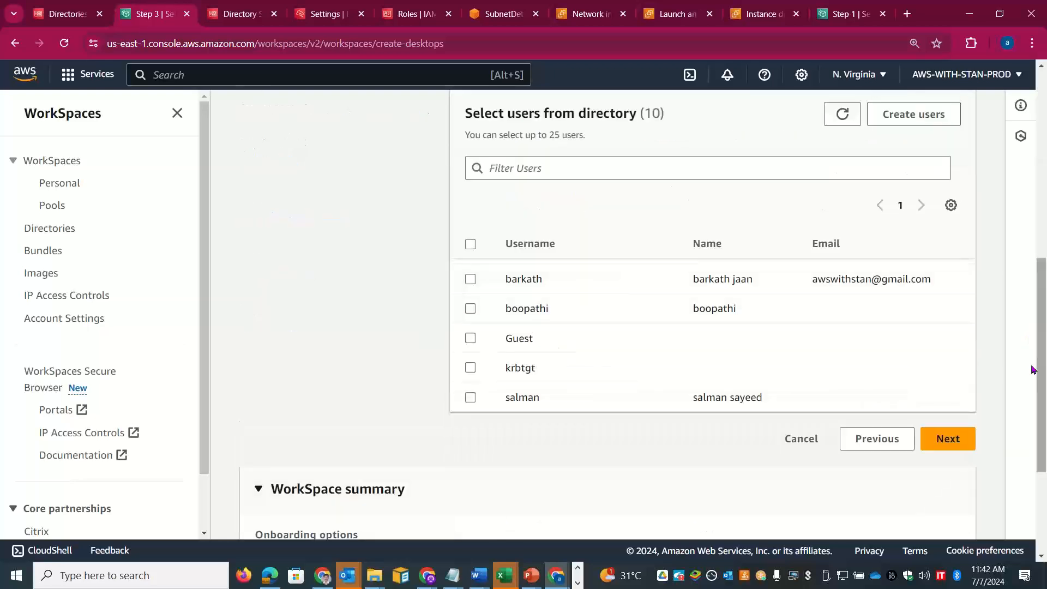
left_click(470, 308)
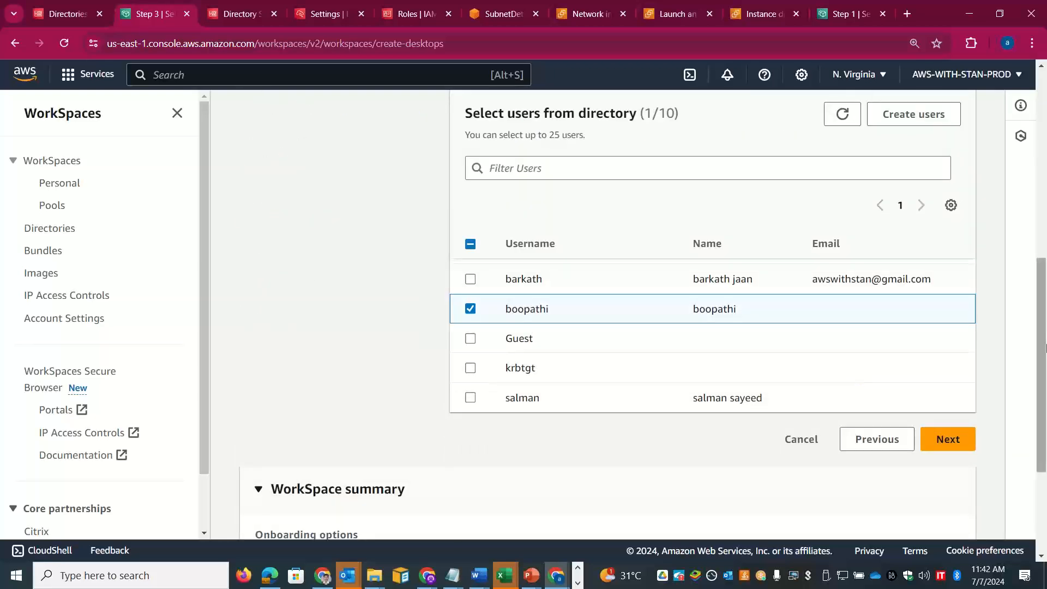
scroll(856, 377, "down", 3)
Step: Keep the Performance with Windows 10 (Server 2019 based) bundle and create the WorkSpace
left_click(957, 293)
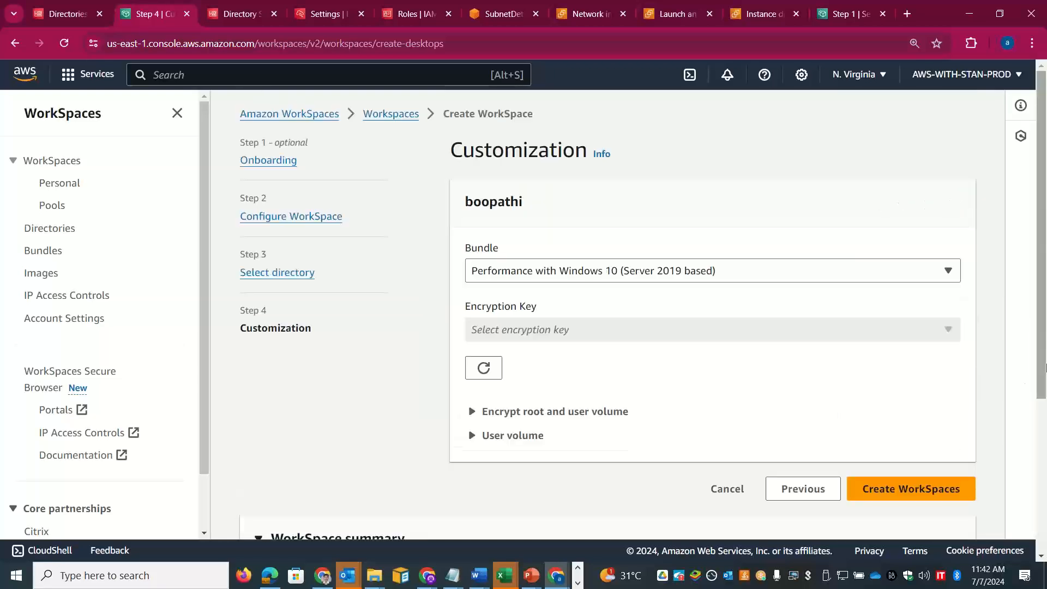
scroll(855, 264, "down", 2)
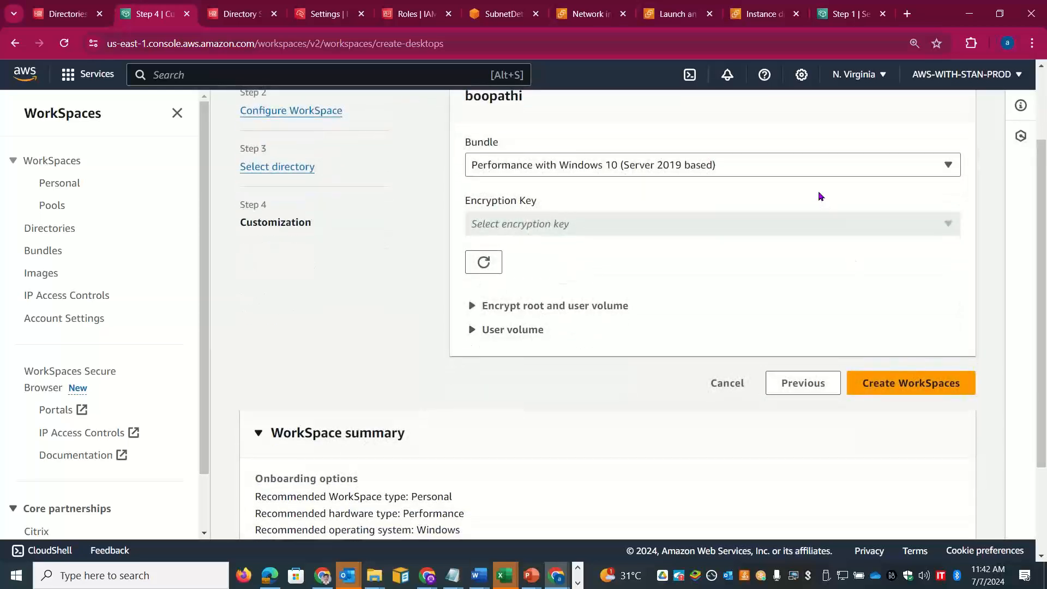
left_click(784, 163)
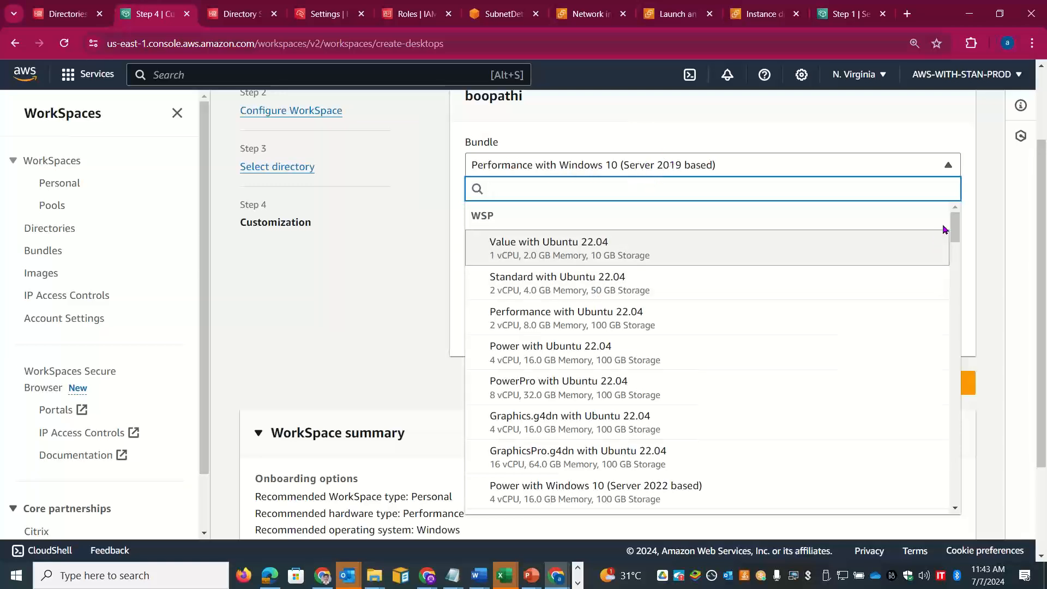
left_click_drag(957, 227, 965, 532)
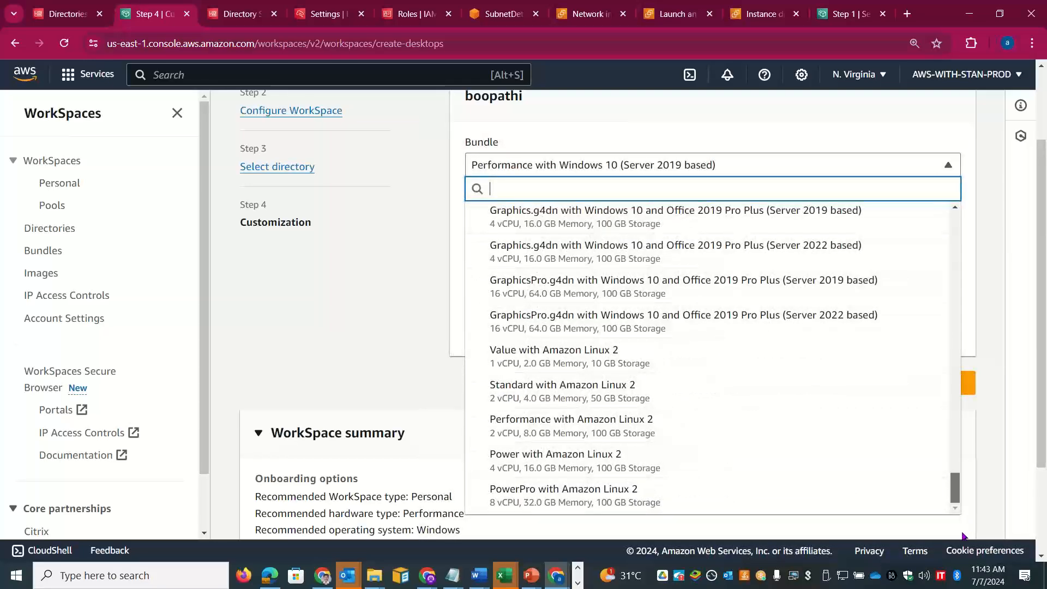
left_click_drag(964, 493, 964, 200)
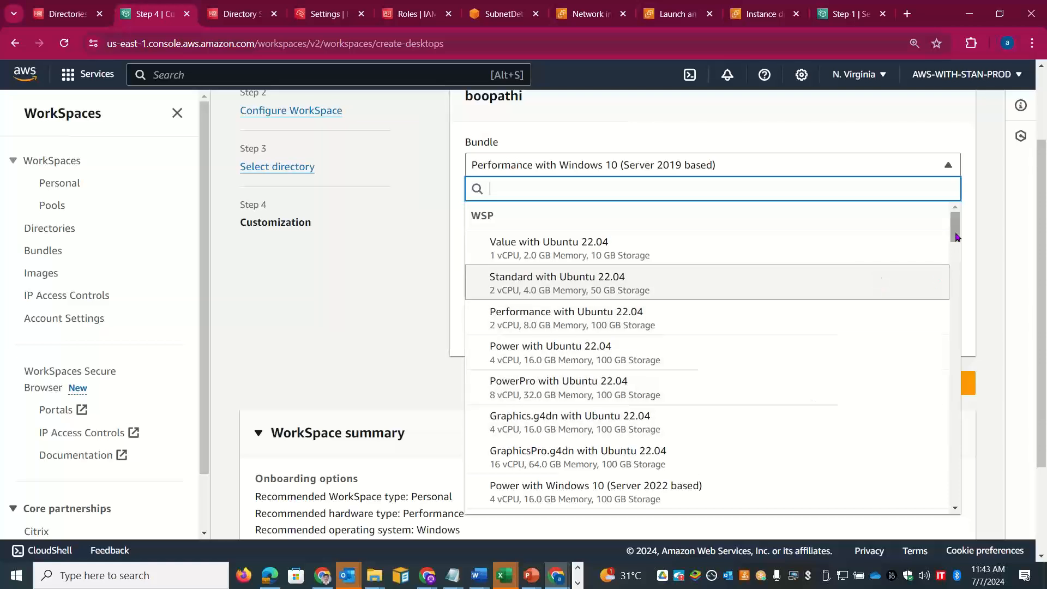
left_click_drag(958, 237, 956, 251)
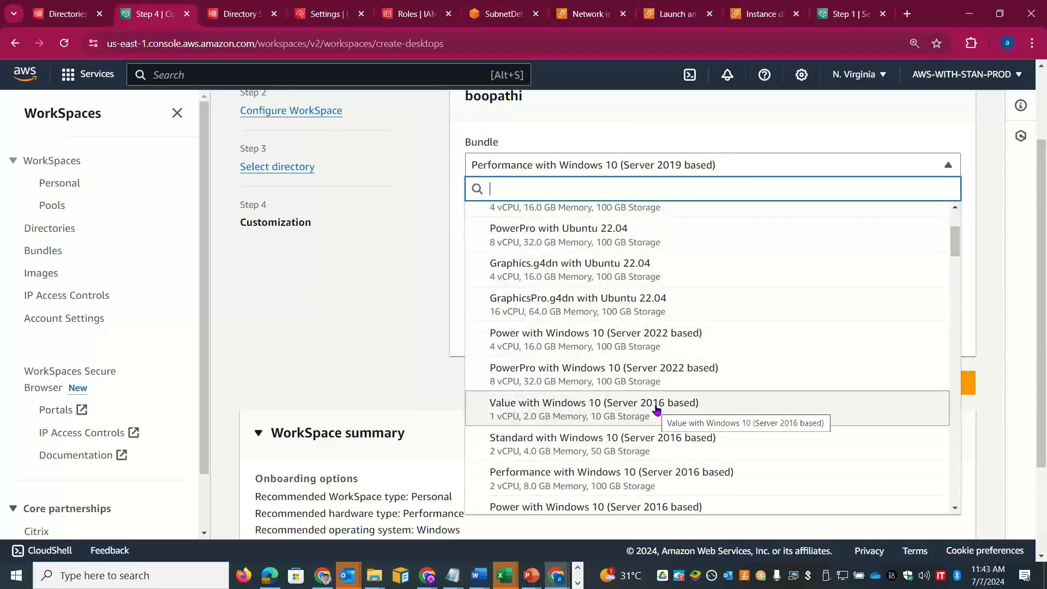
left_click(999, 348)
scroll(1046, 380, "down", 2)
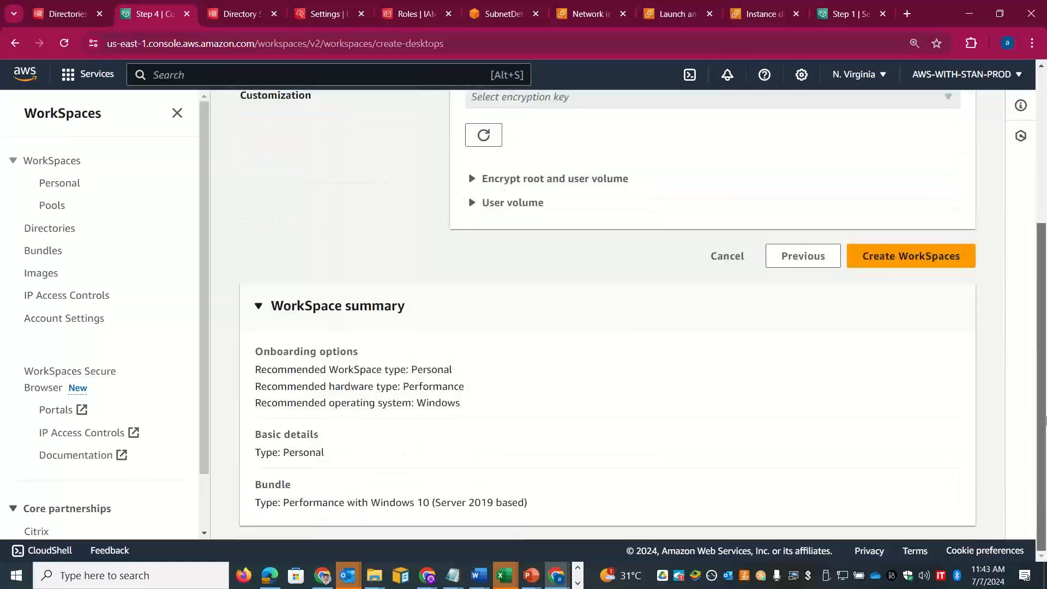
scroll(1046, 380, "up", 2)
left_click(955, 355)
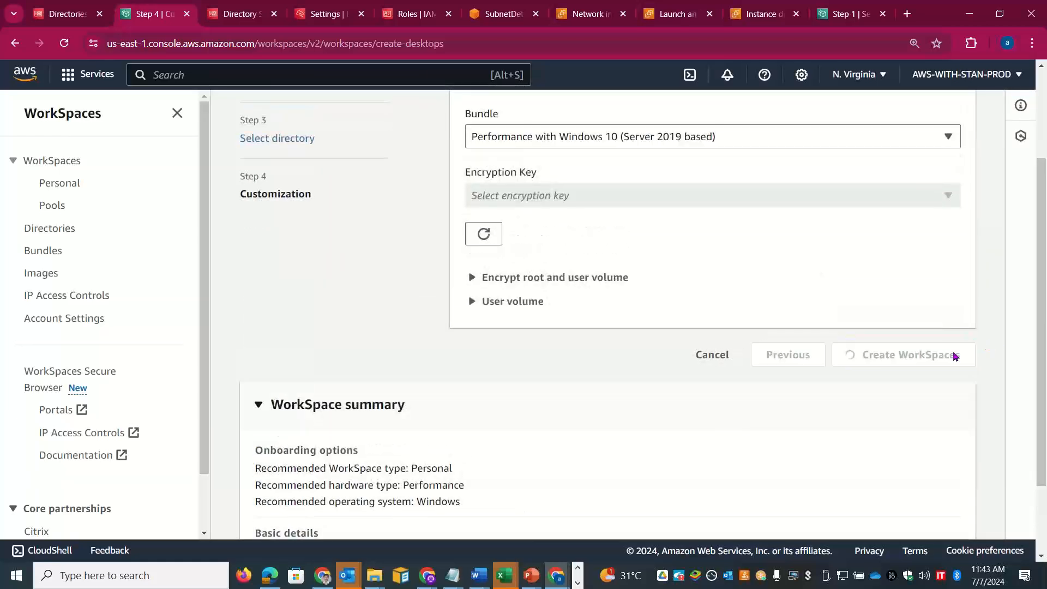
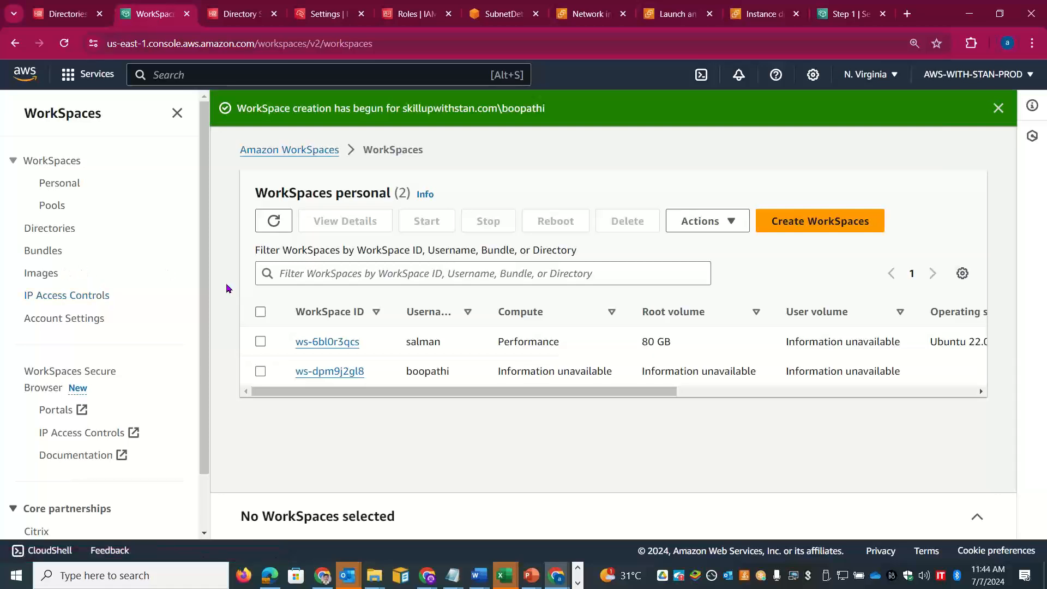
Step: Refresh the WorkSpaces list and check both new WorkSpaces show Pending status
left_click(261, 224)
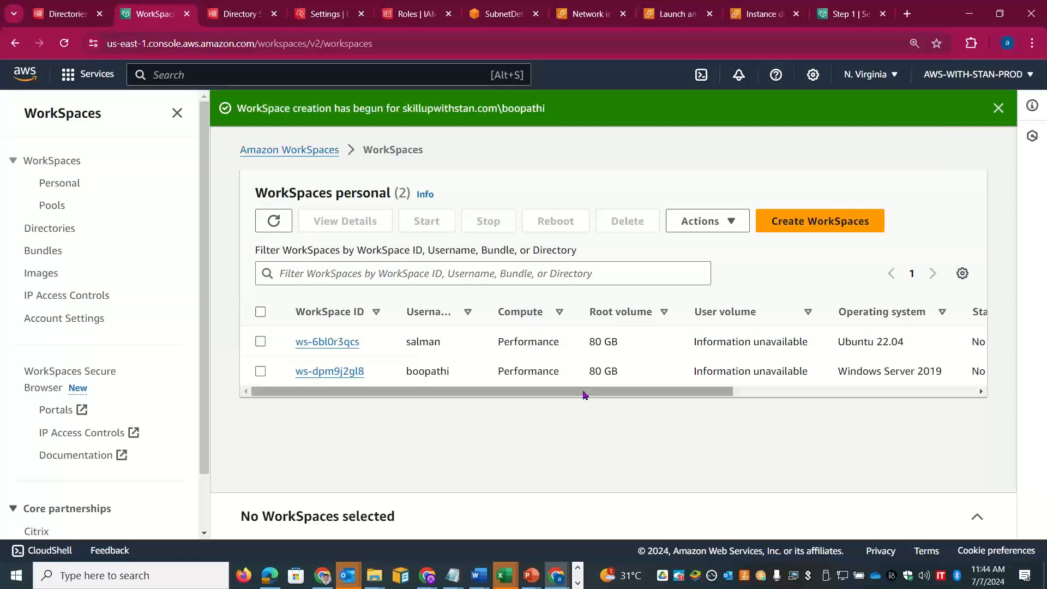
left_click_drag(583, 394, 965, 390)
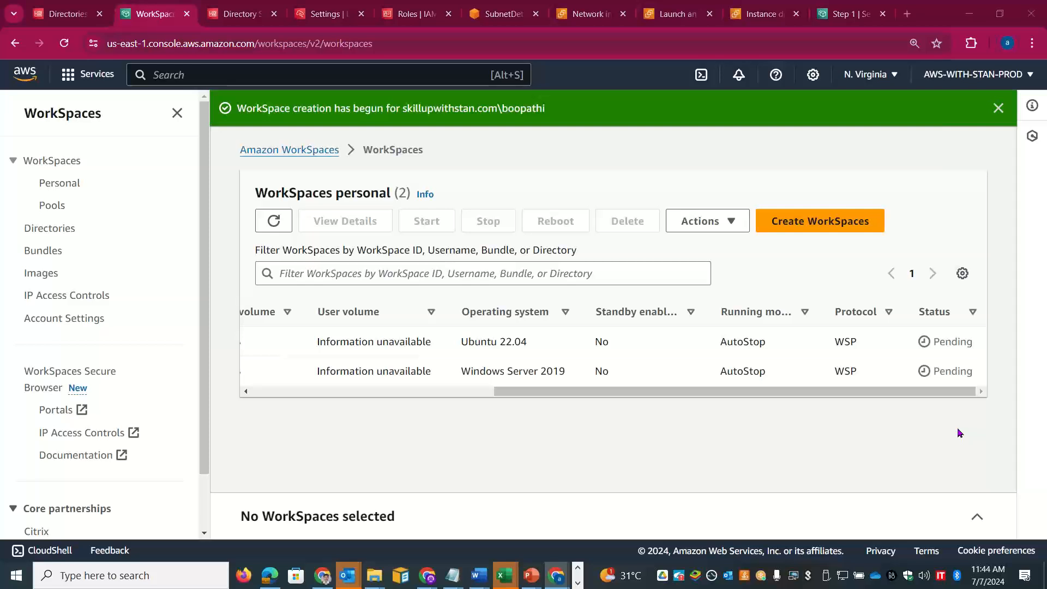
key("alt+Tab")
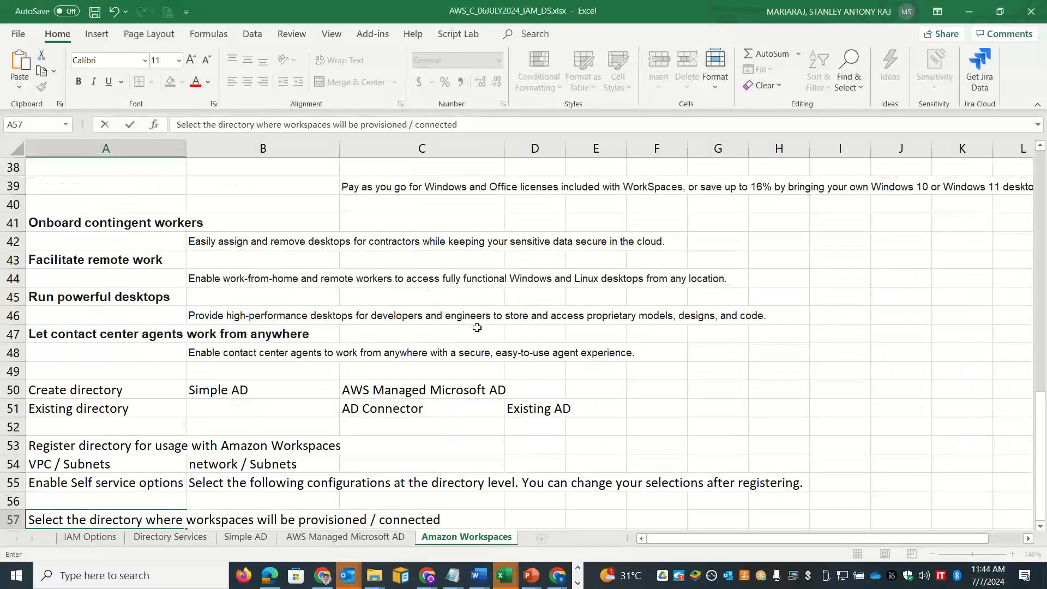
Step: Copy the Protocol rows A19:D20 and paste them at A59:D60
left_click(303, 501)
key("Down")
key("Down")
key("Down")
key("Down")
key("Down")
key("Down")
key("Down")
key("Down")
key("Down")
key("Down")
key("Down")
key("Down")
key("Down")
key("Down")
key("Down")
key("Down")
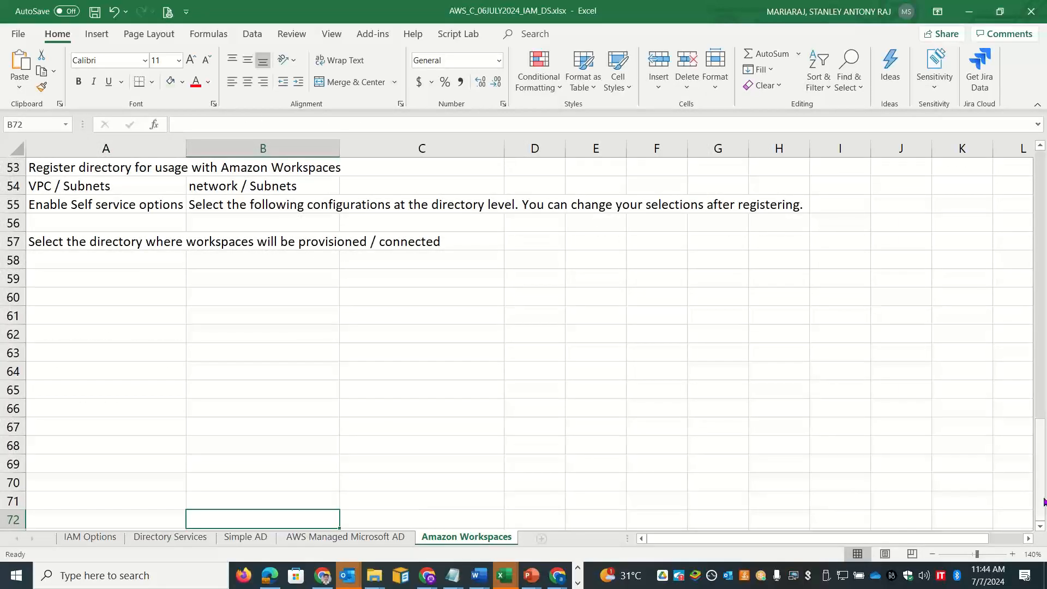
left_click_drag(1044, 503, 1044, 372)
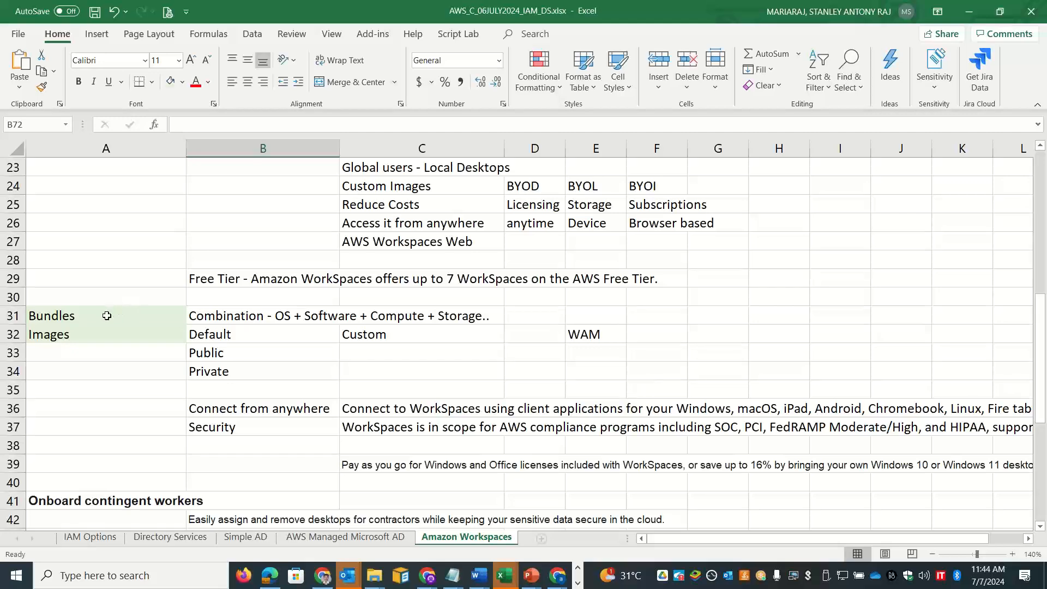
left_click_drag(1043, 363, 1044, 310)
left_click_drag(109, 253, 539, 276)
key("ctrl+c")
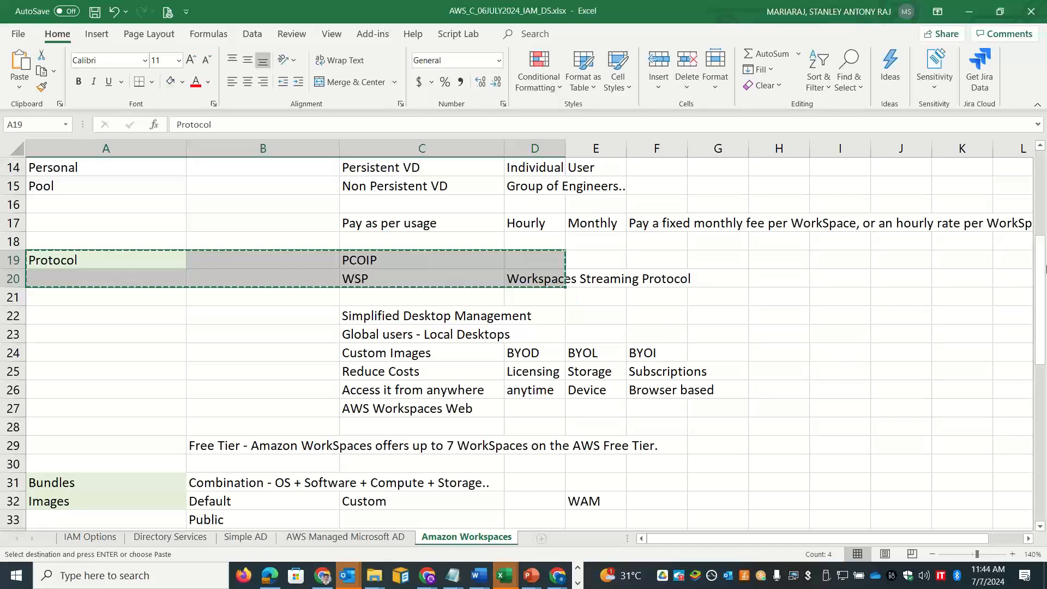
left_click_drag(1042, 273, 1045, 527)
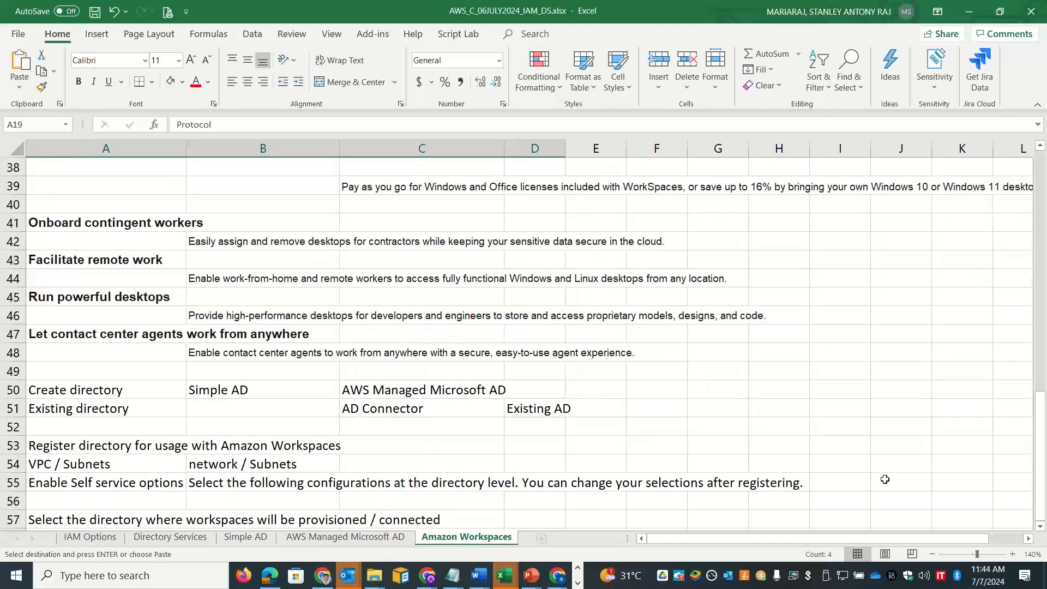
left_click(632, 450)
key("Down")
key("Down")
scroll(631, 450, "down", 4)
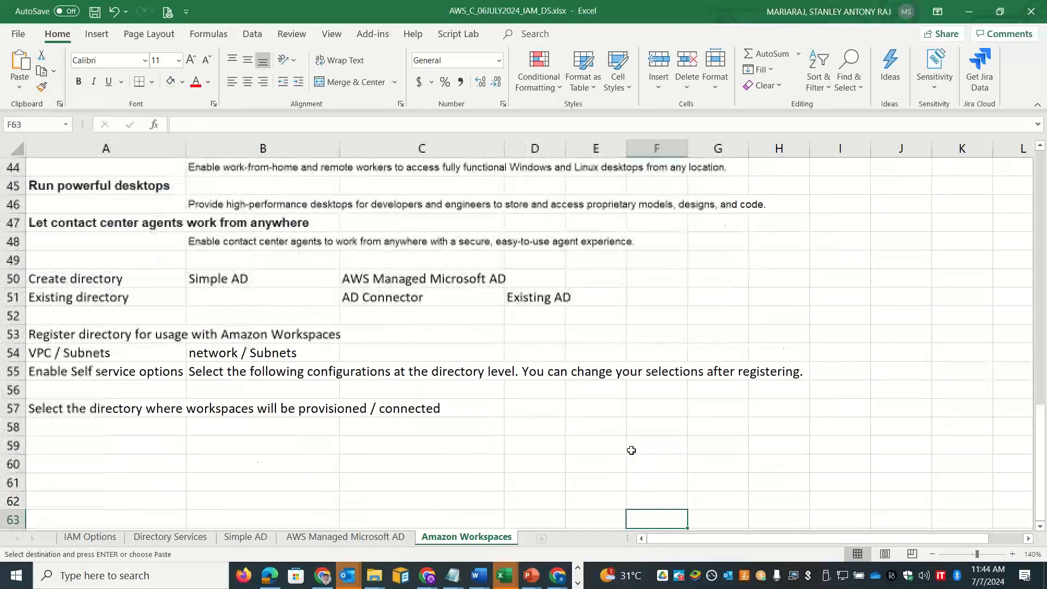
left_click(137, 320)
key("Return")
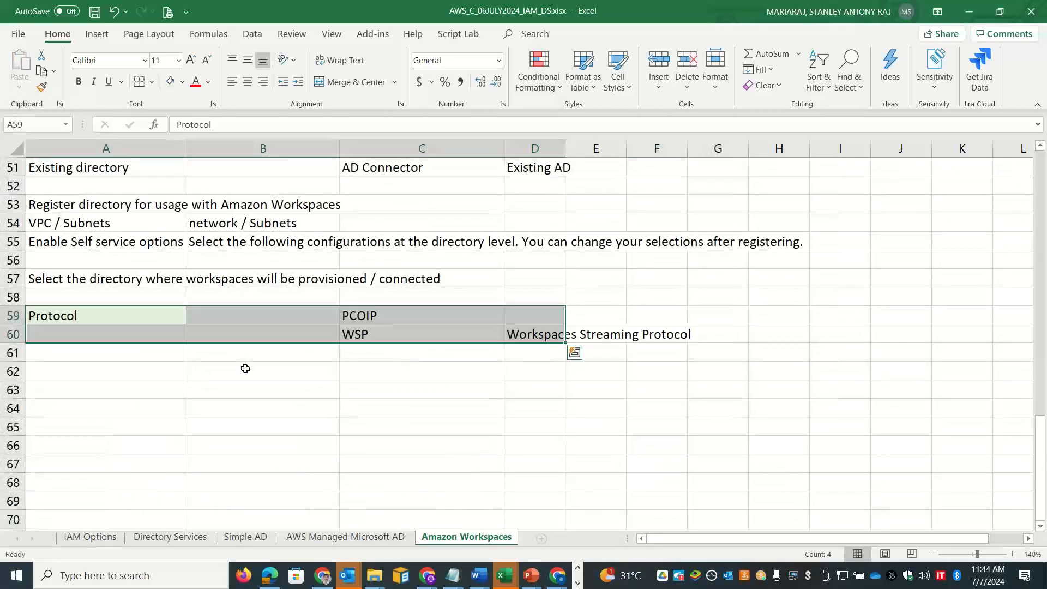
Step: Shift the pasted PCOIP and WSP details one column left to start at B59
left_click(131, 391)
left_click_drag(395, 316, 510, 334)
key("ctrl+c")
left_click(224, 314)
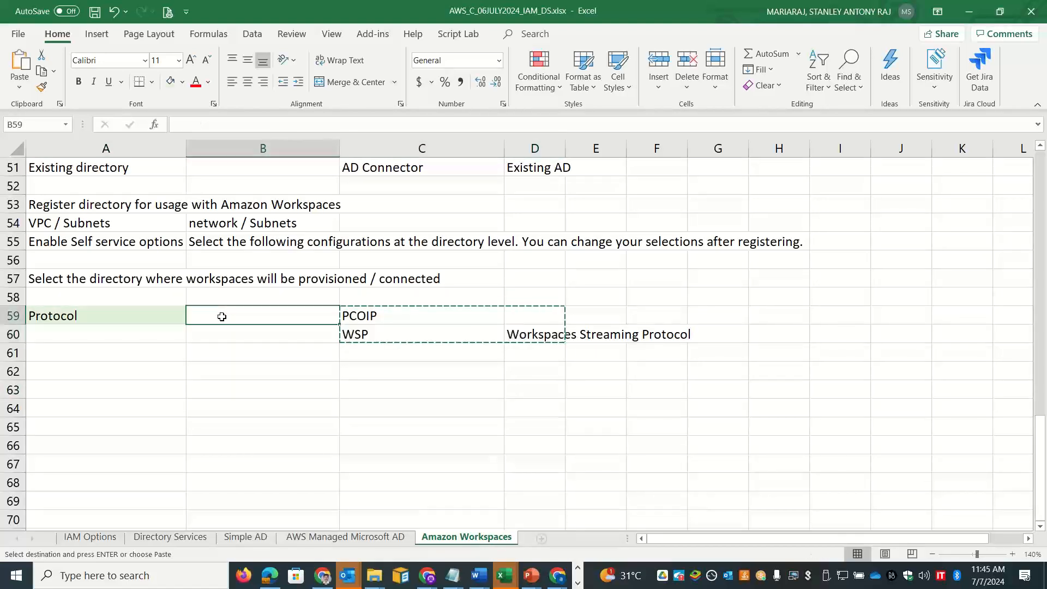
key("Return")
left_click(113, 367)
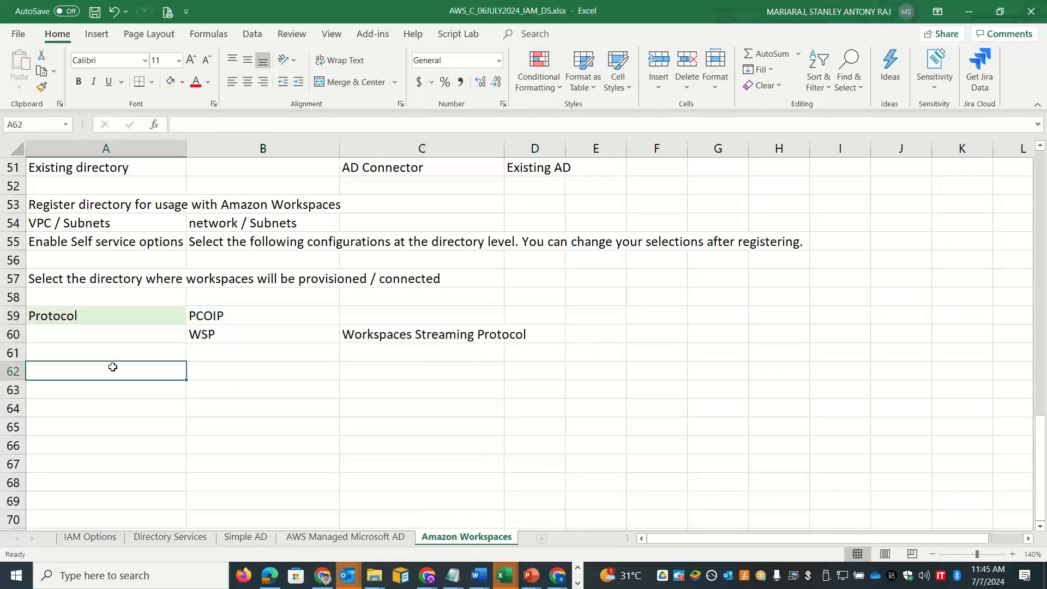
left_click(397, 357)
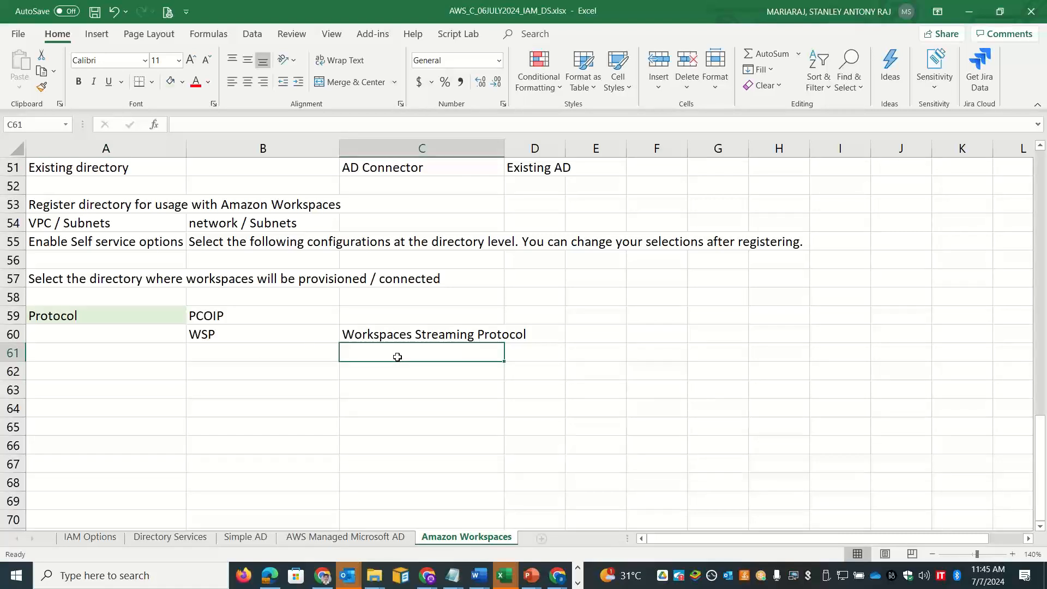
Step: Enter 'Unstable network / Latency issues' in C61 and 'Smart Card Authentication' in C62
type("Unstable network")
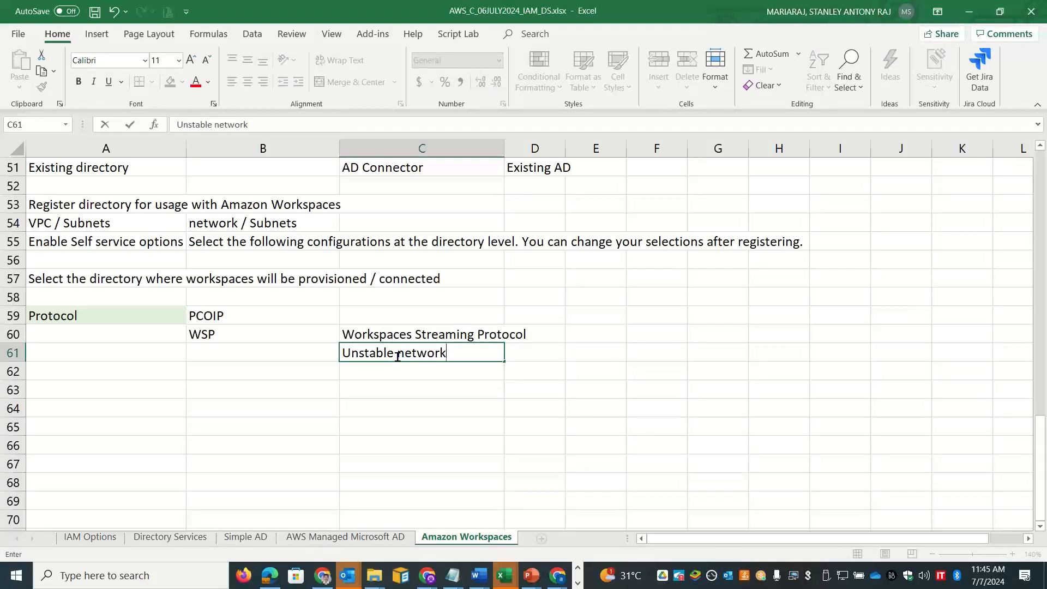
type(" / Latency issues")
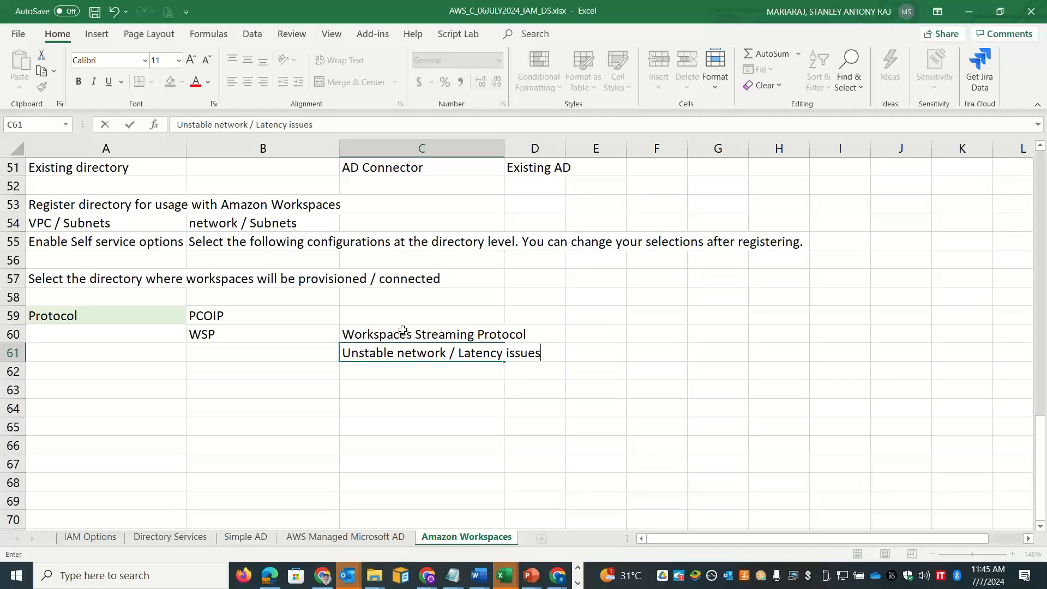
left_click(401, 334)
left_click(382, 377)
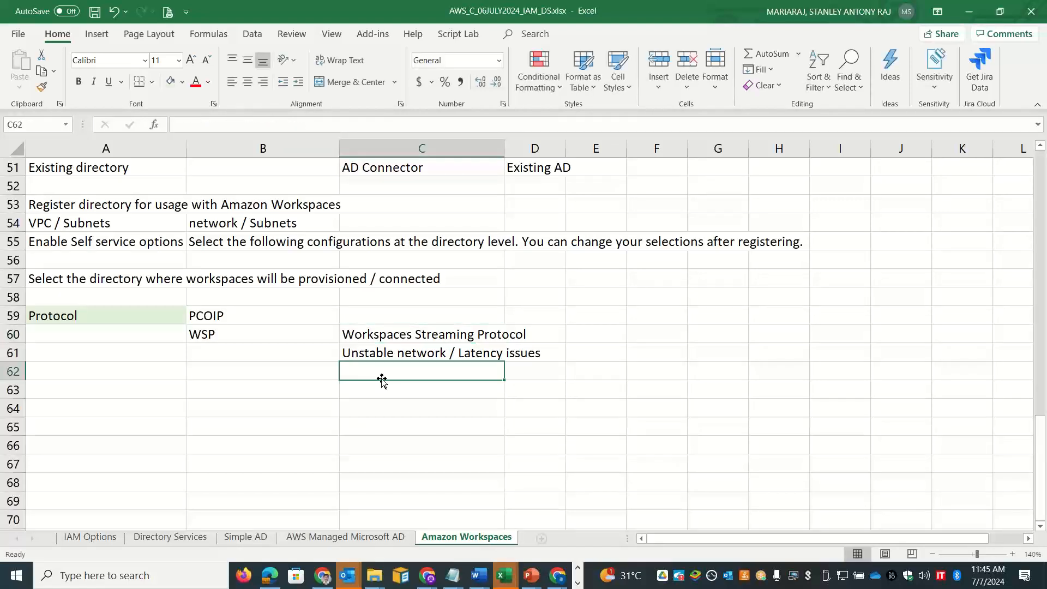
type("Smart ")
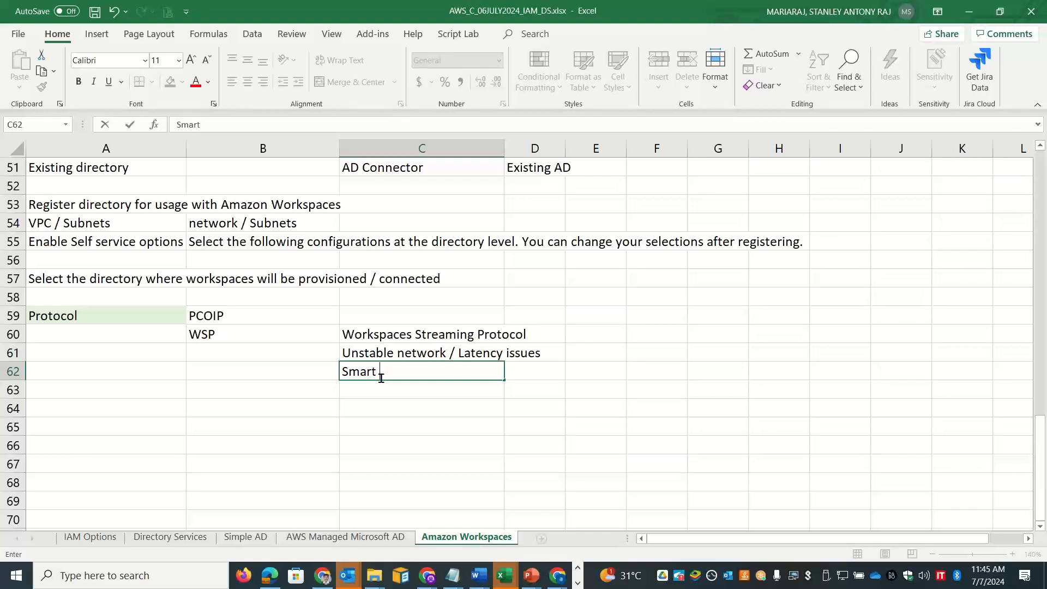
type("Card Authentication")
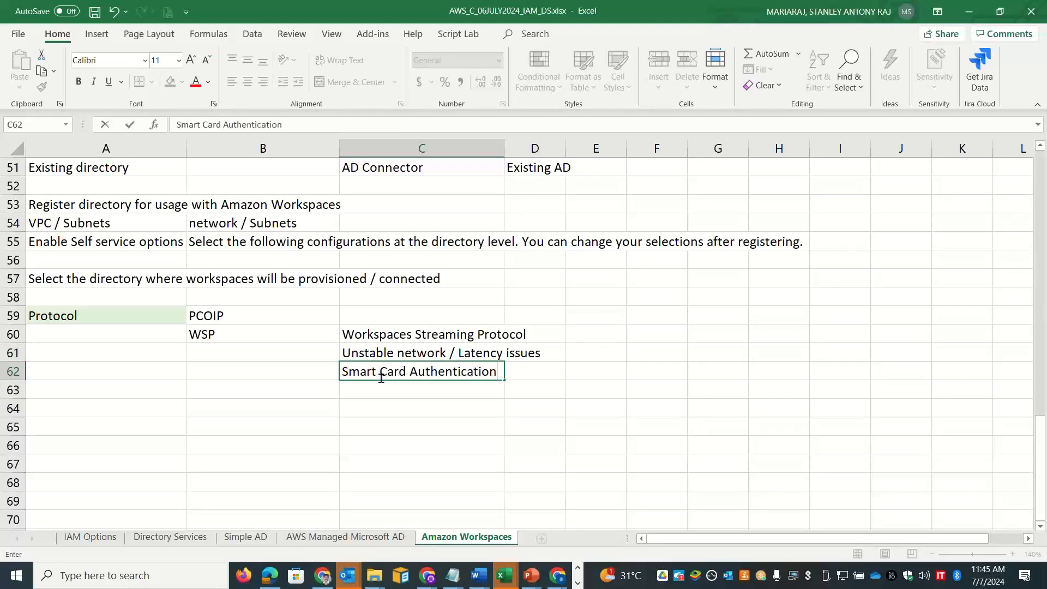
key("Return")
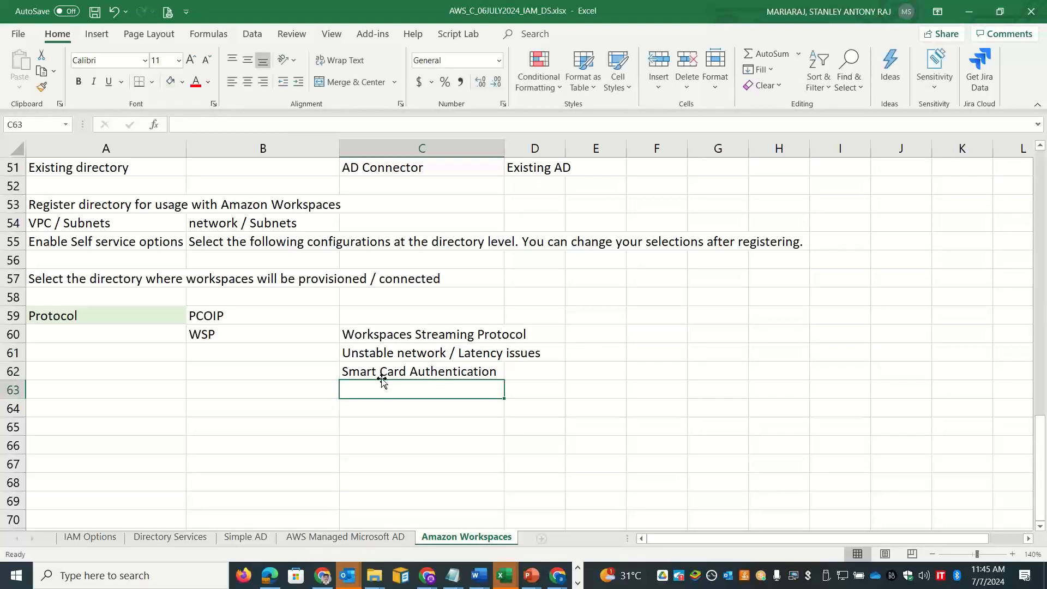
Step: Add 'Webcam insession' and a Windows 2019 web cam note to the WSP list
type("Webcam ")
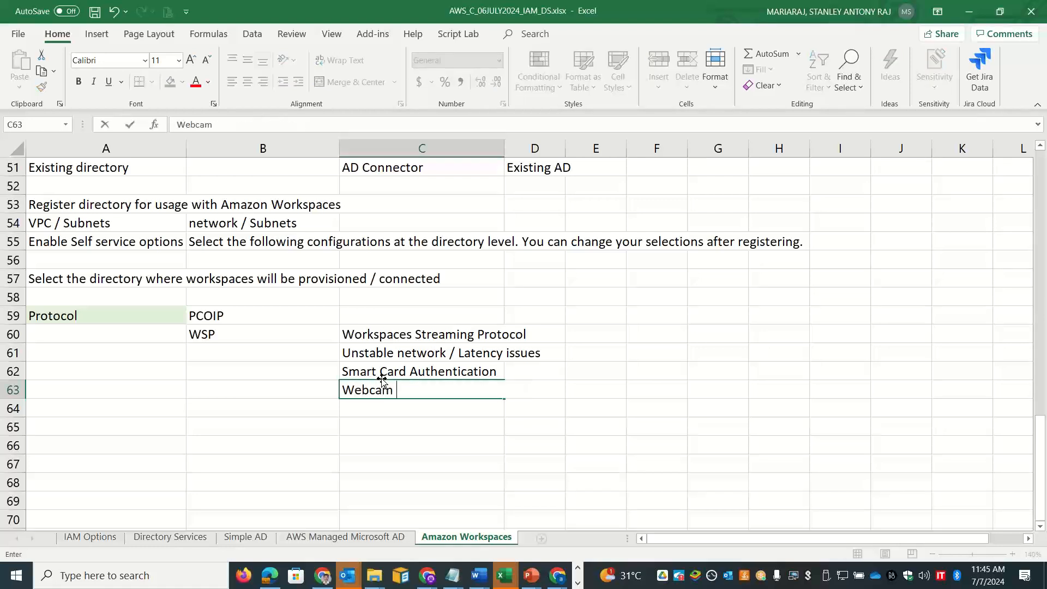
type("insession")
key("Return")
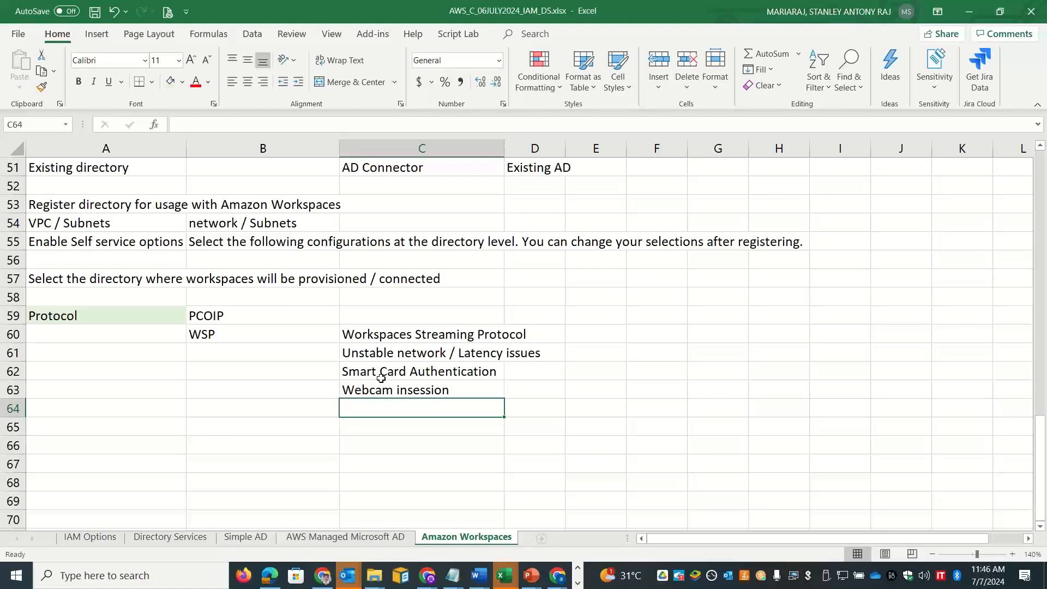
type("Wind")
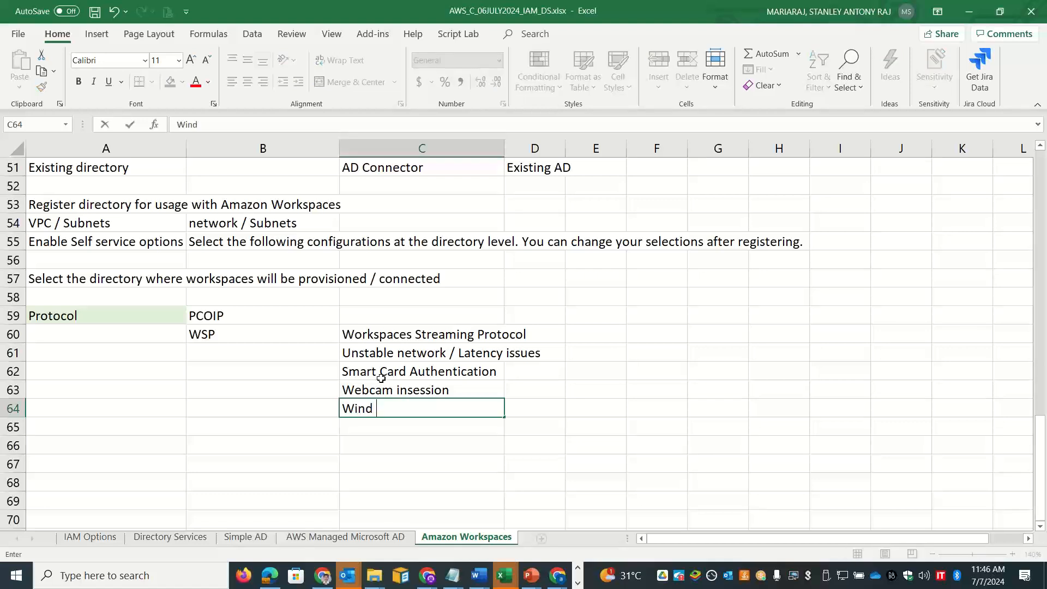
type("201")
key("BackSpace")
key("BackSpace")
key("BackSpace")
key("BackSpace")
key("BackSpace")
type("2018")
key("BackSpace")
type("9 -- web cam")
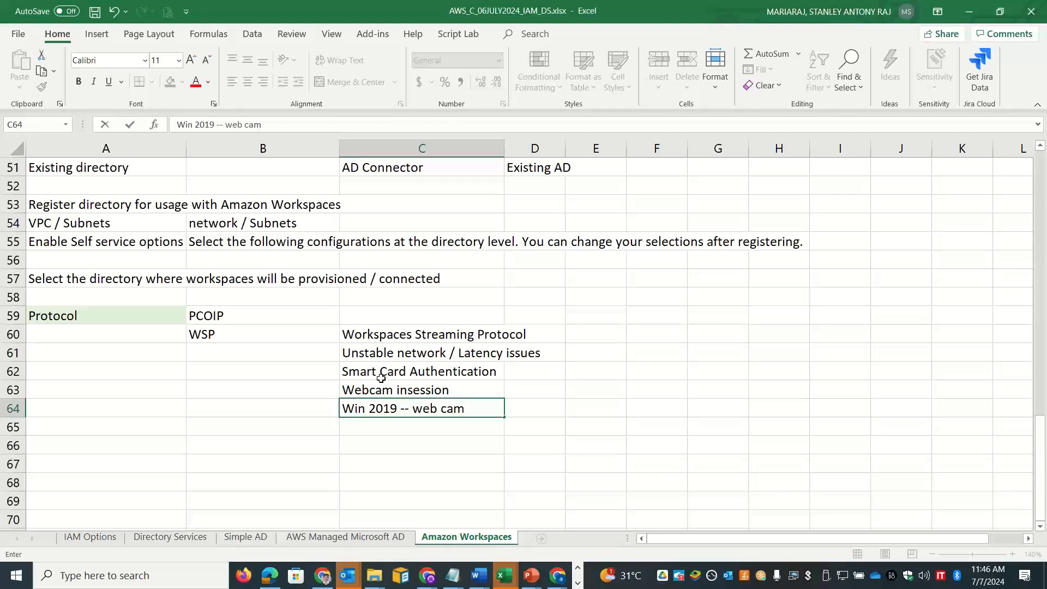
key("Return")
Step: Add 'Ubuntu Workspaces', then 'Windows 11' with 'BYOL' beside it
type("Ubu")
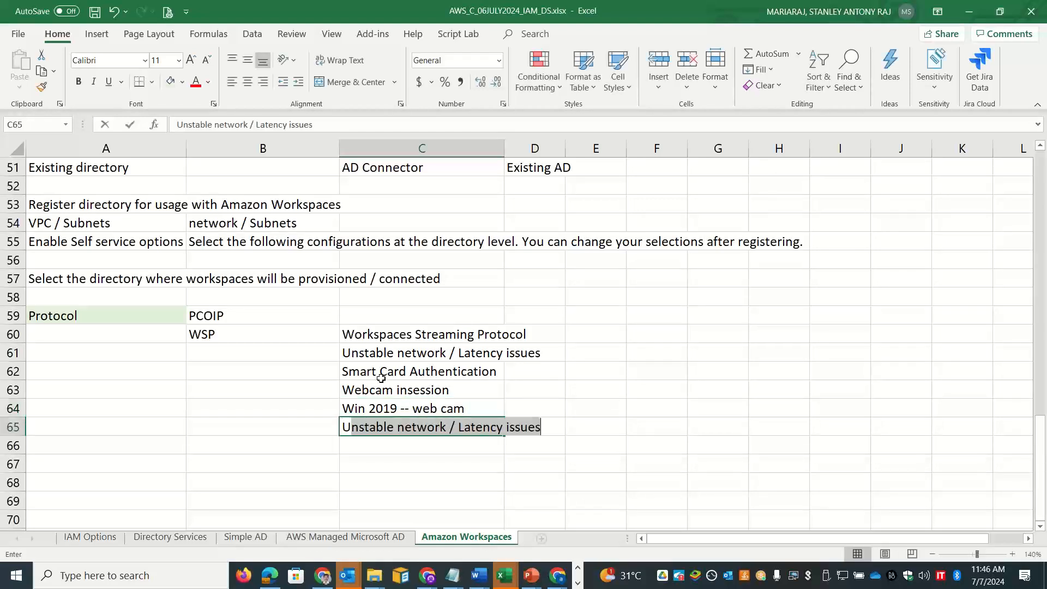
type("ntu ")
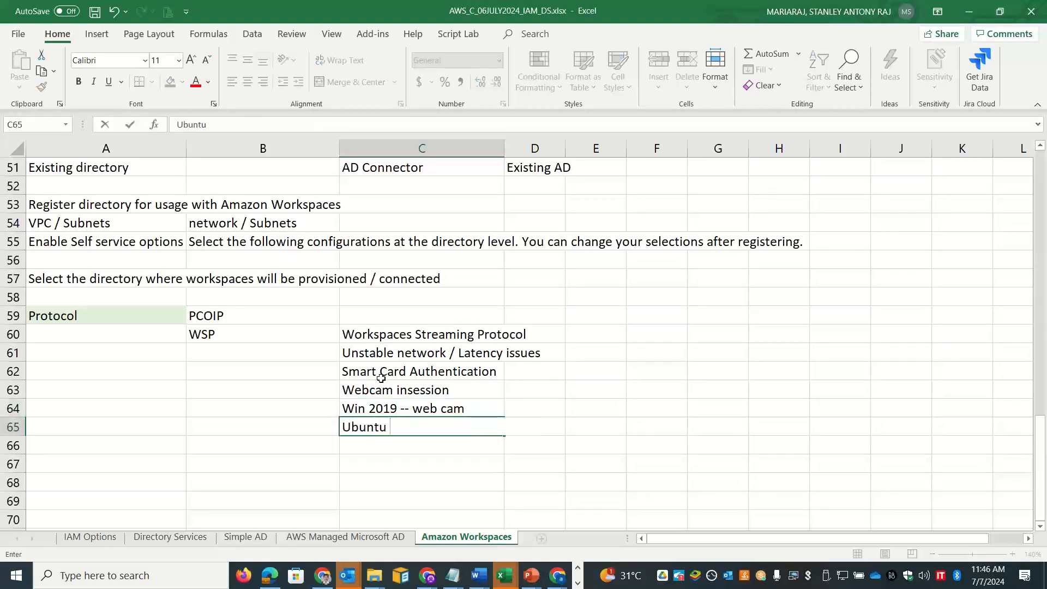
type("Workpsaces")
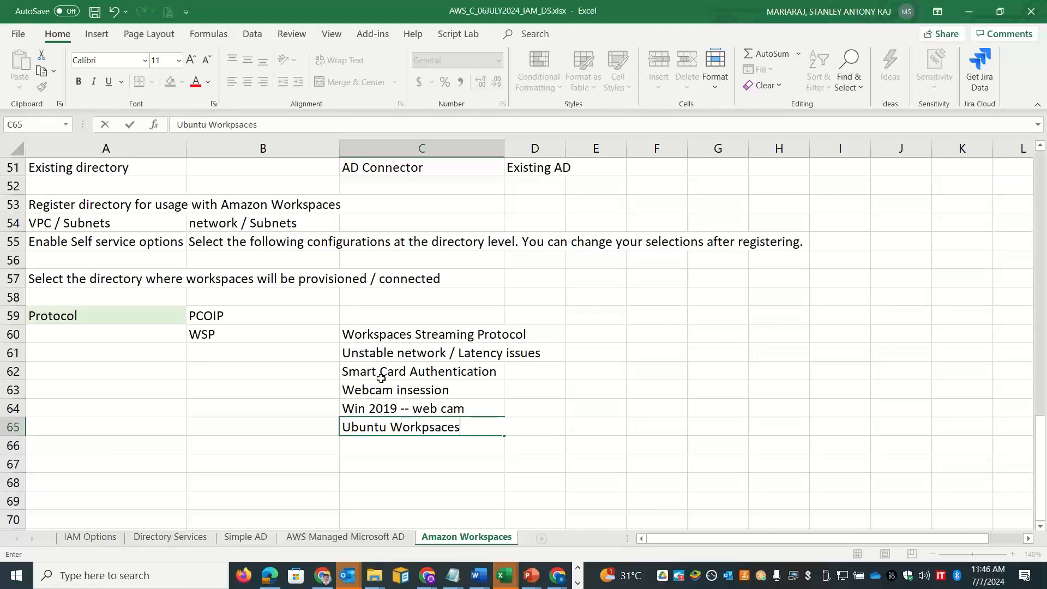
key("BackSpace")
key("BackSpace")
key("BackSpace")
key("BackSpace")
key("BackSpace")
type("pc")
key("BackSpace")
type("aces")
key("Return")
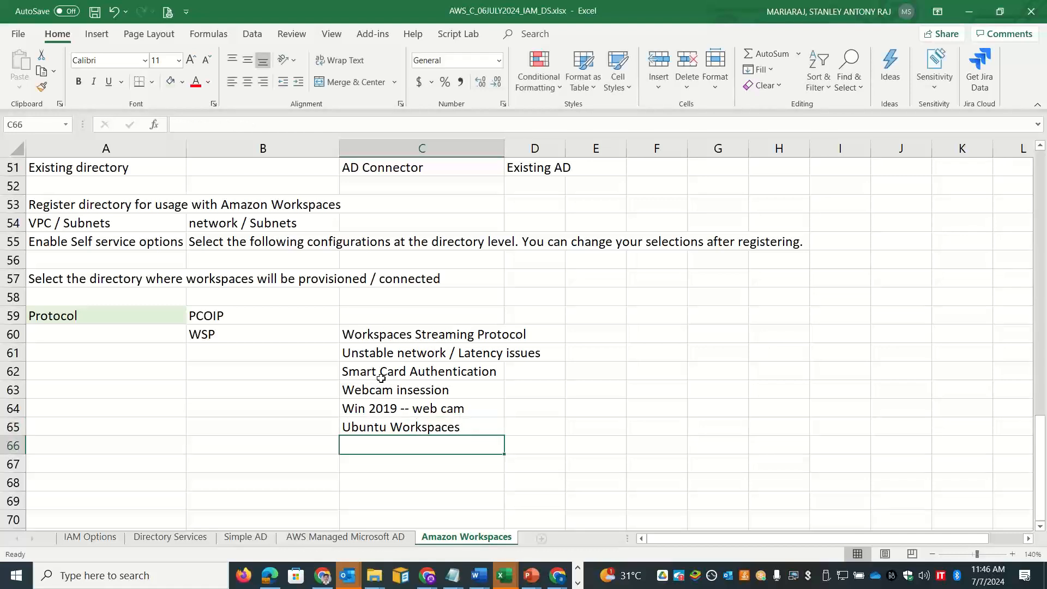
type("Windows 11")
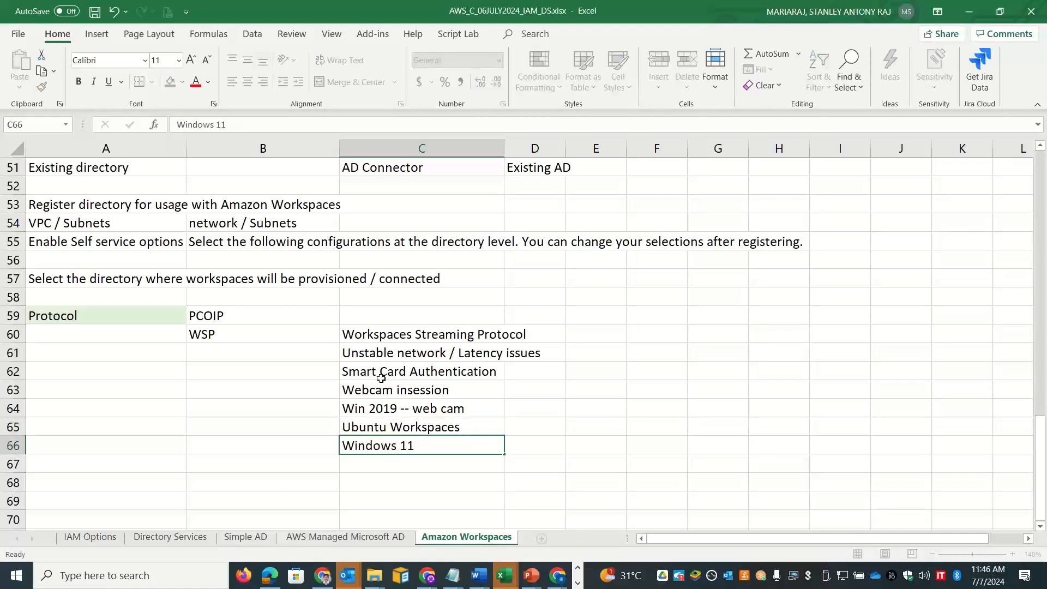
key("Tab")
type("BYOL")
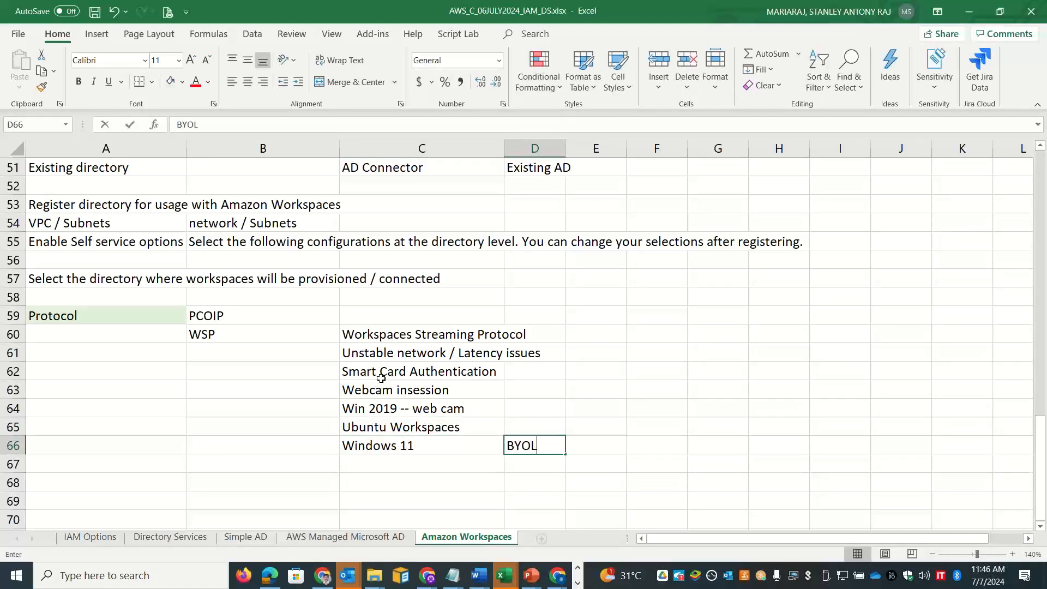
key("Return")
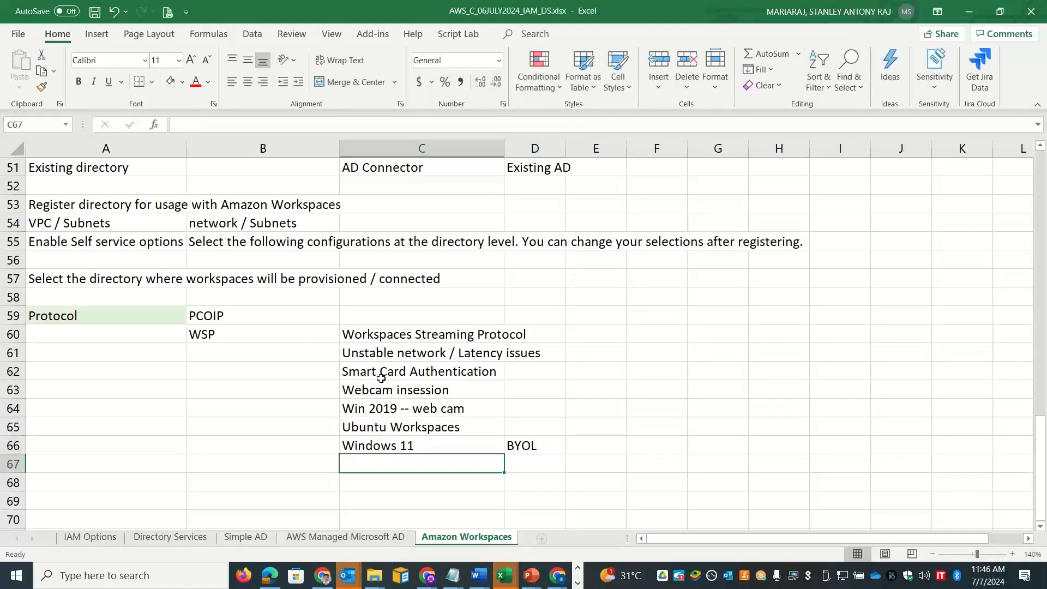
Step: Shade Workspaces Streaming Protocol light green and add 'Graphics' with 'g4dn' beside it
left_click(412, 333)
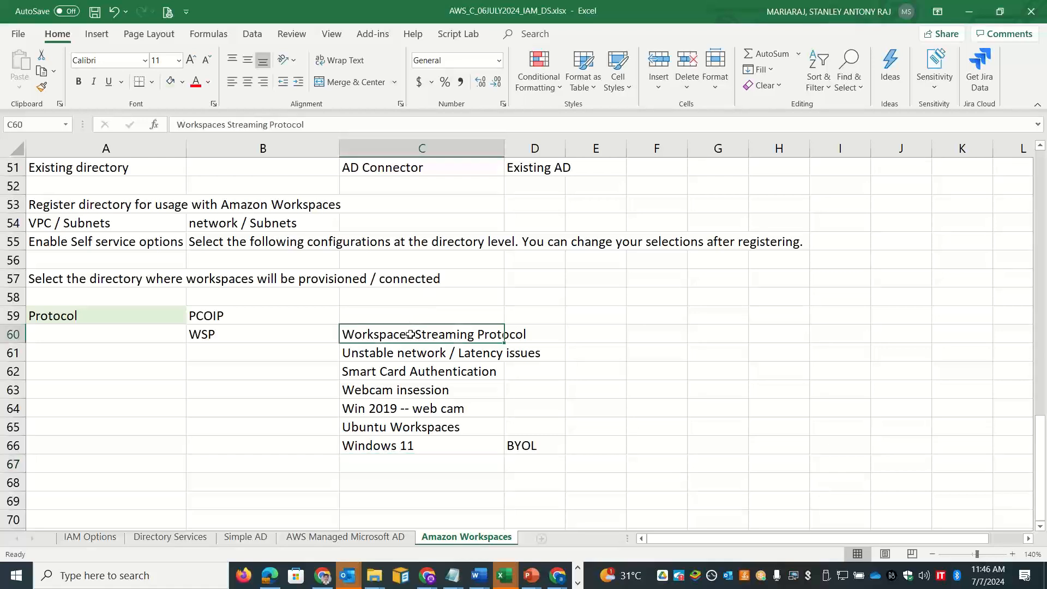
left_click(170, 81)
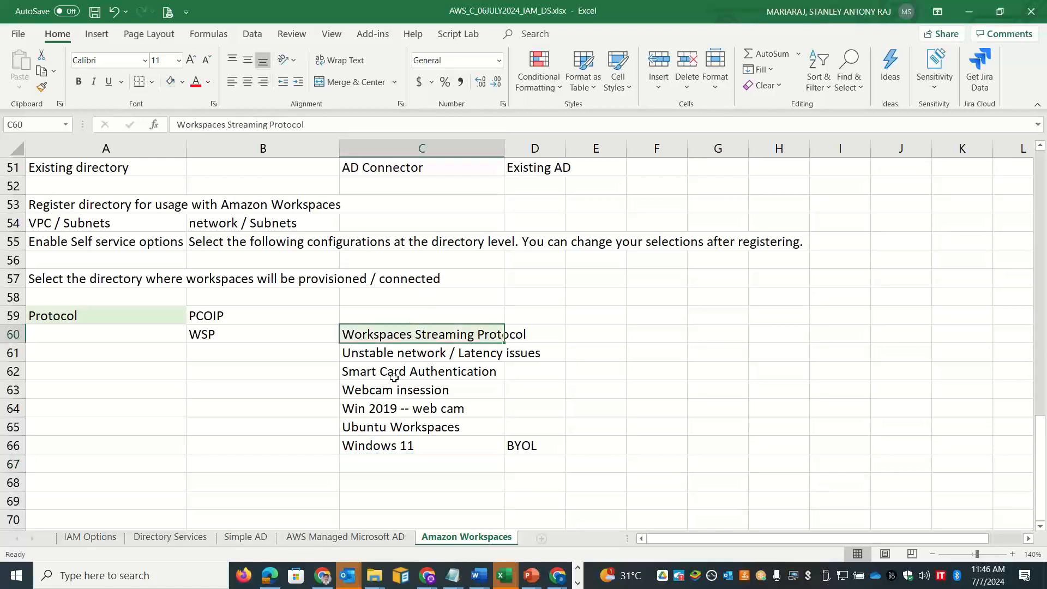
left_click(412, 465)
type("Graphics")
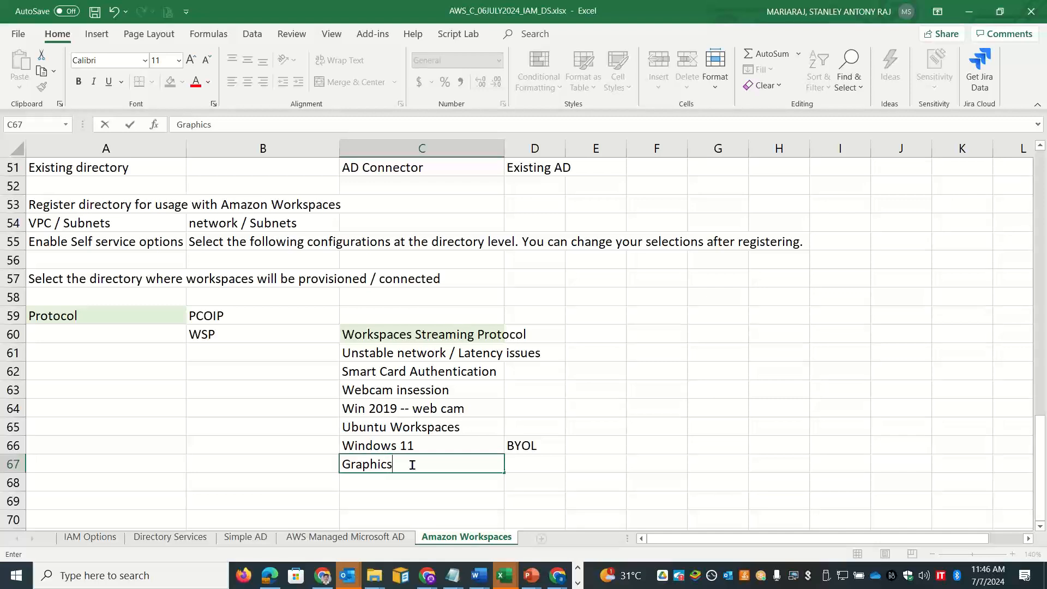
key("Tab")
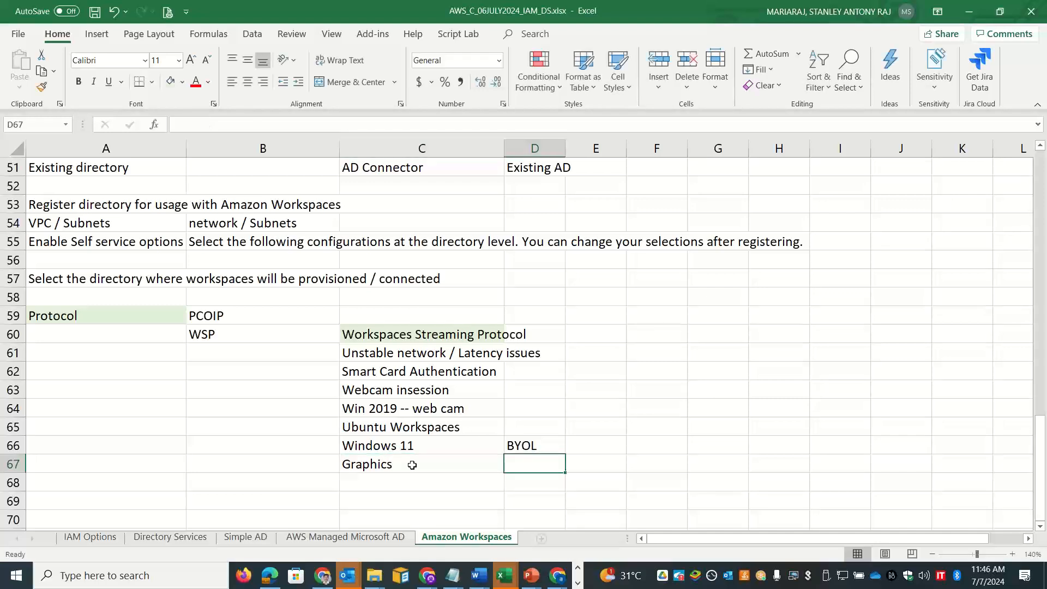
type("g")
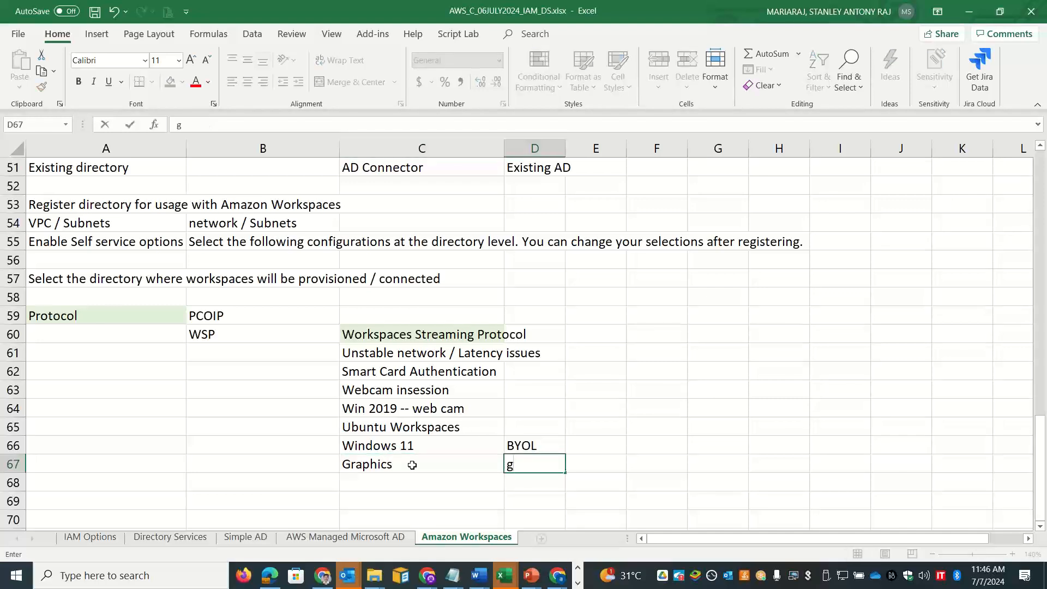
type("4dn")
key("Tab")
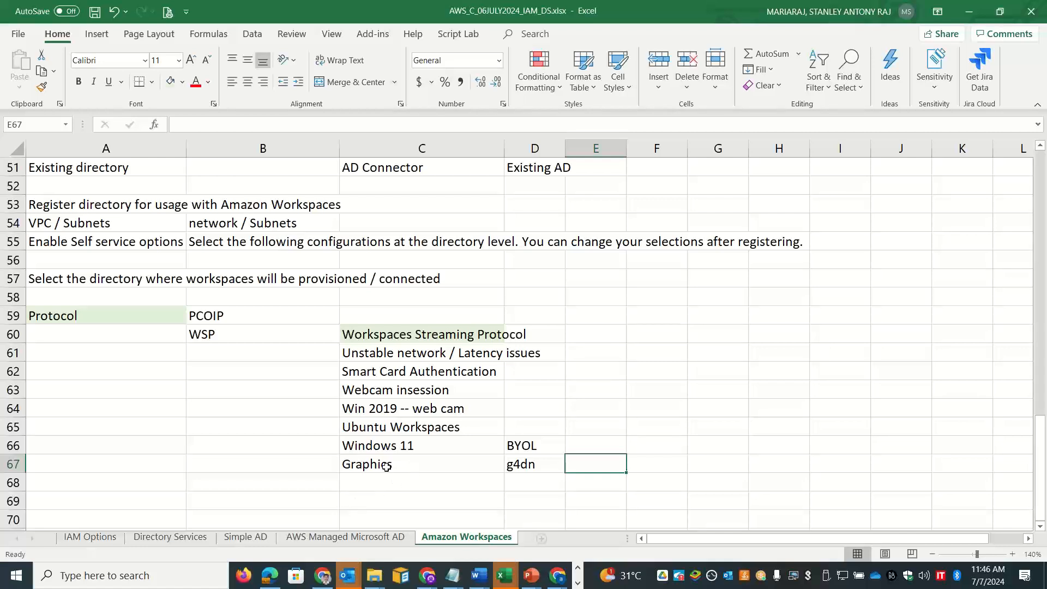
Step: Add 'Windows Hello' in C68 with 'Yubikey' beside it
left_click(389, 479)
type("Wind")
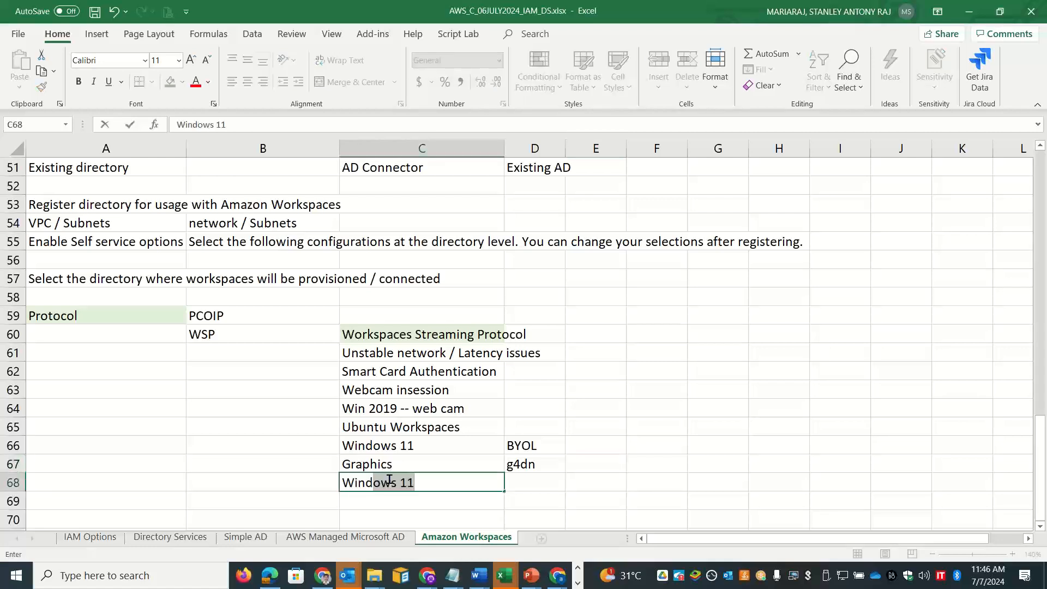
type("ows Hello")
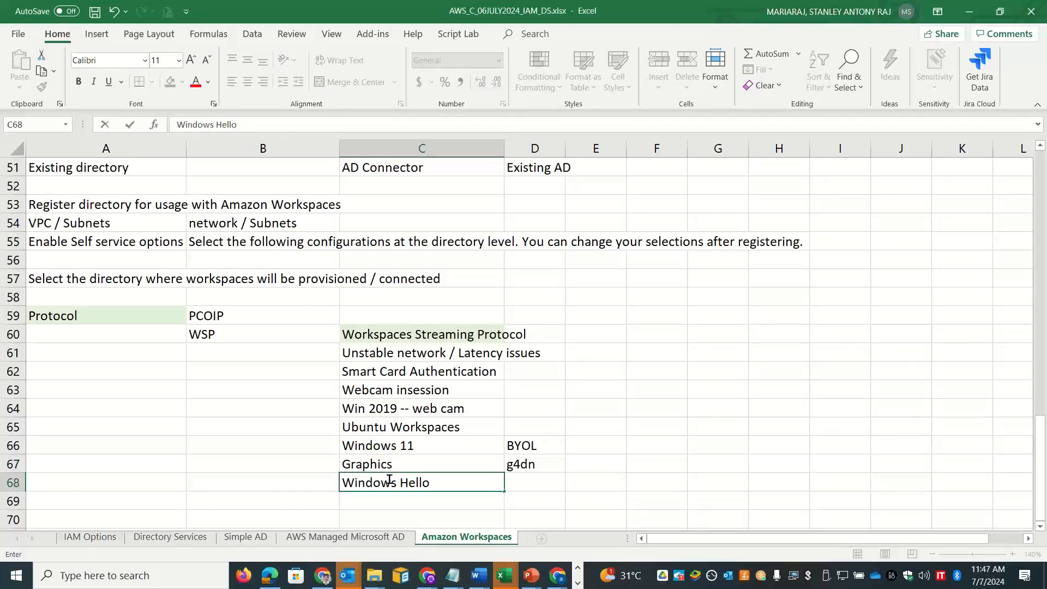
key("Tab")
type("Yubi")
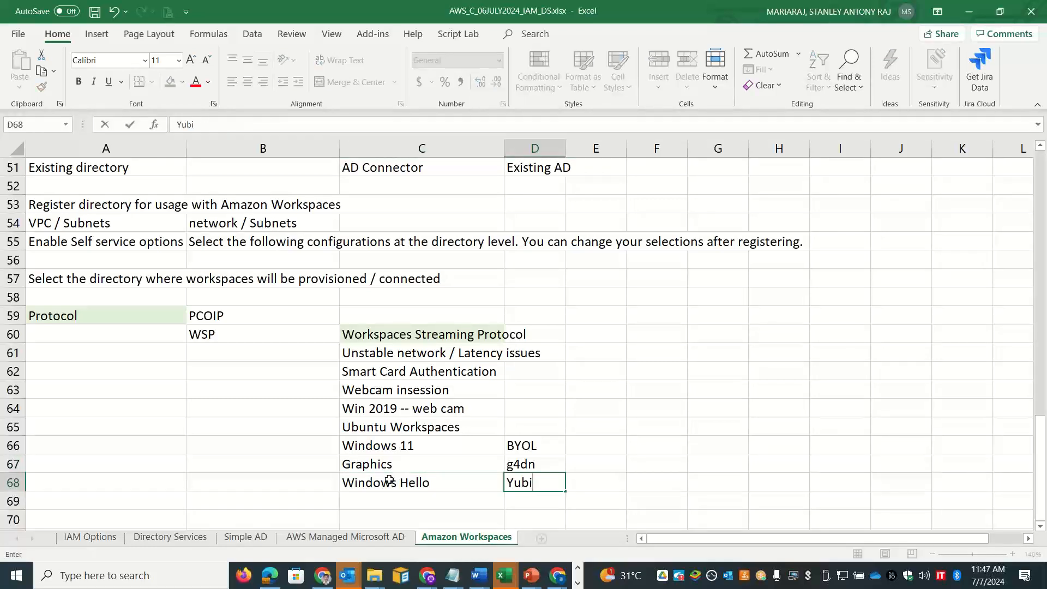
type("key")
Step: Type a Client heading in F60 with Windows, MAC OS and Web Access listed below
left_click(656, 338)
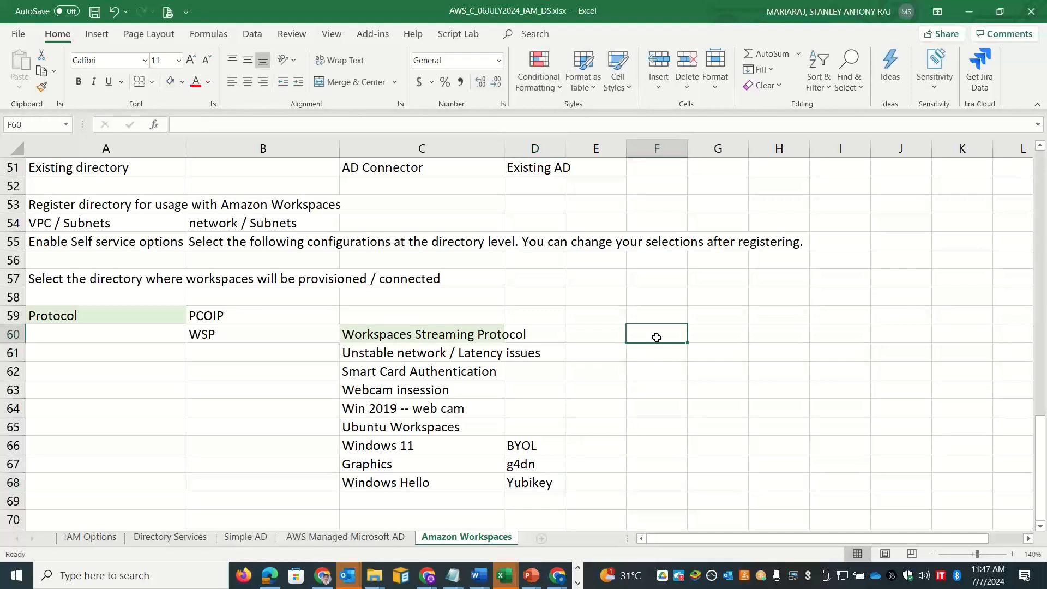
type("Client")
key("Return")
key("Right")
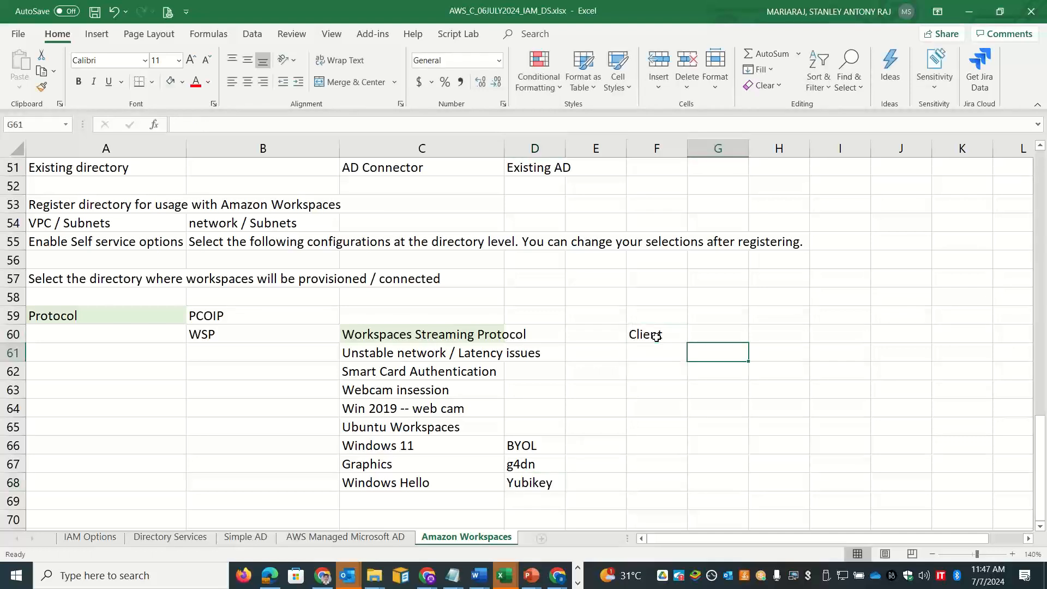
type("Windows")
key("Return")
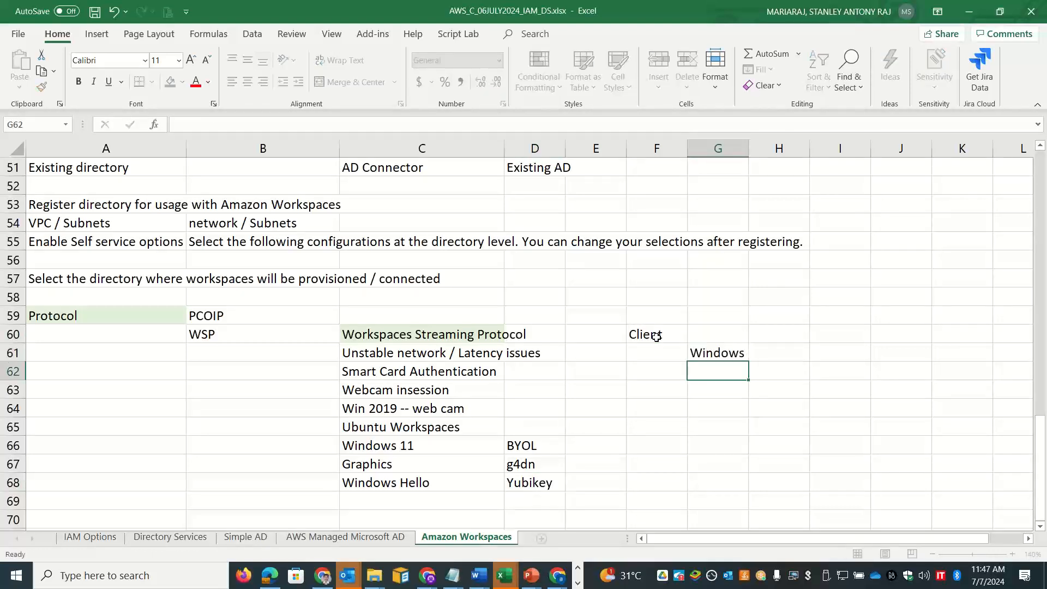
type("MAC OS")
key("BackSpace")
key("BackSpace")
key("BackSpace")
type("OS")
key("Return")
type("Web A")
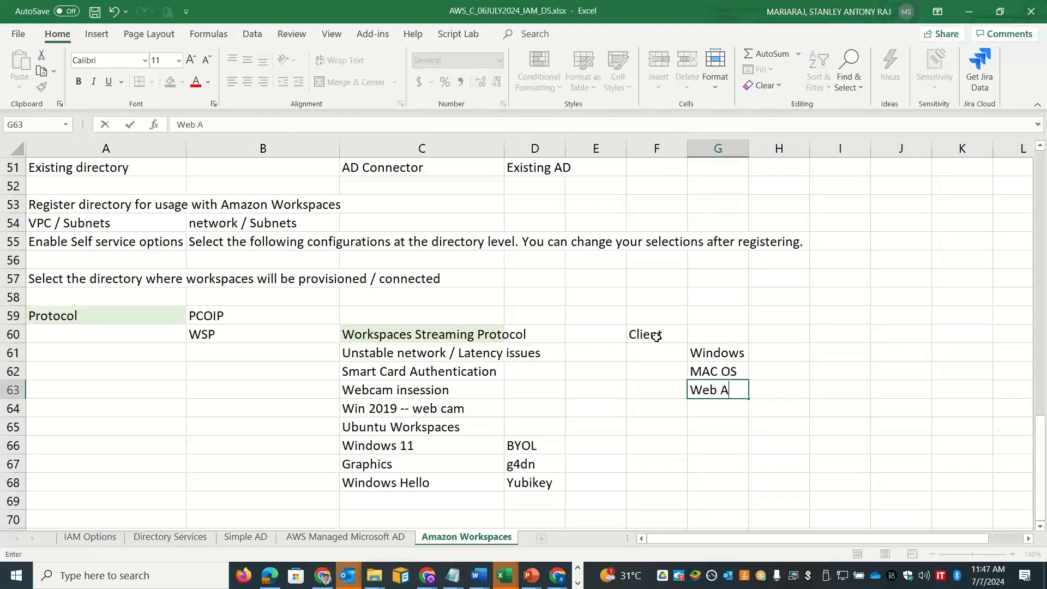
type("ccess")
Step: Move PCOIP down to B70, copy Protocol into A60 and delete the empty row 59
left_click(241, 317)
left_click_drag(243, 319, 227, 518)
left_click(121, 322)
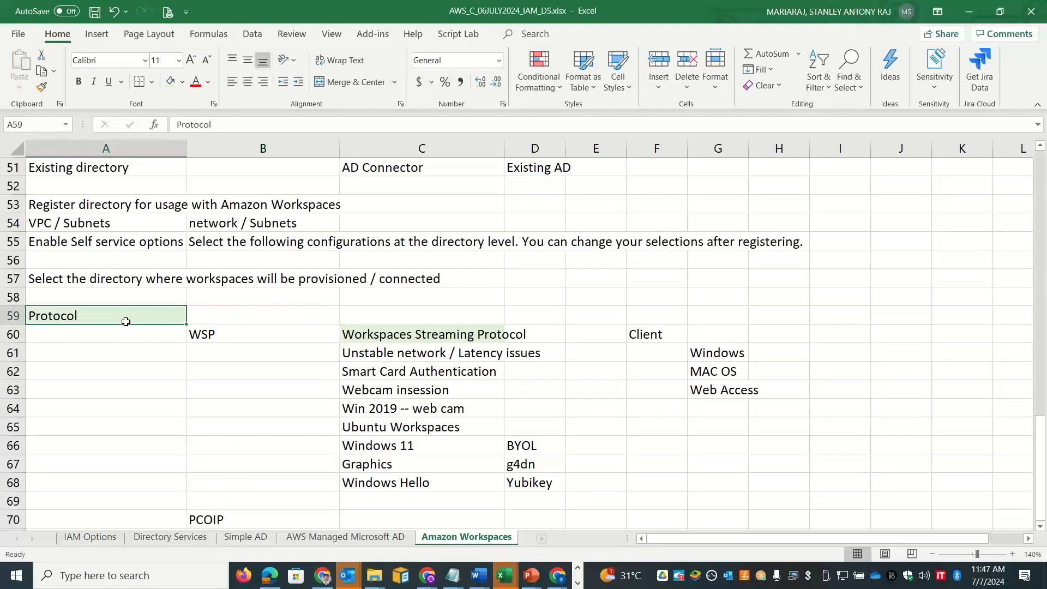
key("ctrl+c")
key("Down")
key("Return")
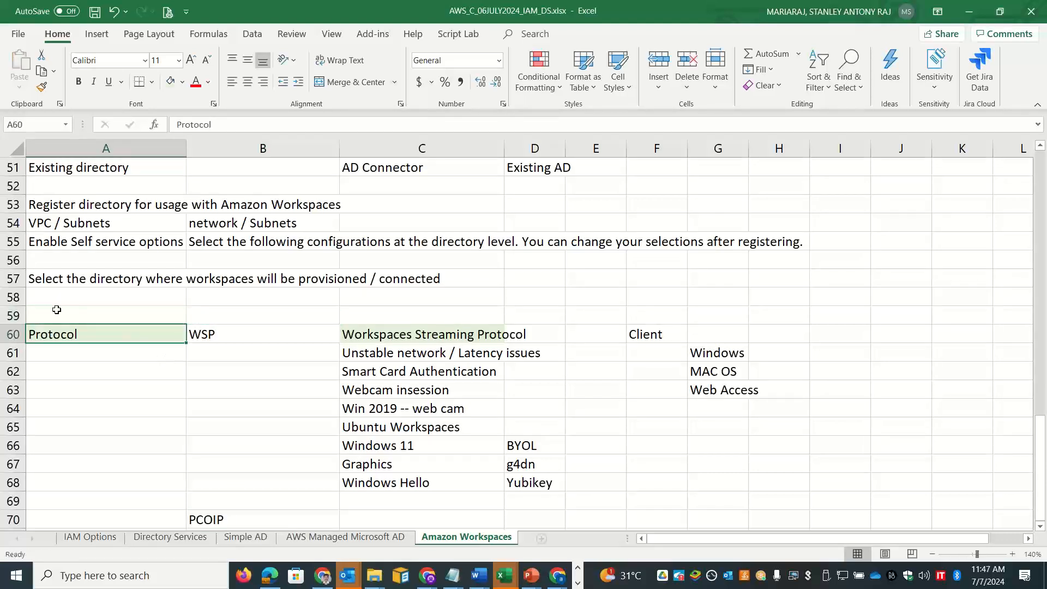
left_click(13, 315)
right_click(13, 315)
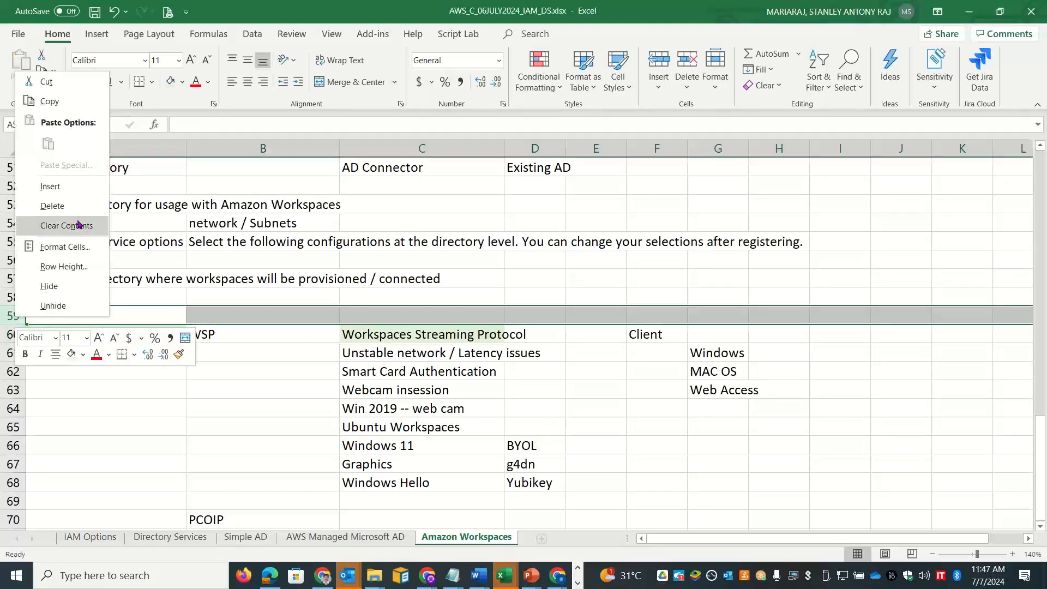
left_click(54, 205)
left_click(389, 504)
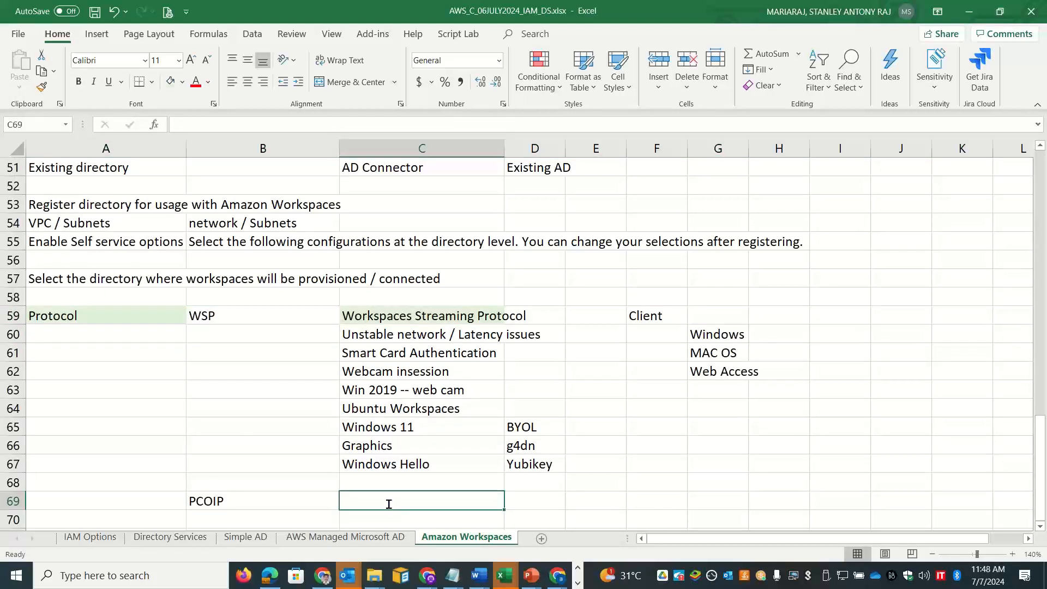
Step: Enter iPAD and Android as the first PCoIP client types in column C
type("ipc")
key("BackSpace")
key("BackSpace")
type("PAD")
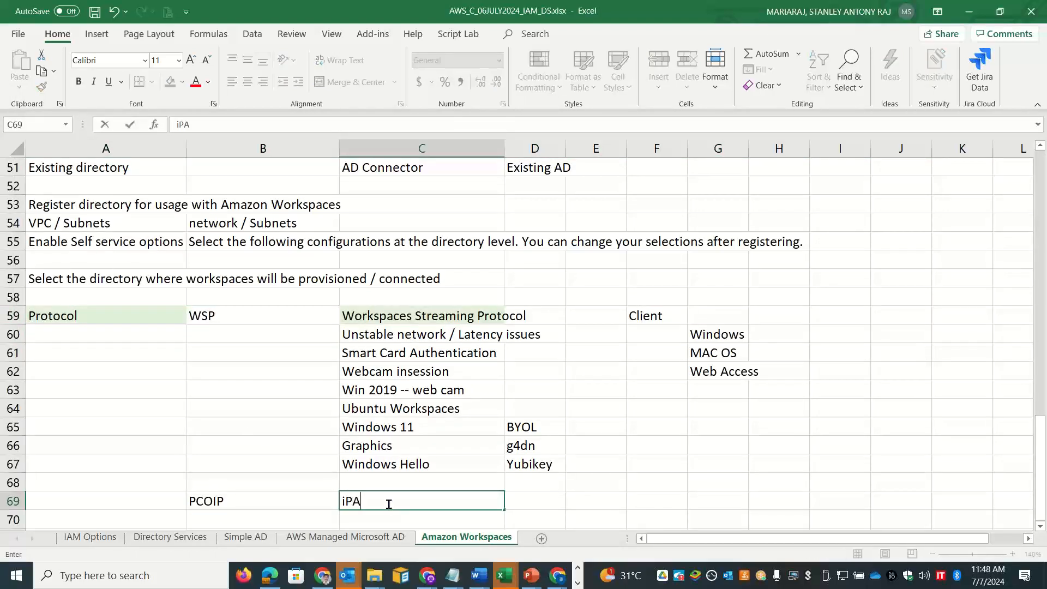
key("Return")
type("ANsd")
key("BackSpace")
key("BackSpace")
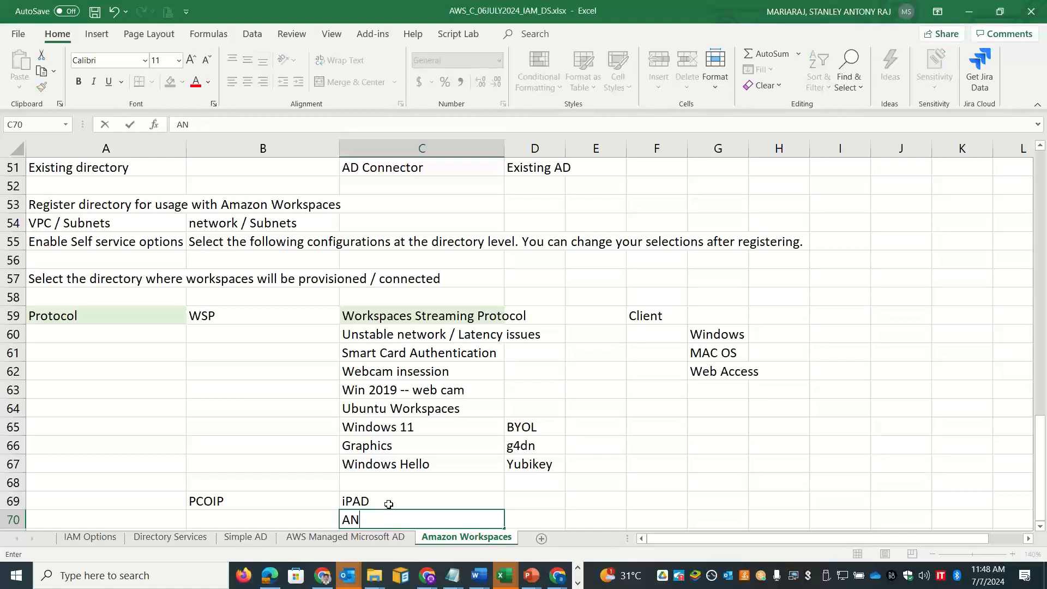
key("BackSpace")
type("ndrodi")
key("BackSpace")
key("BackSpace")
type("id")
key("Return")
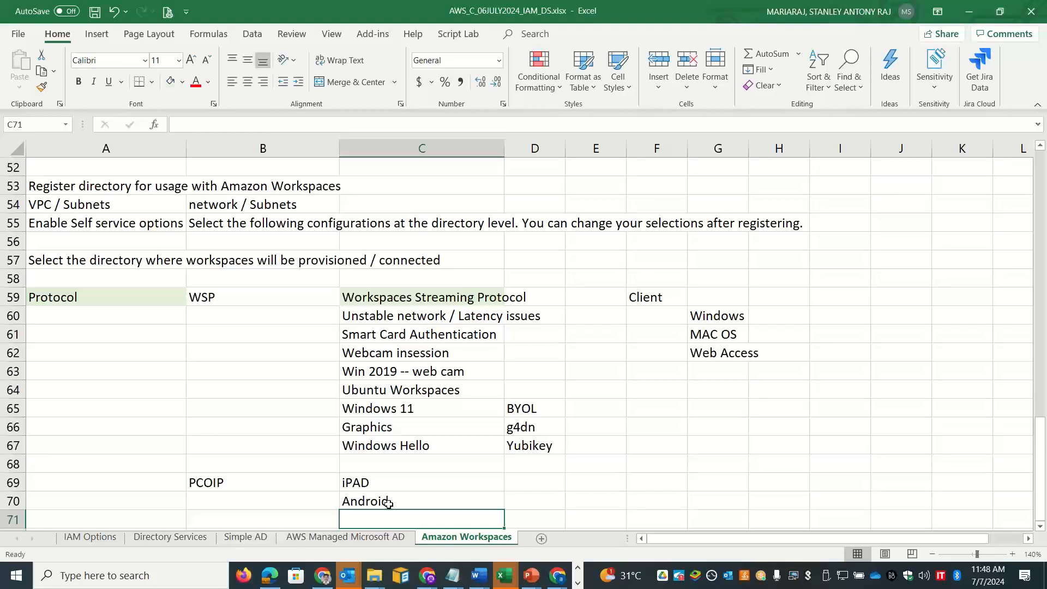
Step: Add 'Teradici - Zero Client', 'Non Smart Card use cases' and 'China -- Region' below
type("Tera")
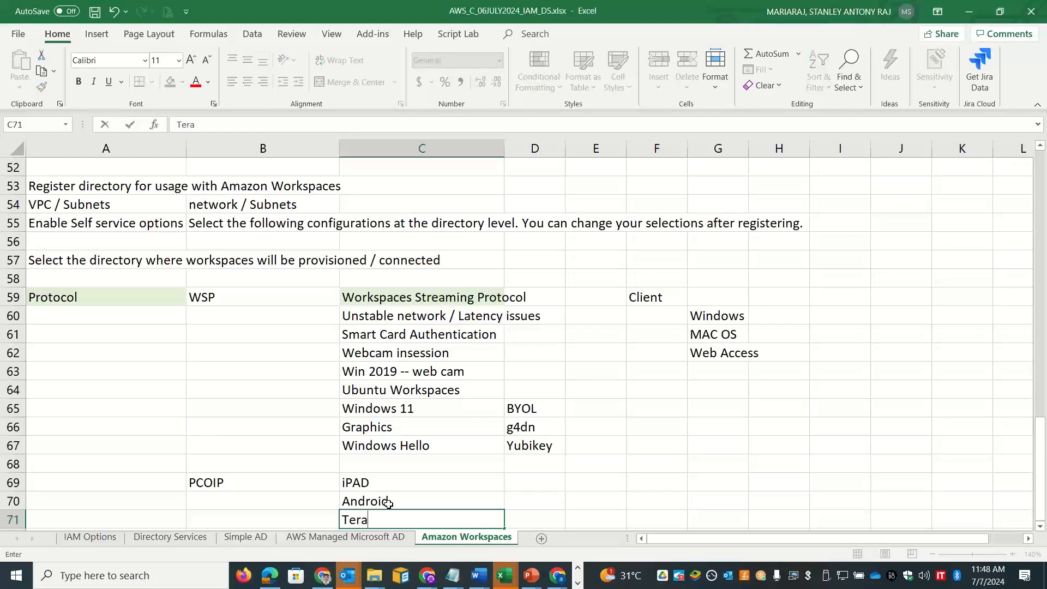
type("dici - Zero Client")
key("Return")
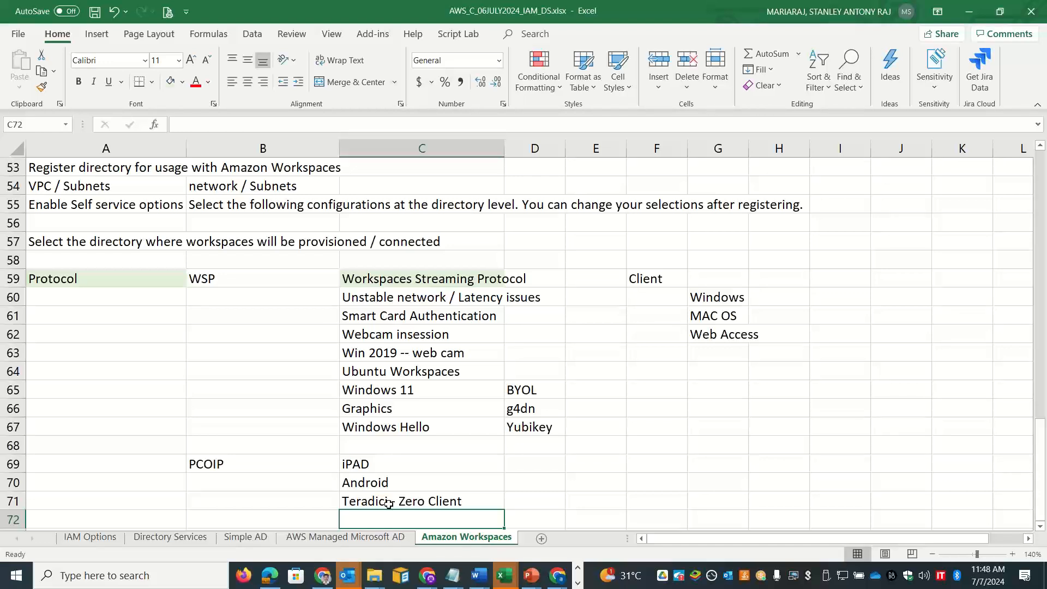
type("Non Smart ")
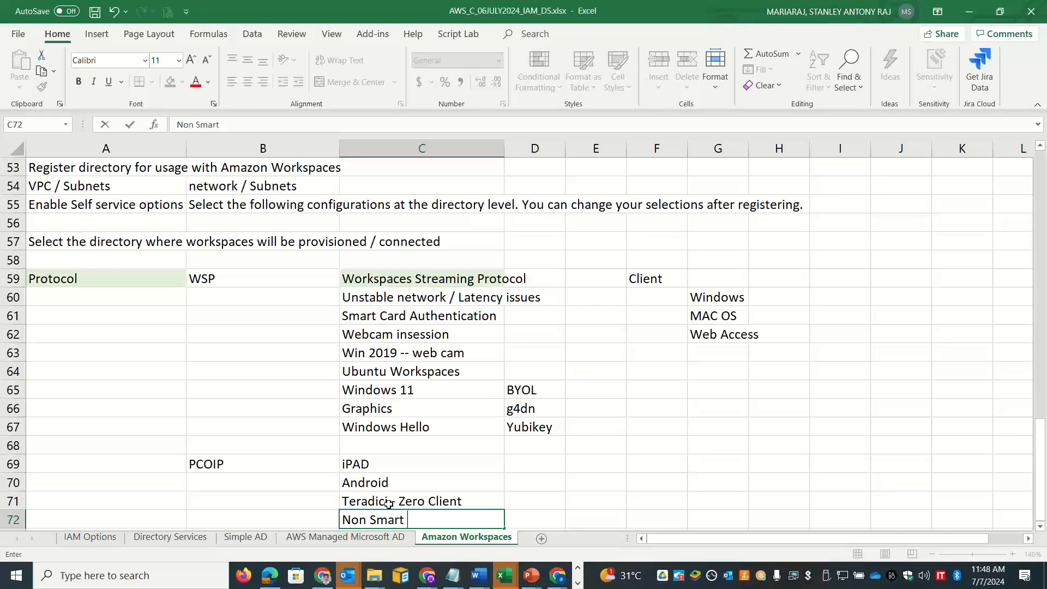
type("Card use cases")
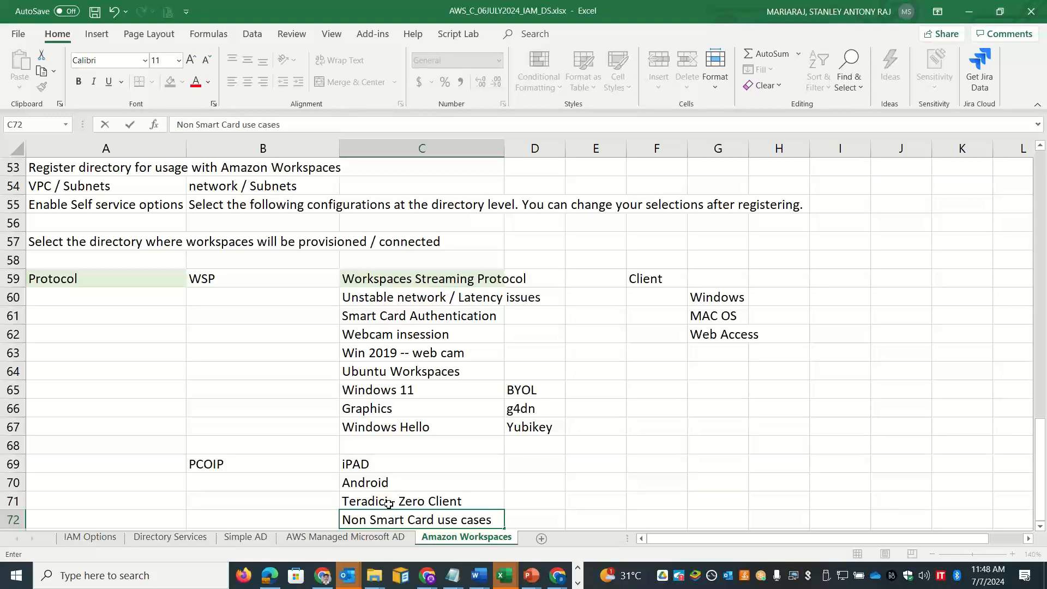
key("Return")
type("China -- Region")
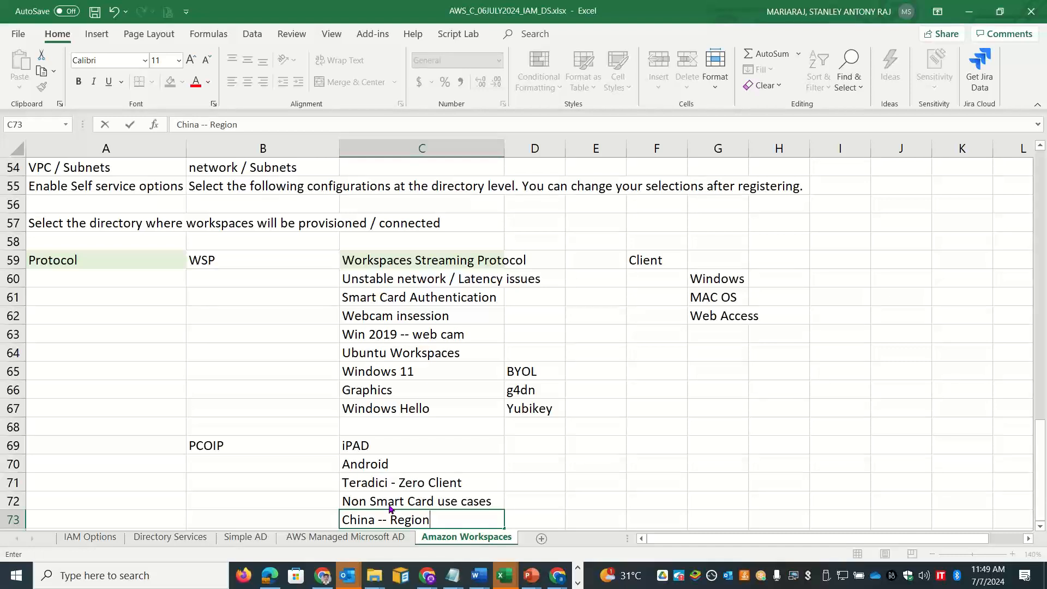
Step: Refresh the WorkSpaces list, select the Ubuntu 22.04 WorkSpace and review its Actions without choosing one
key("alt+Tab")
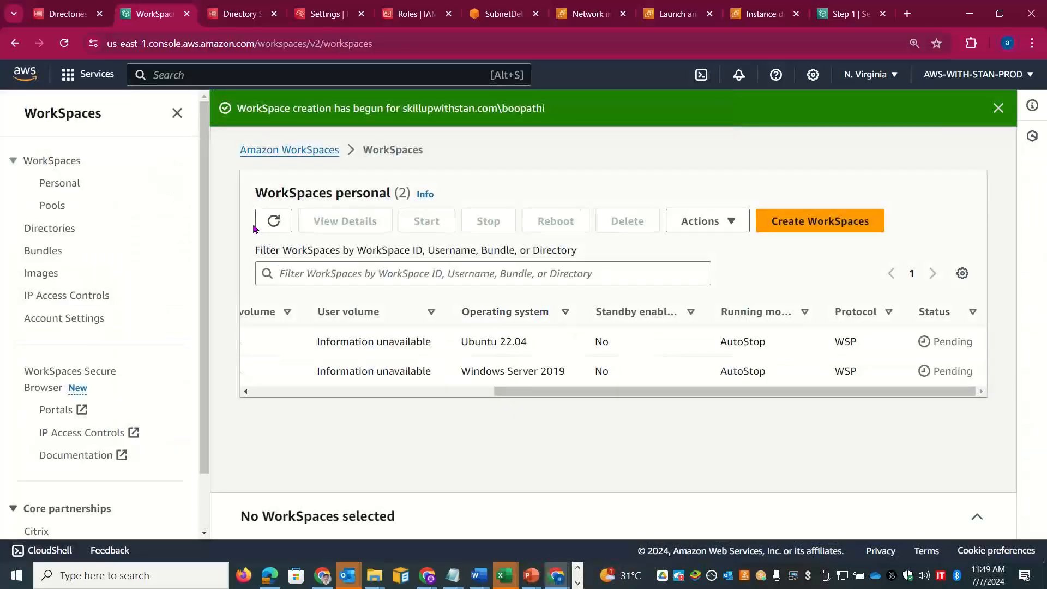
left_click(274, 221)
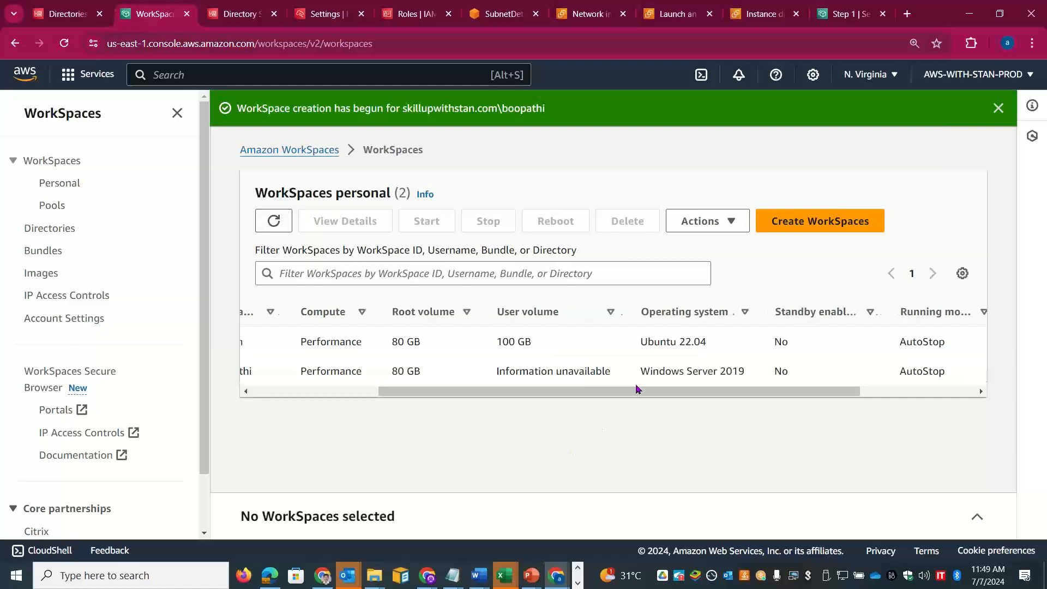
left_click_drag(785, 392, 715, 401)
left_click_drag(551, 400, 426, 400)
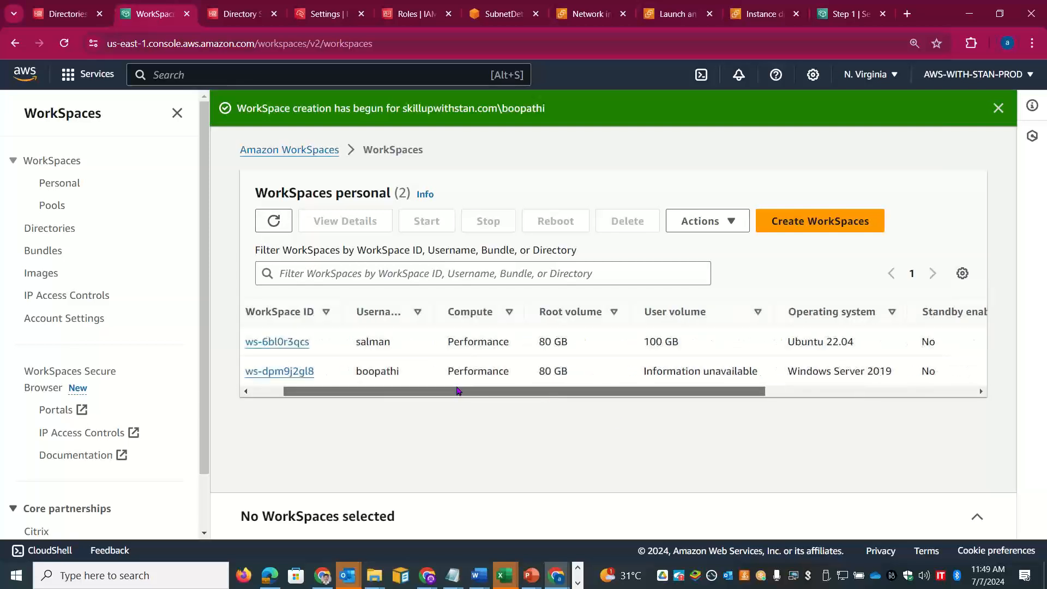
left_click(260, 342)
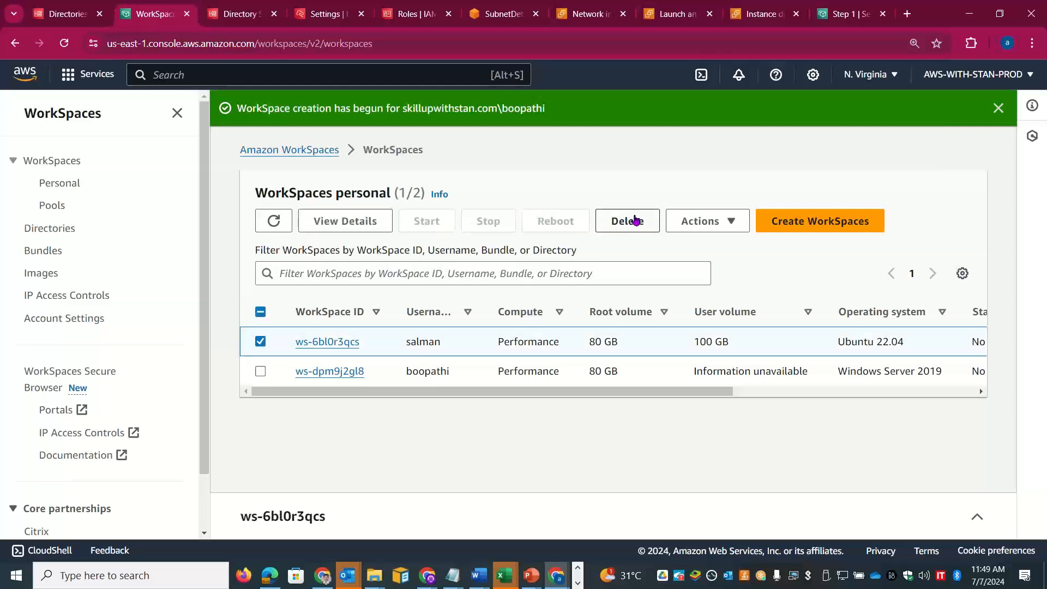
left_click(734, 218)
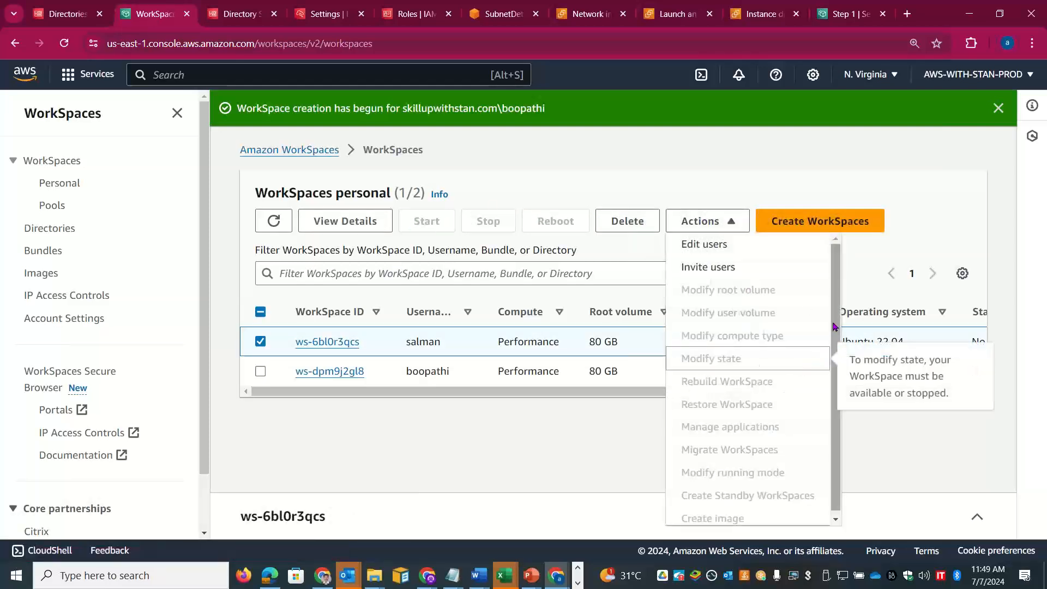
left_click_drag(835, 323, 835, 429)
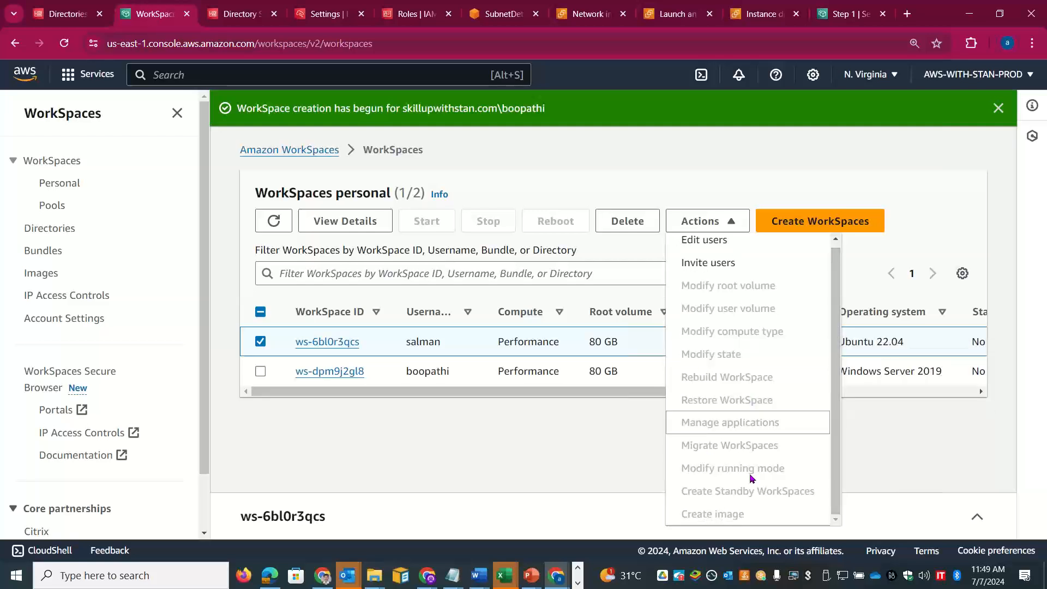
mouse_move(714, 426)
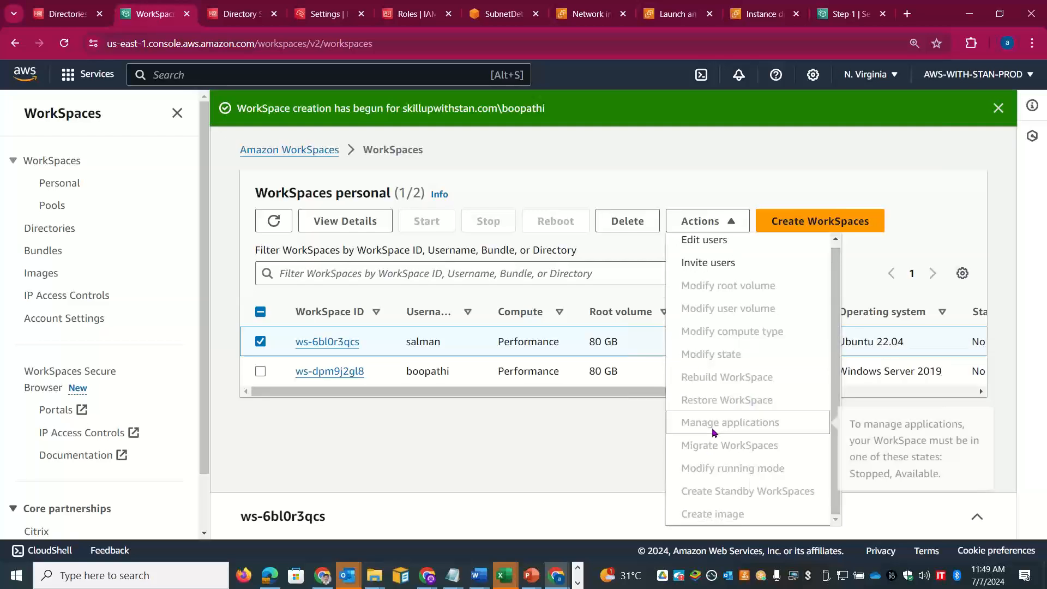
left_click(458, 445)
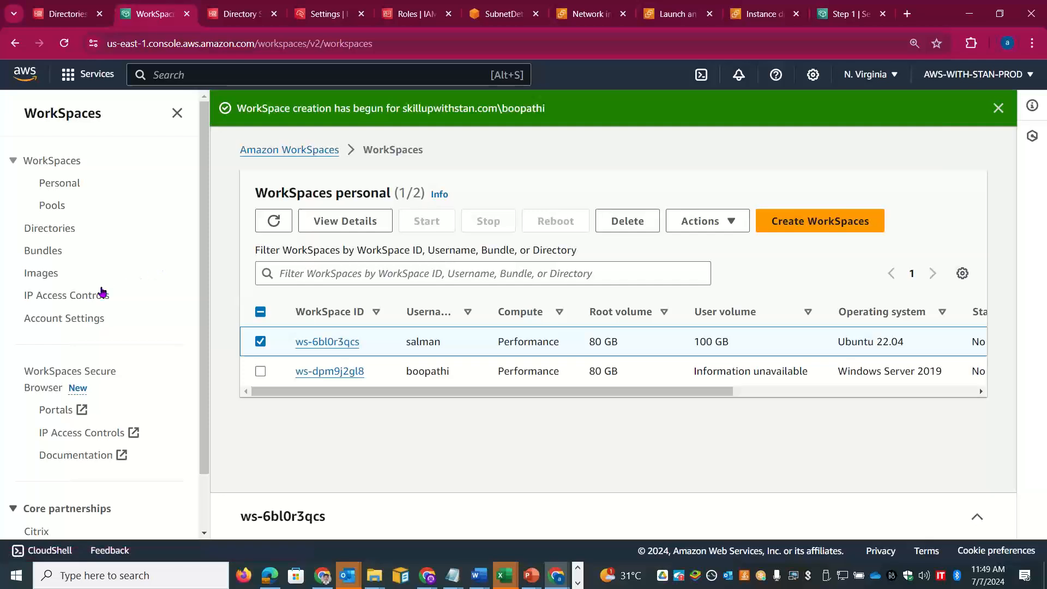
Step: Open the WorkSpaces Images page, which shows zero images
left_click(40, 275)
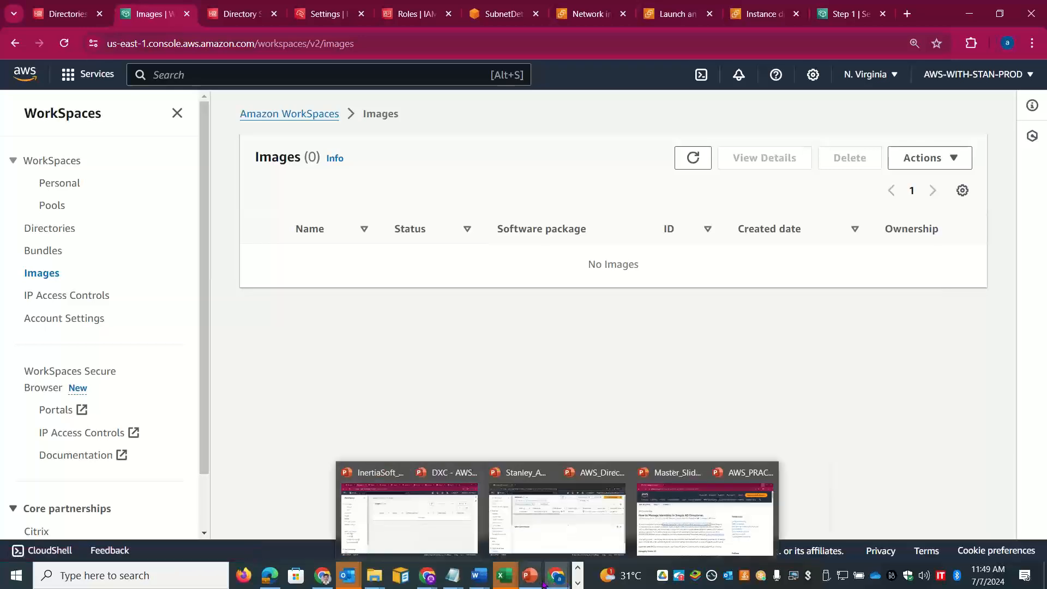
mouse_move(530, 575)
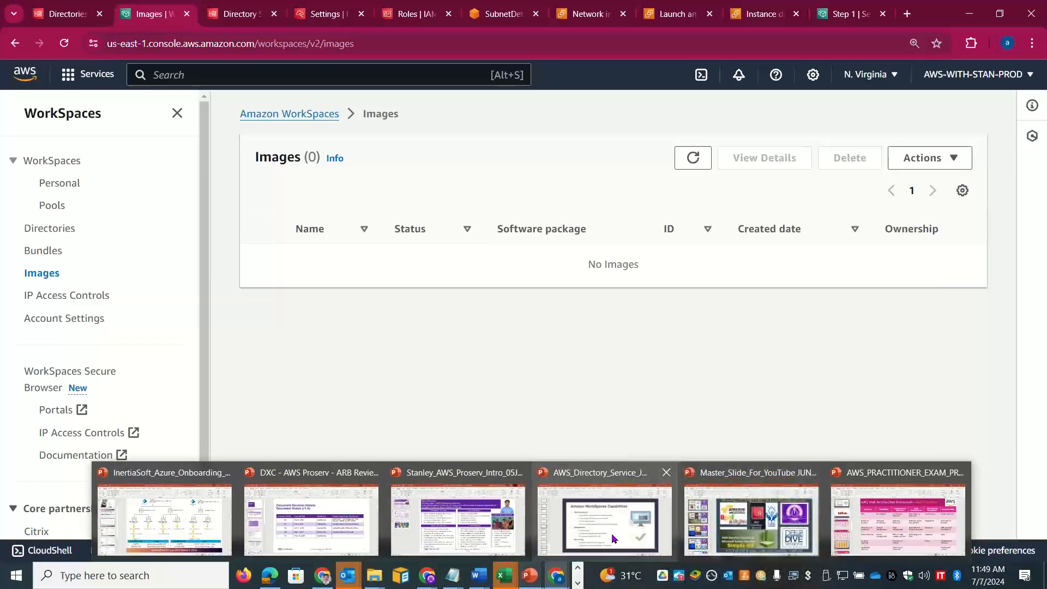
left_click(604, 518)
Step: Browse back from slide 62 through the WorkSpaces slides to slide 59, Amazon WAM
left_click(49, 526)
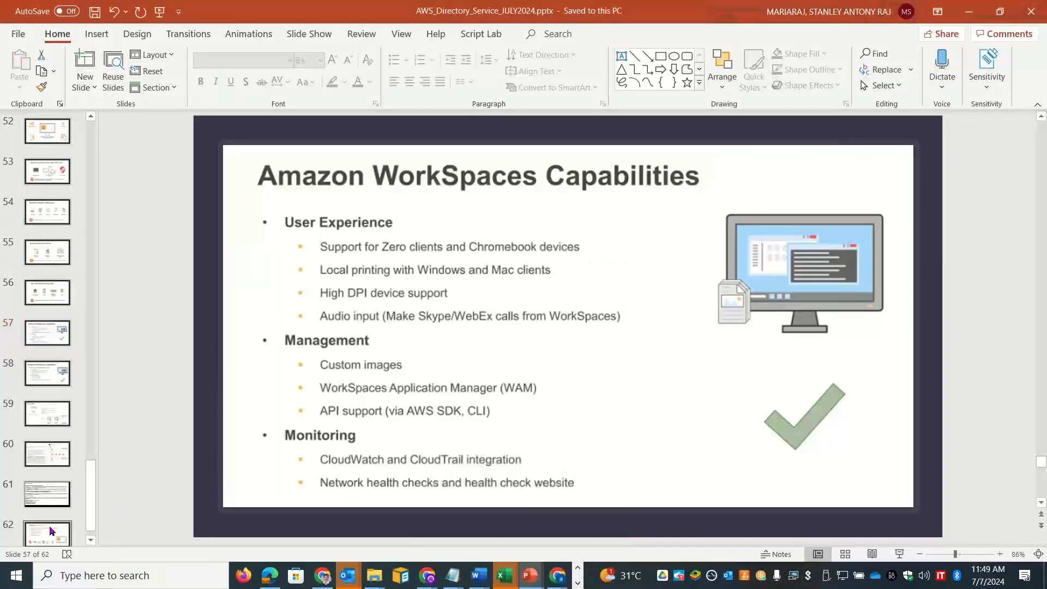
left_click(54, 478)
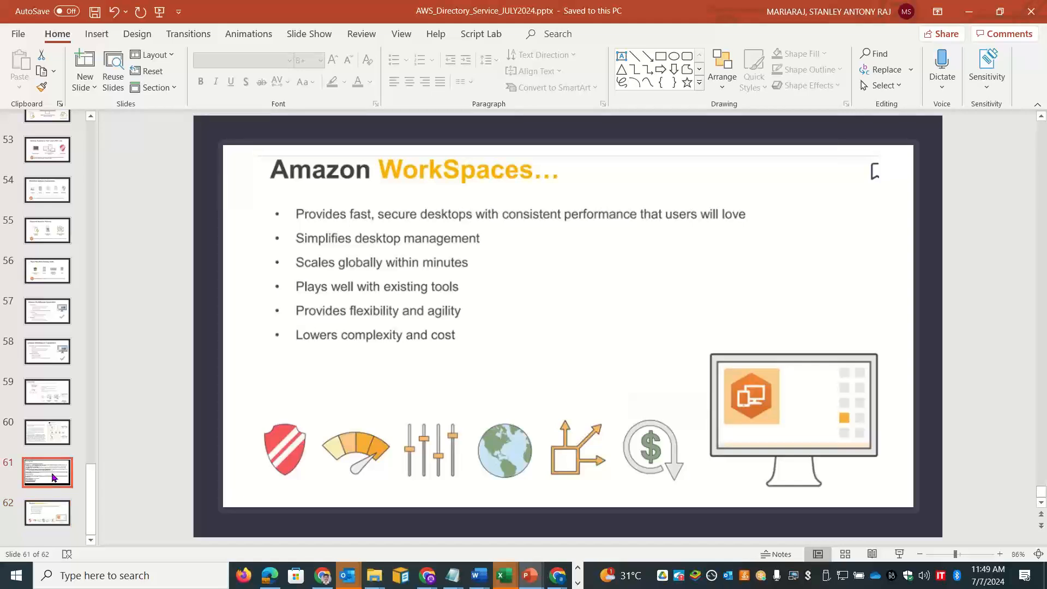
key("Up")
key("Up")
key("Up")
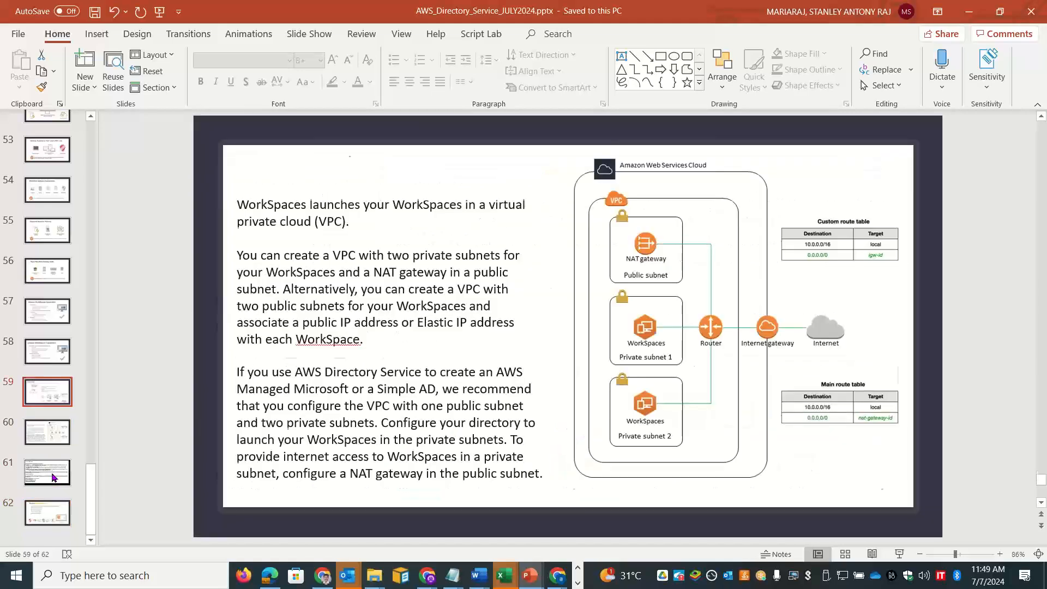
key("Up")
key("Down")
key("Down")
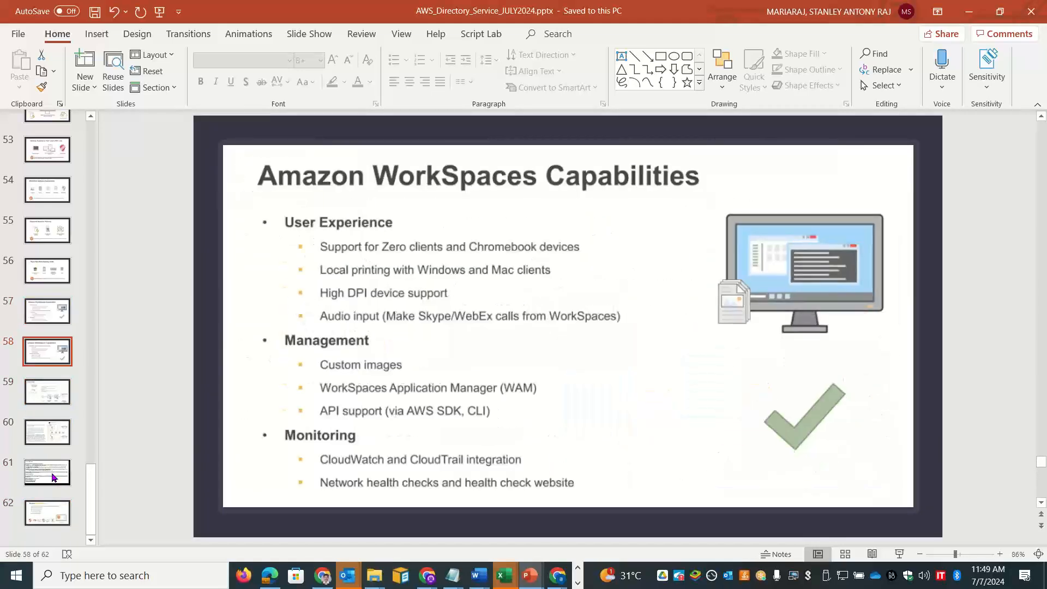
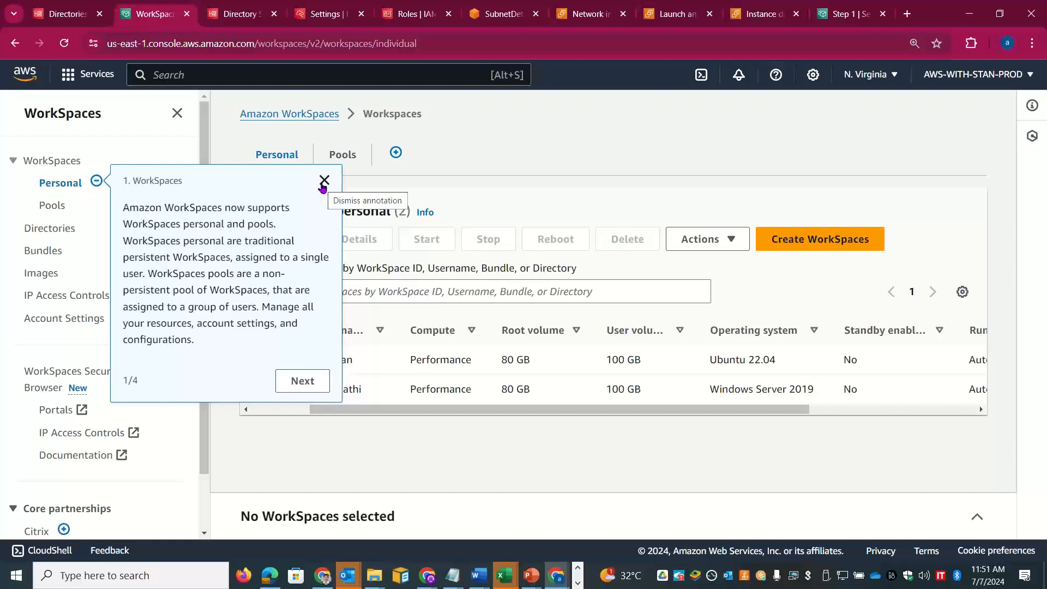
Step: Close the WorkSpaces tour and review the Ubuntu 22.04 and Windows Server 2019 WorkSpaces
left_click(324, 181)
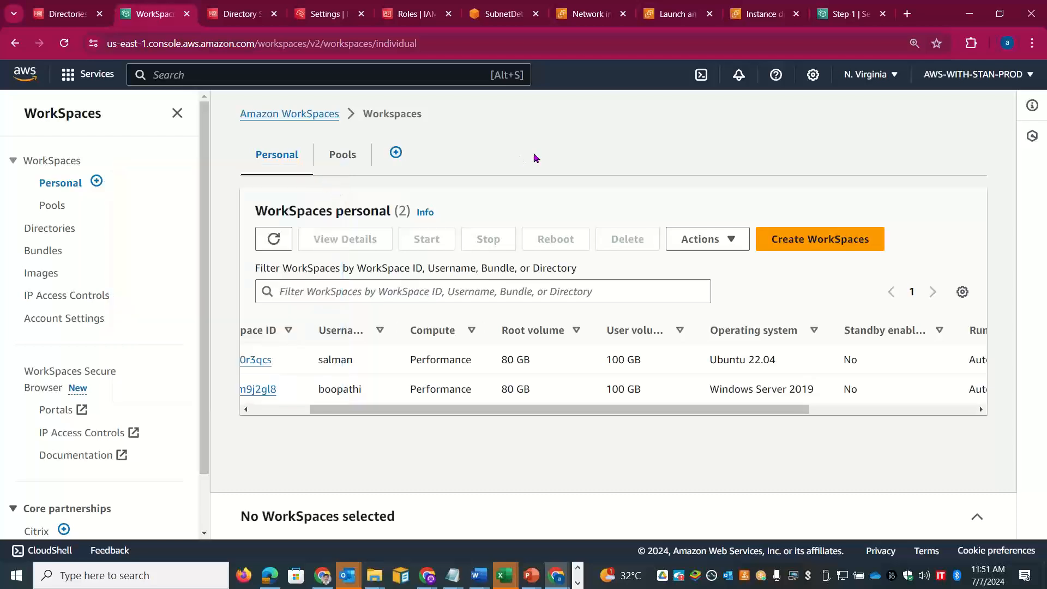
left_click_drag(396, 412, 328, 433)
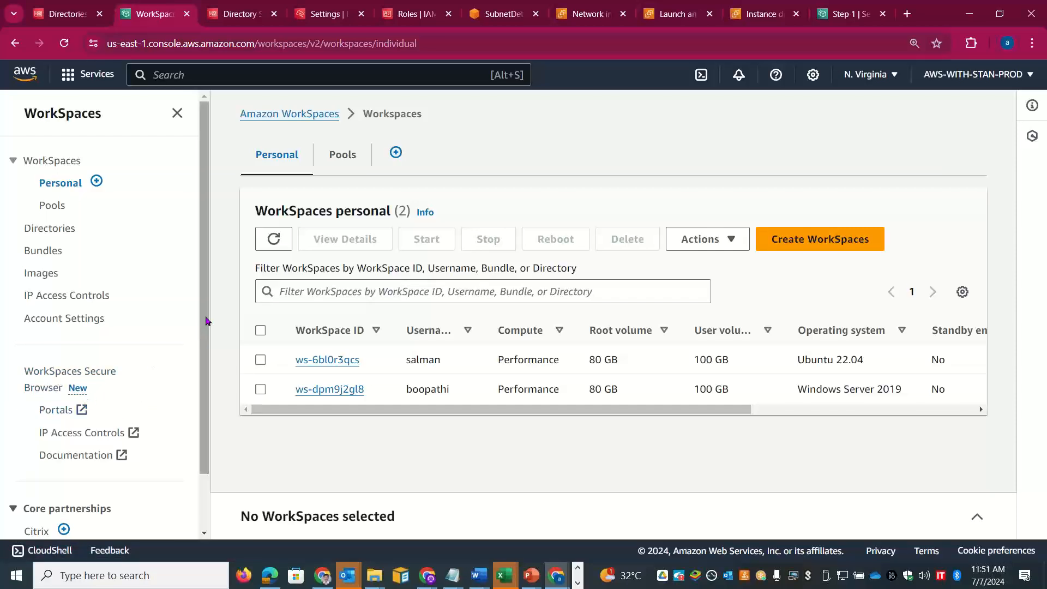
mouse_move(206, 326)
left_mouse_down()
mouse_move(205, 363)
mouse_move(207, 305)
left_mouse_up()
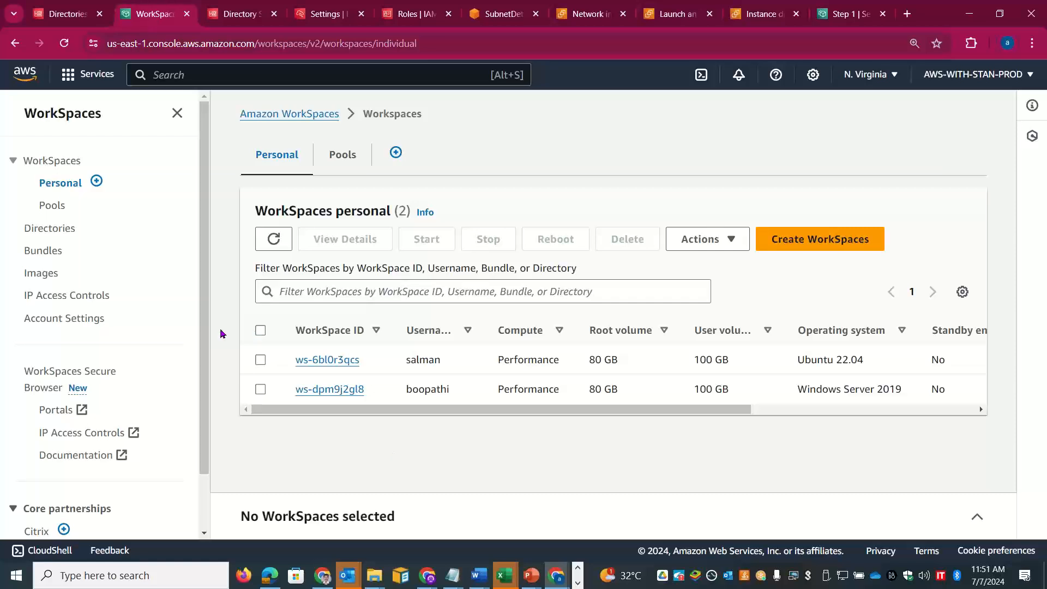
scroll(207, 453, "down", 2)
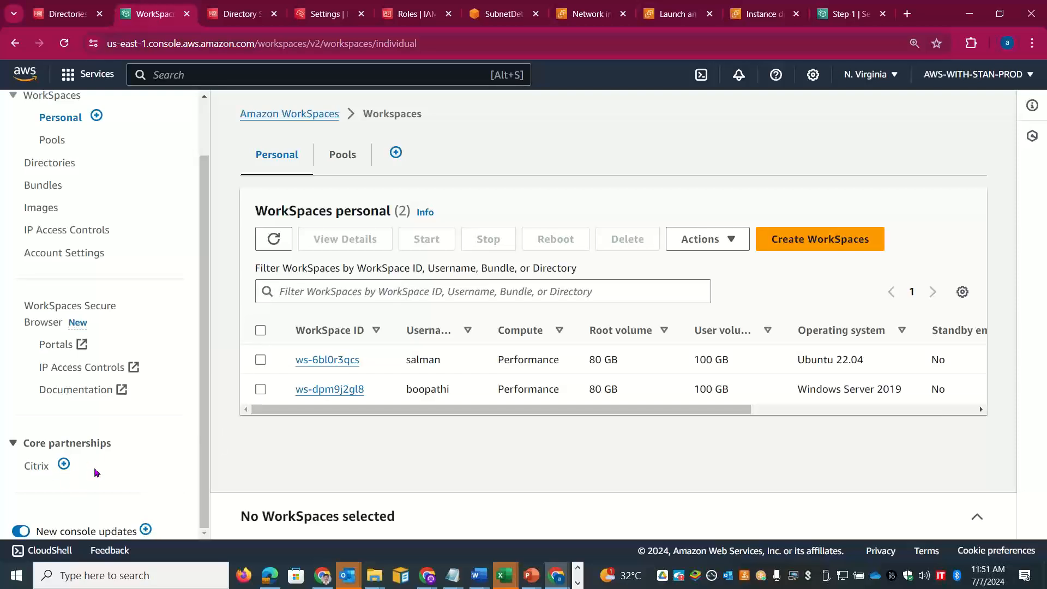
left_click_drag(204, 441, 208, 321)
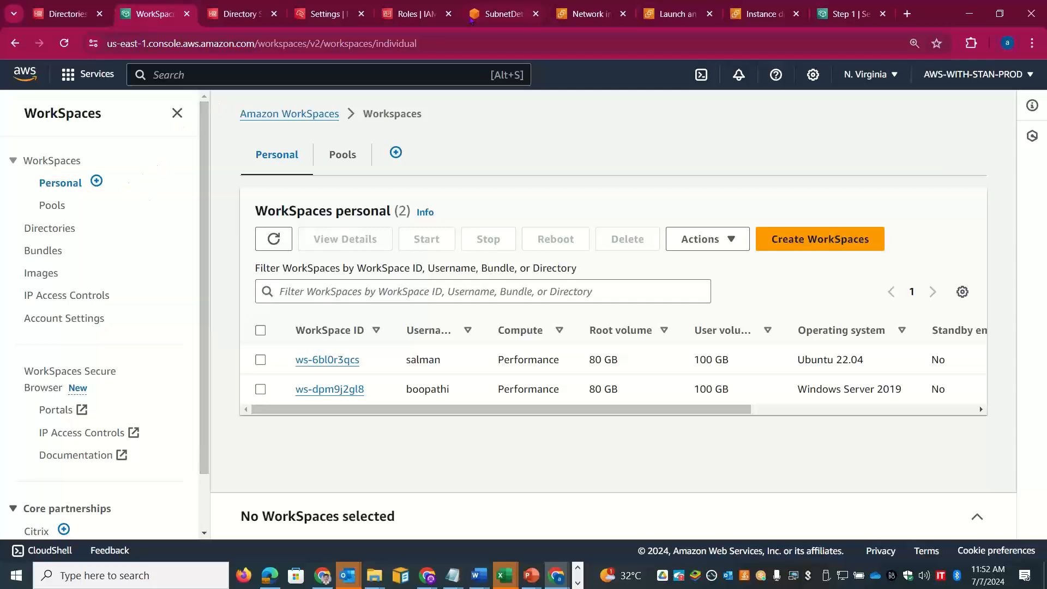
left_click(578, 583)
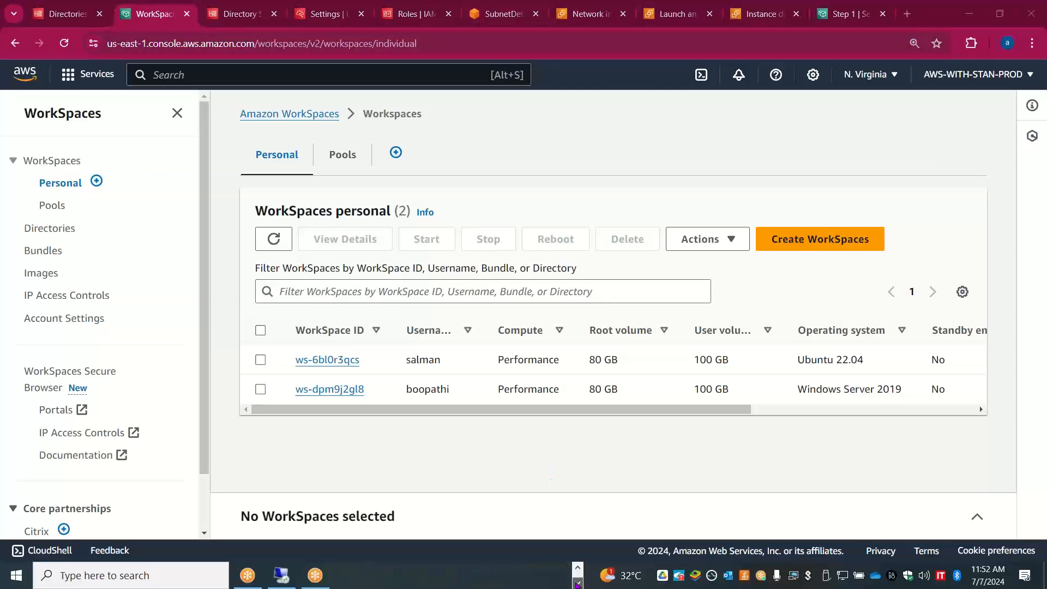
Step: Check the Remote Desktop login screen, then retry the expired Azure portal session in Chrome
left_click(281, 575)
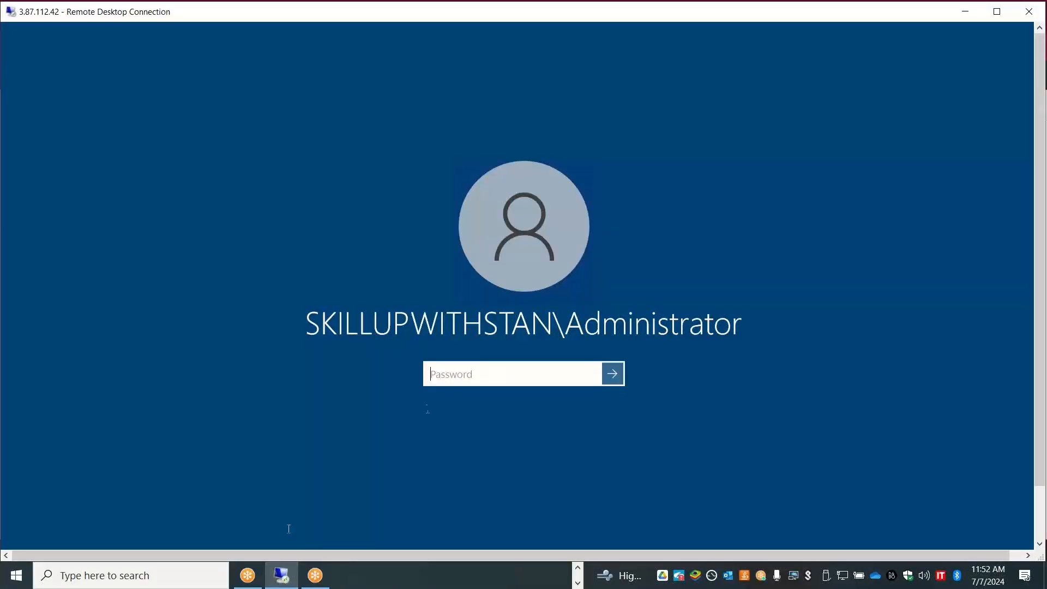
mouse_move(285, 583)
left_click(577, 569)
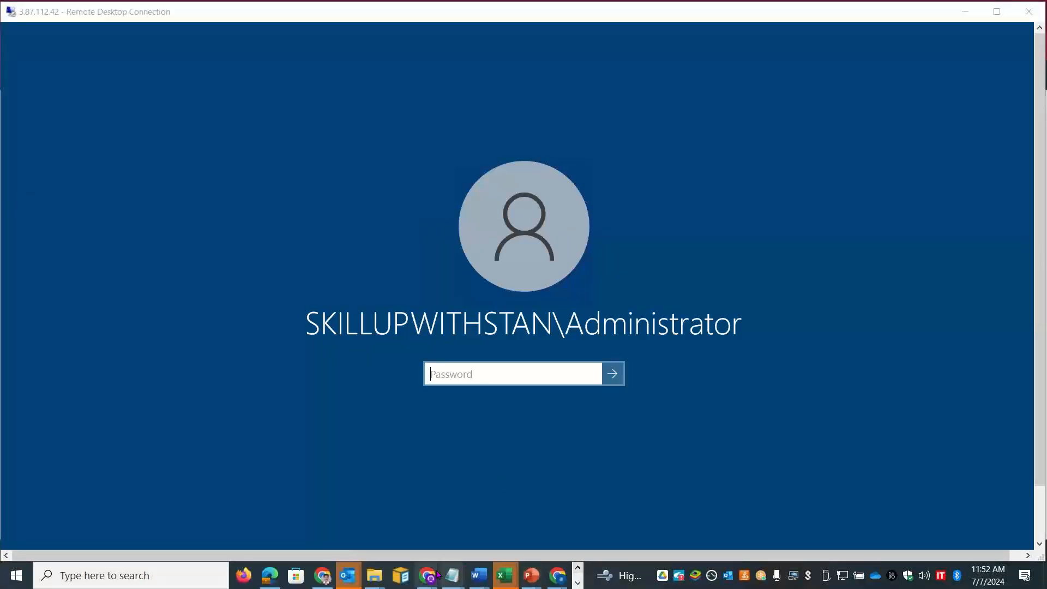
mouse_move(436, 576)
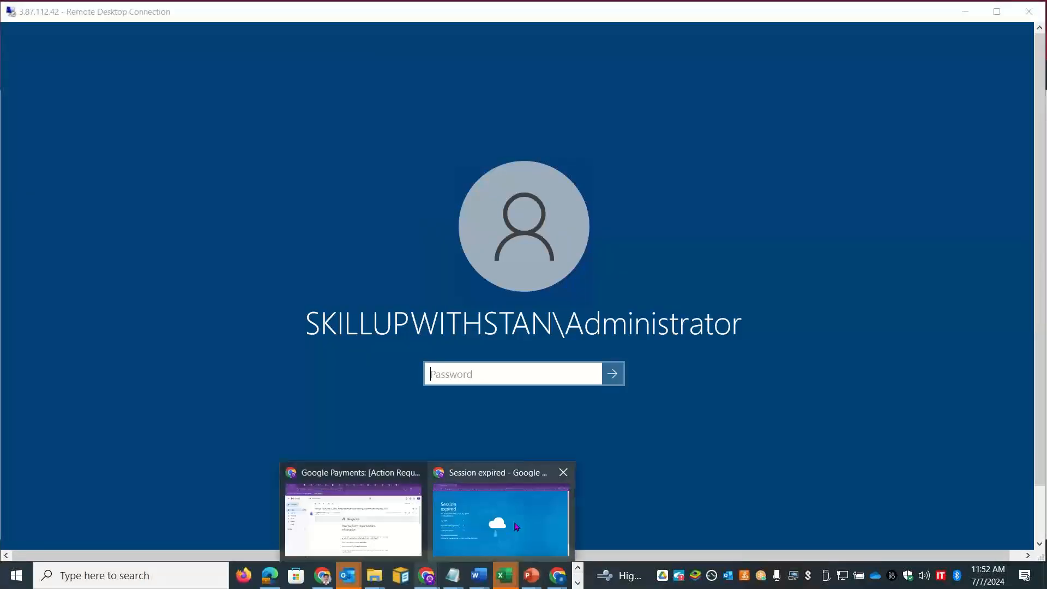
left_click(517, 527)
left_click(114, 289)
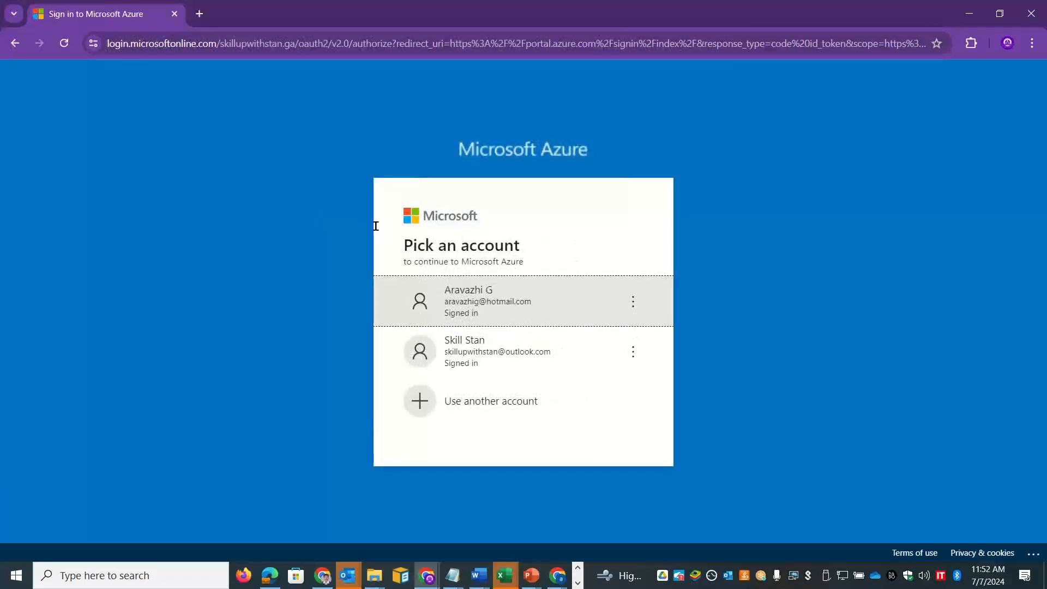
Step: Sign back in to Azure with the first listed account and open Virtual machines
left_click(491, 289)
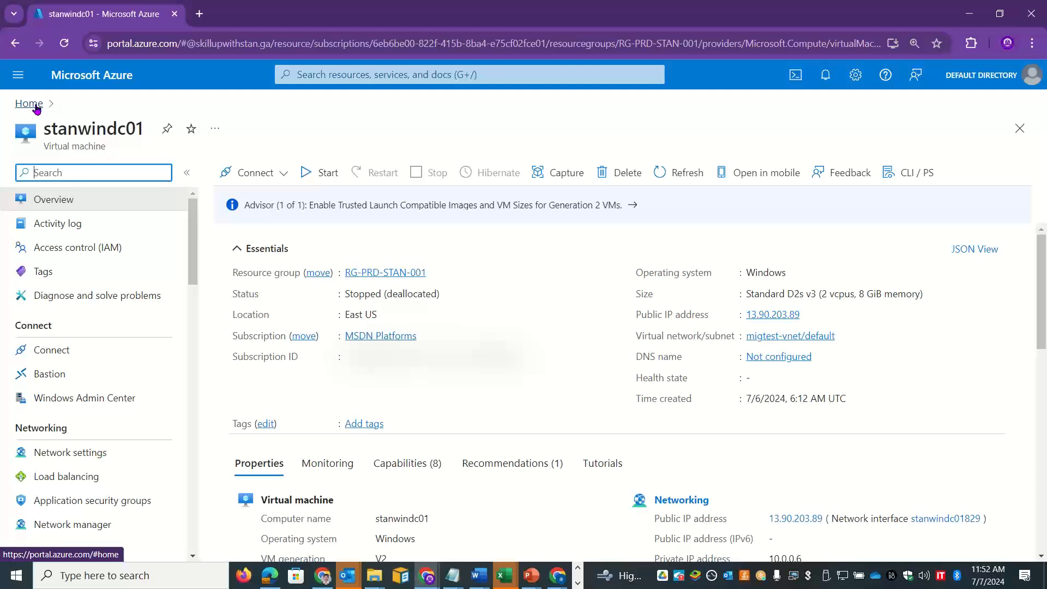
left_click(35, 107)
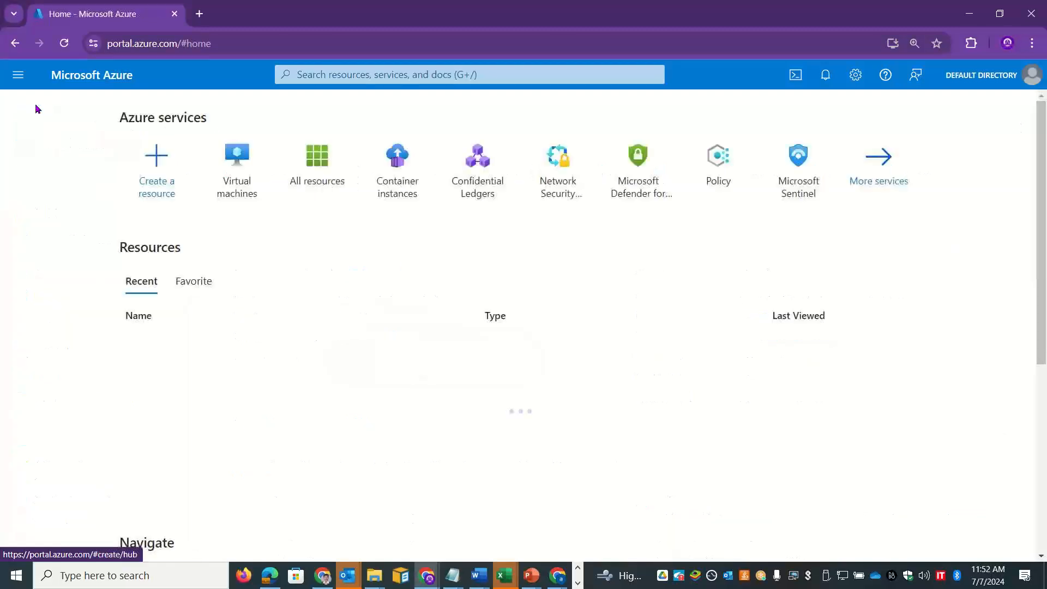
left_click(237, 158)
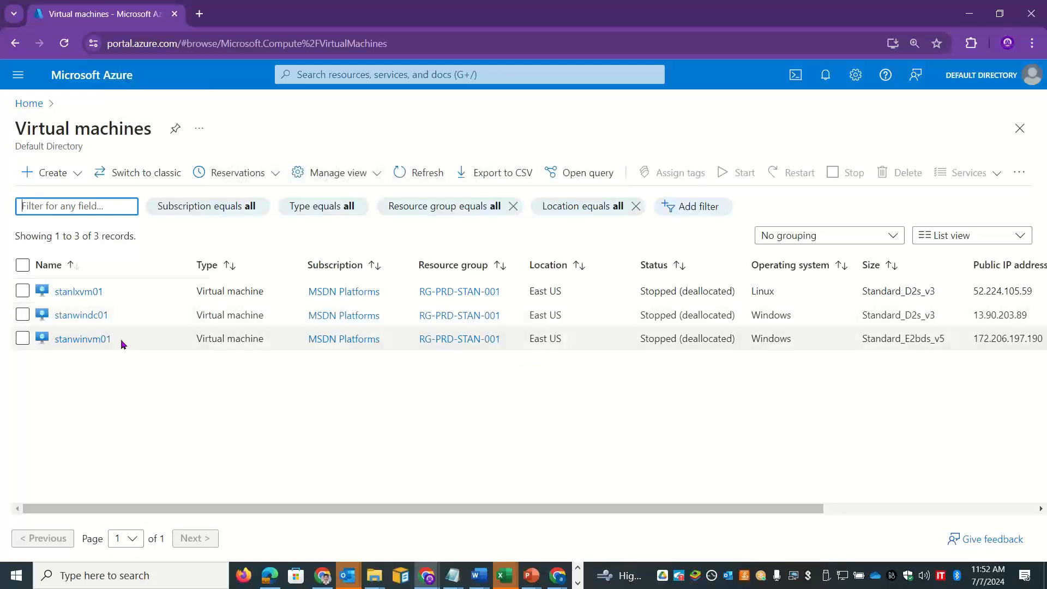
Step: Select stanwinvm01 and start it, confirming with Yes
left_click(20, 343)
left_click(22, 339)
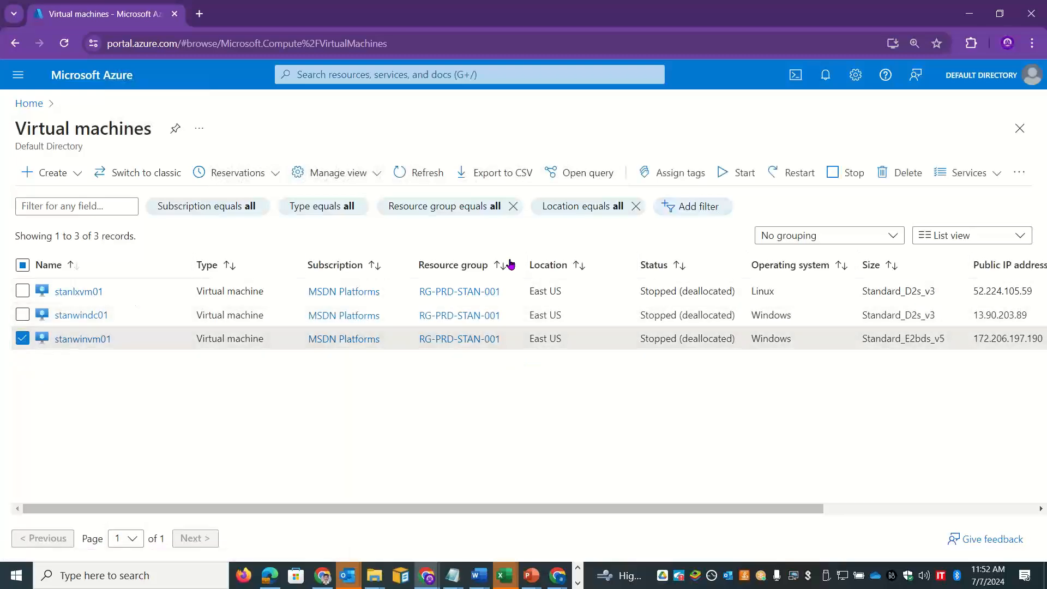
left_click(735, 172)
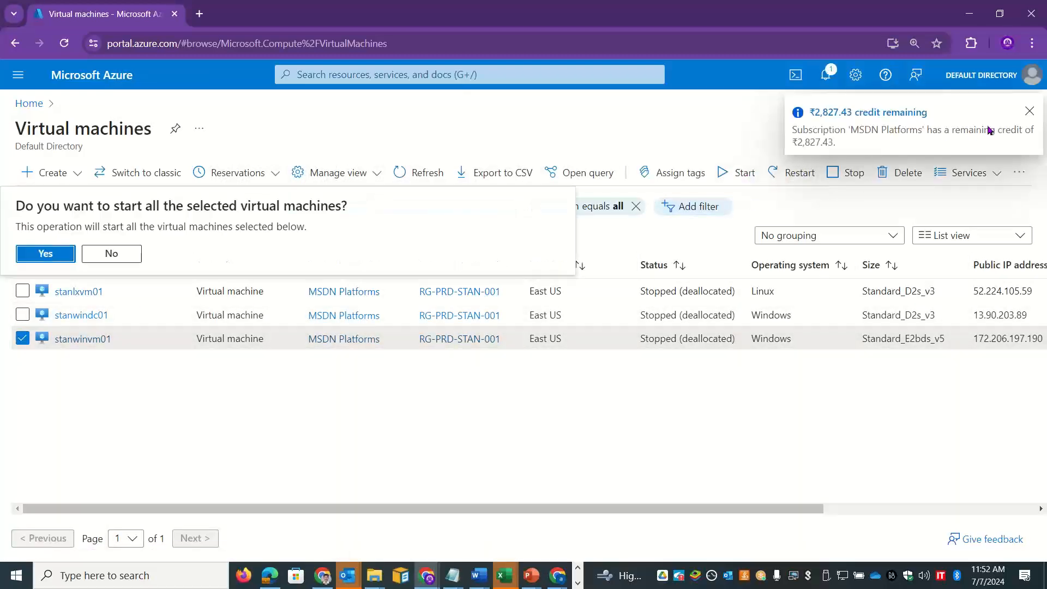
left_click(1030, 111)
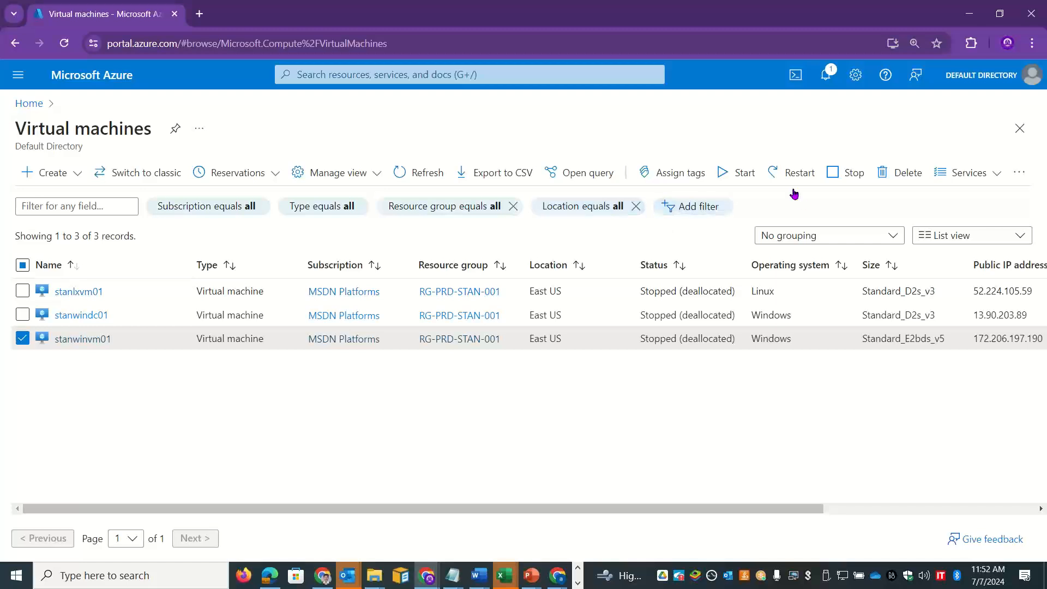
left_click(743, 174)
left_click(45, 253)
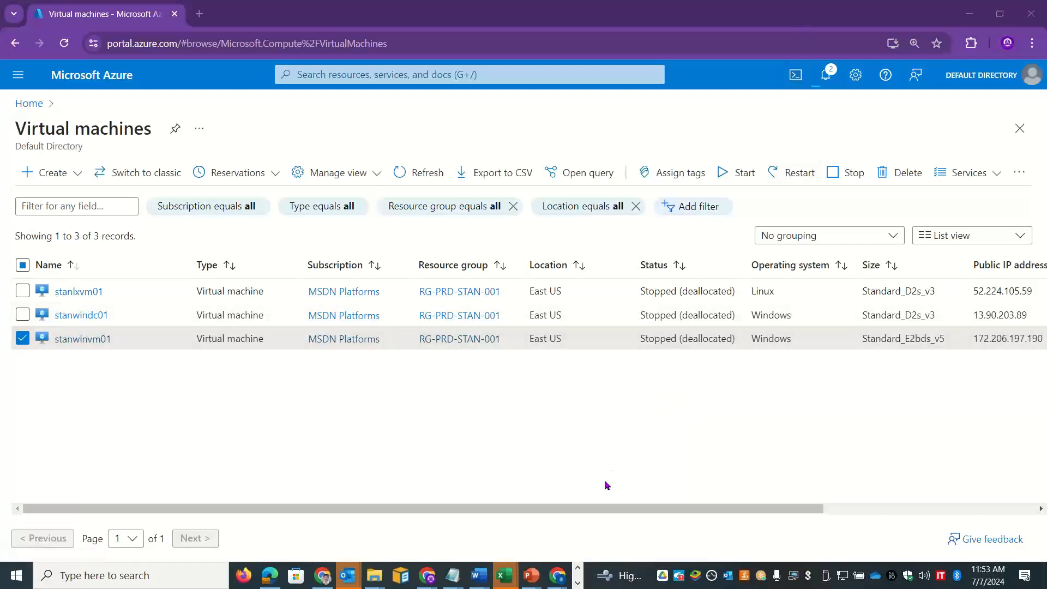
key("ctrl+alt+Tab")
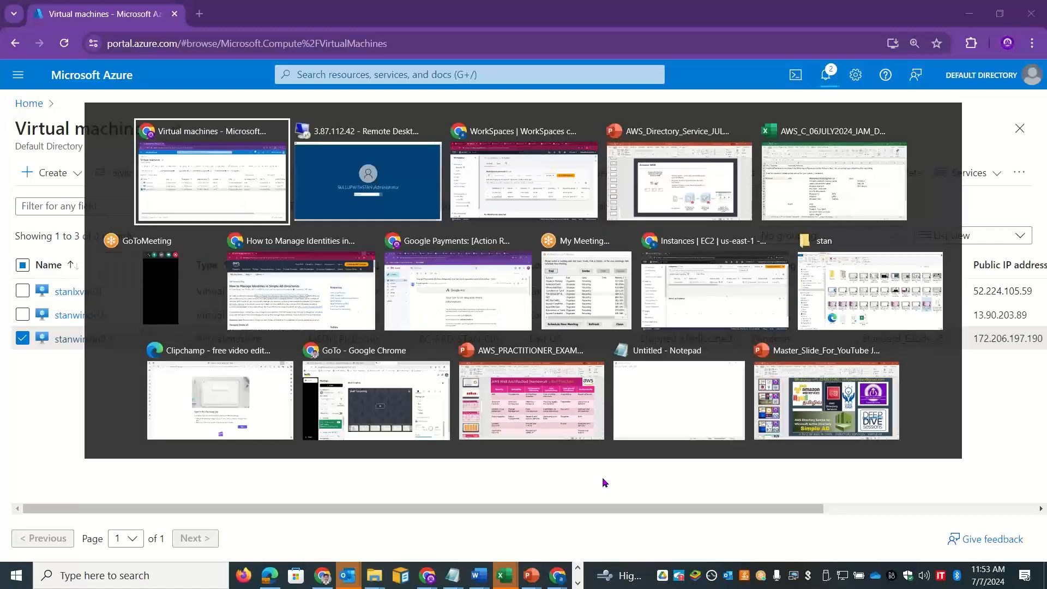
Step: Go to slide 61 of the AWS_Directory_Service deck and bold 4195 and WSP
key("Right")
key("Right")
key("Right")
key("Return")
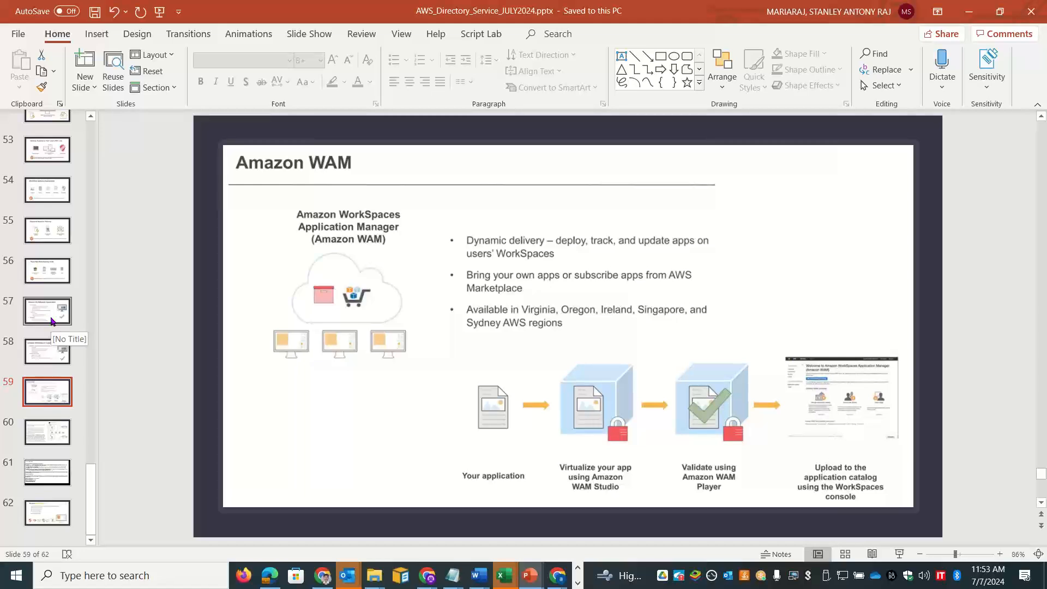
left_click(54, 480)
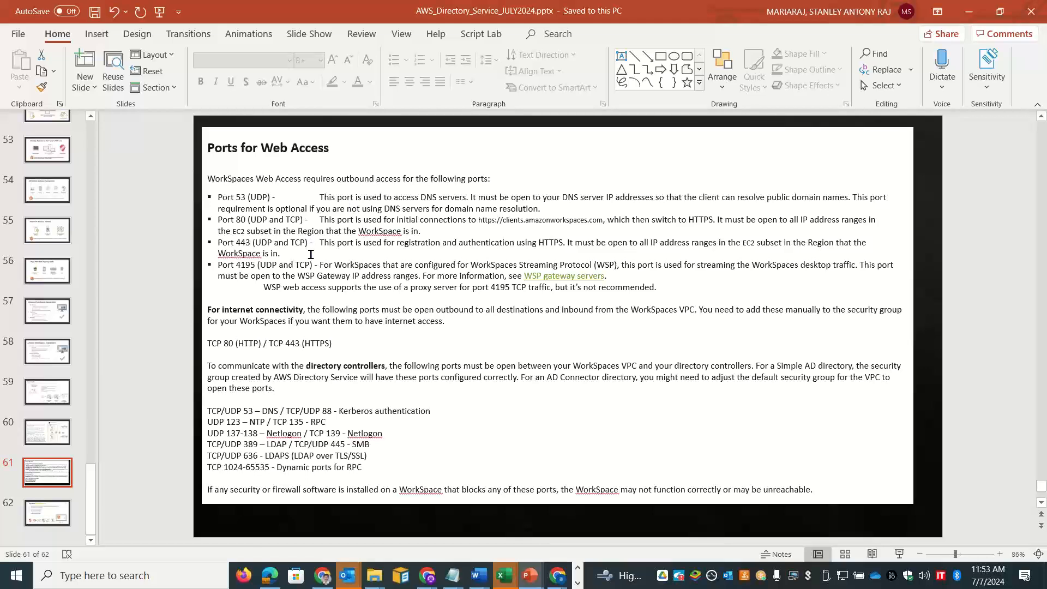
double_click(244, 267)
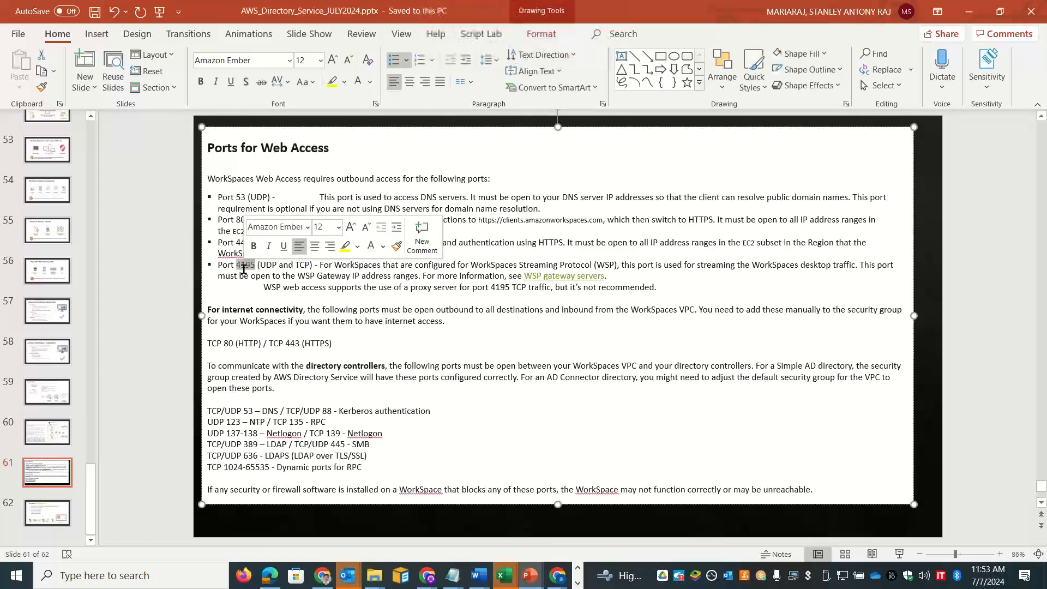
key("ctrl+b")
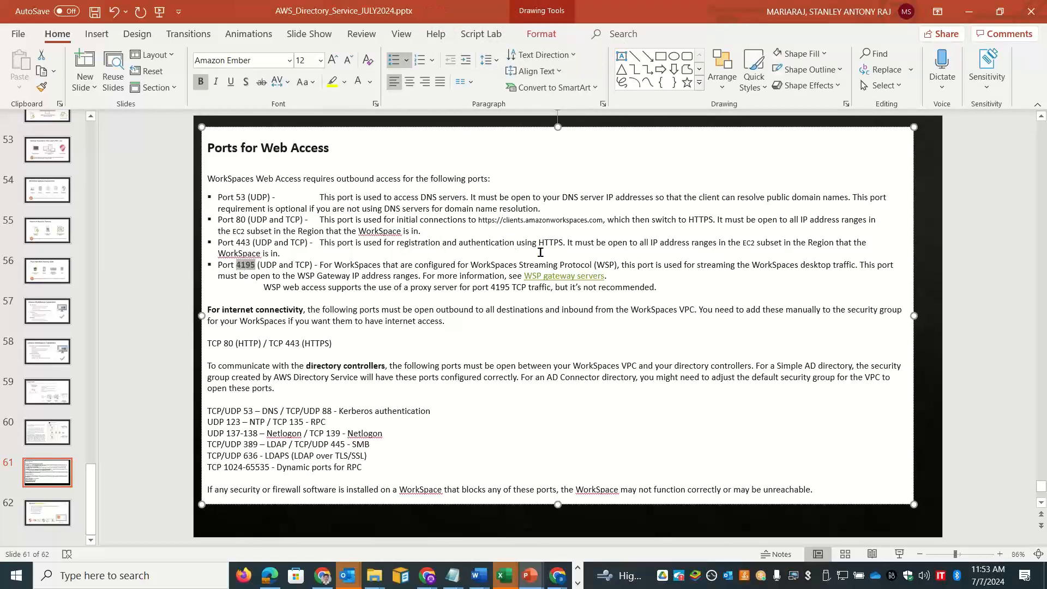
left_click(602, 265)
double_click(603, 264)
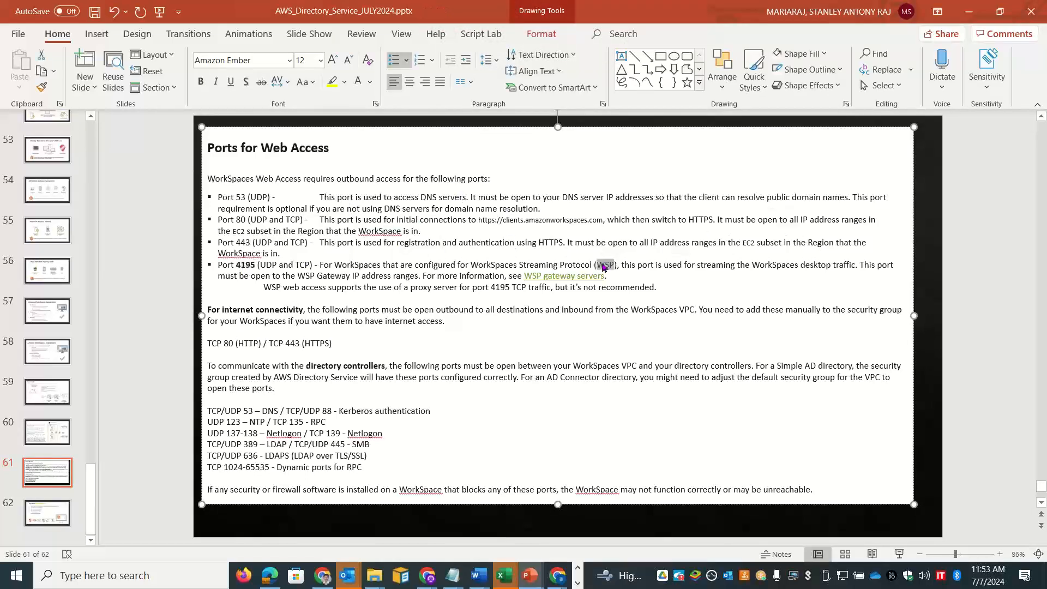
key("ctrl+b")
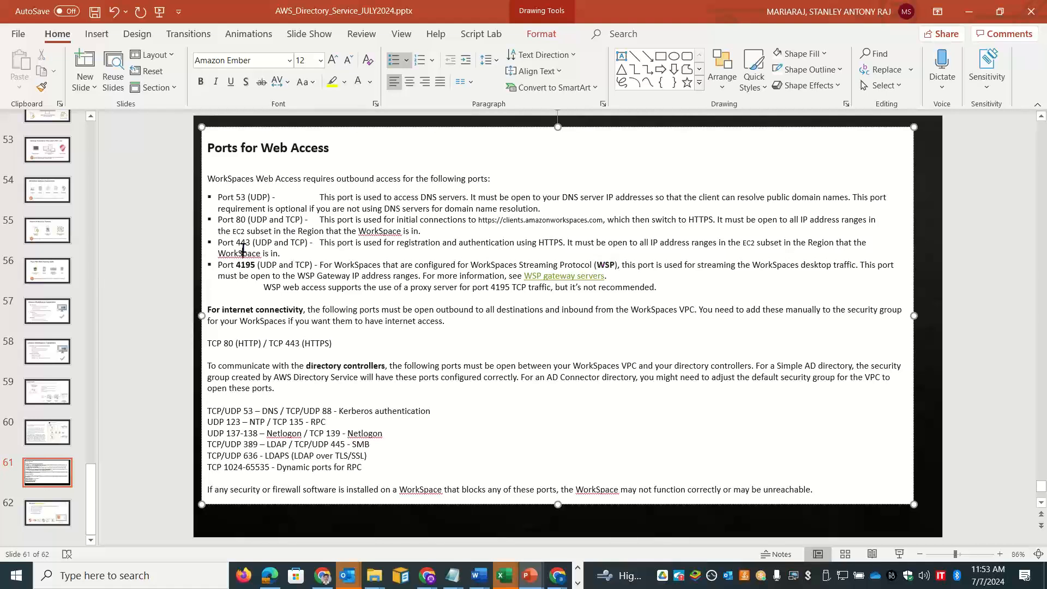
Step: Bold ports 443, 80 and 53 and the TCP 80 (HTTP) / TCP 443 (HTTPS) line
double_click(244, 253)
left_click_drag(244, 253, 245, 243)
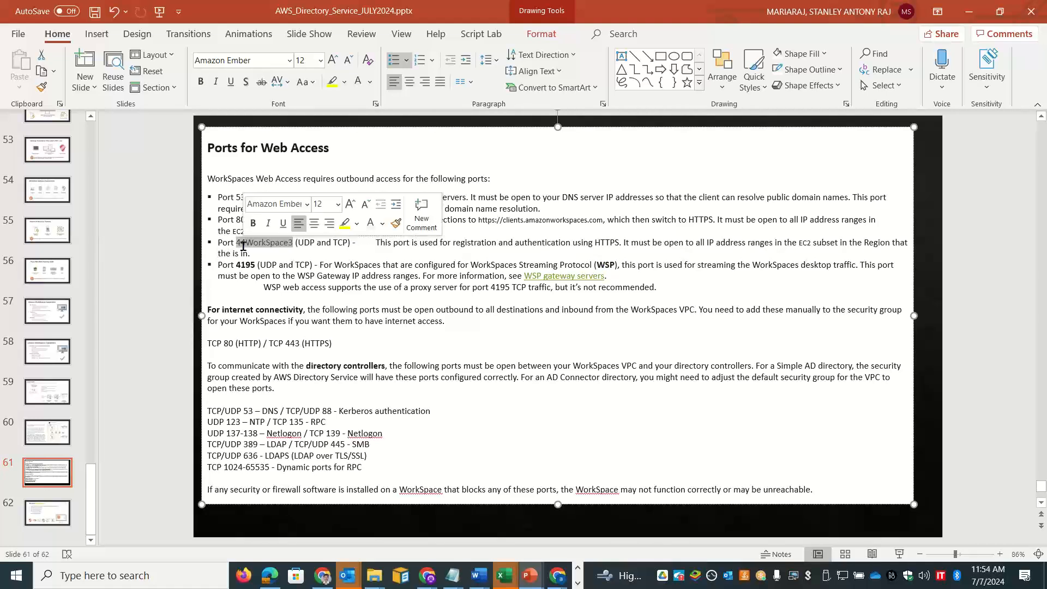
key("ctrl+z")
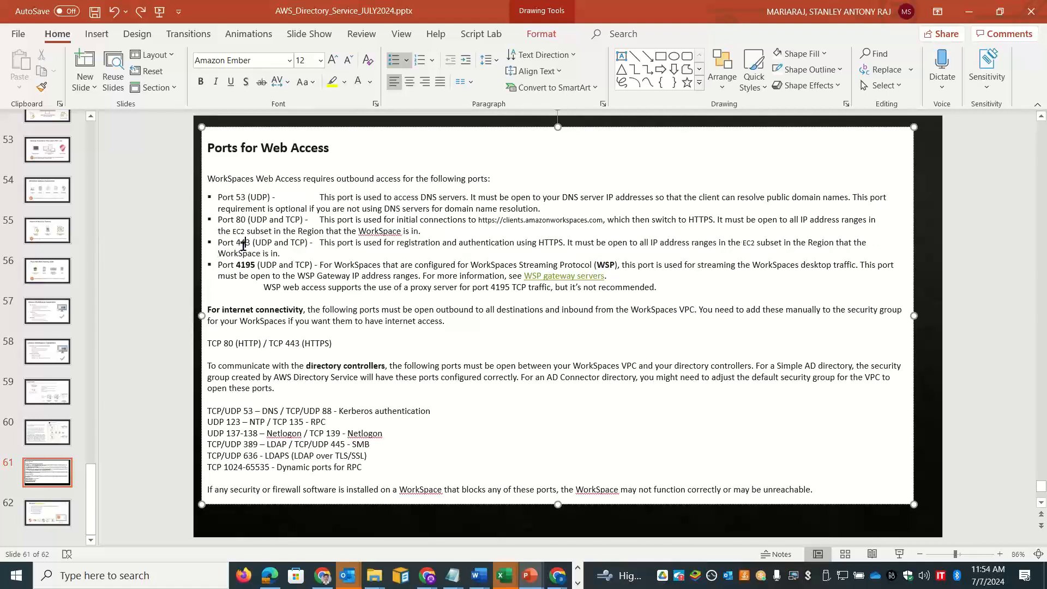
double_click(243, 242)
key("ctrl+b")
double_click(241, 219)
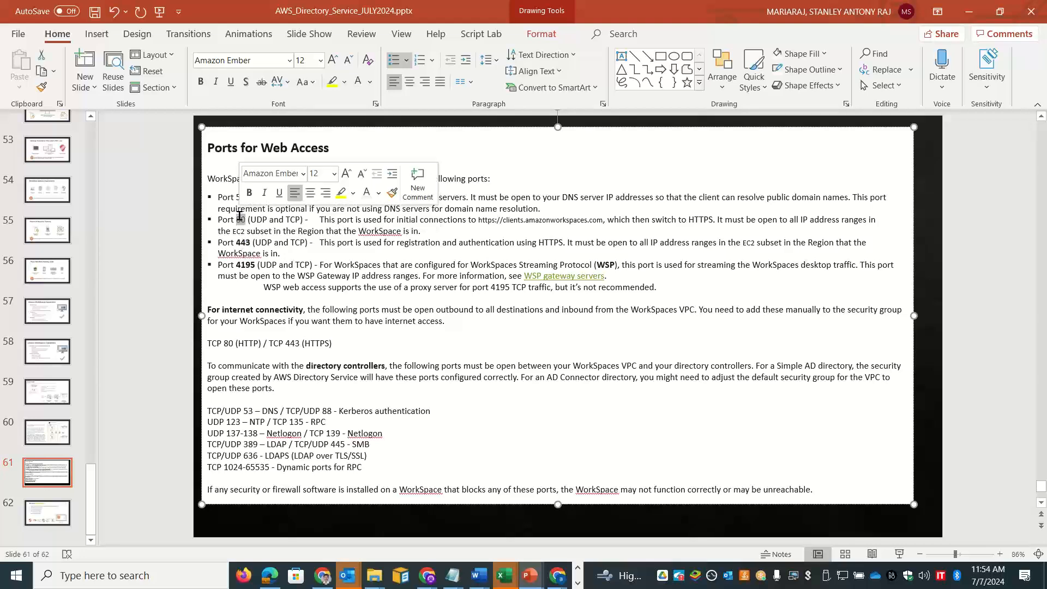
key("ctrl+b")
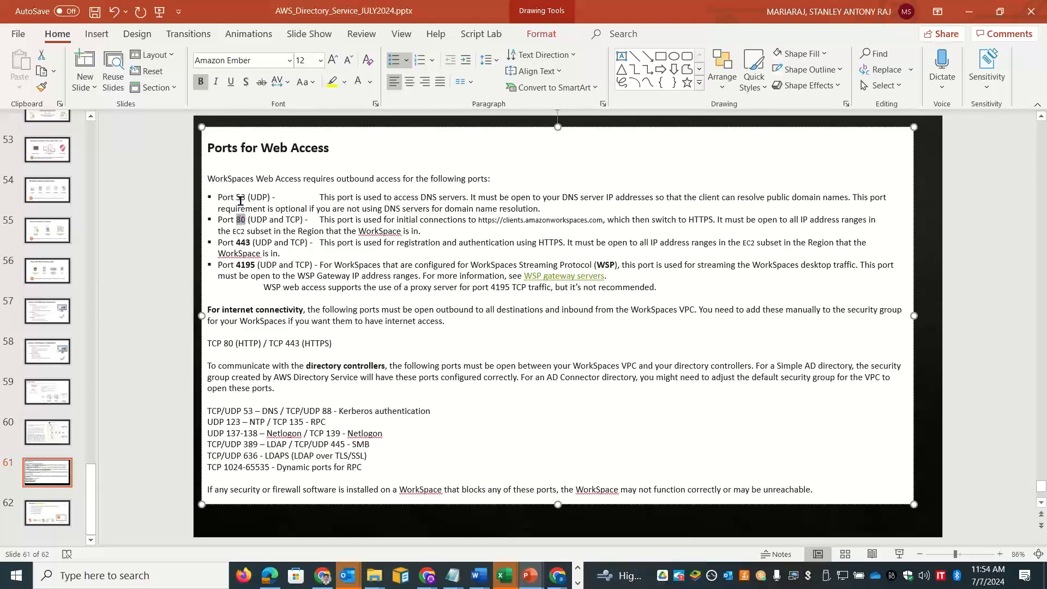
double_click(242, 197)
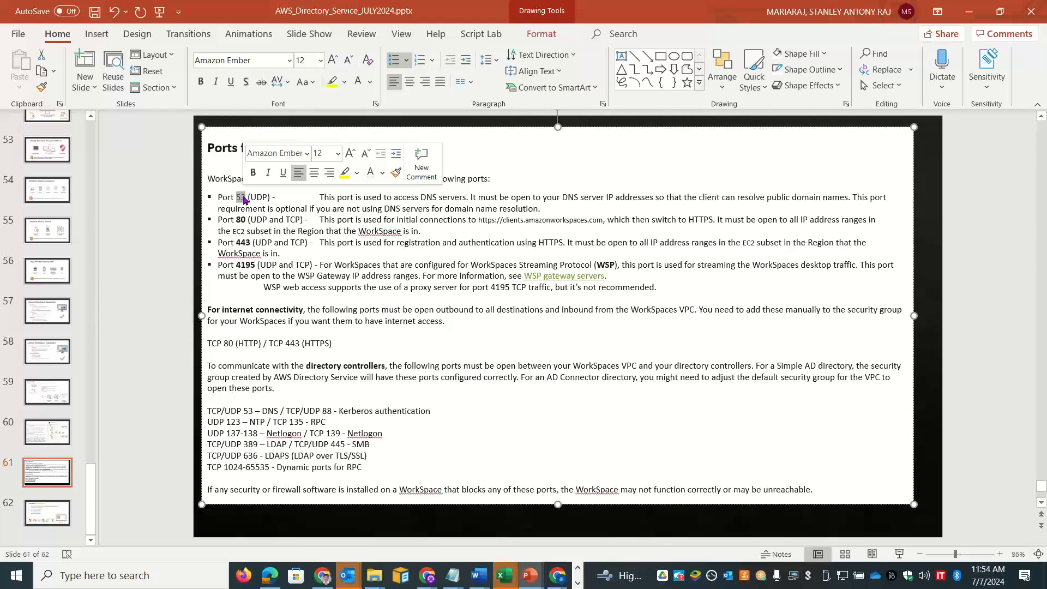
key("ctrl+b")
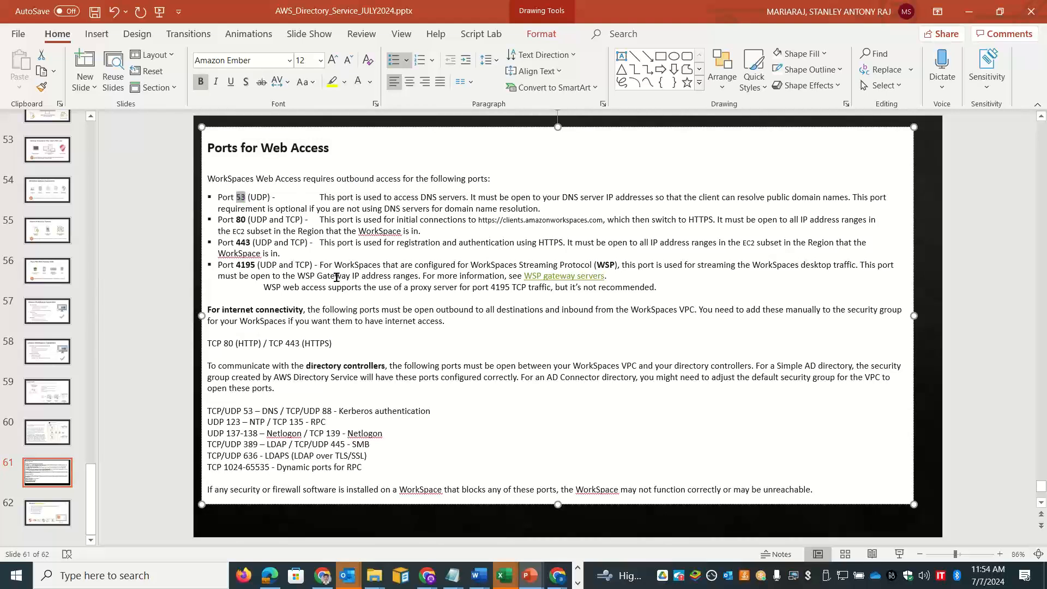
left_click_drag(352, 348, 206, 348)
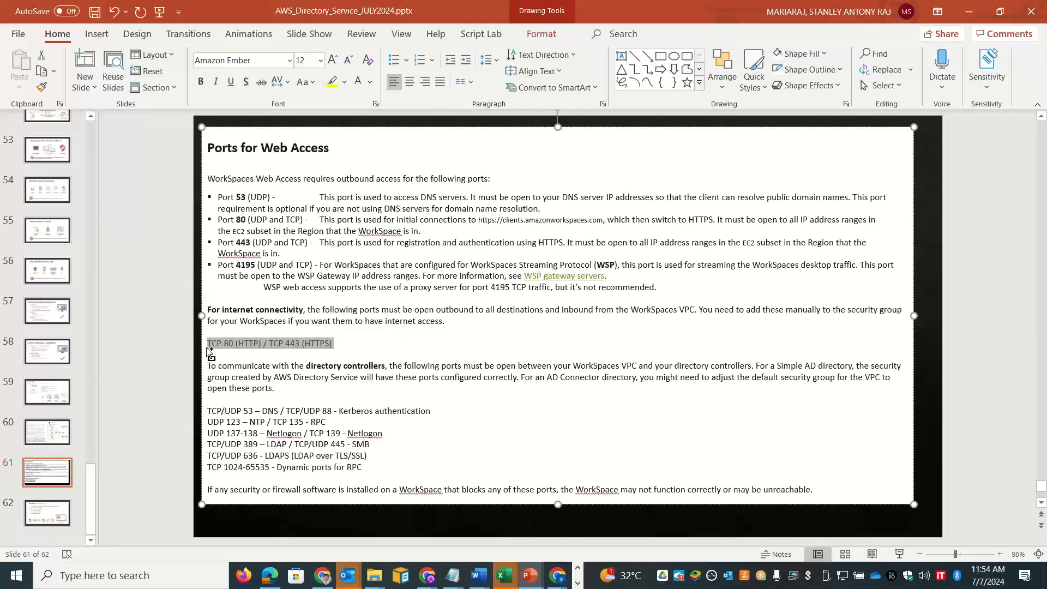
key("ctrl+b")
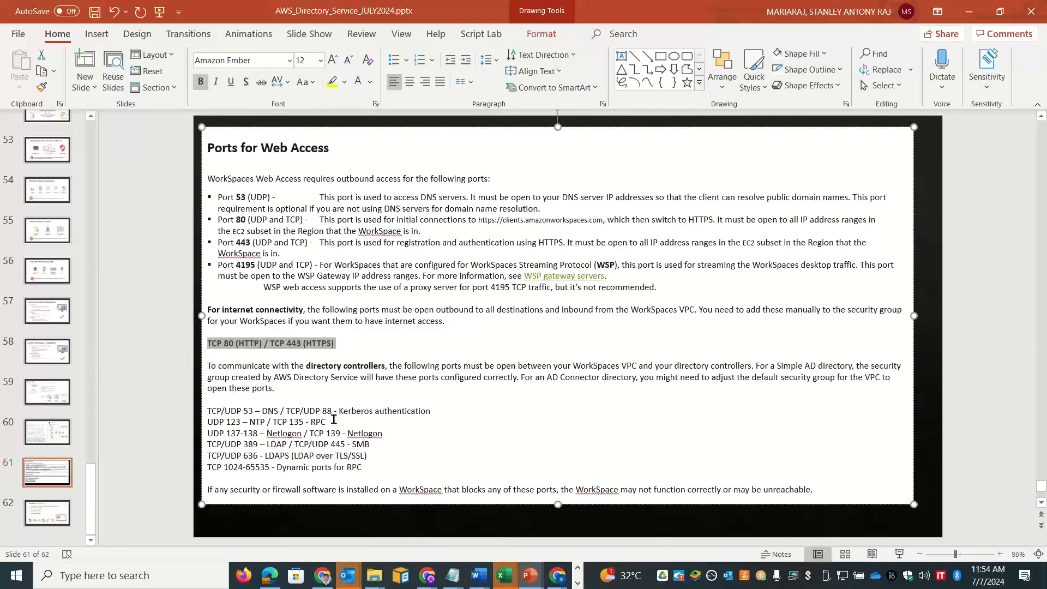
Step: Bold ports 123, 137-138, 389, 636 and 1024-65535, then open stanwinvm01 in Azure
double_click(248, 411)
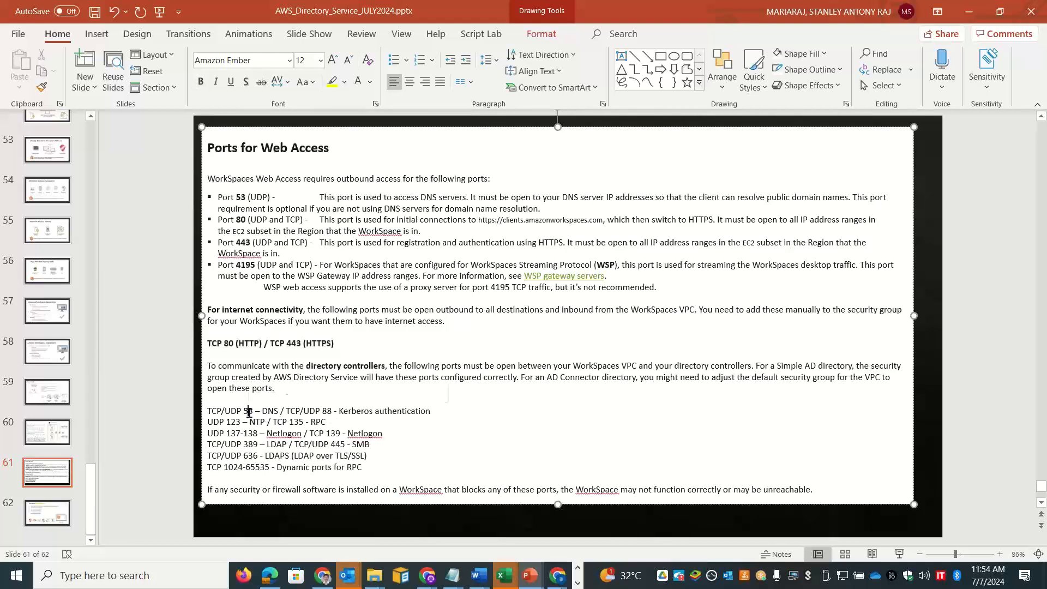
double_click(296, 425)
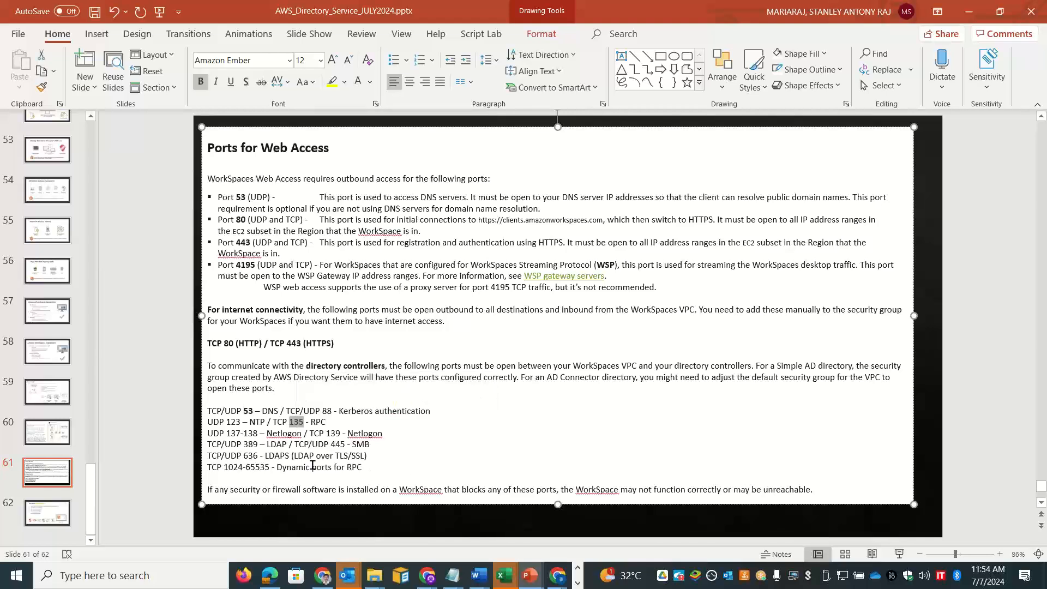
double_click(234, 423)
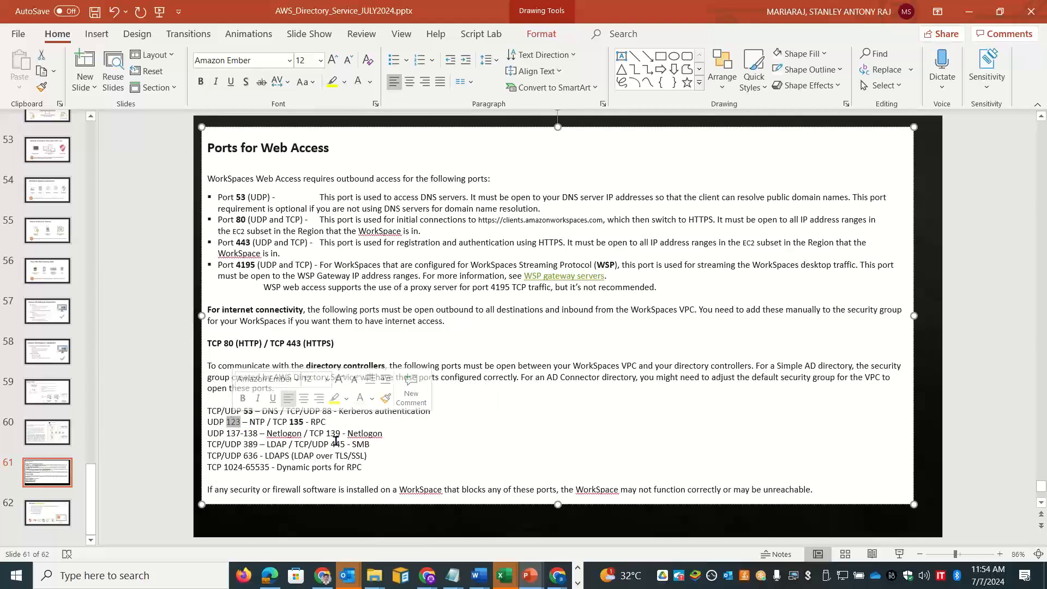
key("ctrl+b")
left_click(256, 433)
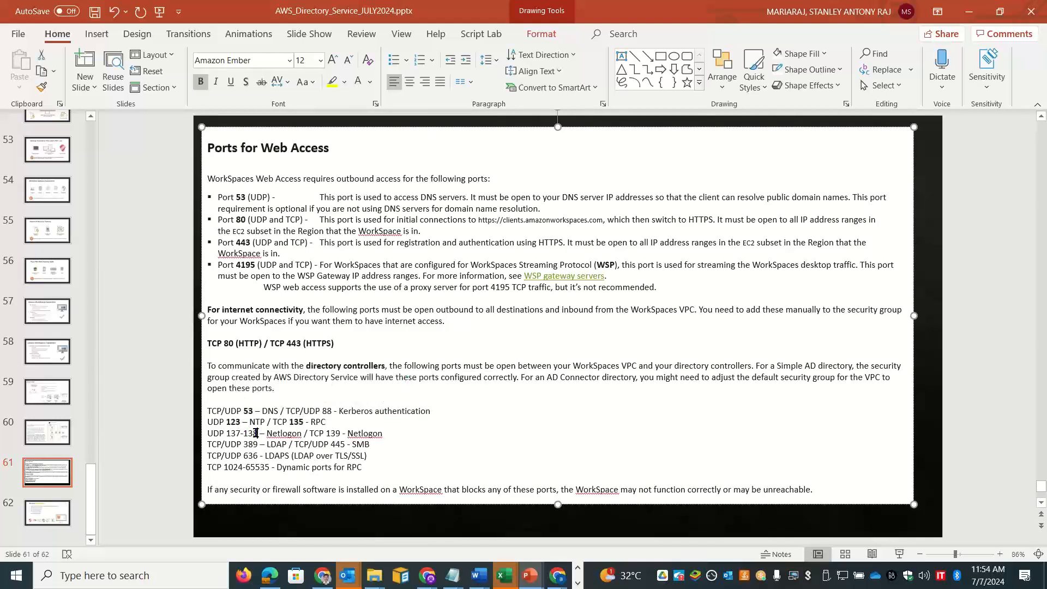
left_click_drag(256, 433, 225, 433)
key("ctrl+b")
double_click(249, 443)
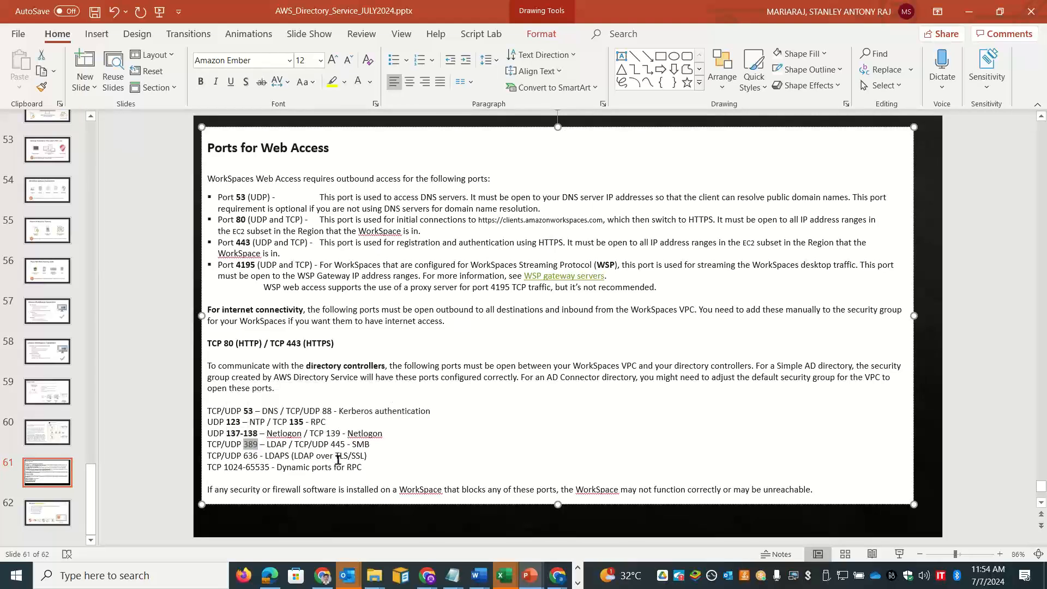
key("ctrl+b")
double_click(248, 456)
key("ctrl+b")
left_click_drag(265, 468, 225, 467)
key("ctrl+b")
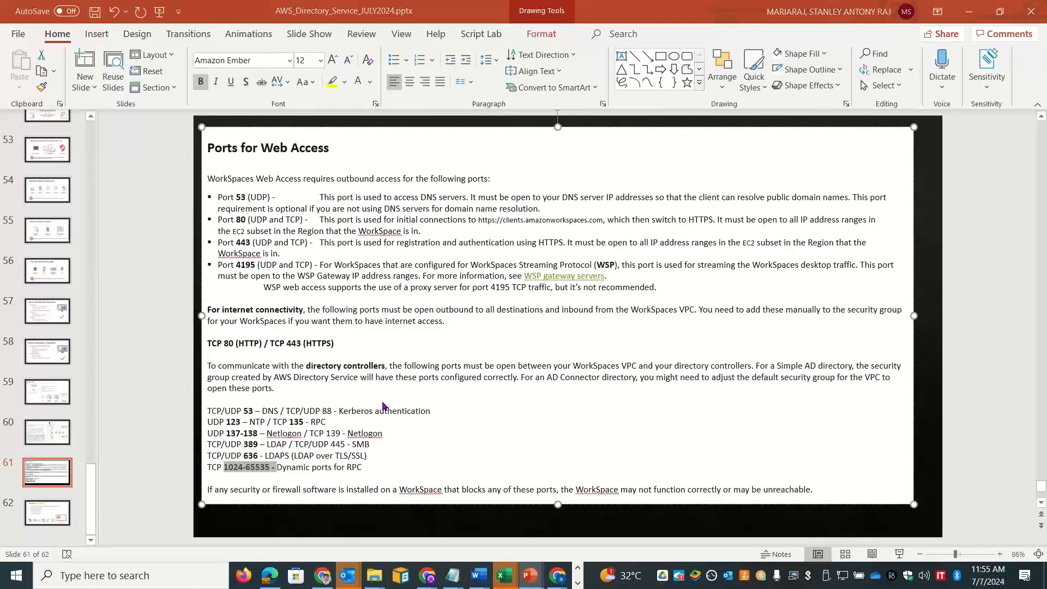
key("alt+Tab")
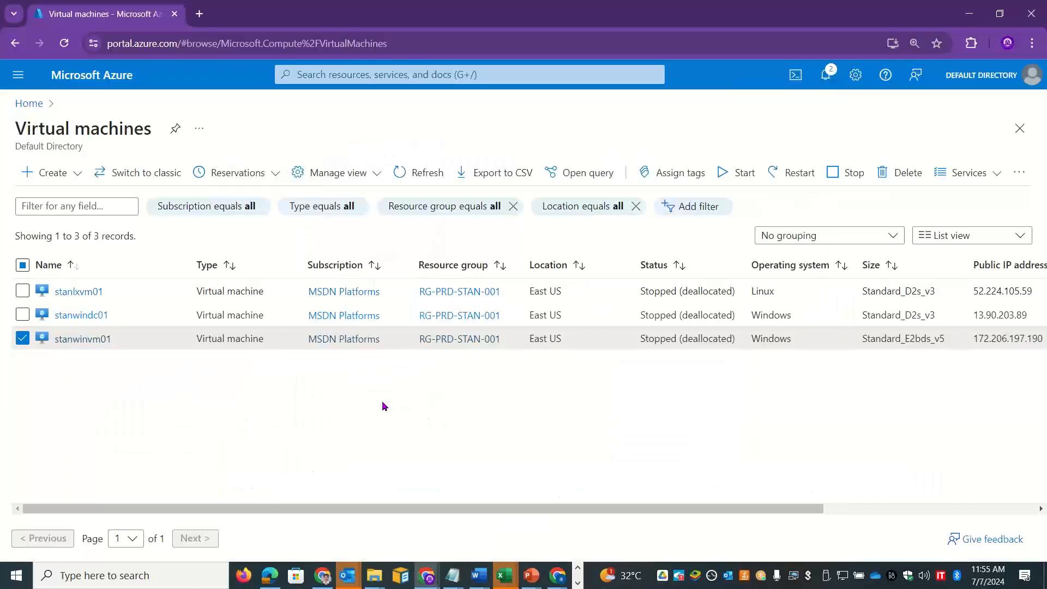
left_click(99, 339)
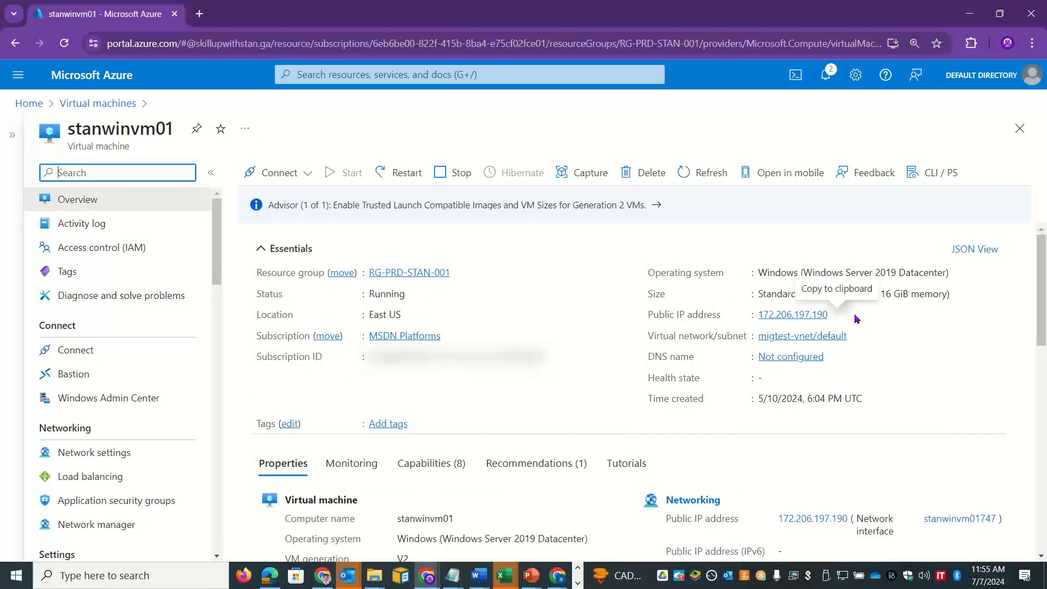
Step: Connect via mstsc to stanwinvm01's public IP 172.206.197.190, accept the certificate and maximize
left_click(837, 315)
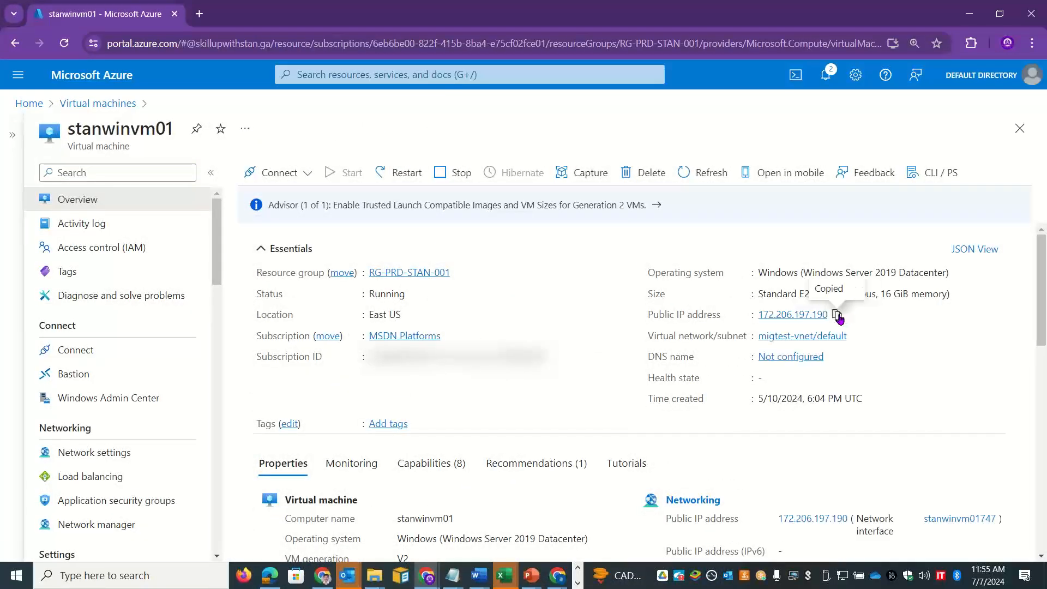
key("super+r")
type("mstsc")
key("Return")
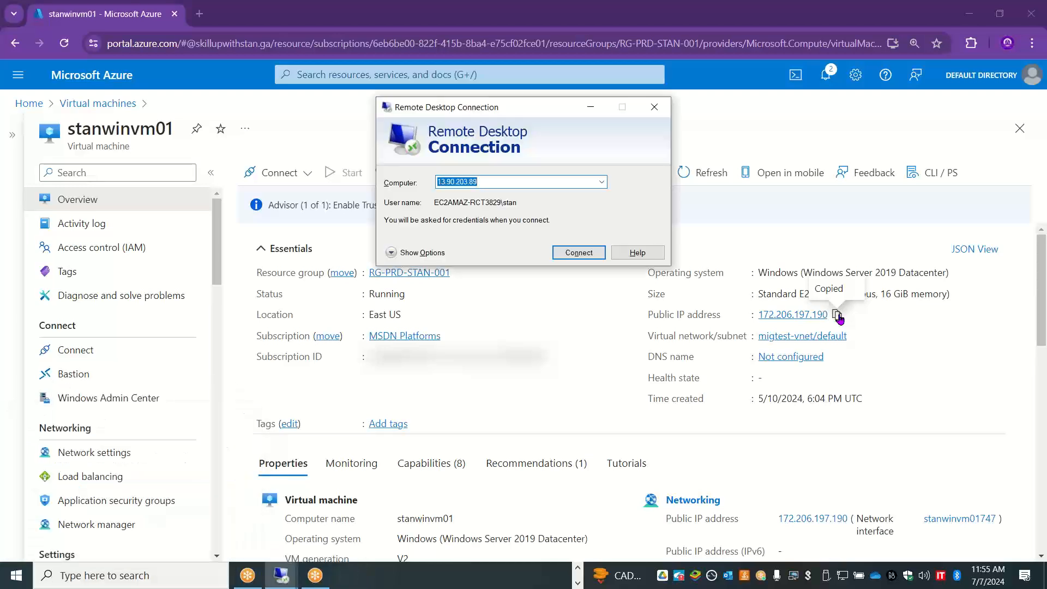
key("ctrl+v")
key("Return")
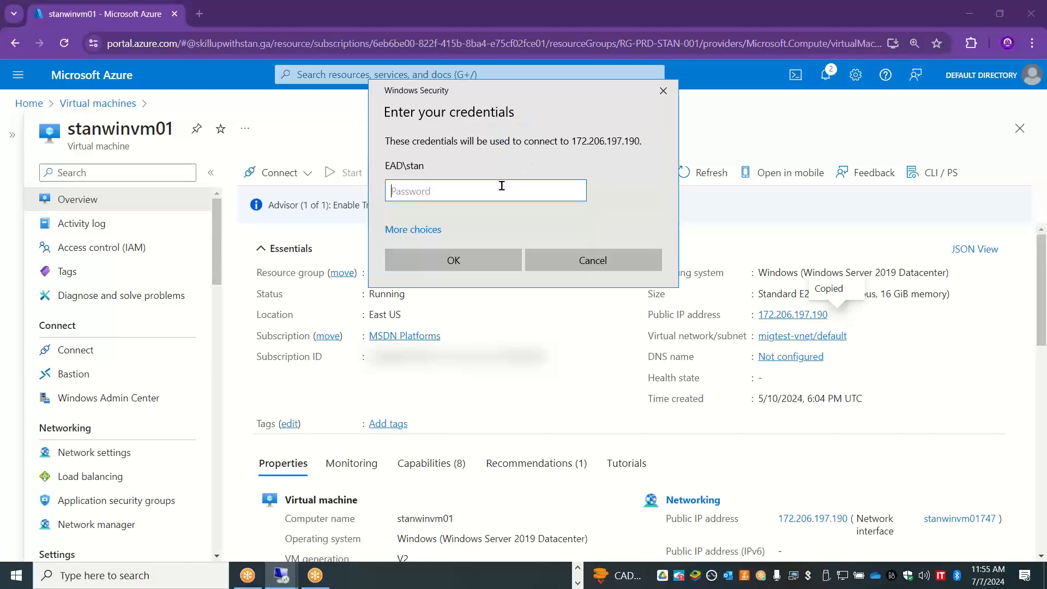
type("•••••••••••")
key("Return")
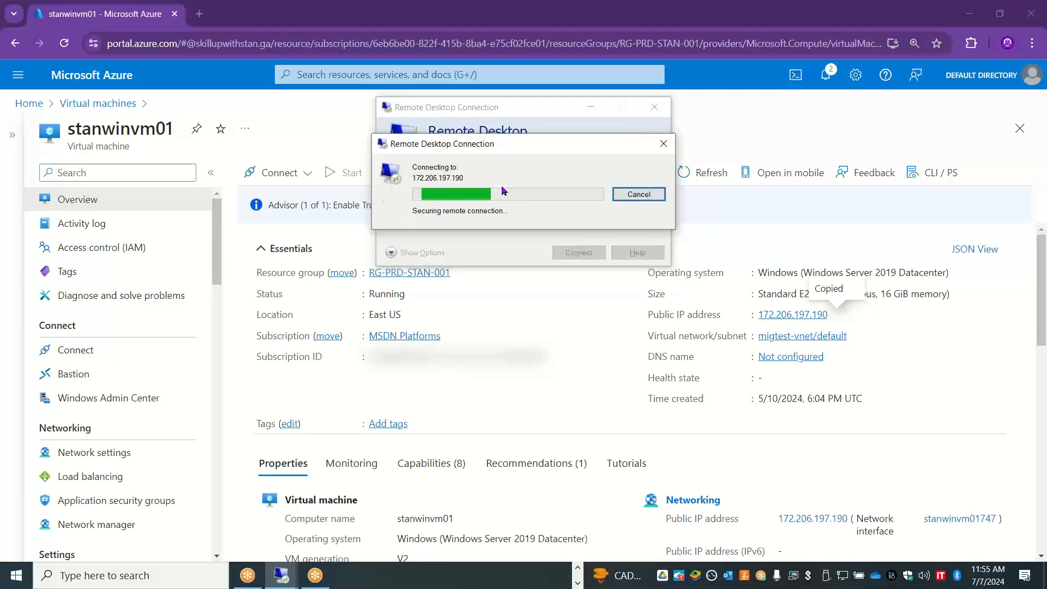
left_click(568, 298)
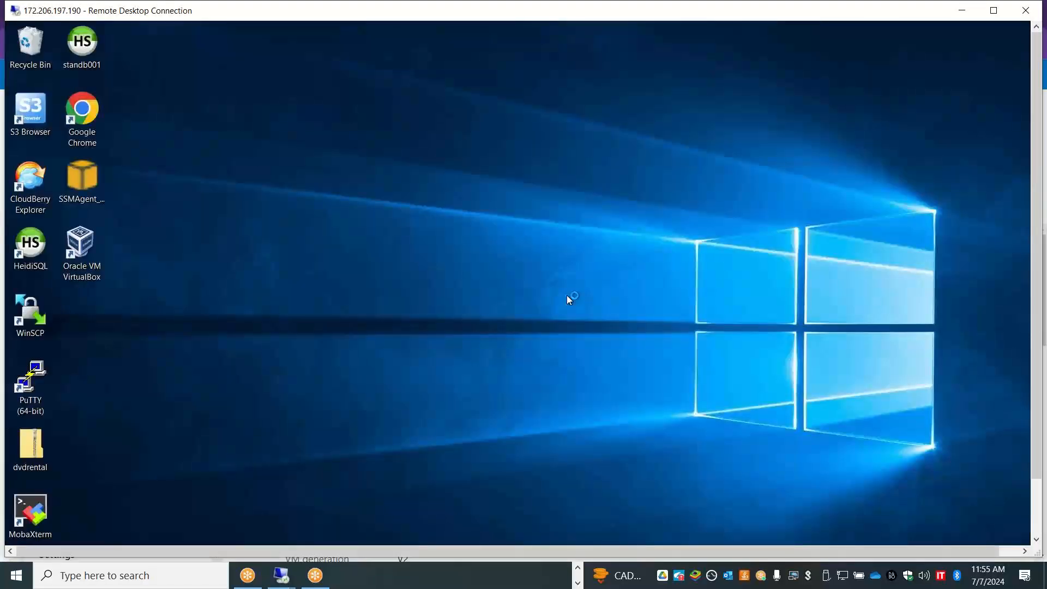
double_click(364, 15)
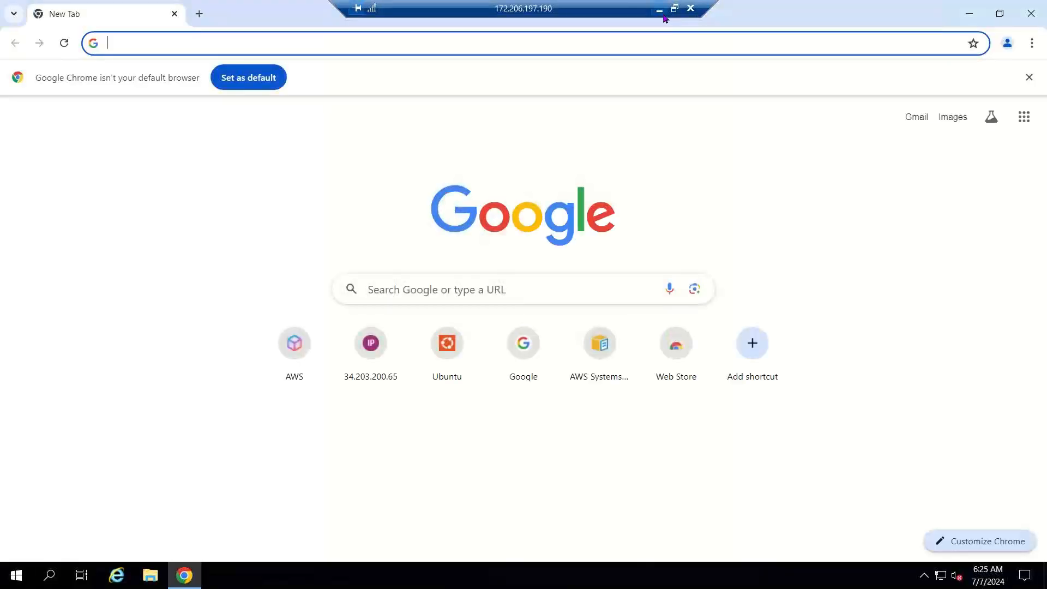
Step: Copy the WorkSpaces console address and open it in Chrome inside the remote session
left_click(663, 15)
key("alt+Tab")
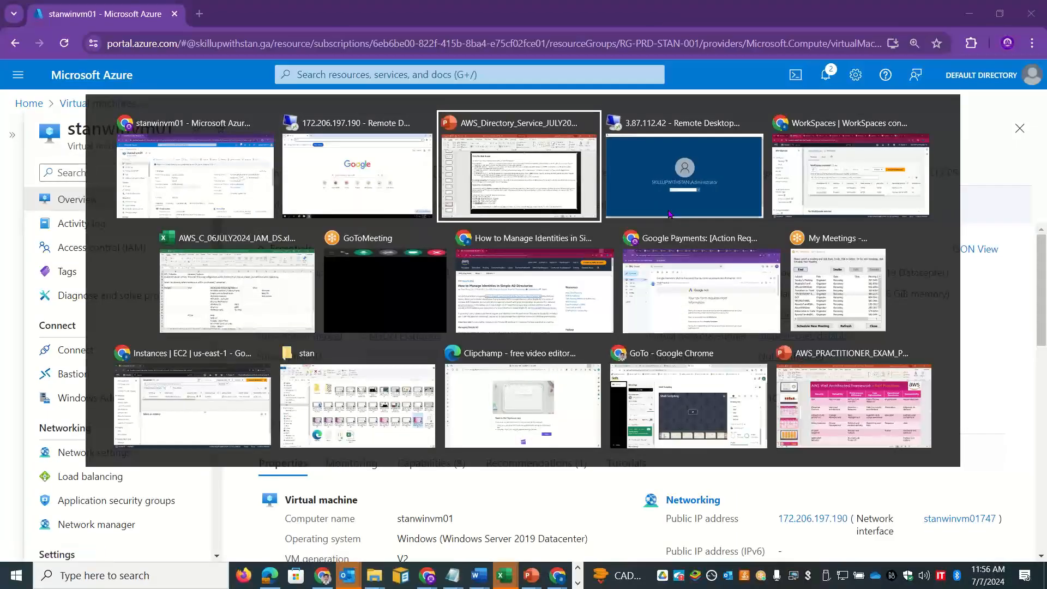
key("alt+Tab")
key("alt+Tab")
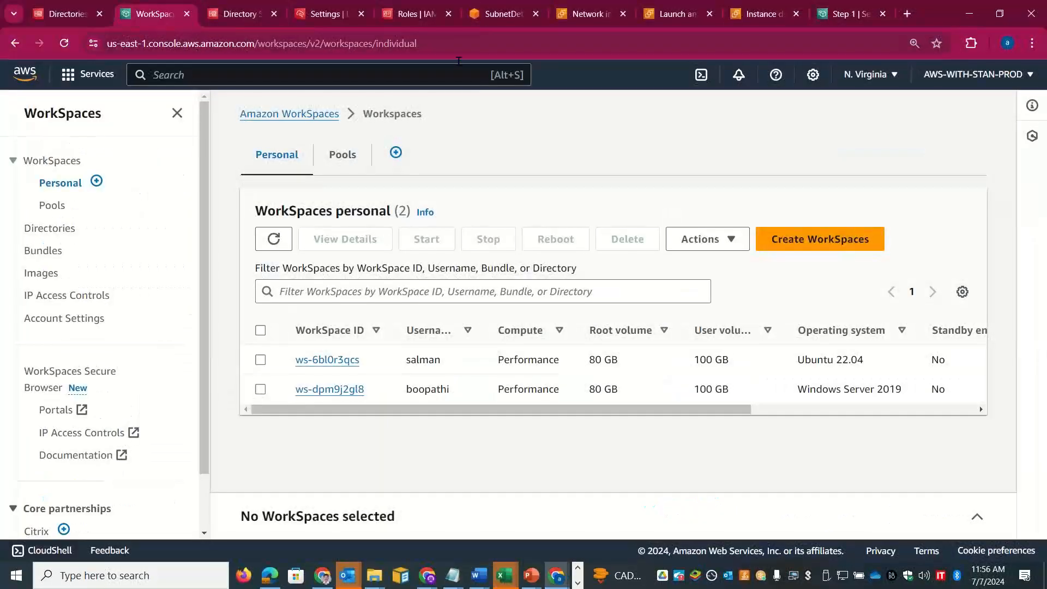
left_click(449, 40)
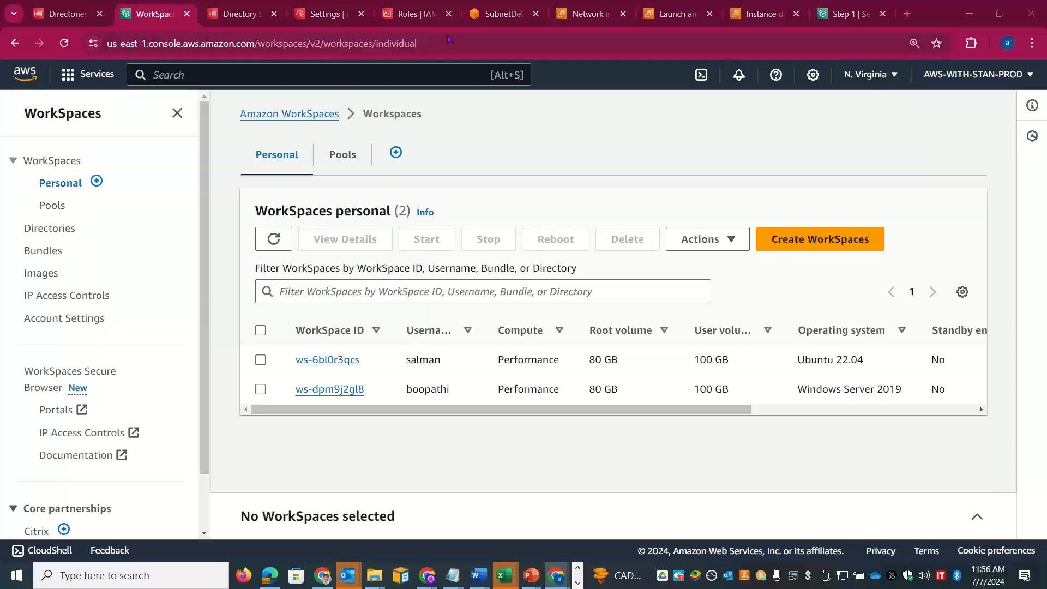
key("alt+Tab")
key("alt+Tab")
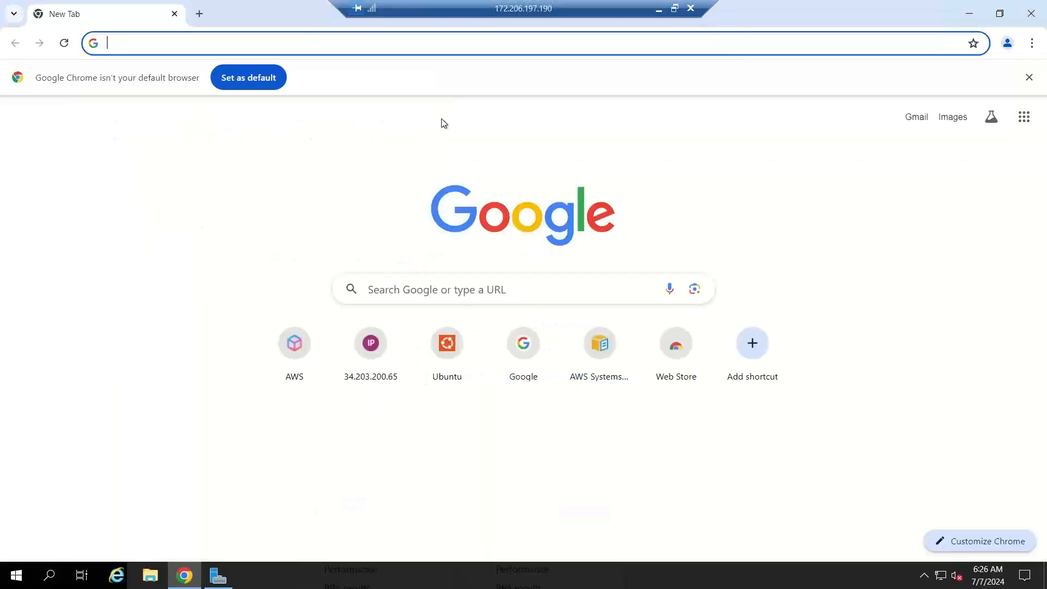
key("ctrl+v")
key("Return")
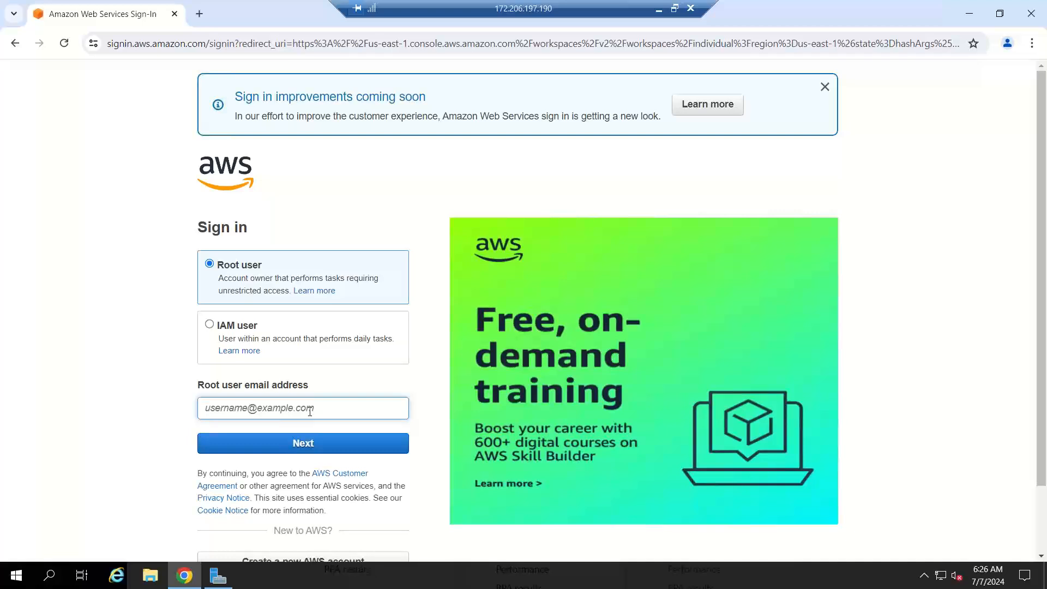
Step: Sign in as root user with the account email and password
key("Return")
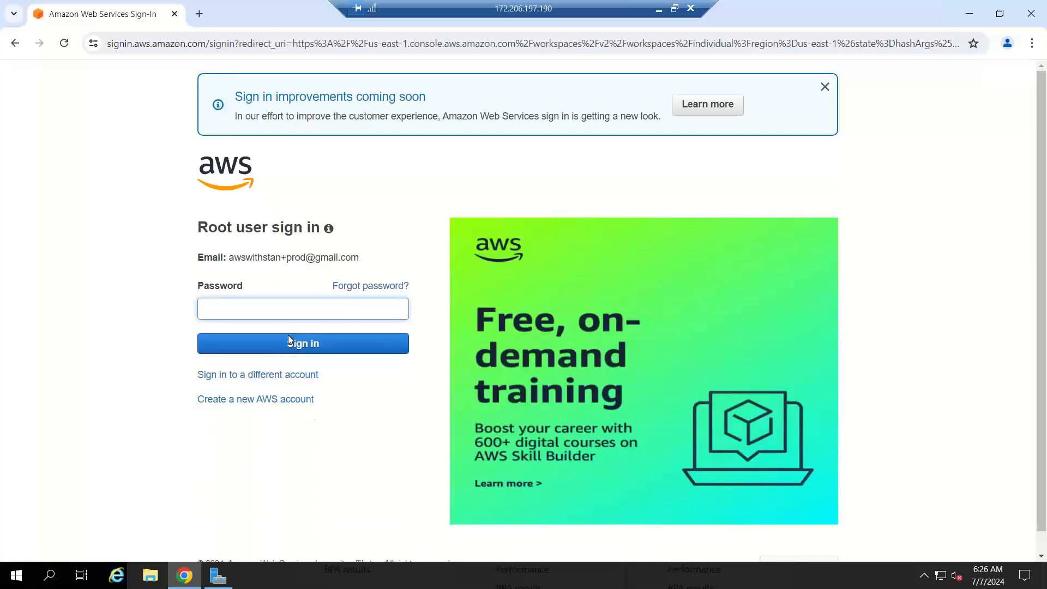
type("•••")
key("Return")
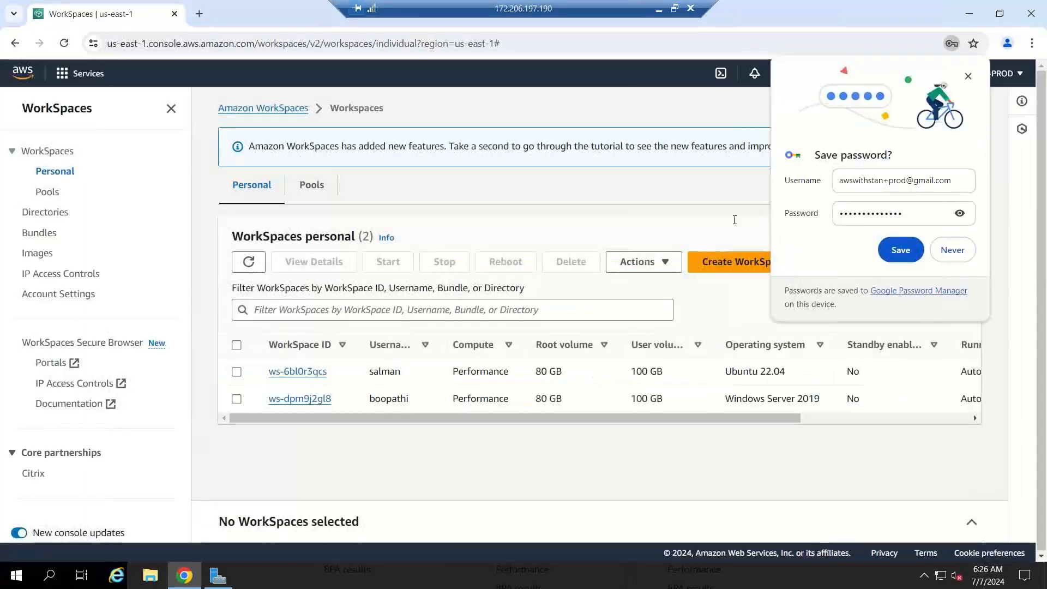
Step: Save the password and copy the Clients Link from the Windows Server 2019 WorkSpace's details
left_click(898, 256)
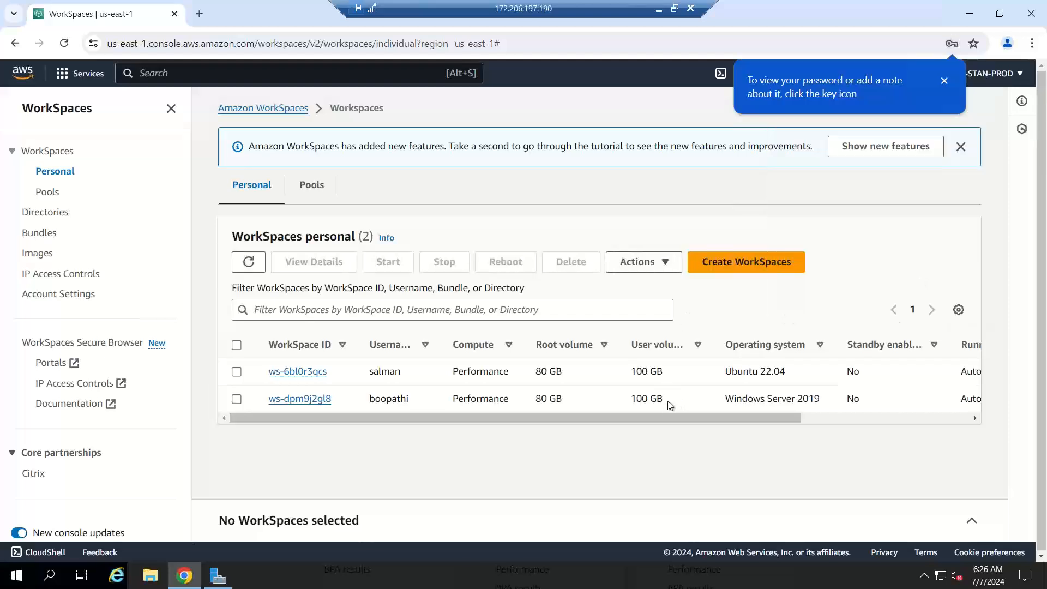
left_click_drag(660, 421, 941, 426)
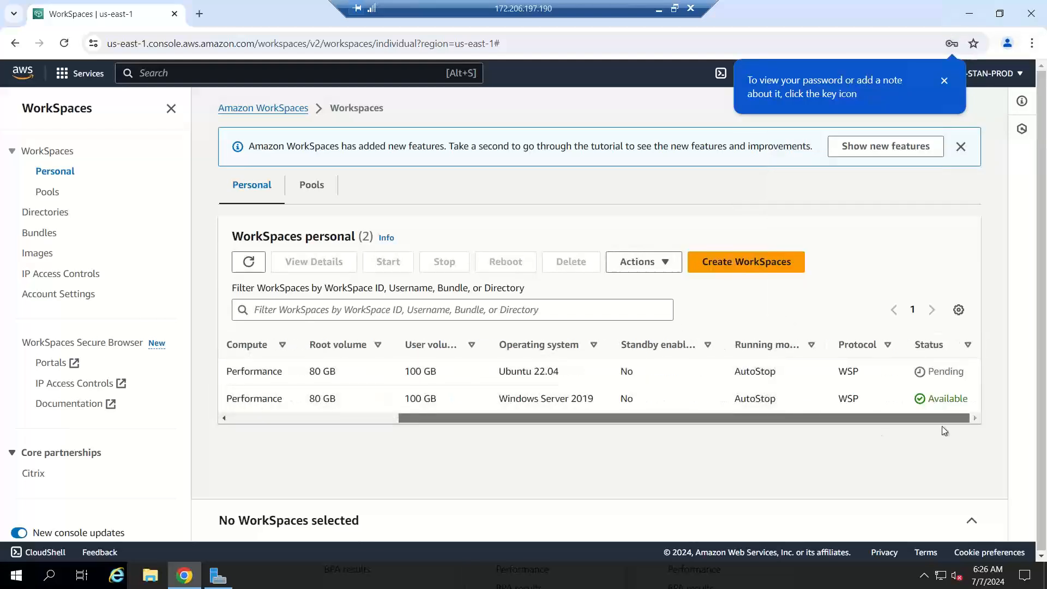
left_click_drag(743, 432, 901, 427)
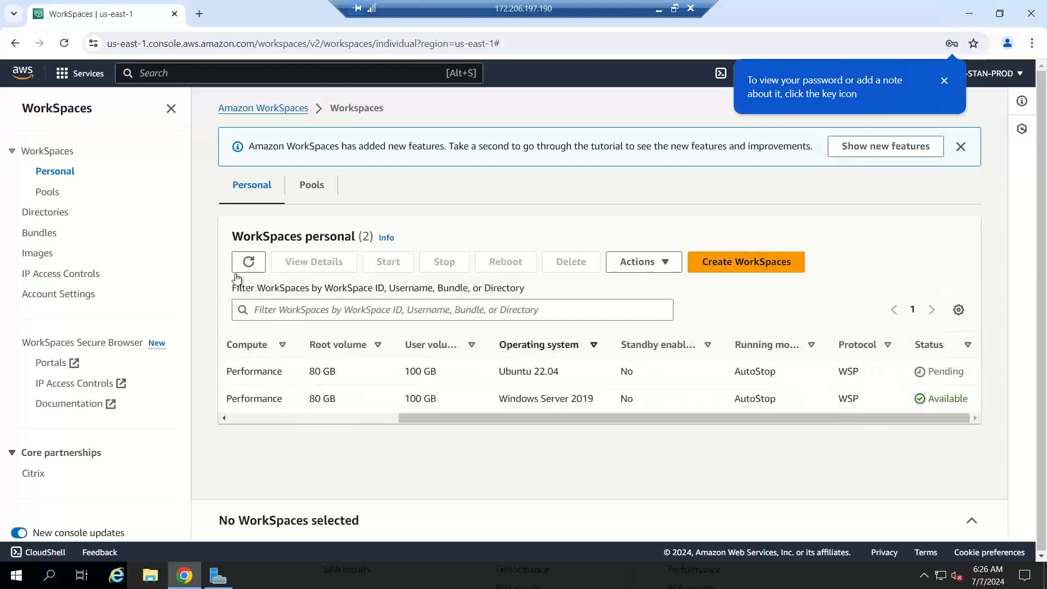
left_click(255, 268)
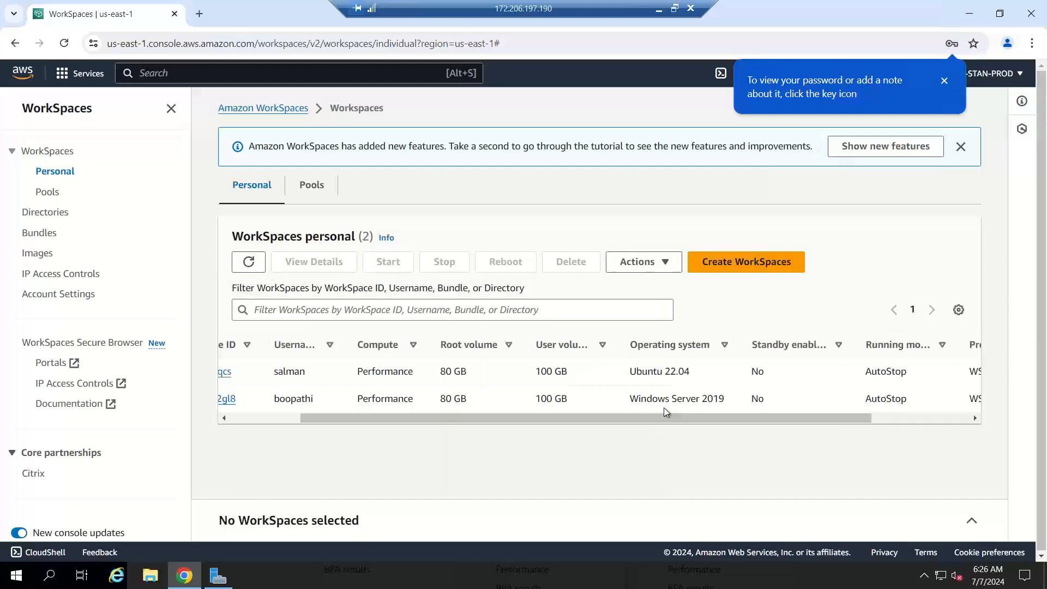
left_click_drag(661, 418, 974, 415)
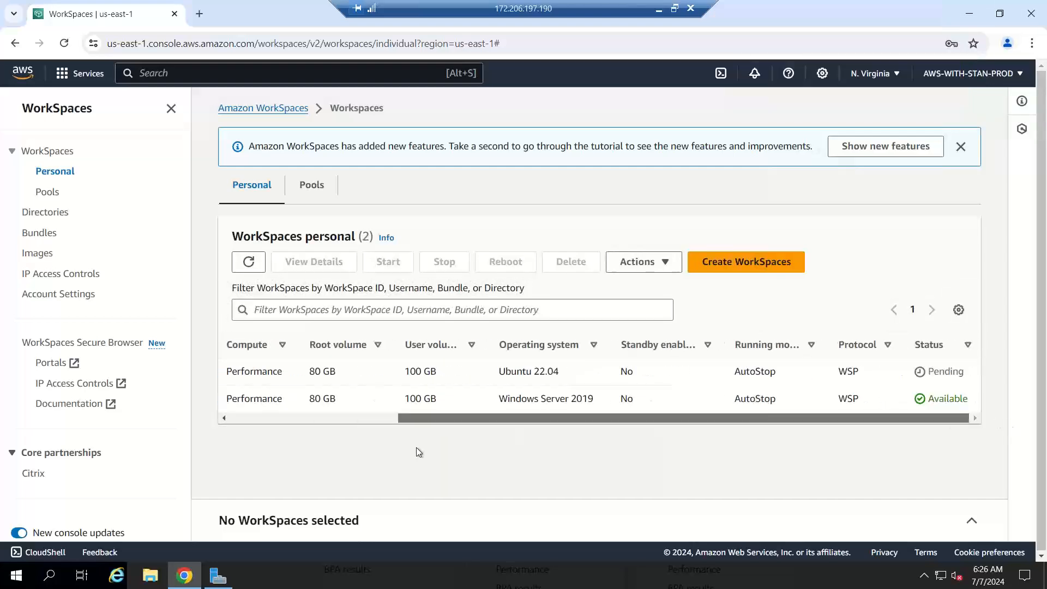
left_click_drag(417, 419, 262, 429)
left_click(237, 399)
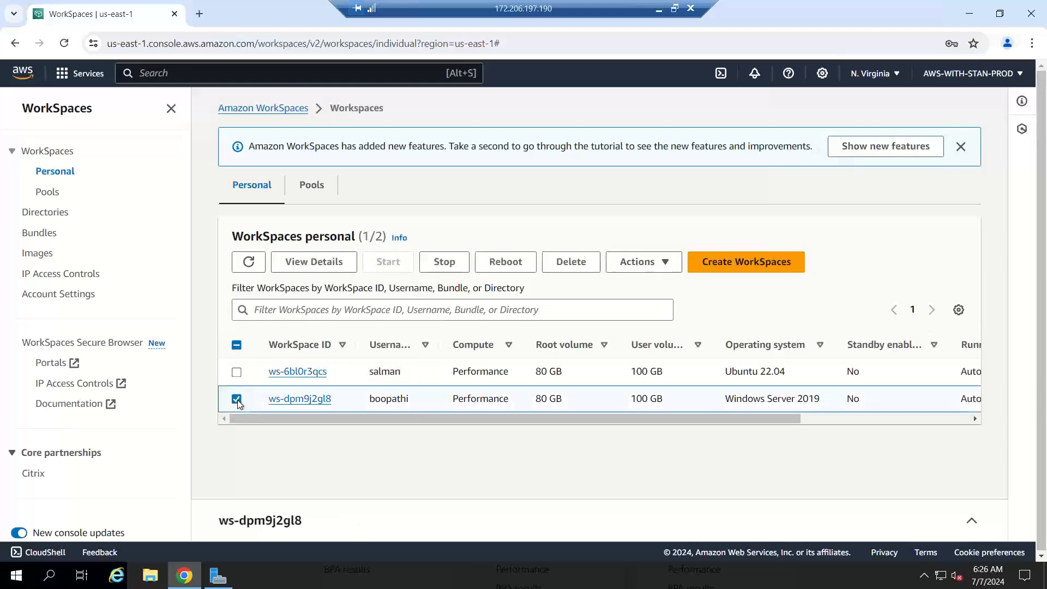
left_click(318, 265)
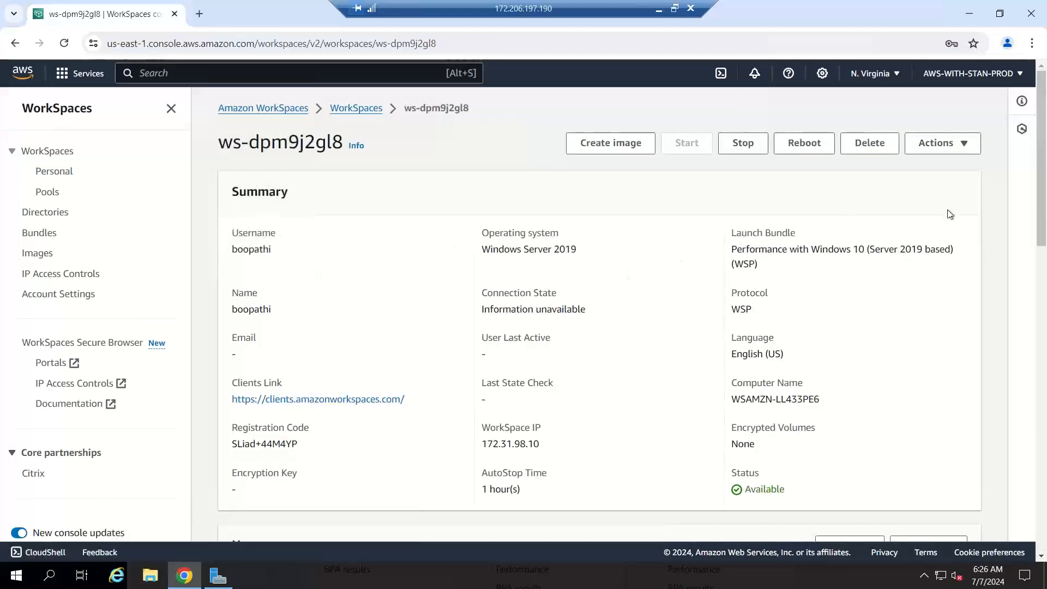
scroll(460, 271, "down", 2)
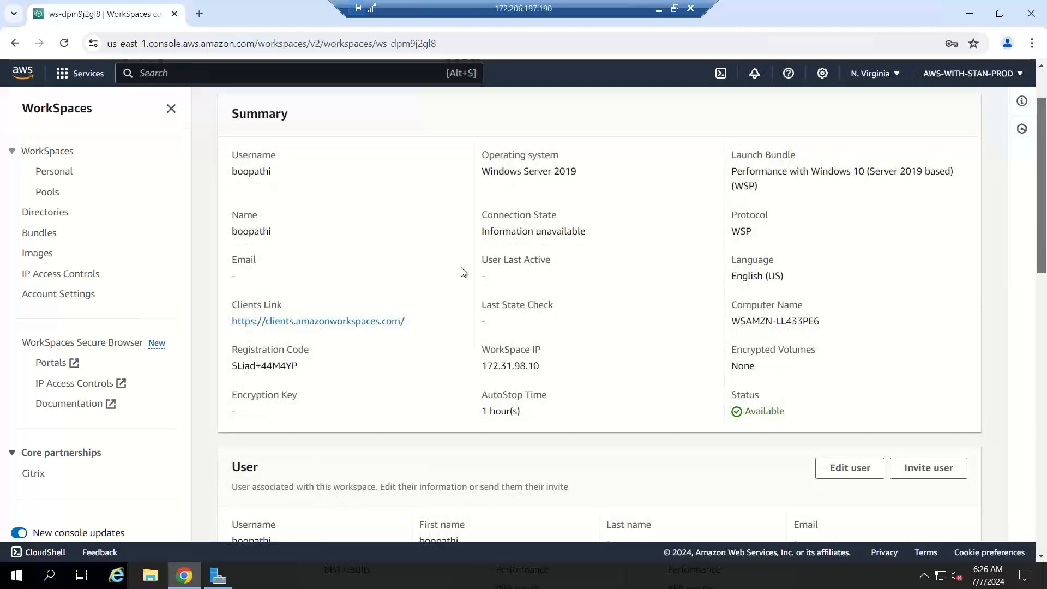
left_click_drag(421, 322, 227, 325)
key("ctrl+c")
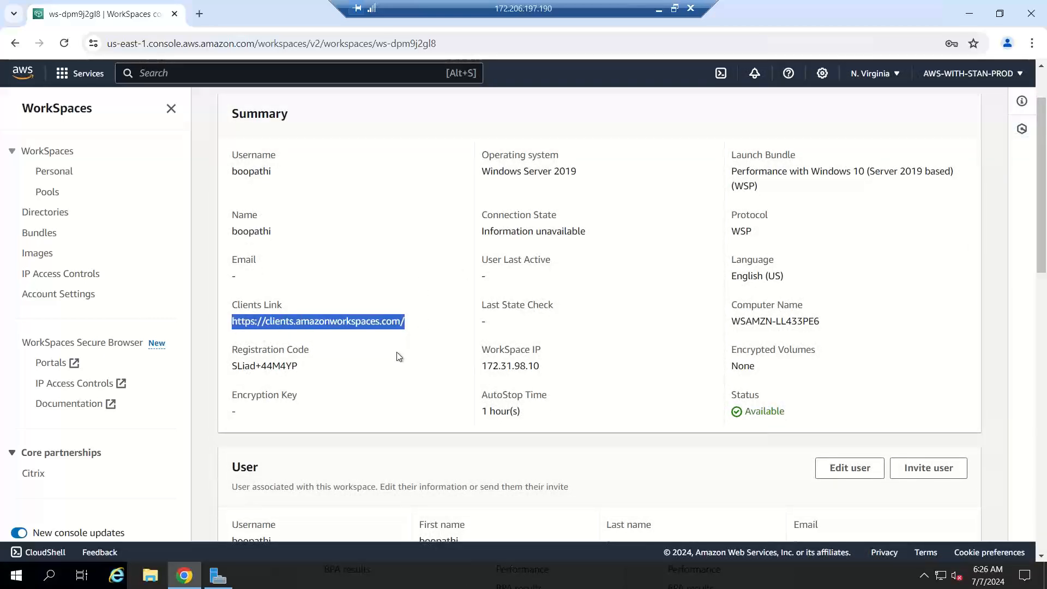
left_click(200, 15)
Step: Open clients.amazonworkspaces.com, download the latest 64-bit Windows client and show Amazon+WorkSpaces.msi in its folder
key("ctrl+v")
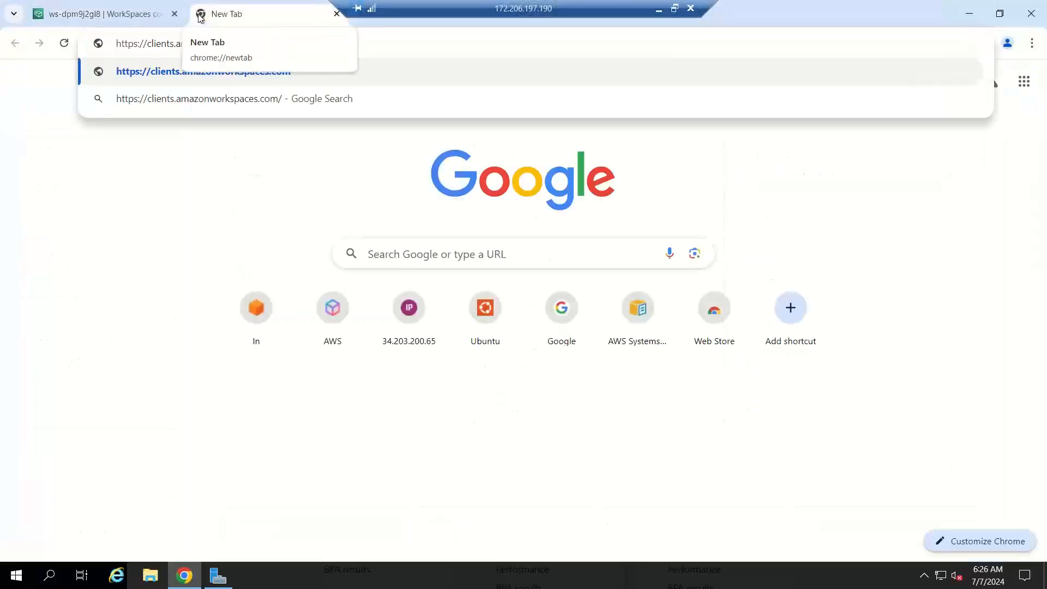
key("Return")
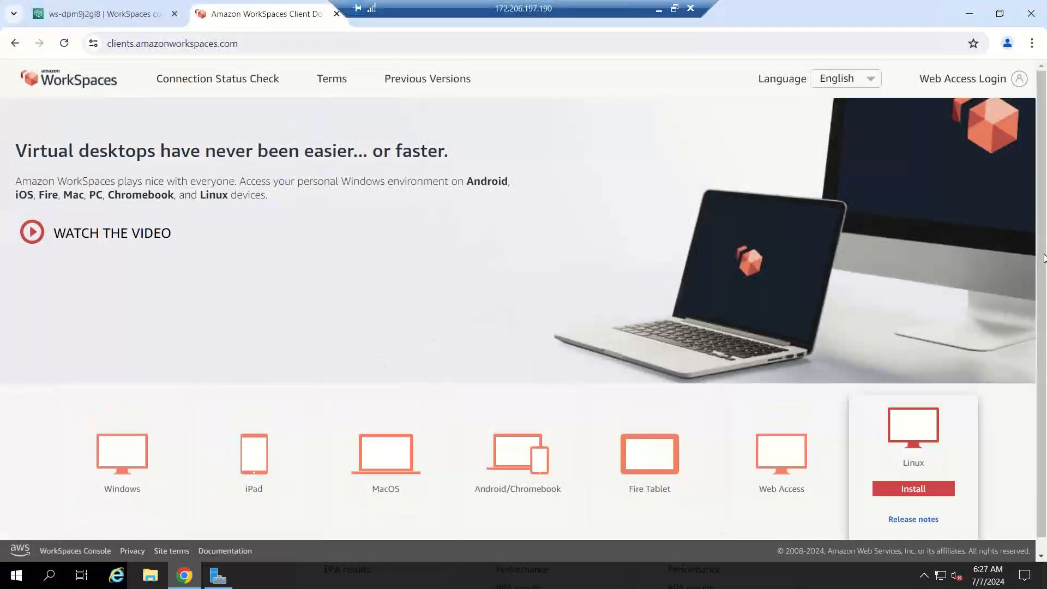
left_click_drag(1044, 267, 1046, 391)
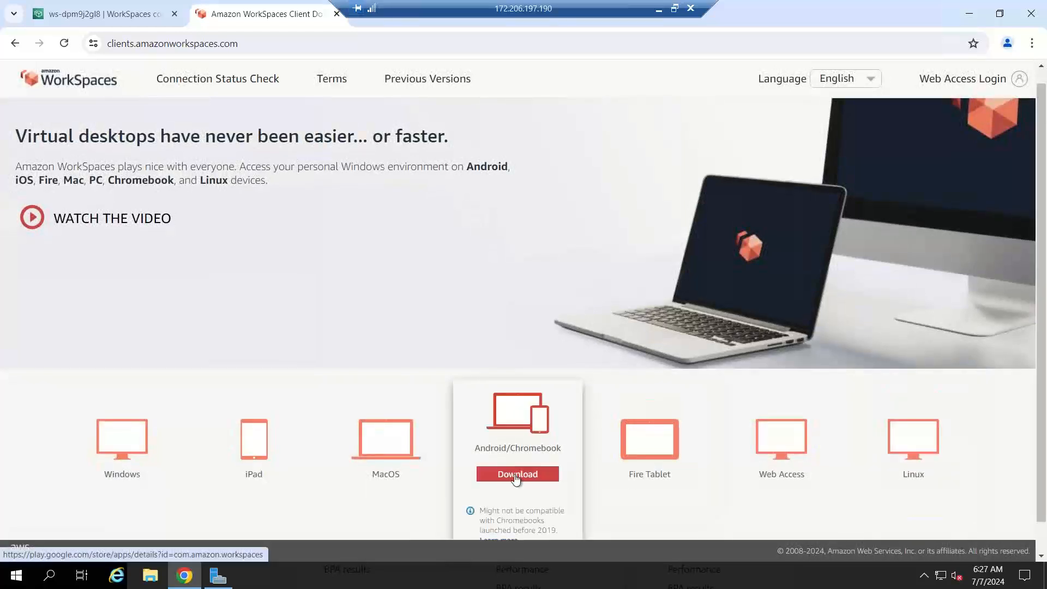
mouse_move(404, 484)
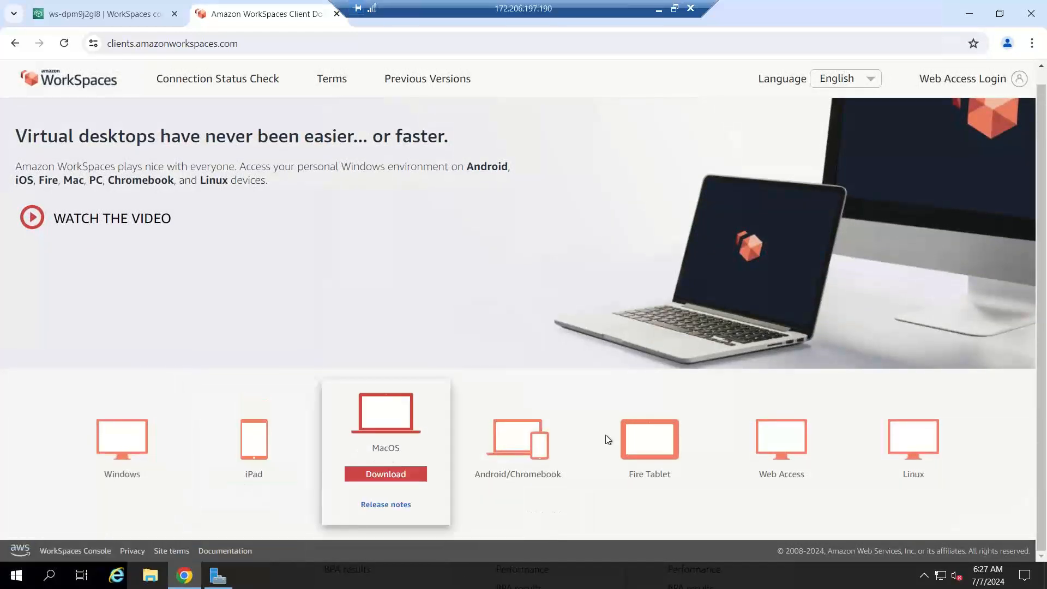
mouse_move(657, 450)
mouse_move(765, 470)
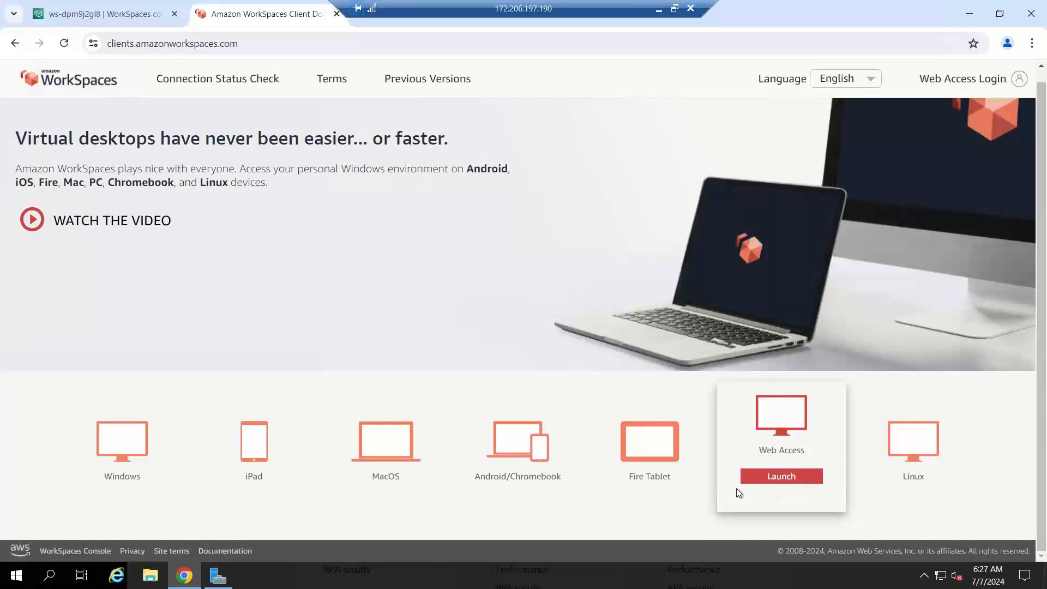
mouse_move(84, 475)
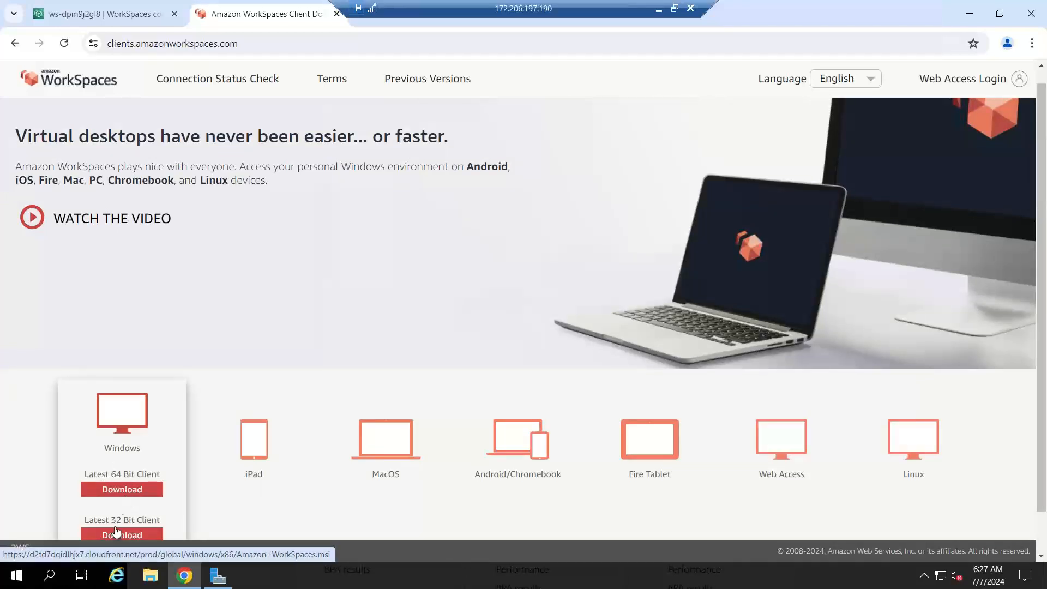
left_click(120, 493)
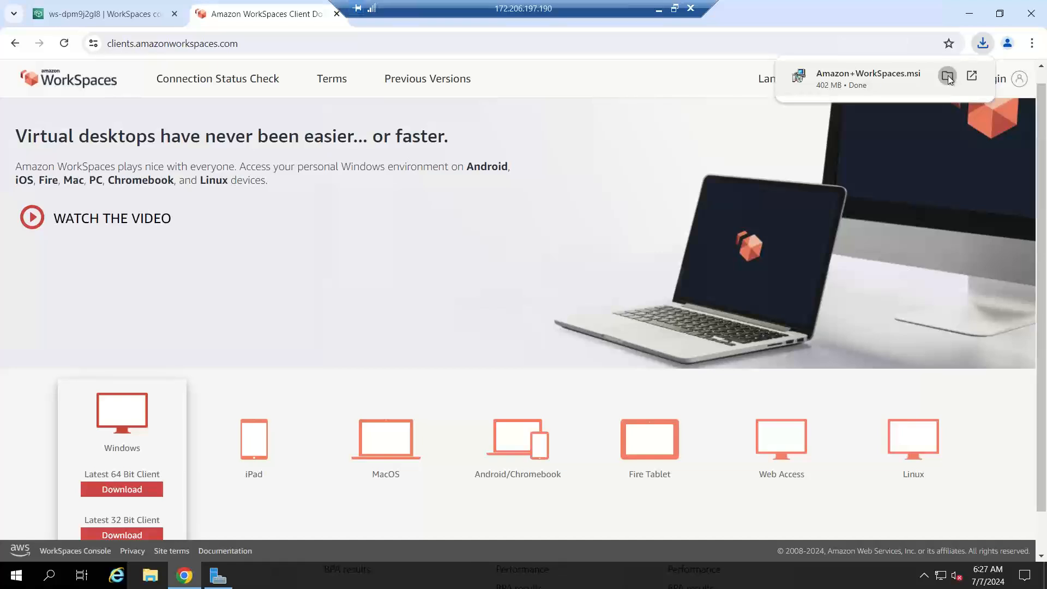
left_click(947, 75)
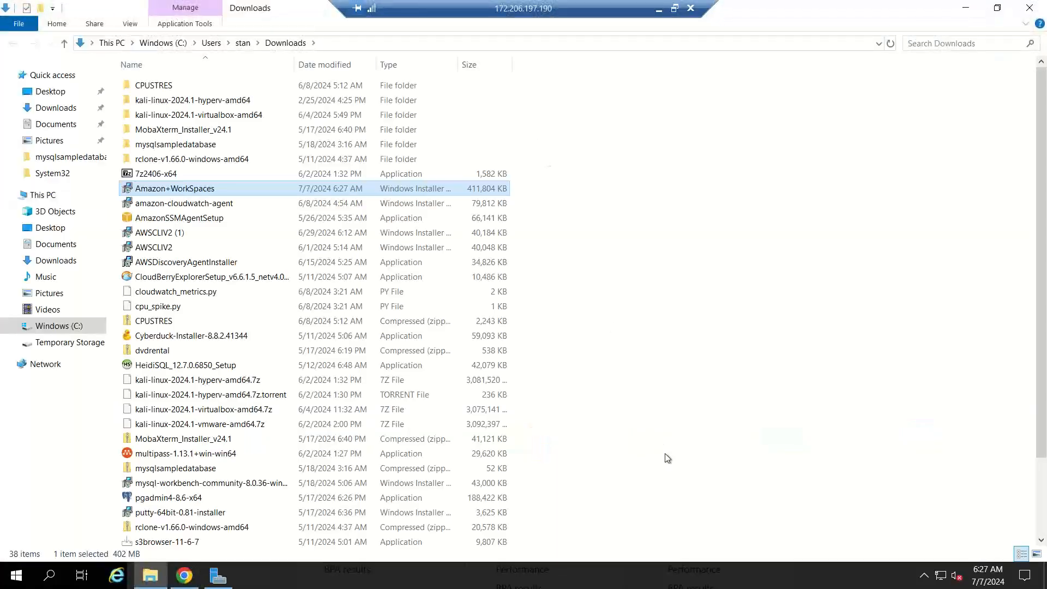
Step: Run Amazon+WorkSpaces.msi and install it for all users in the default folder
double_click(168, 190)
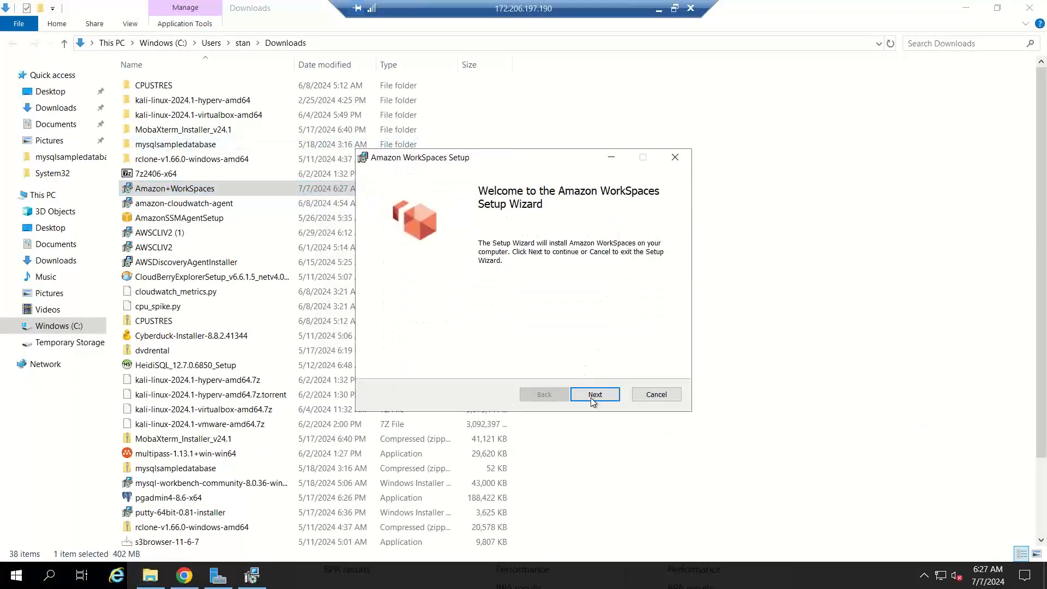
left_click_drag(498, 159, 344, 91)
left_click(453, 328)
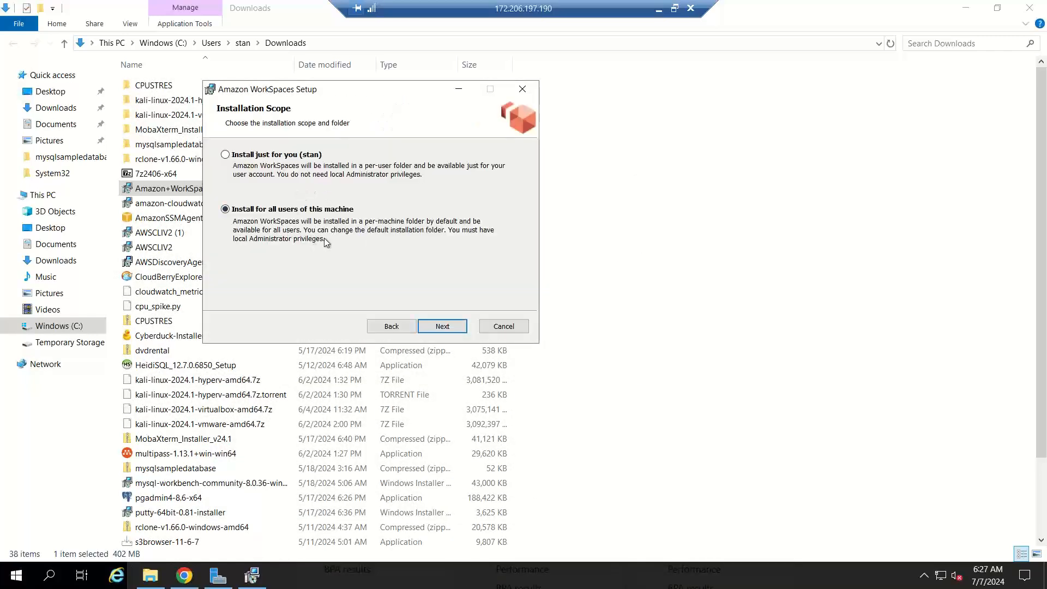
left_click(443, 326)
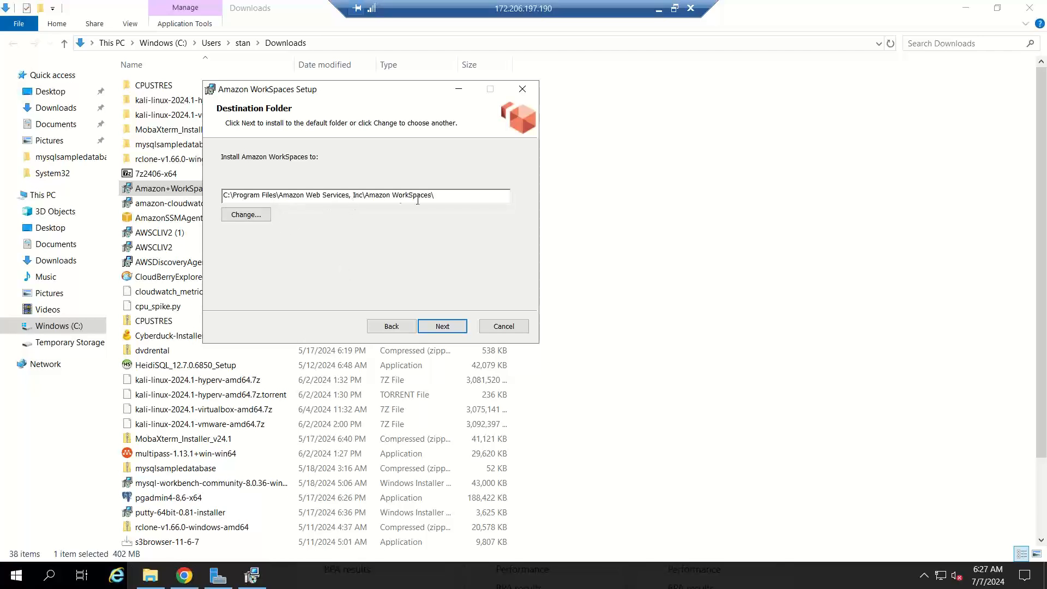
left_click(444, 333)
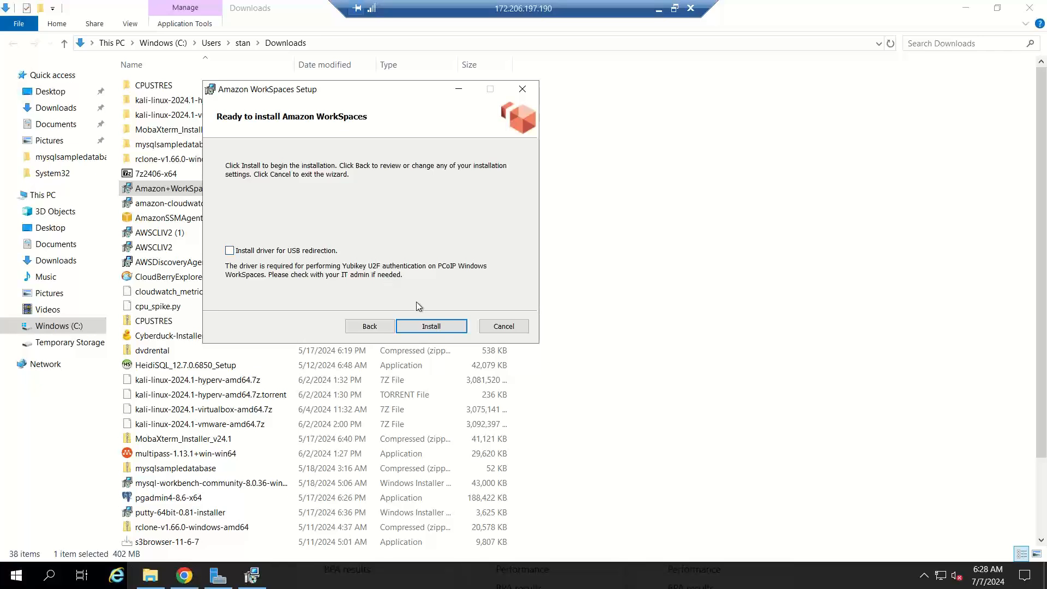
left_click(421, 327)
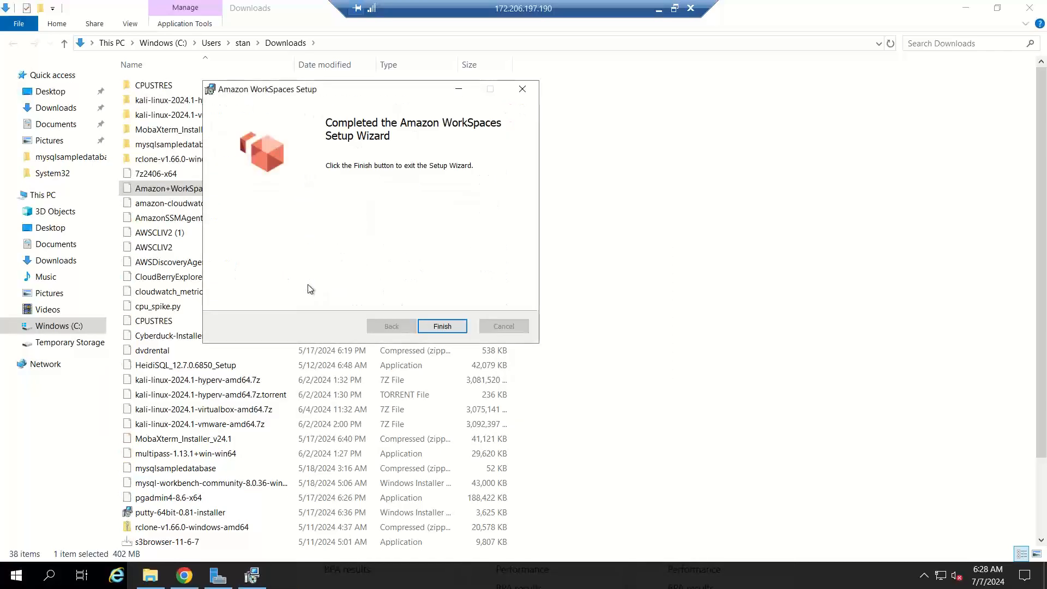
left_click(439, 328)
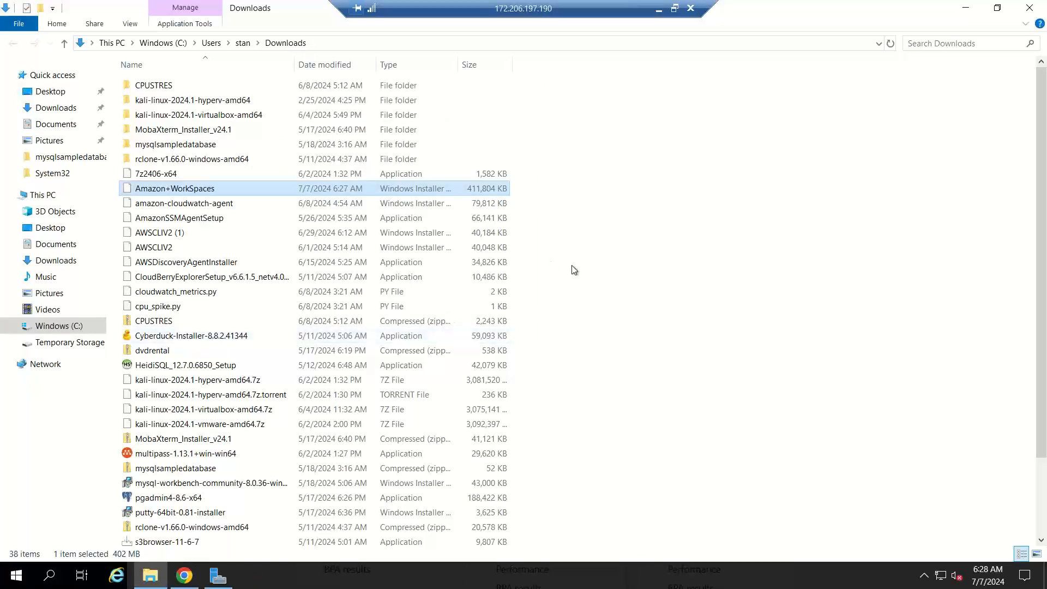
Step: Launch Amazon WorkSpaces from Recently added in Start, then minimize the remote session
left_click(15, 582)
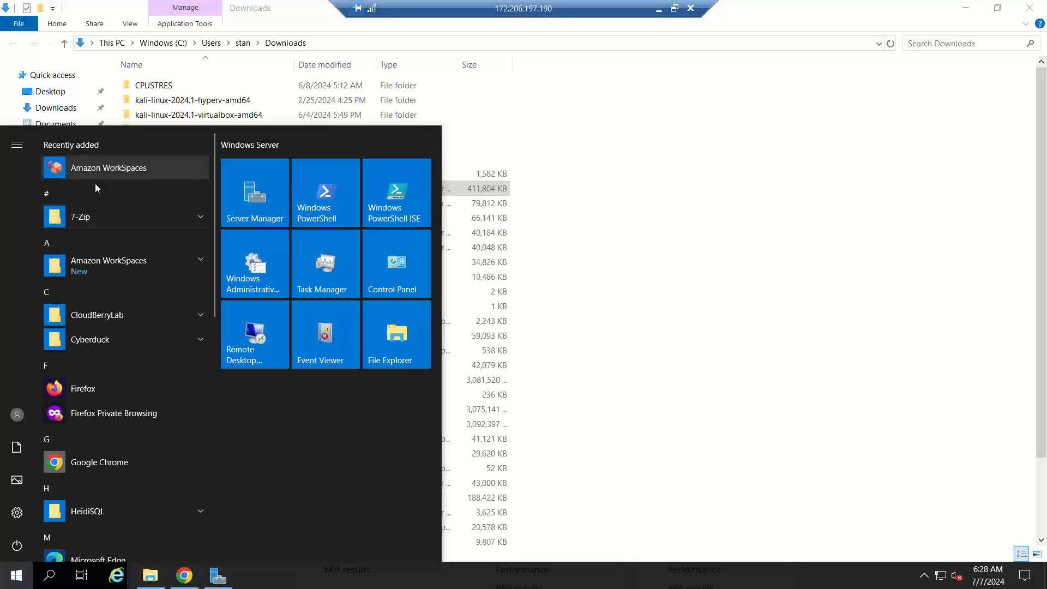
left_click(108, 169)
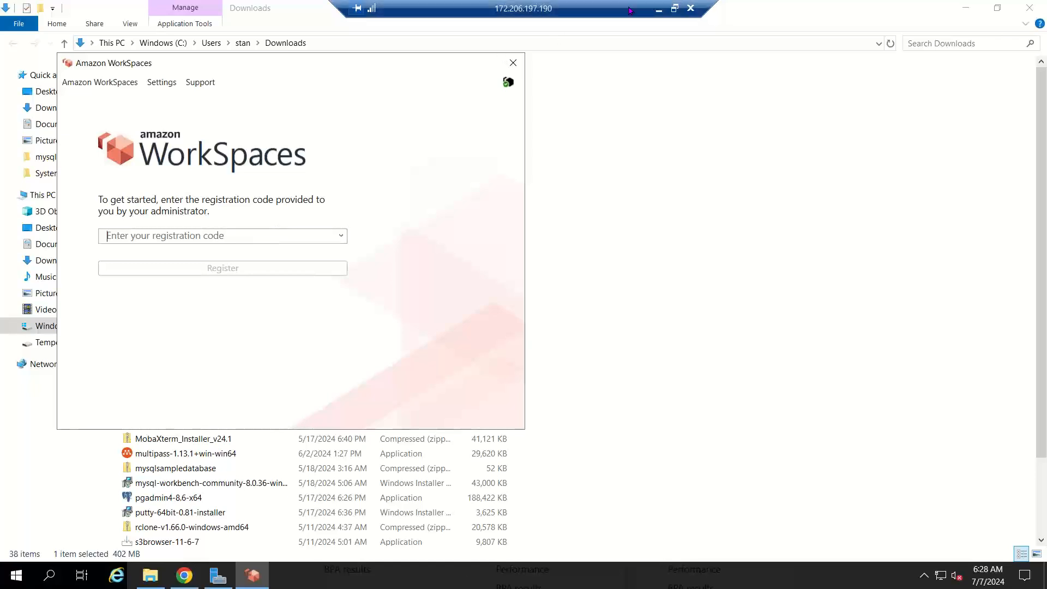
left_click(660, 9)
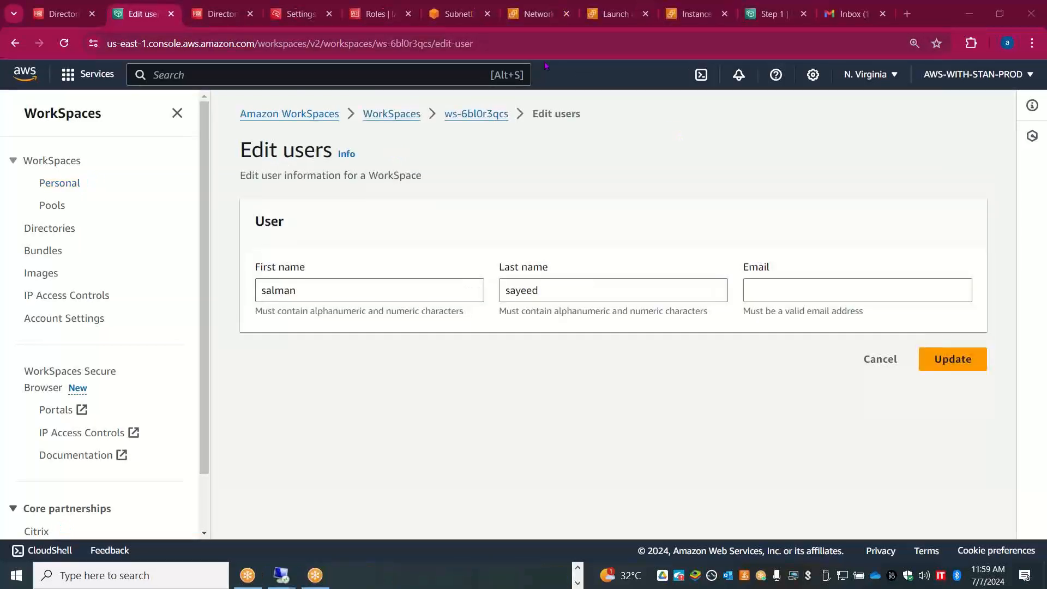
Step: Add the user's e-mail address to WorkSpace ws-6bl0r3qcs through Edit users and save the update
left_click(483, 115)
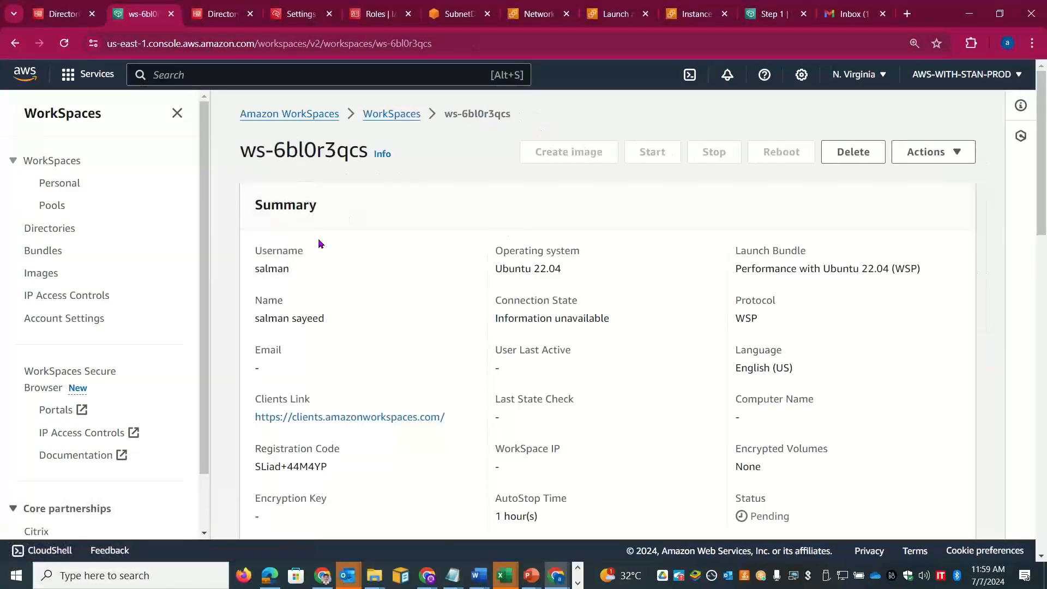
left_click(964, 156)
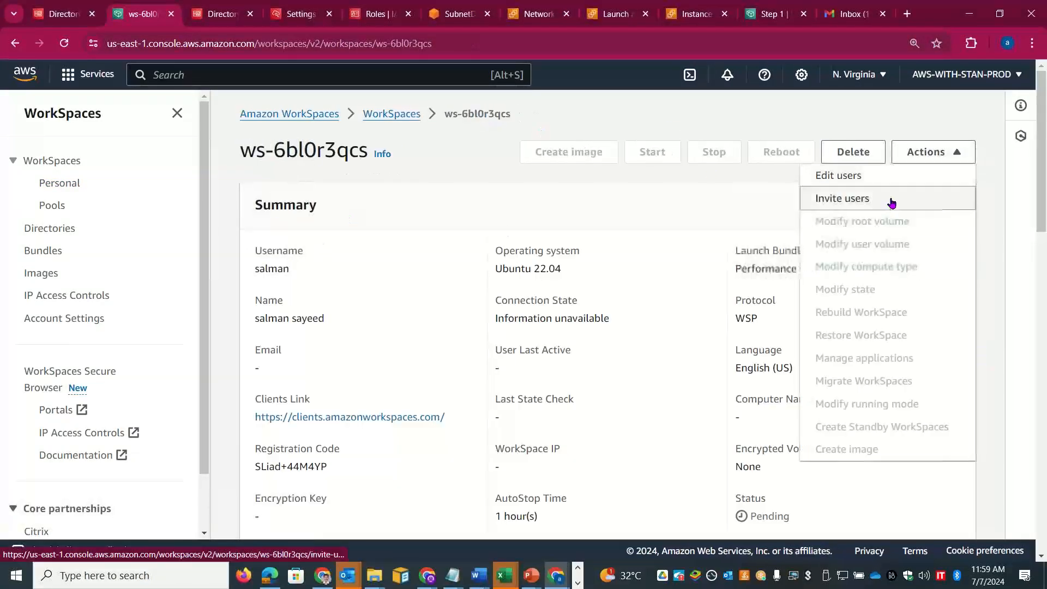
left_click(885, 175)
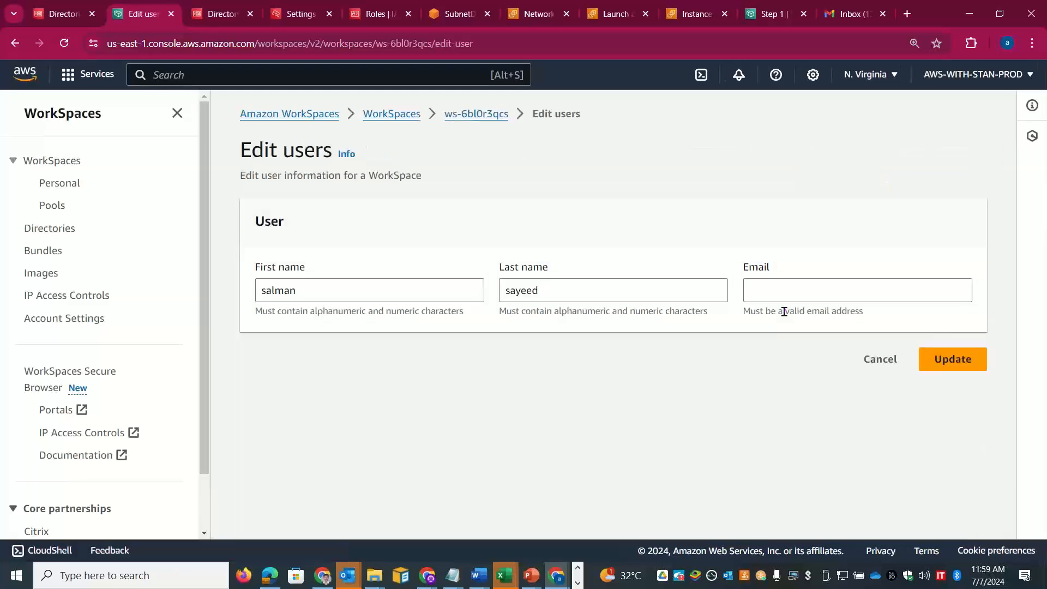
left_click(786, 294)
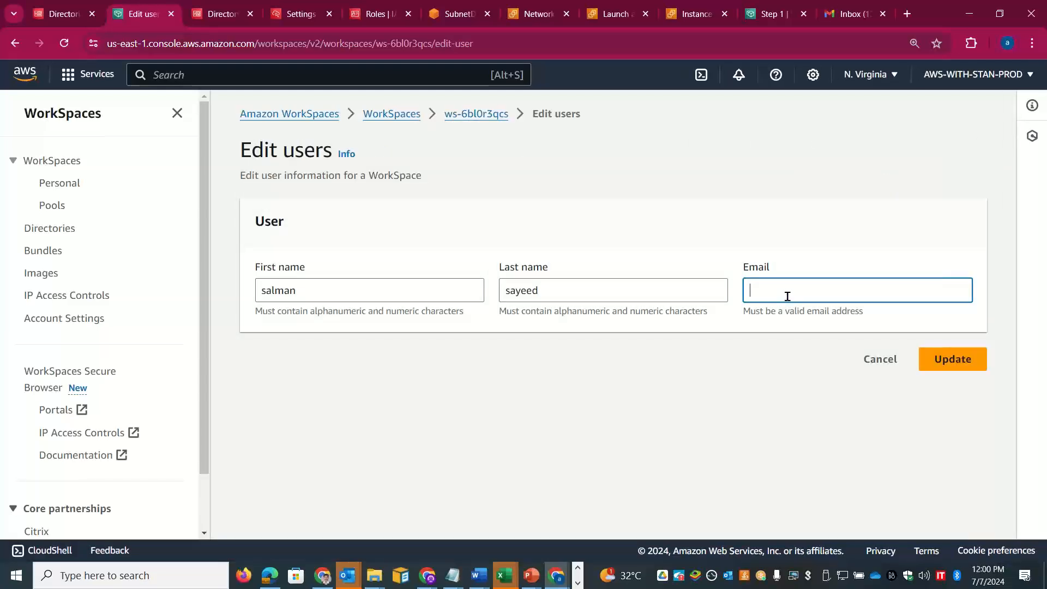
left_click(952, 359)
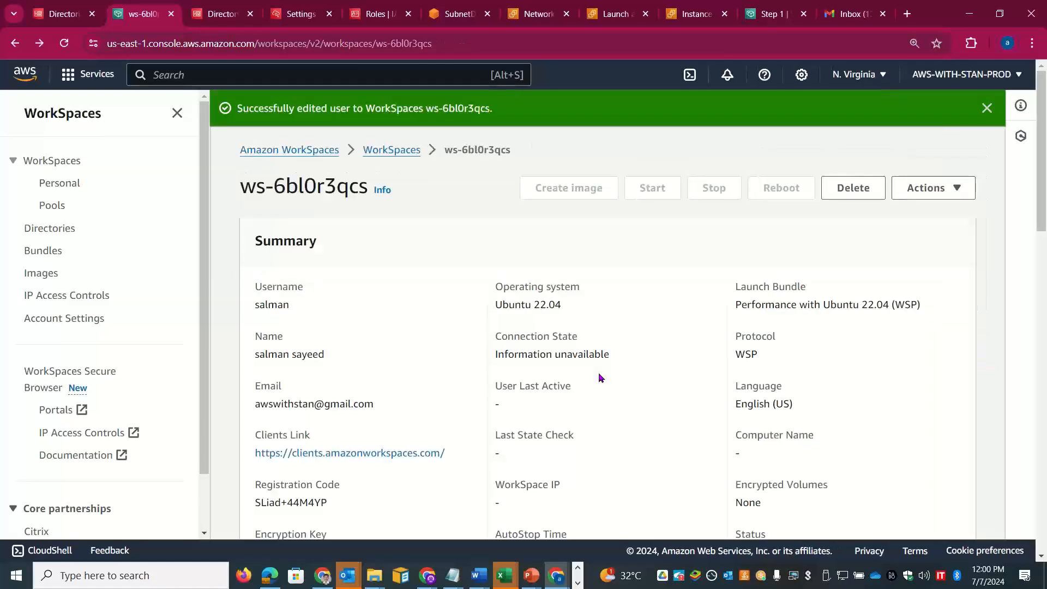
left_click_drag(1046, 216, 1046, 282)
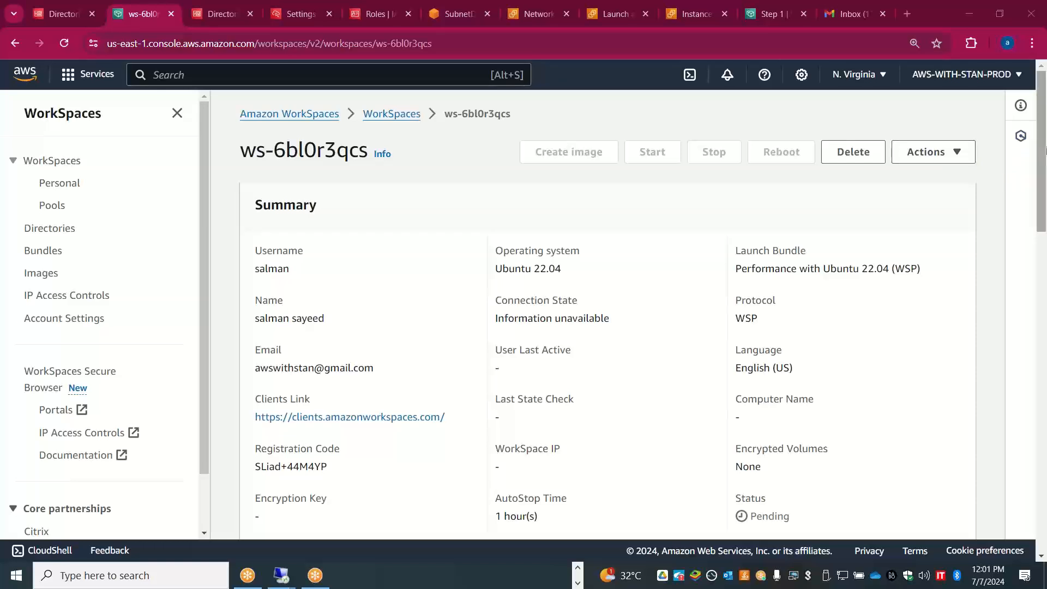
Step: Copy the registration code from the ws-6bl0r3qcs invitation email and return to Remote Desktop
scroll(1046, 150, "down", 2)
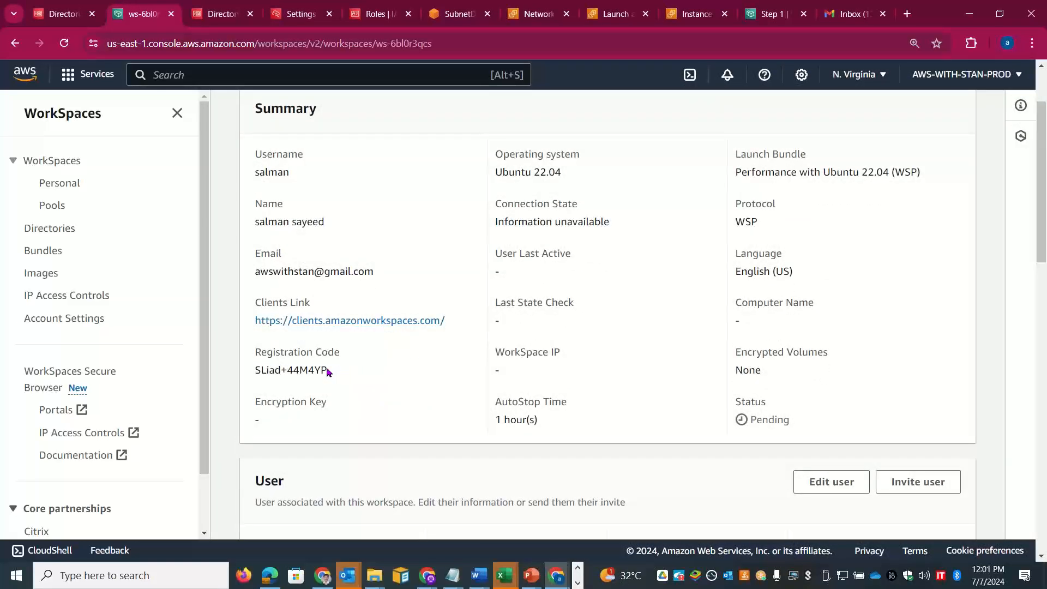
left_click_drag(328, 372, 255, 373)
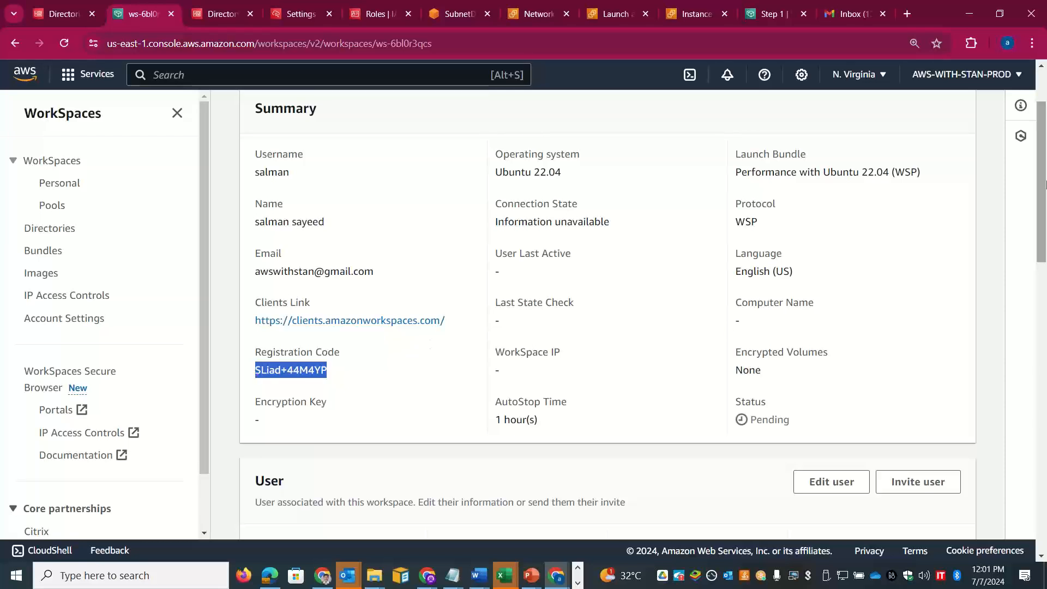
scroll(1045, 267, "down", 5)
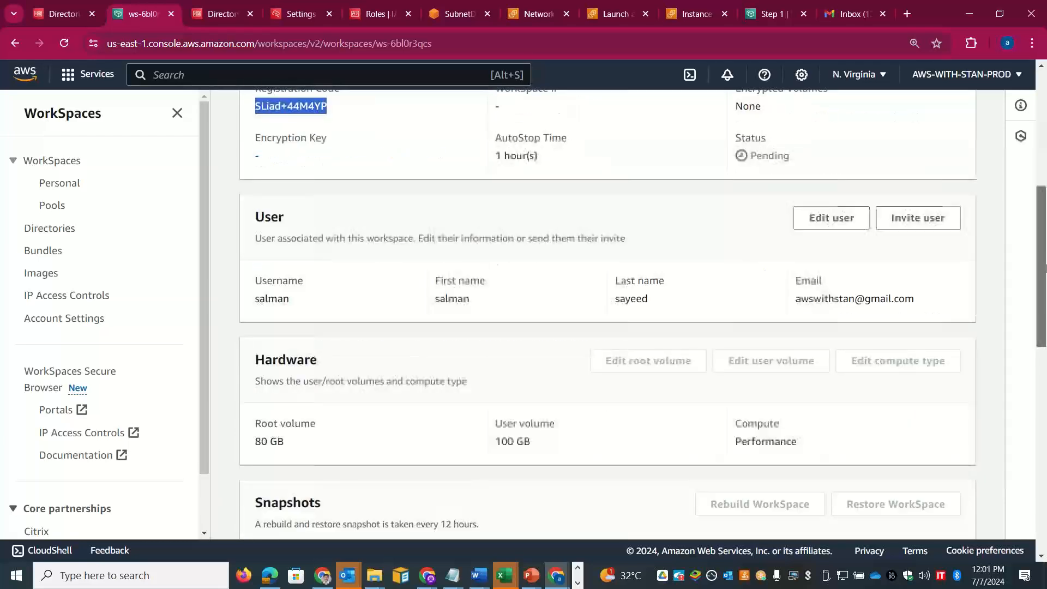
left_click(895, 219)
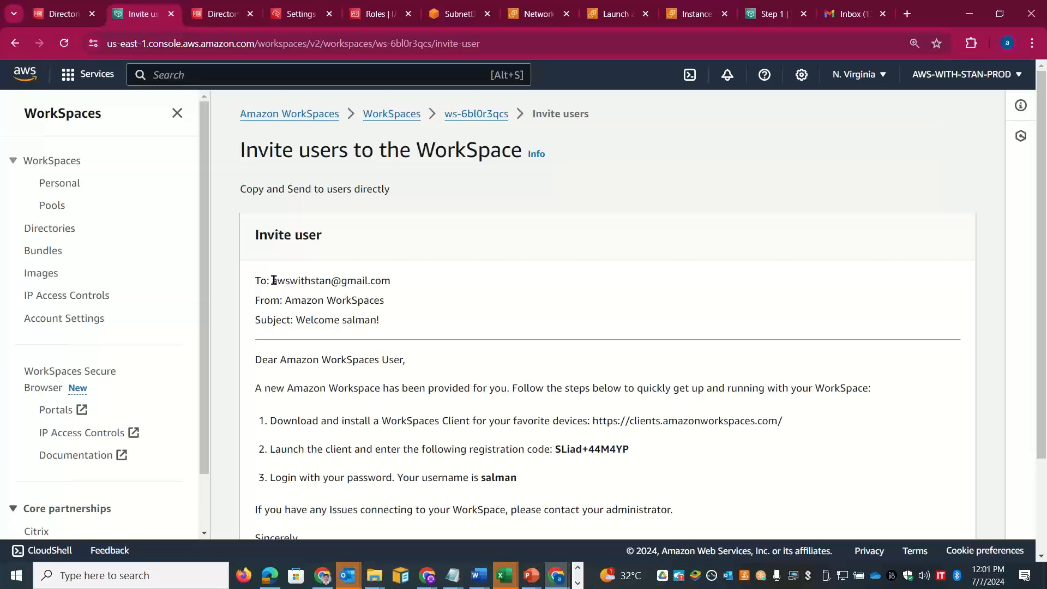
left_click_drag(273, 280, 413, 299)
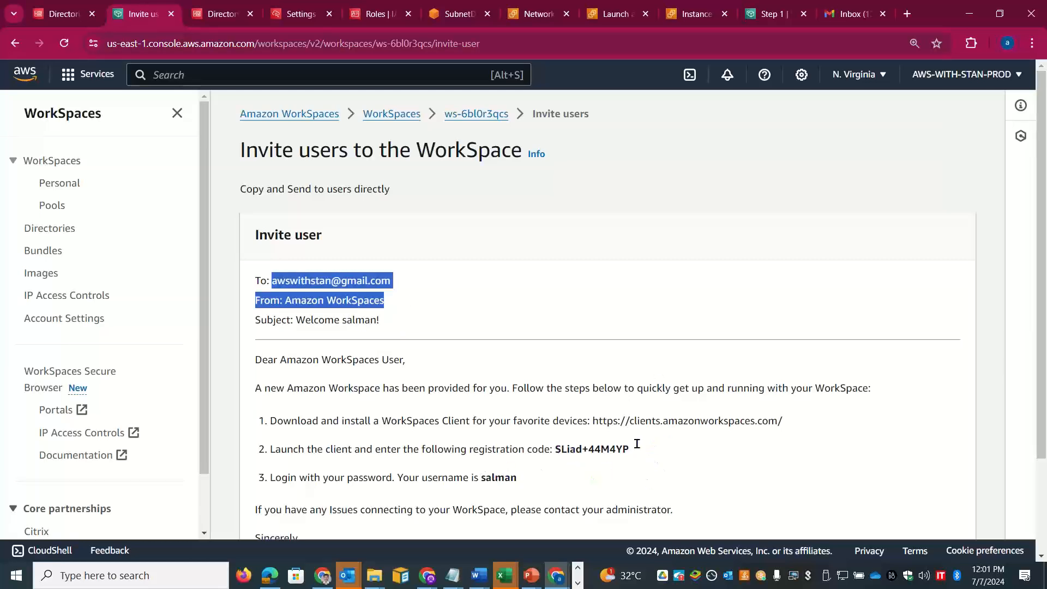
left_click_drag(643, 449, 556, 448)
key("ctrl+c")
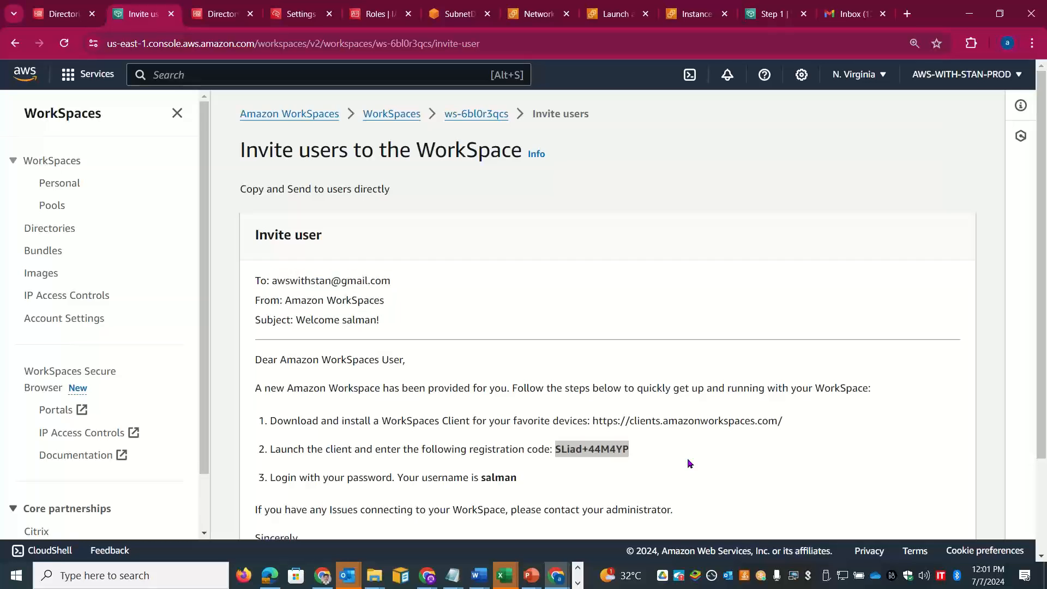
key("alt+Tab")
key("alt+Tab")
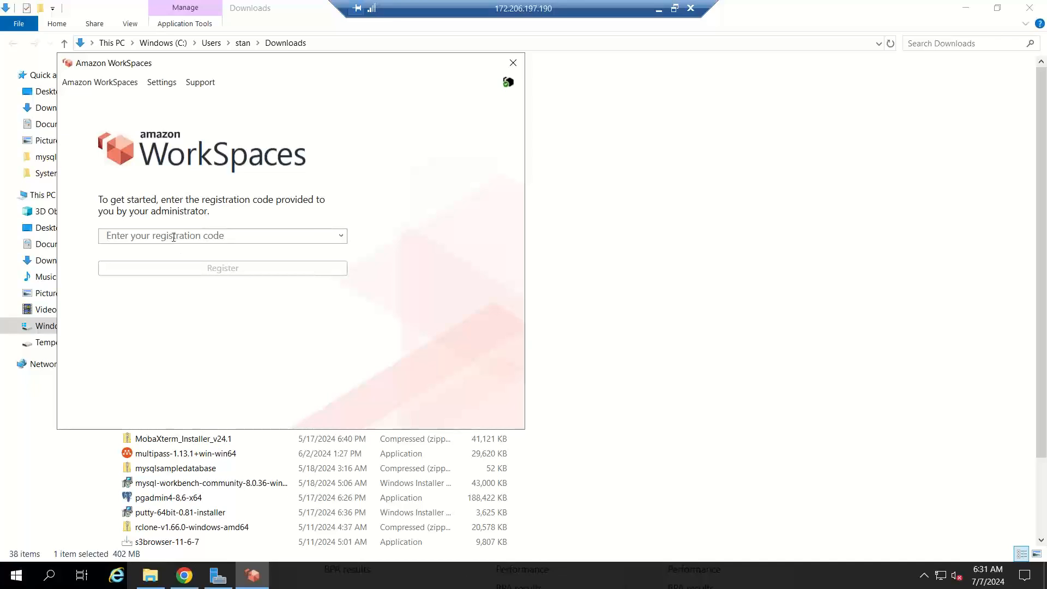
Step: Register the WorkSpaces client with the pasted code, enter the directory username, then minimize the session
key("ctrl+v")
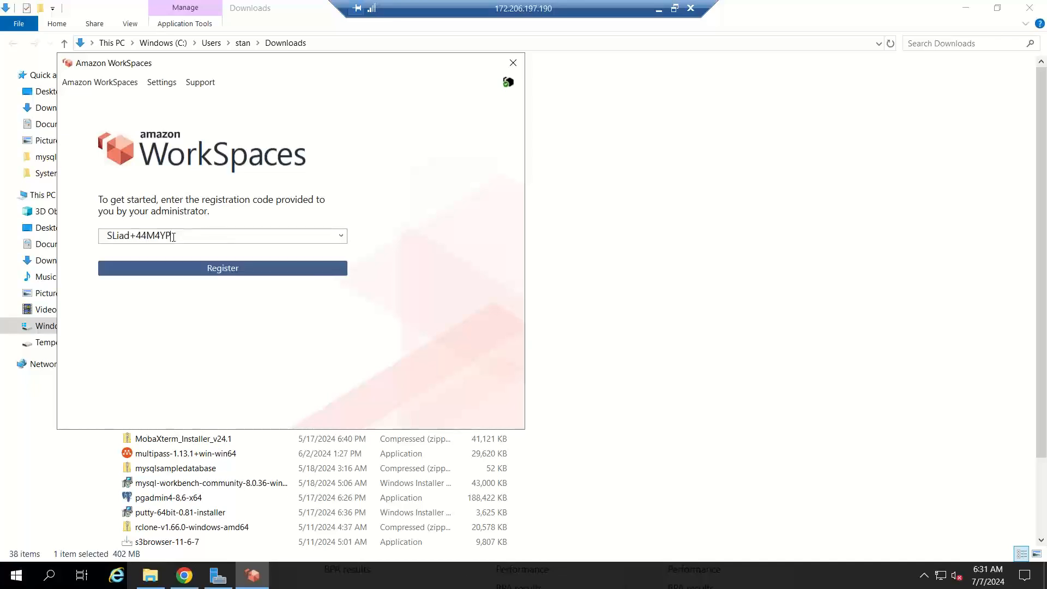
left_click(227, 273)
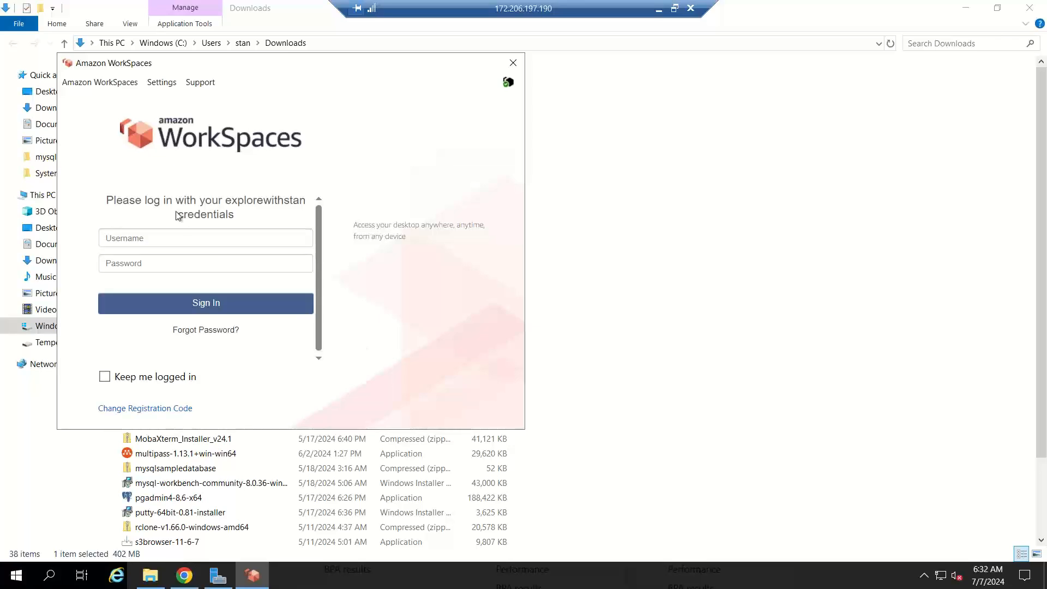
left_click(164, 239)
type("skillupwit")
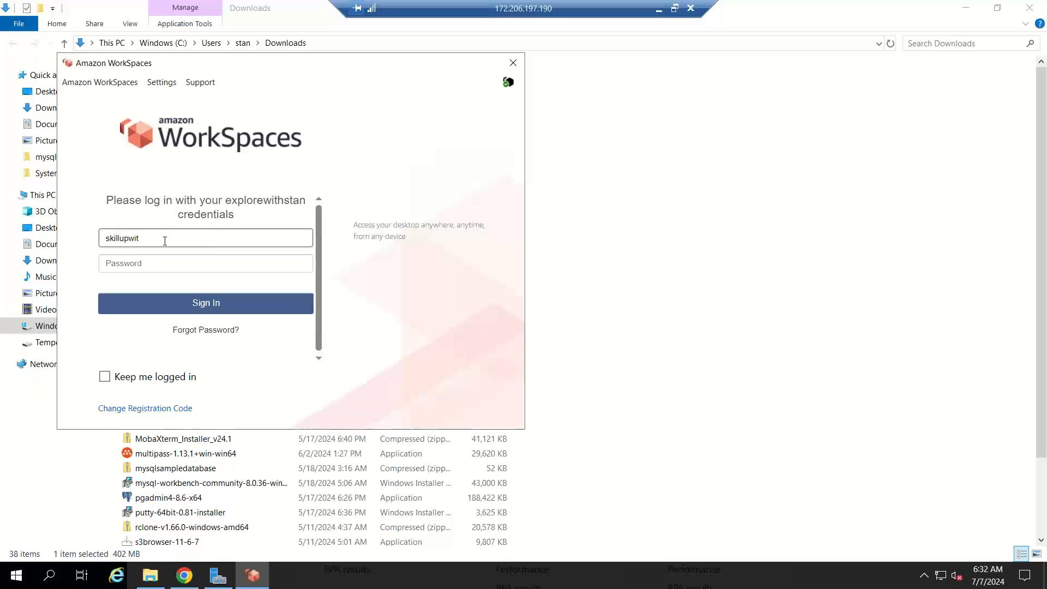
type("hstan\\salman")
key("Tab")
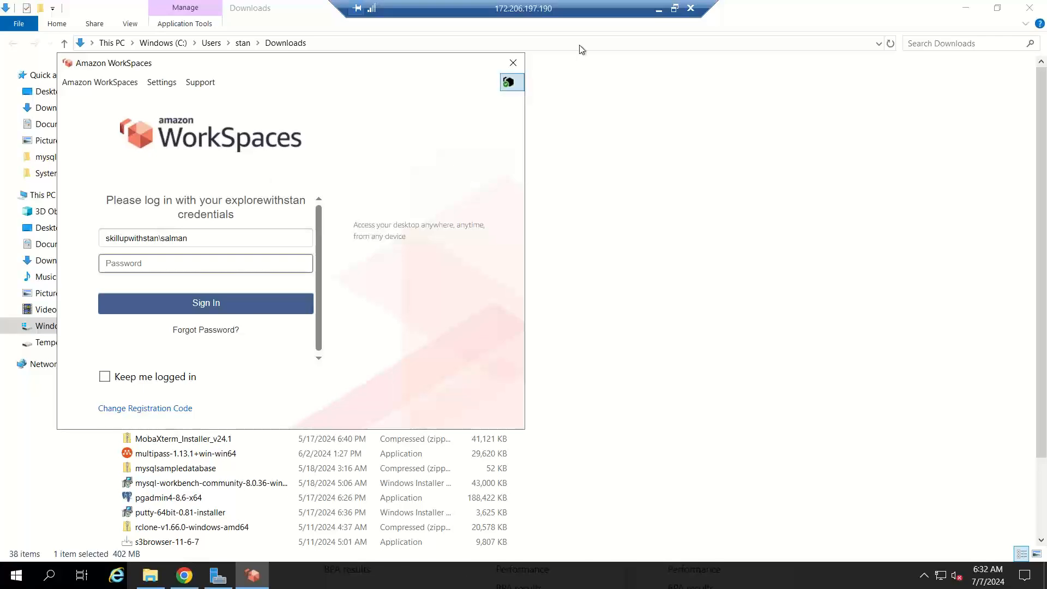
left_click(658, 10)
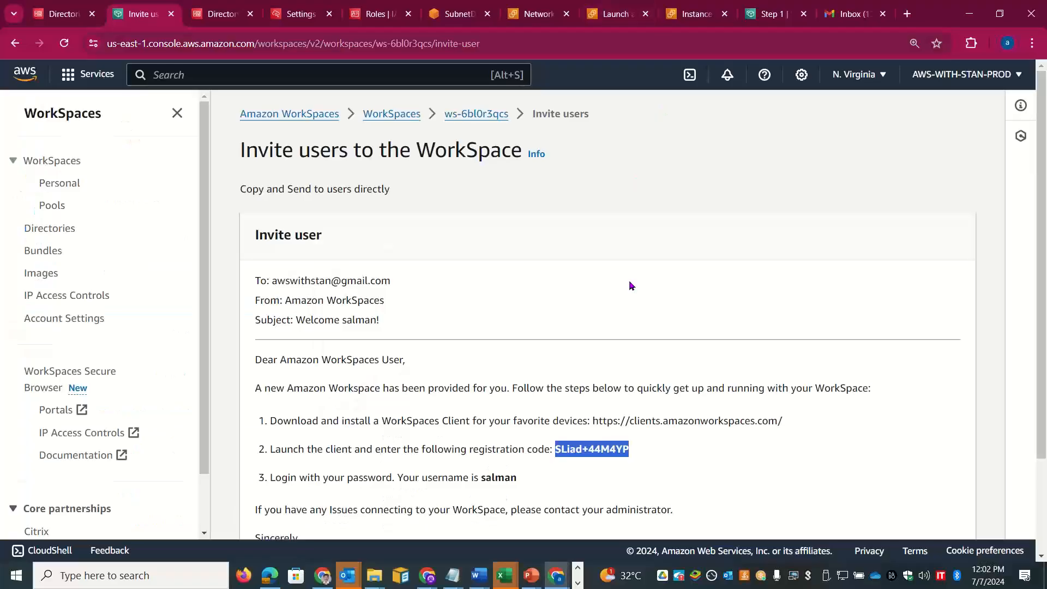
Step: Review the Ubuntu 22.04 and Windows Server 2019 WorkSpaces in the personal list, then return to Remote Desktop
left_click(458, 116)
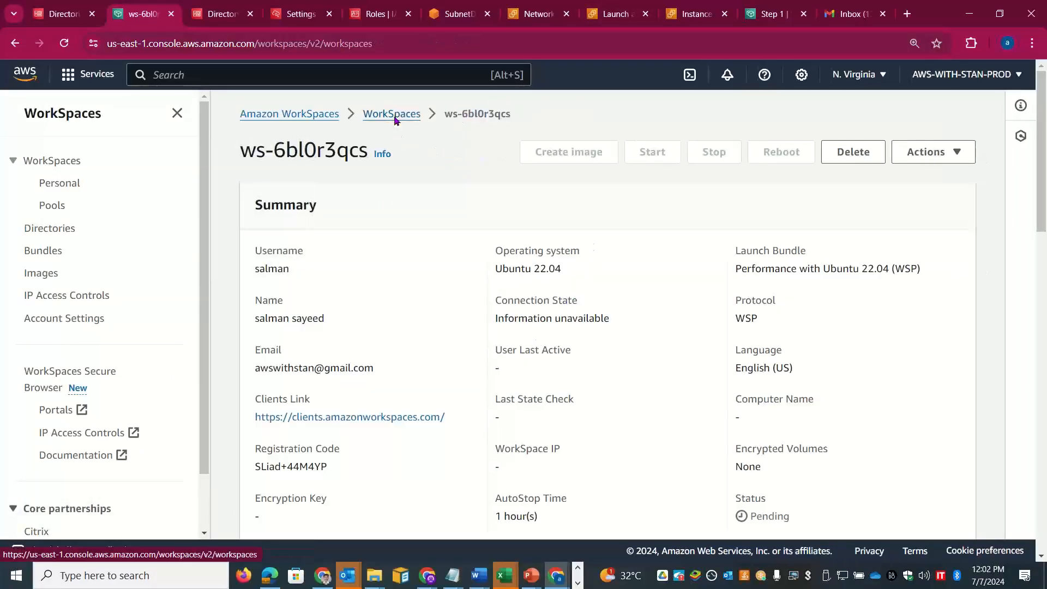
left_click(395, 115)
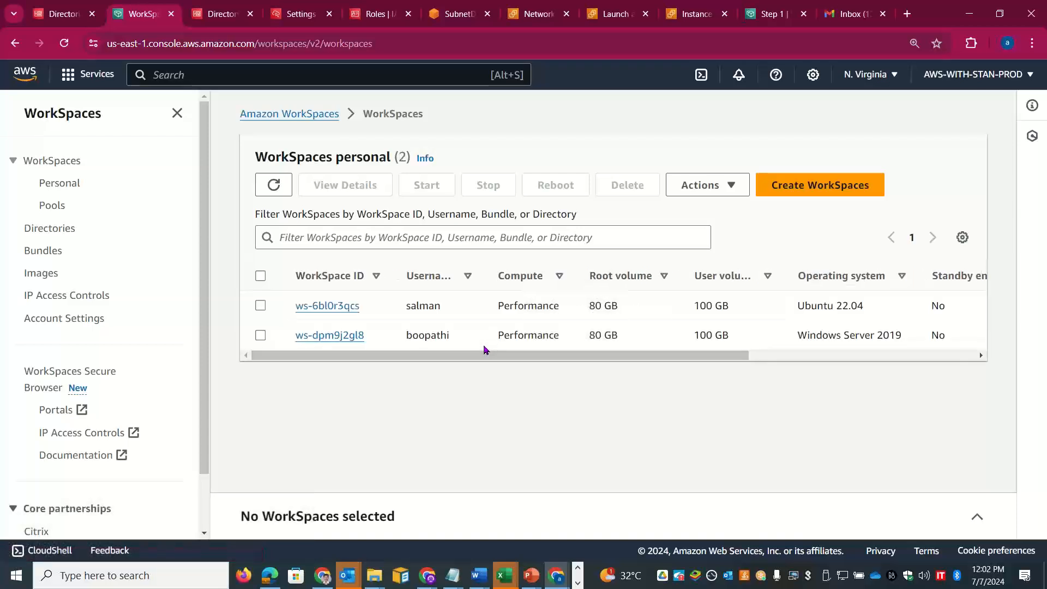
left_click_drag(447, 350, 373, 366)
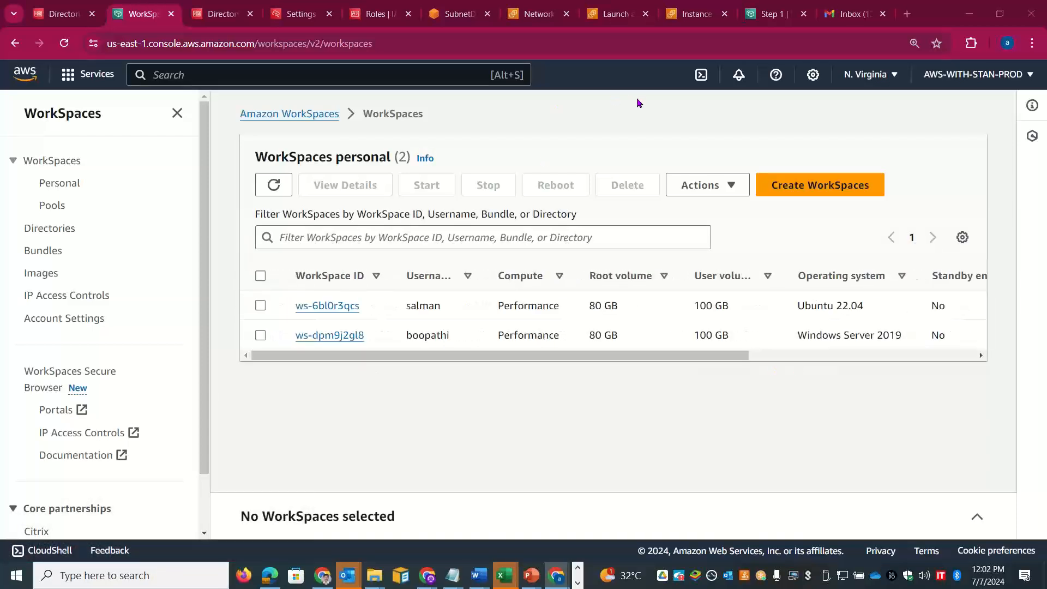
key("alt+Tab")
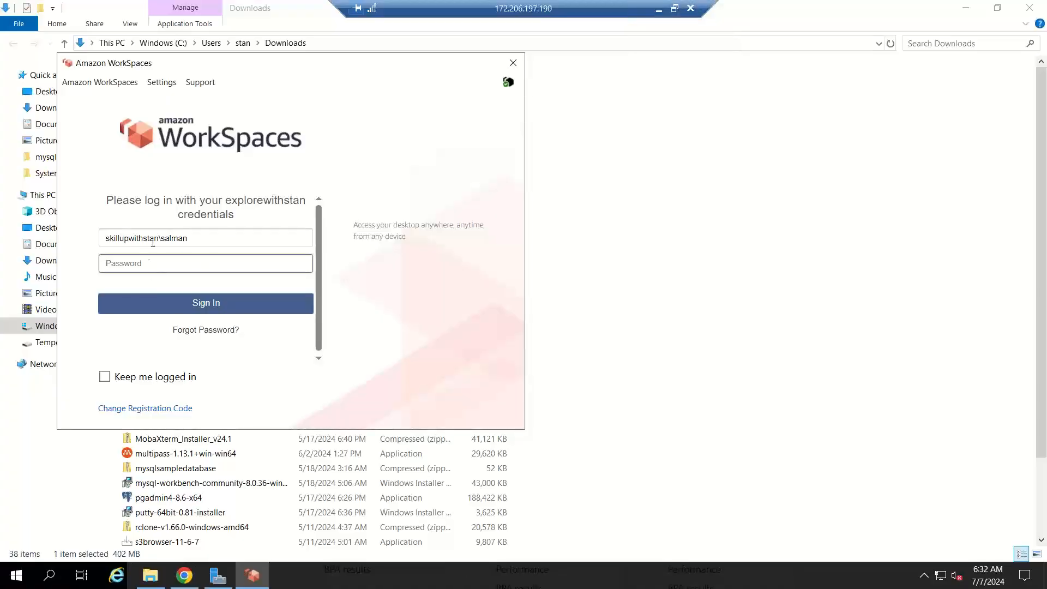
Step: Switch the login to the other directory user, enter the password, sign in, and minimize the session
double_click(163, 238)
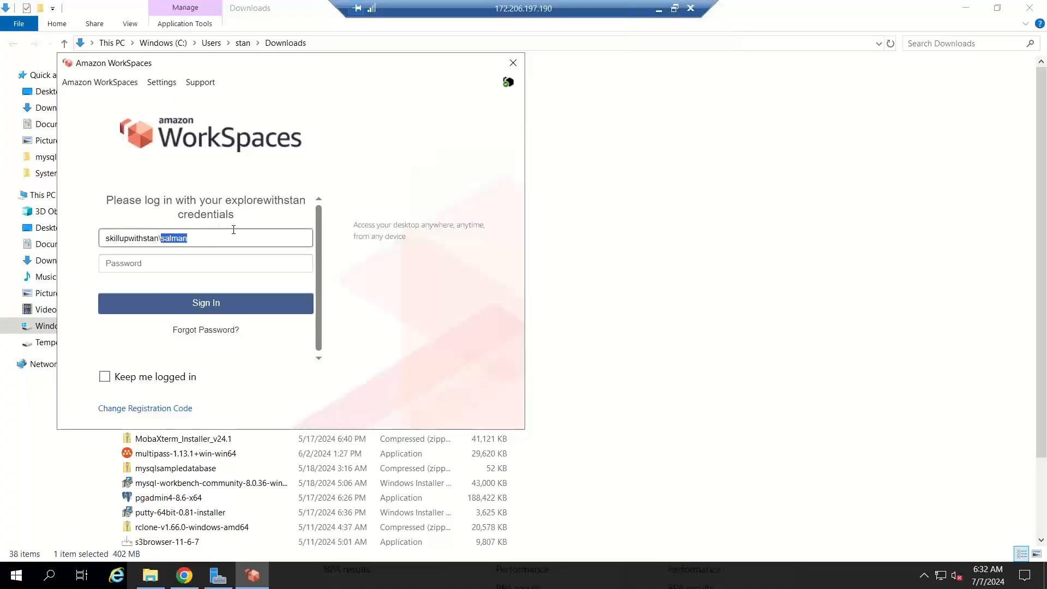
type("boopathi")
key("Tab")
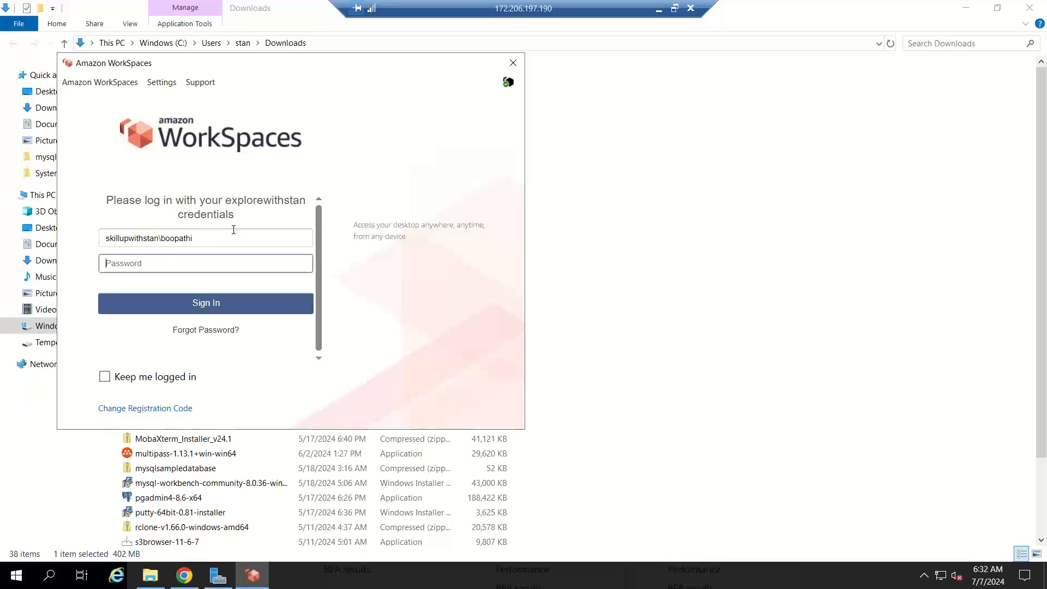
type("••••••••••••")
left_click(200, 309)
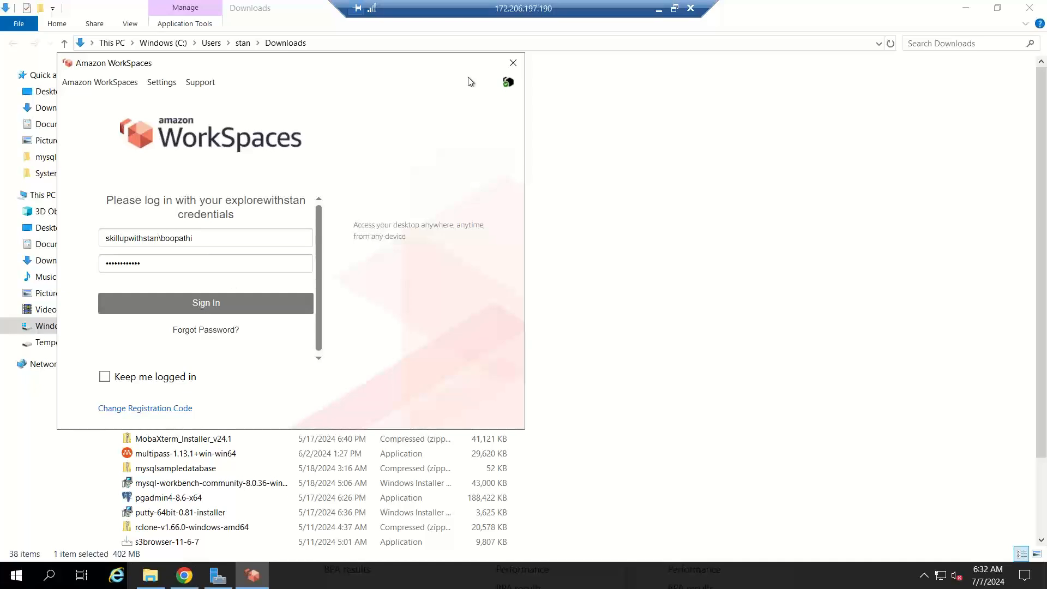
left_click(661, 9)
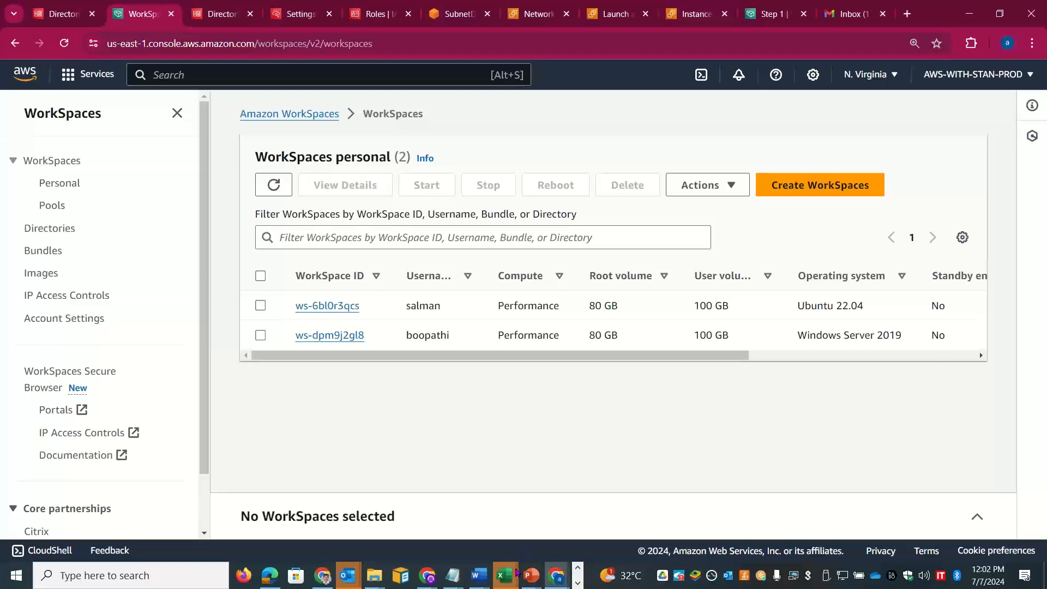
Step: Review the login format notes on the Excel workbook's Simple AD sheet, then return to Remote Desktop
key("alt+Tab")
key("alt+Tab")
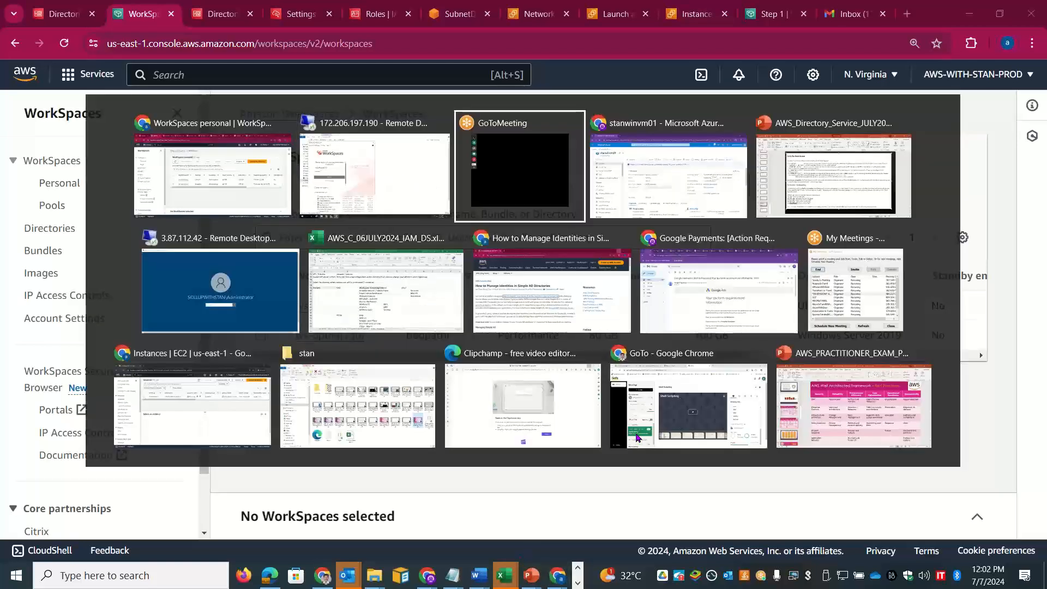
key("alt+Tab")
key("alt+Tab")
key("alt+Tab")
key("alt+Tab")
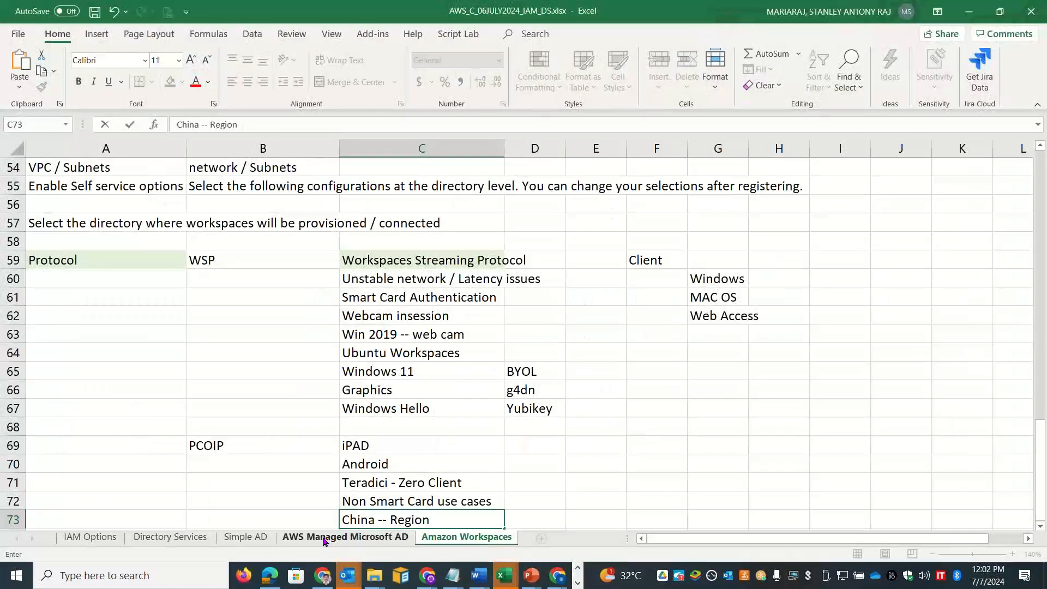
left_click(324, 539)
left_click(270, 537)
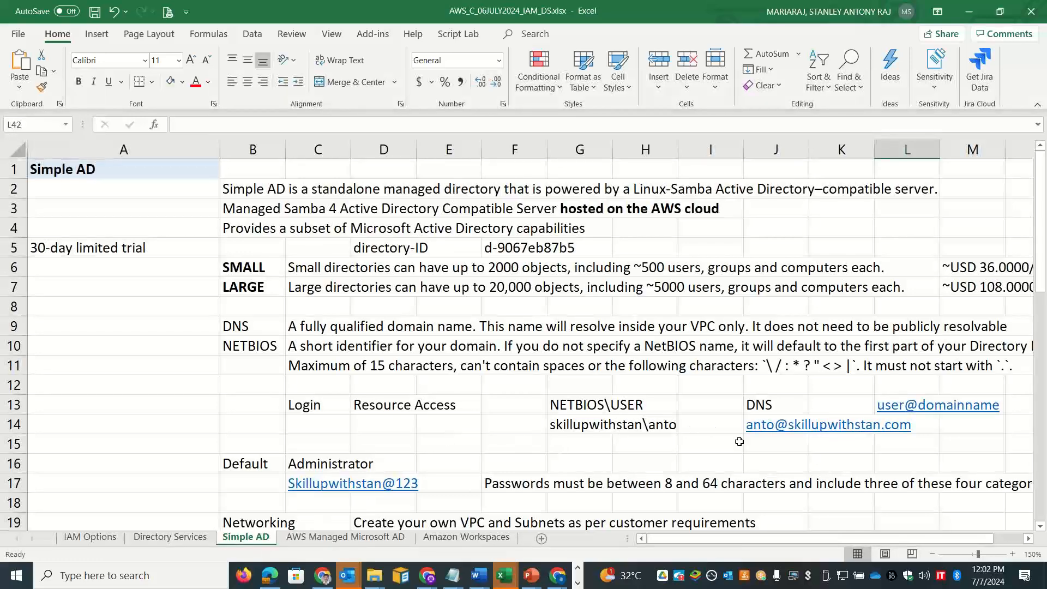
left_click(657, 446)
key("Down")
key("Down")
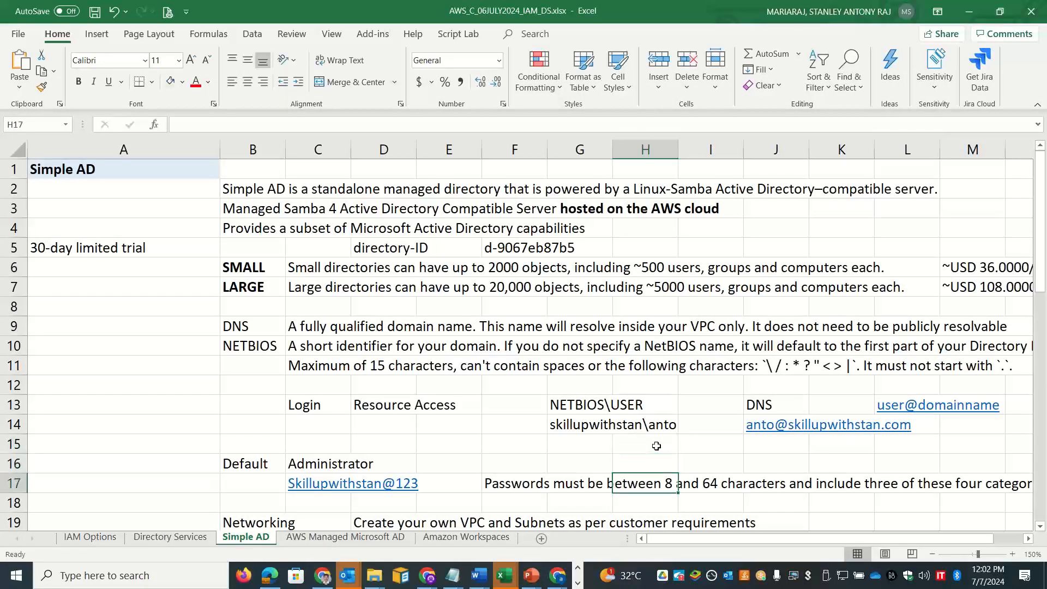
key("Down")
key("Down")
key("Down")
key("Down")
key("Down")
key("Down")
key("Down")
key("Down")
key("Down")
key("Down")
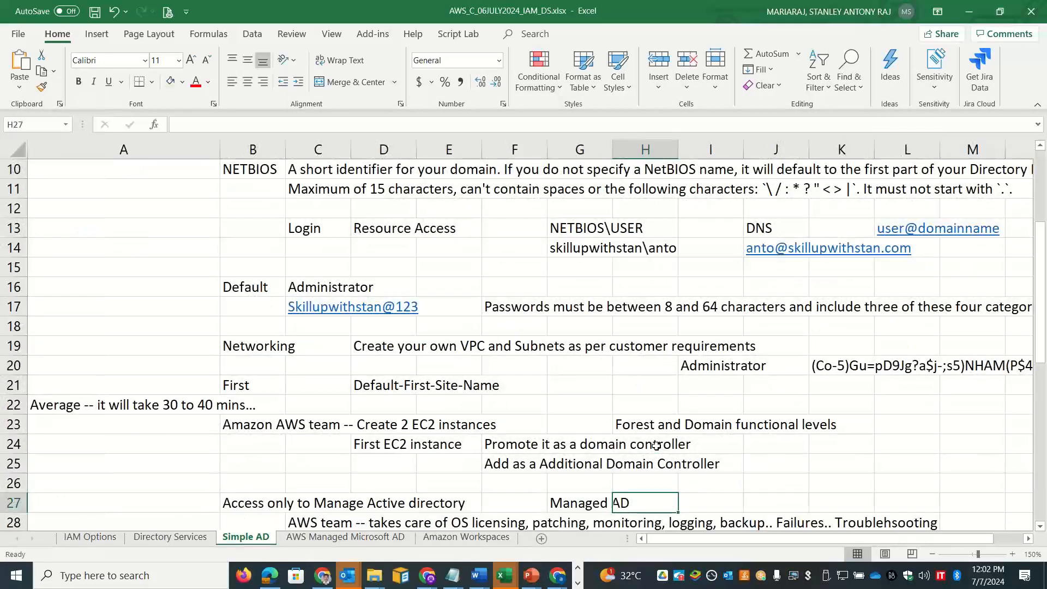
key("alt+Tab")
key("Tab")
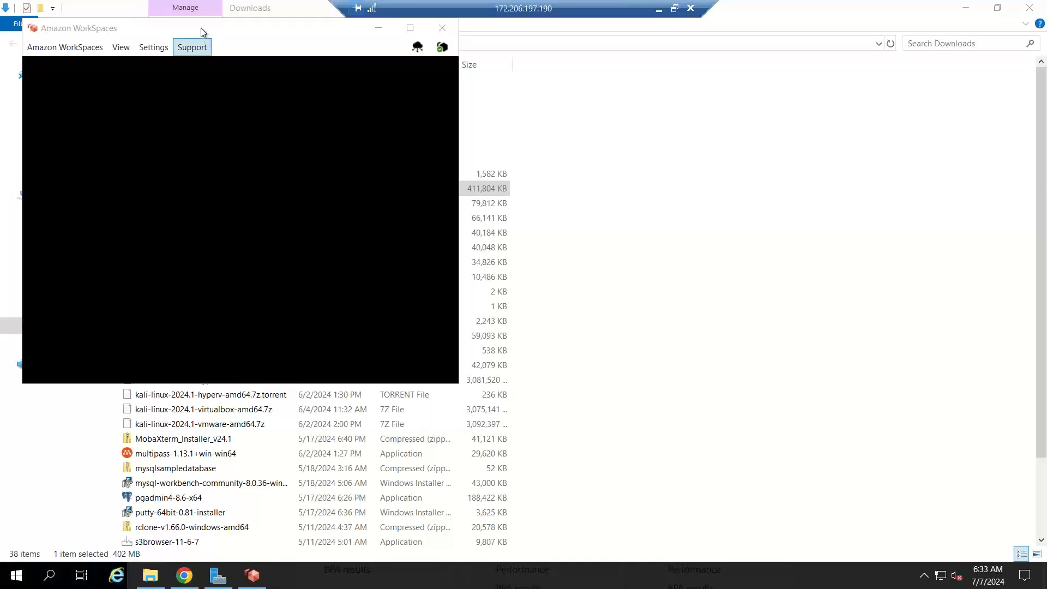
Step: Maximize the WorkSpaces session window and make the Windows PC discoverable on its network
left_click_drag(201, 28, 533, 103)
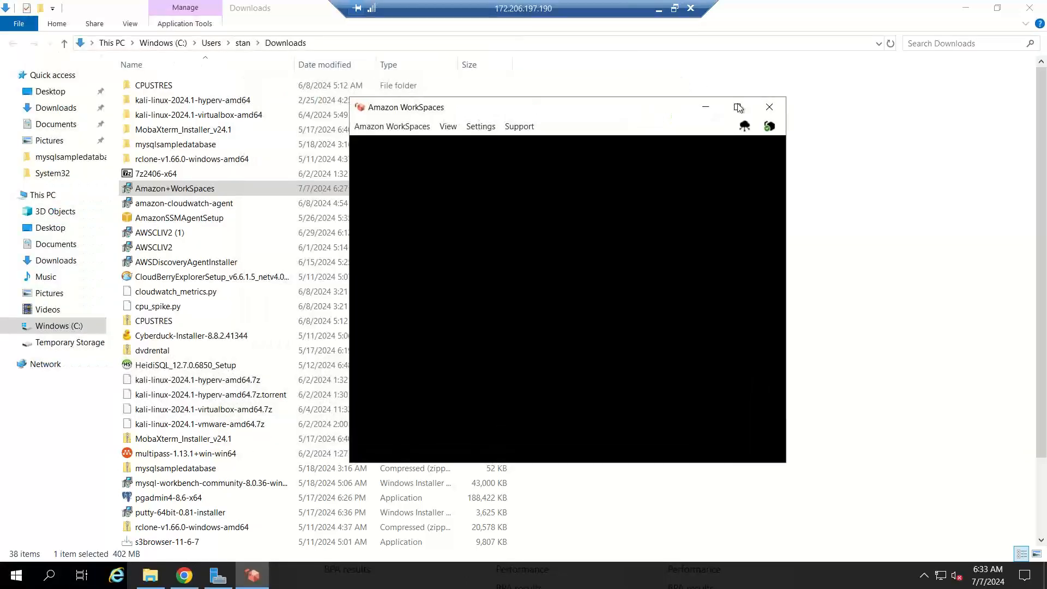
left_click(737, 110)
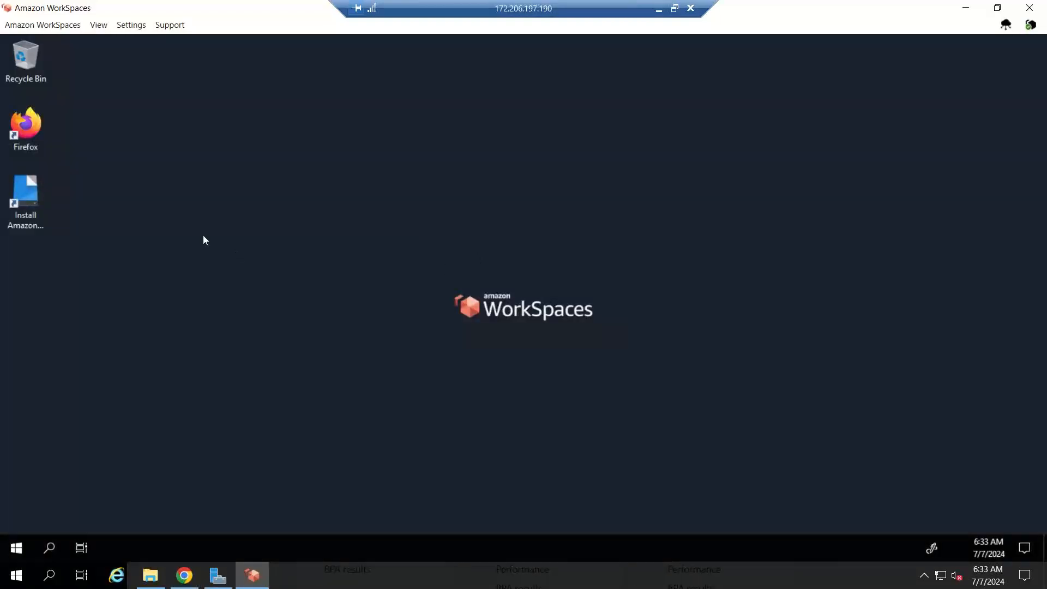
left_click(31, 208)
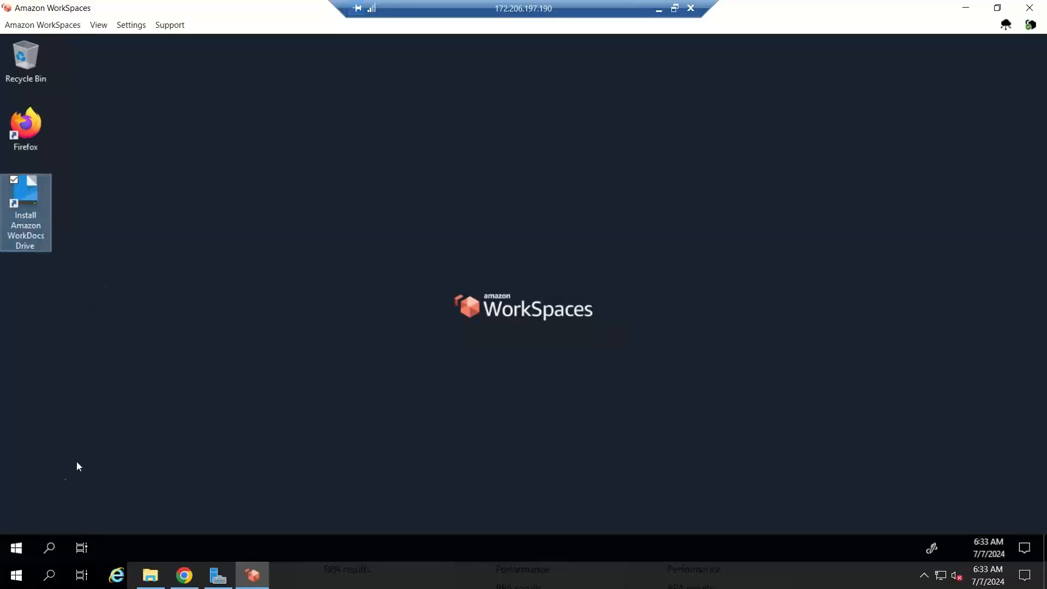
left_click(22, 552)
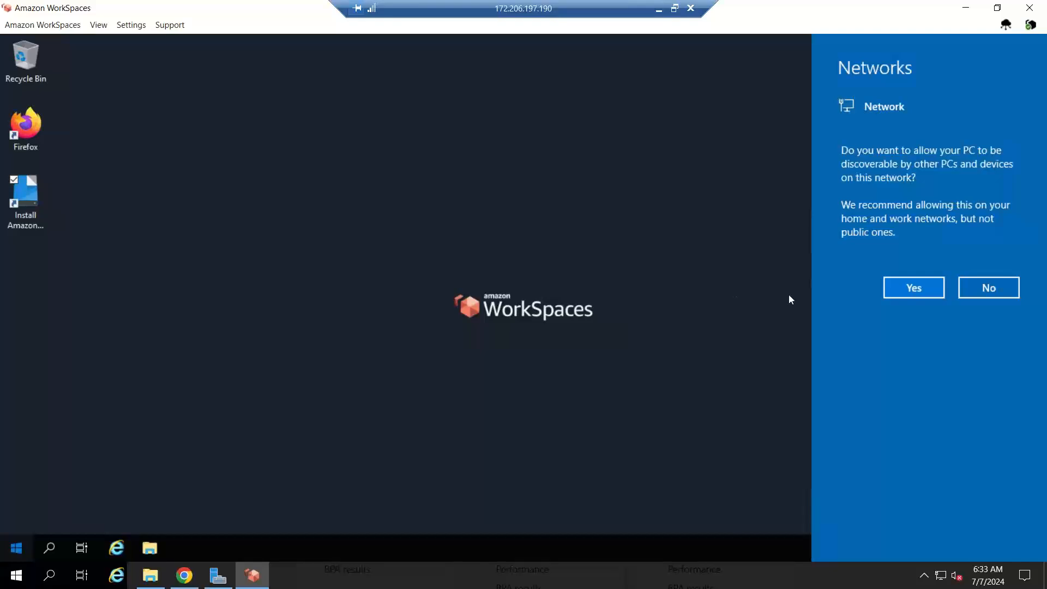
left_click(931, 288)
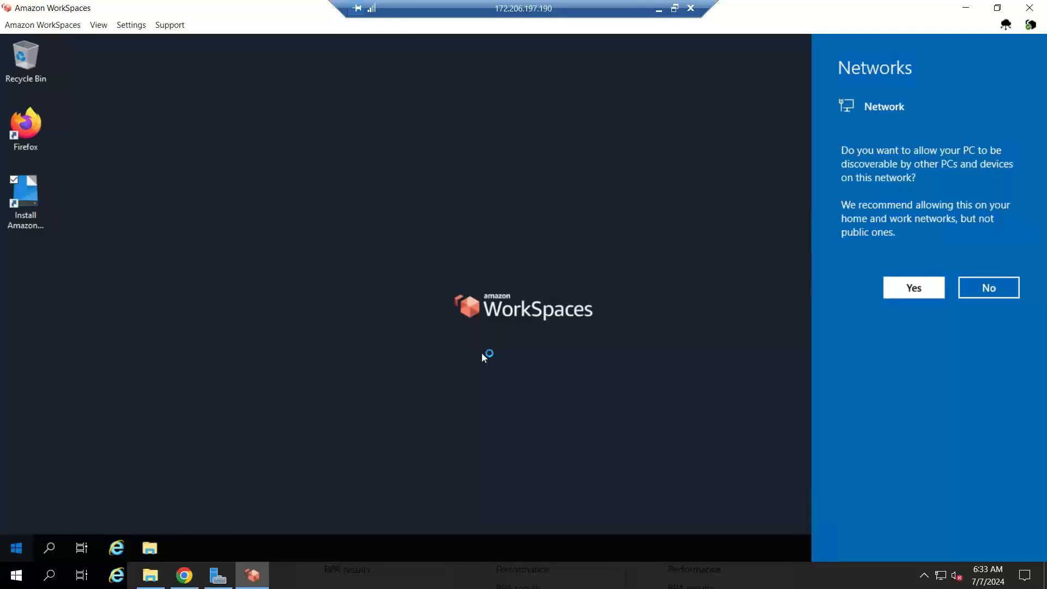
left_click(17, 548)
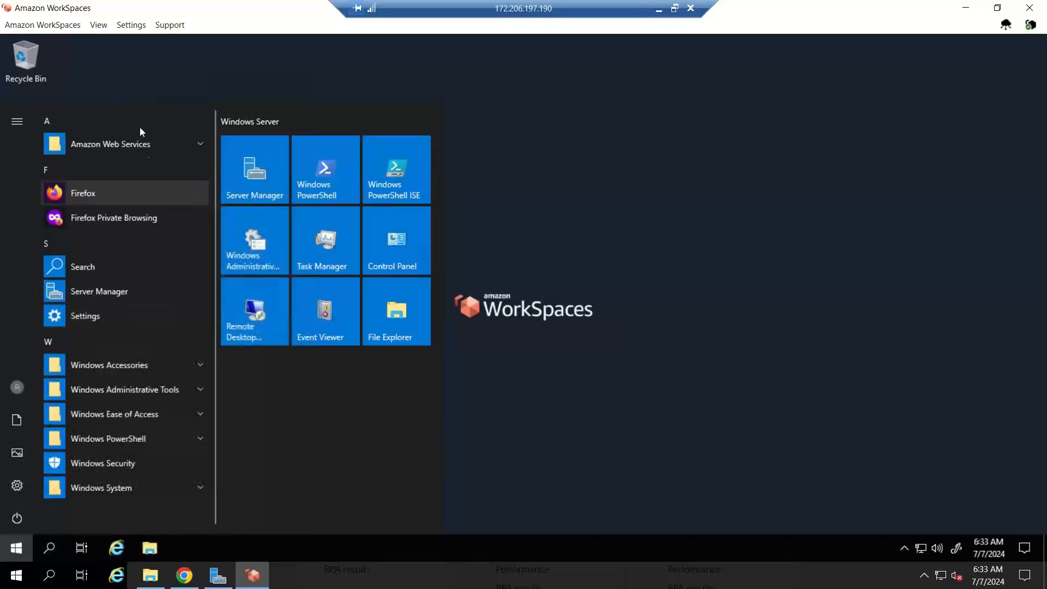
left_click(617, 205)
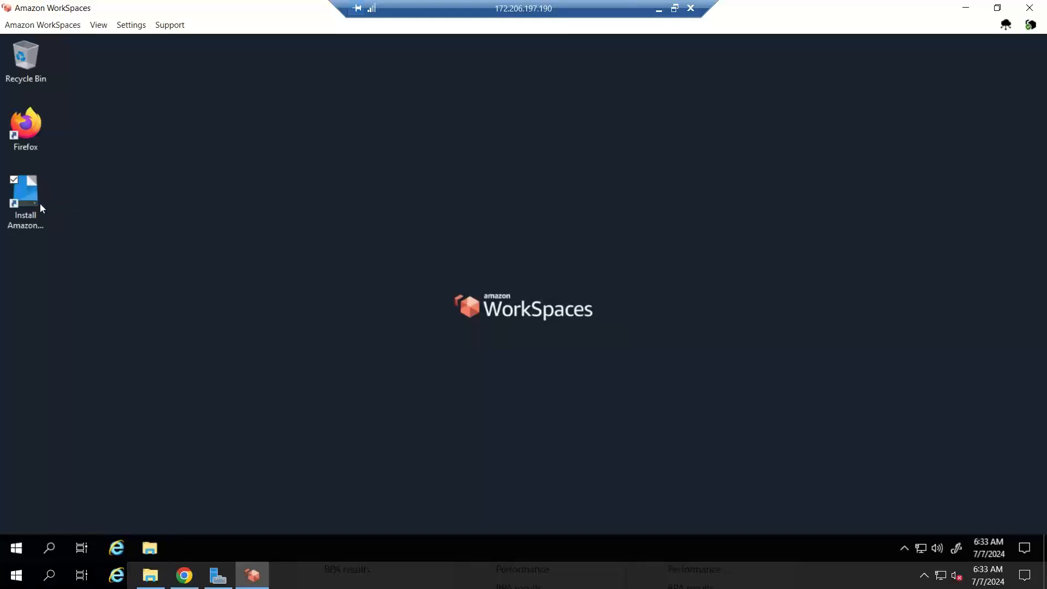
Step: Approve the 32af9.msi WorkDocs Drive installer prompt, then minimize the WorkSpaces window
left_click(98, 26)
key("Right")
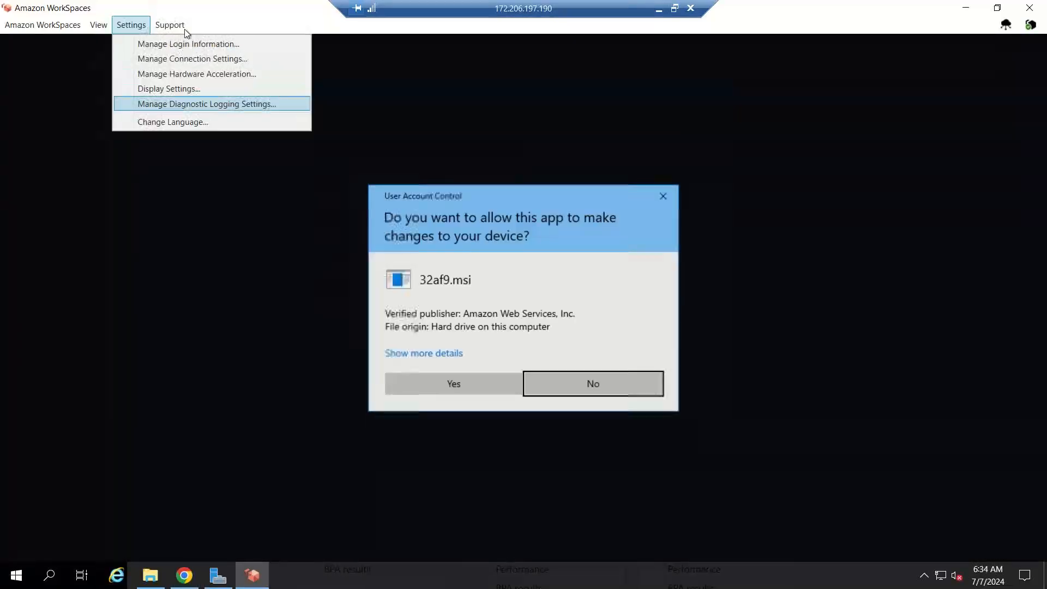
left_click(184, 28)
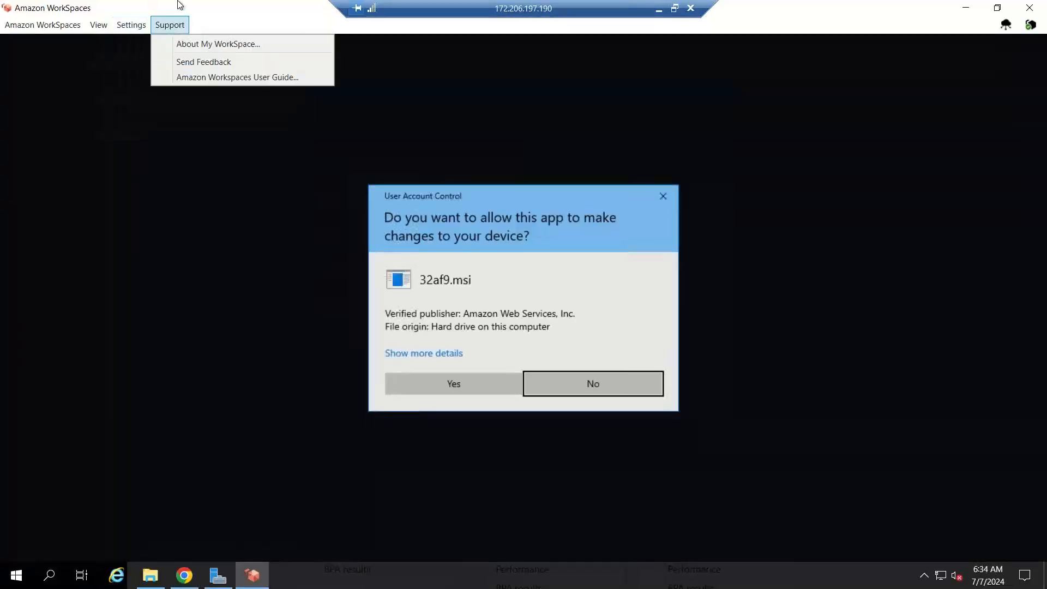
left_click(455, 384)
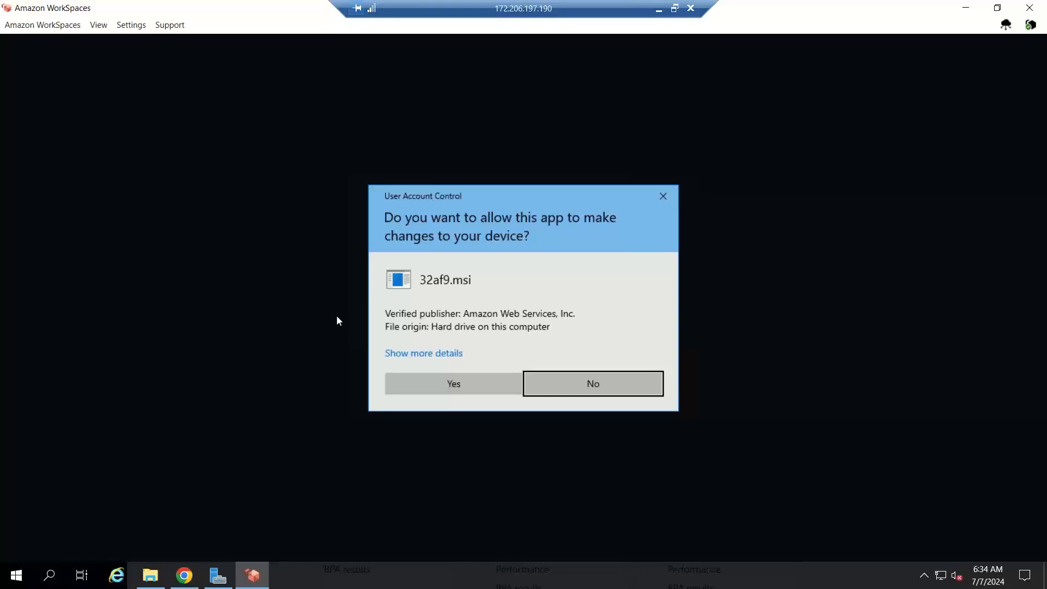
left_click(167, 27)
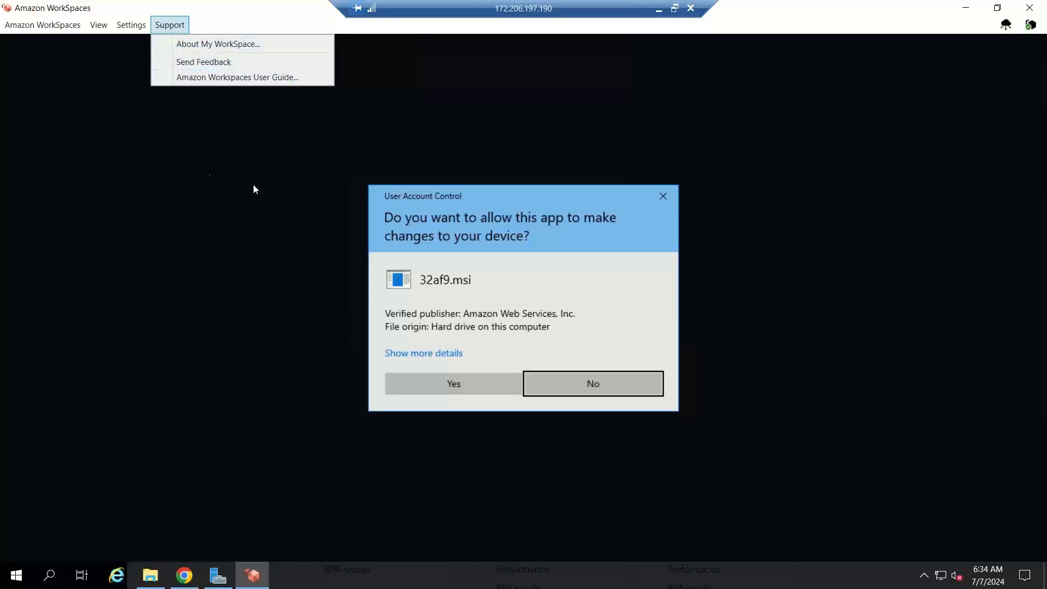
left_click(258, 242)
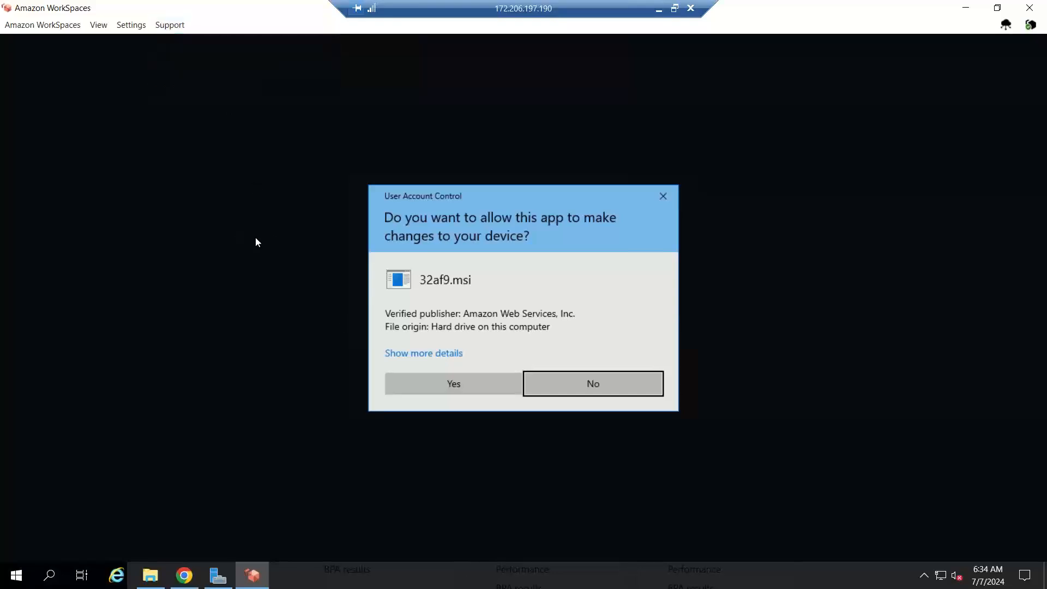
left_click(452, 382)
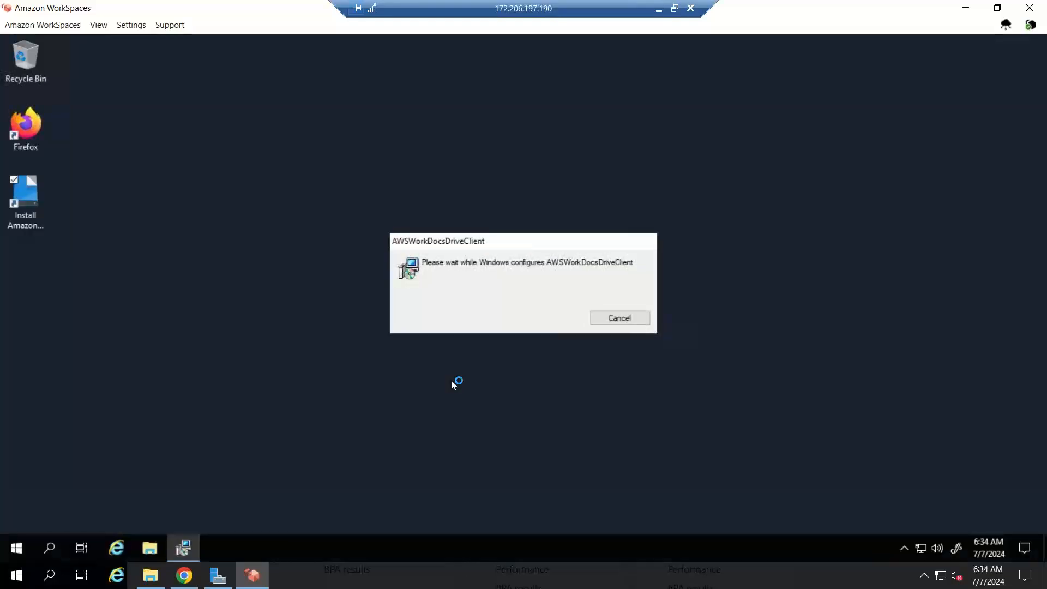
left_click(42, 25)
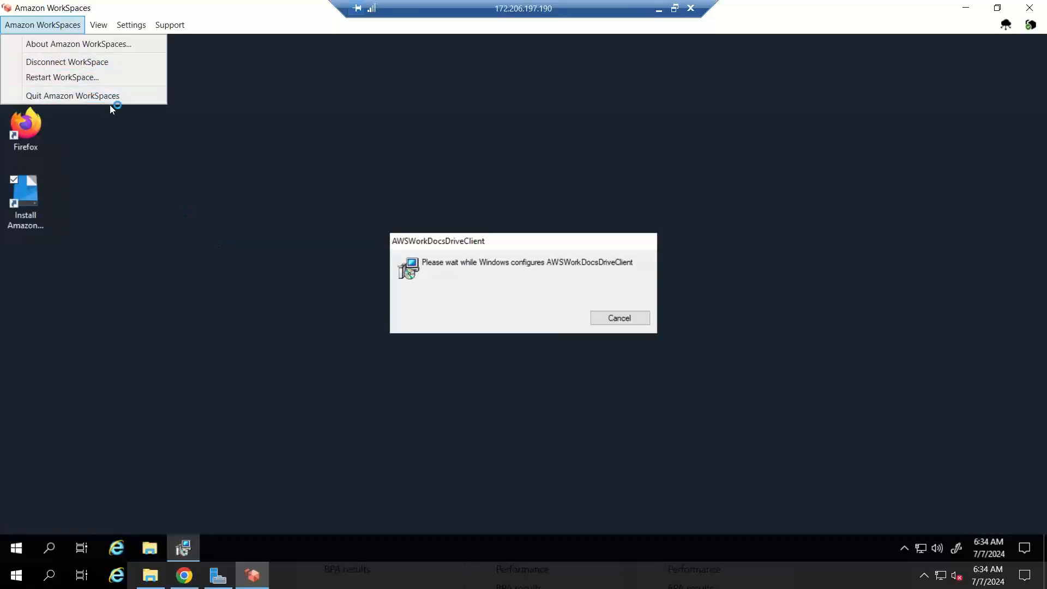
left_click(467, 247)
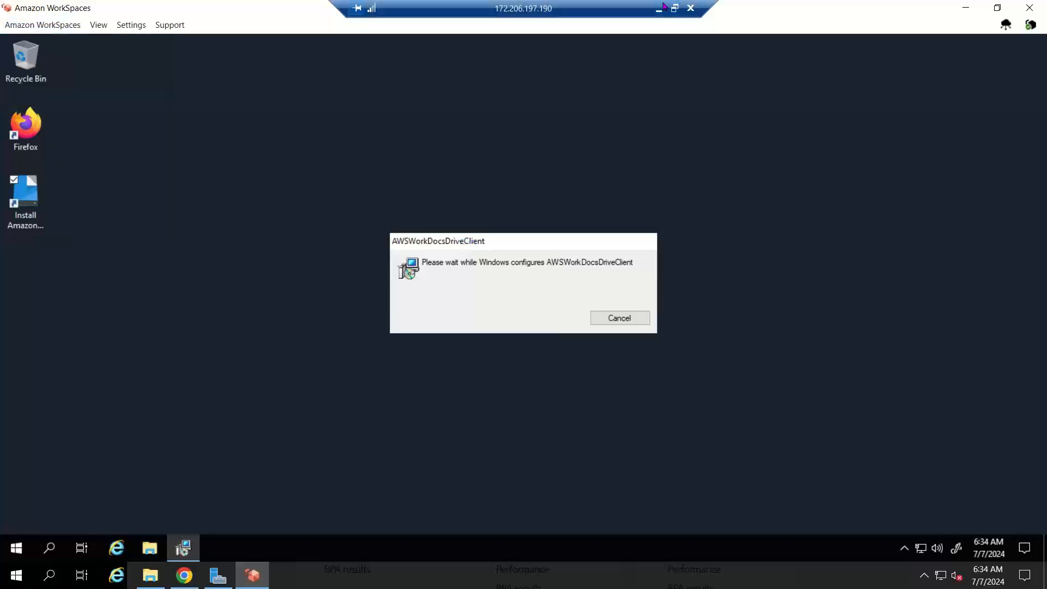
left_click(966, 9)
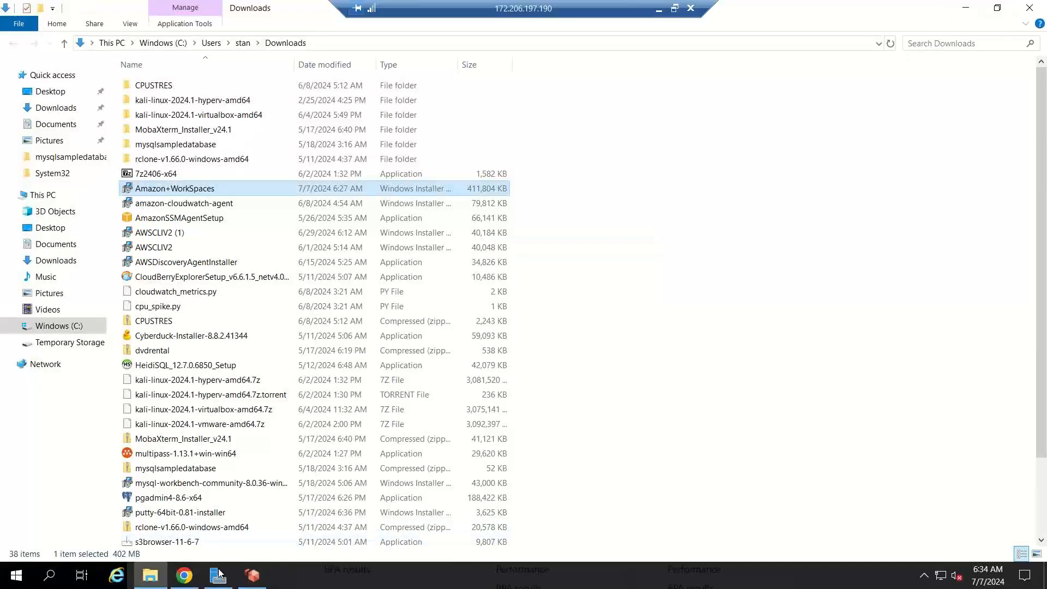
Step: Open ws-6bl0r3qcs (Ubuntu 22.04) from the WorkSpaces list and scroll down to its Applications section
left_click(177, 578)
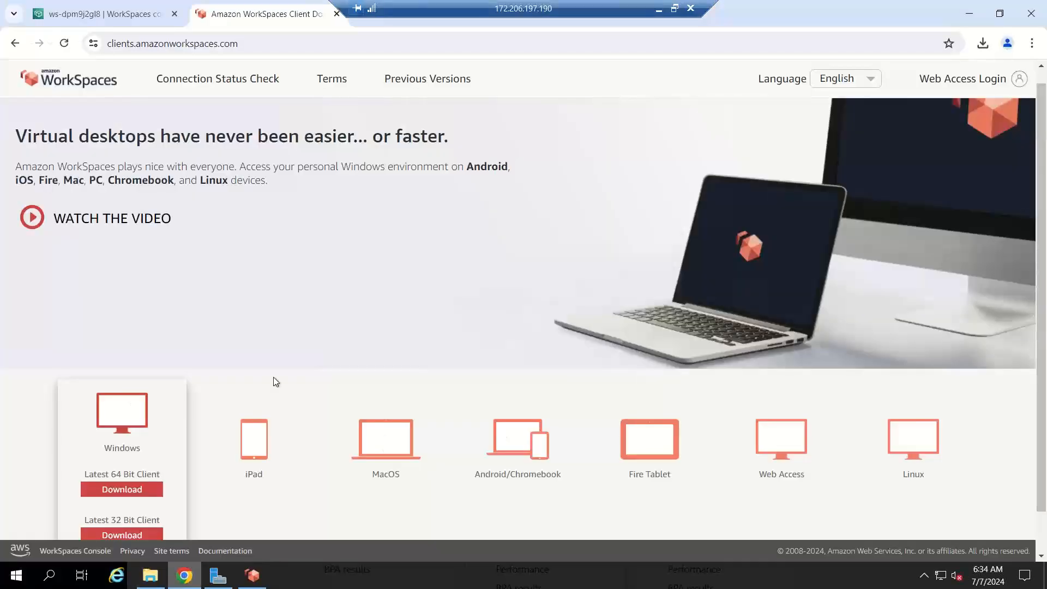
left_click(108, 13)
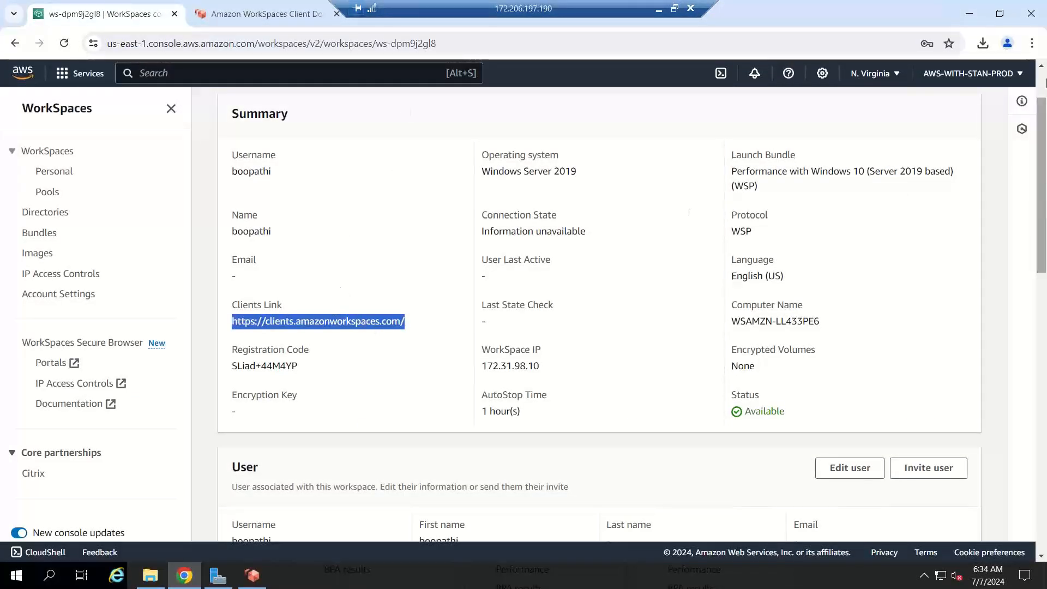
scroll(436, 136, "up", 2)
left_click(340, 113)
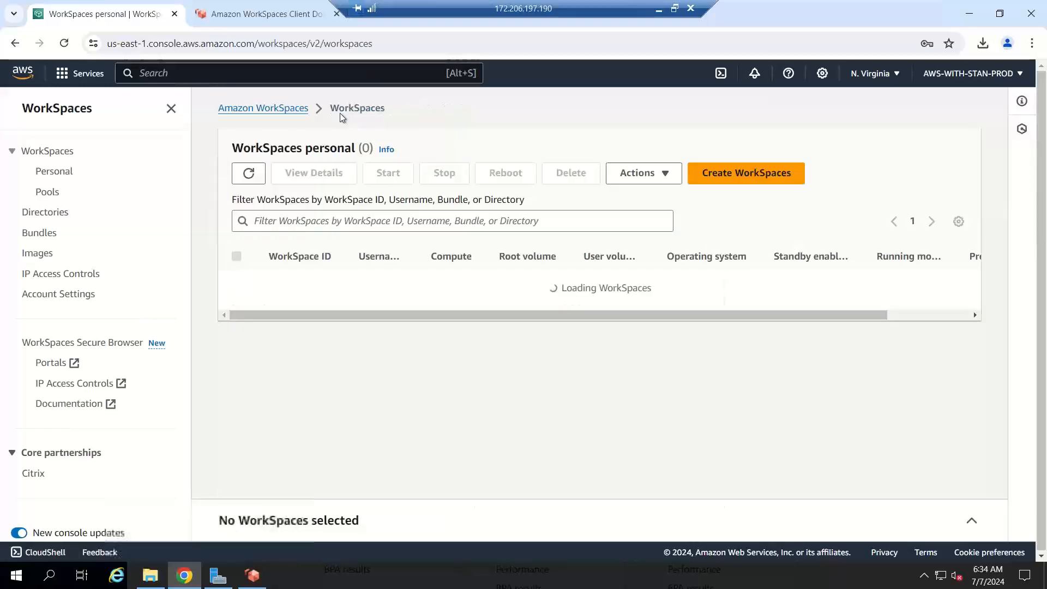
left_click_drag(564, 330, 922, 329)
left_click(394, 330)
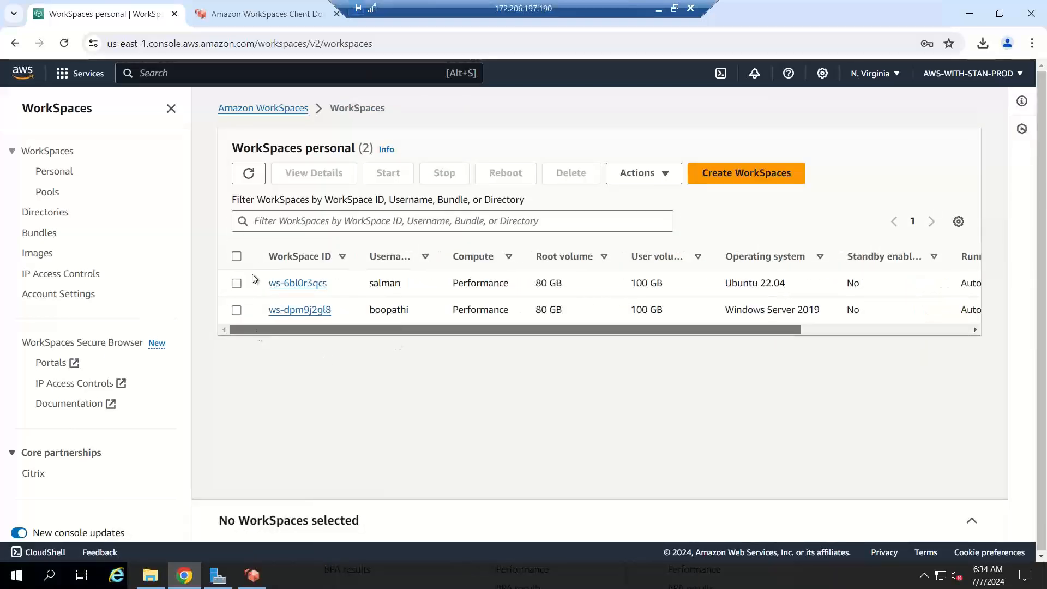
left_click(237, 284)
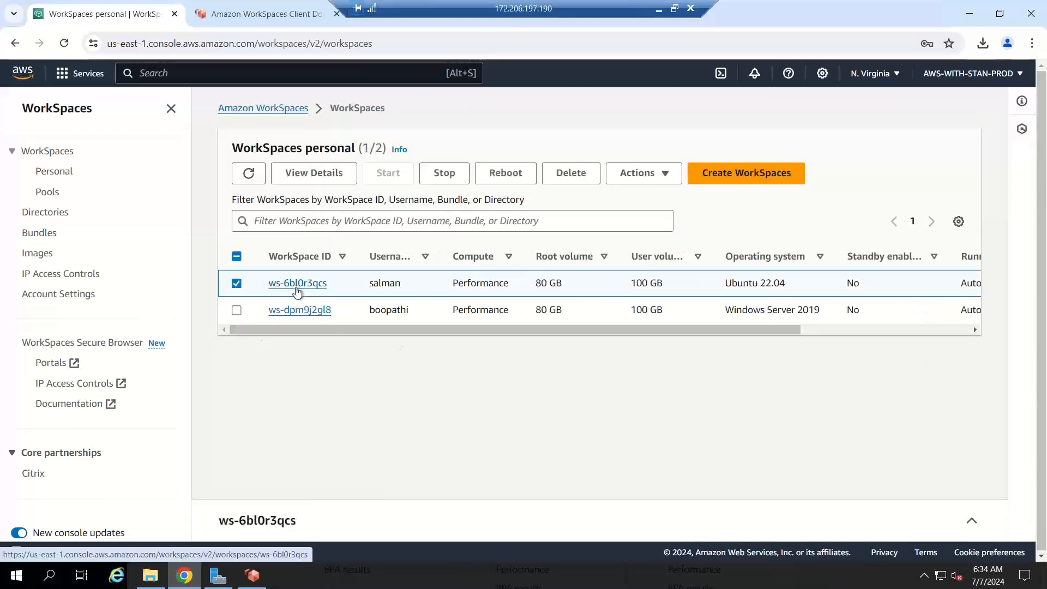
left_click(298, 283)
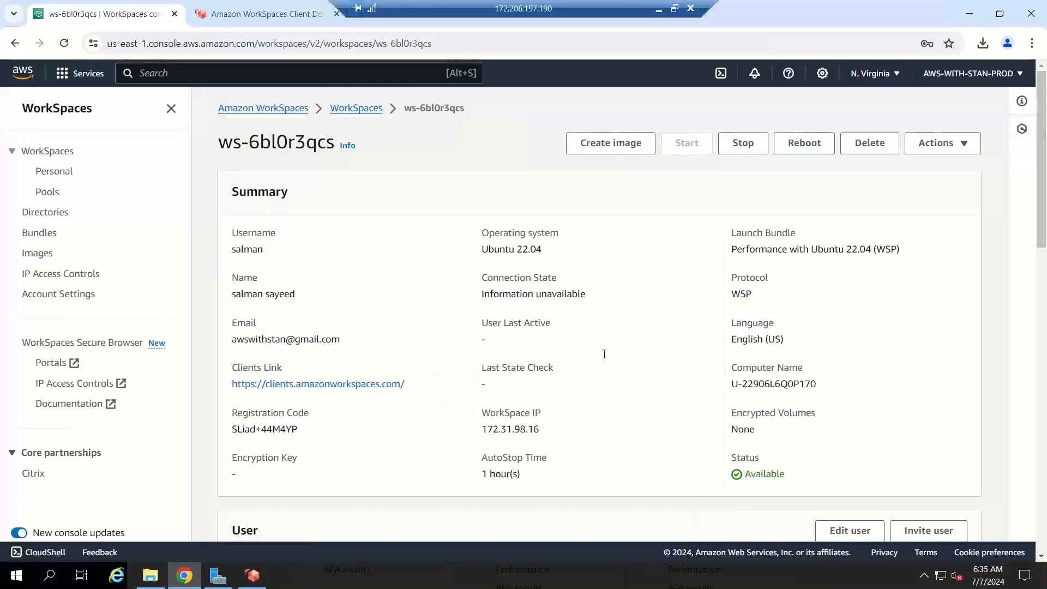
left_click_drag(1043, 183, 1046, 499)
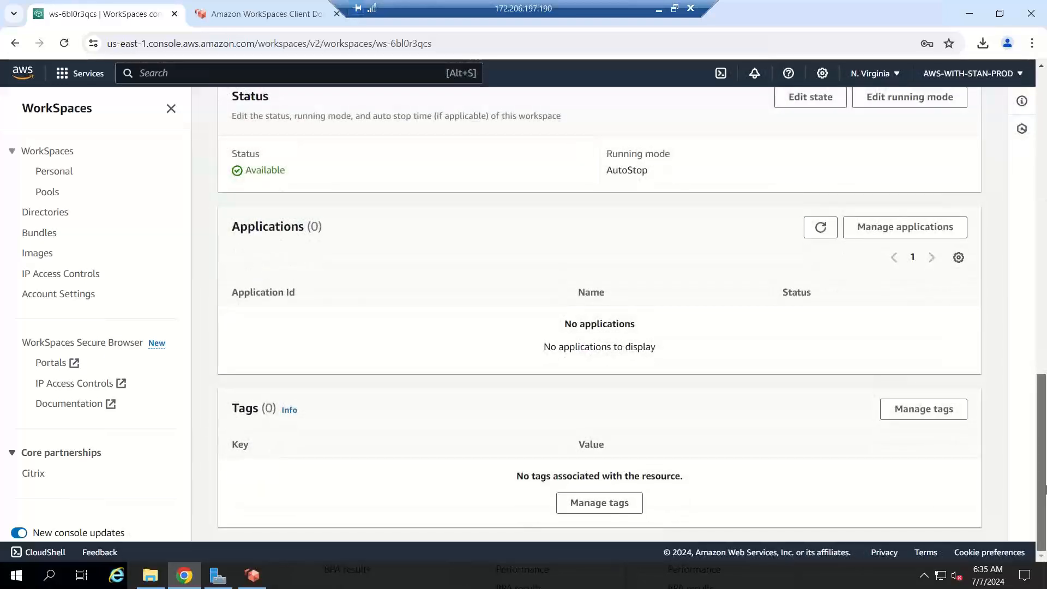
Step: Confirm ws-6bl0r3qcs has no applications under Manage applications, then switch to the WorkSpaces client
left_click(911, 225)
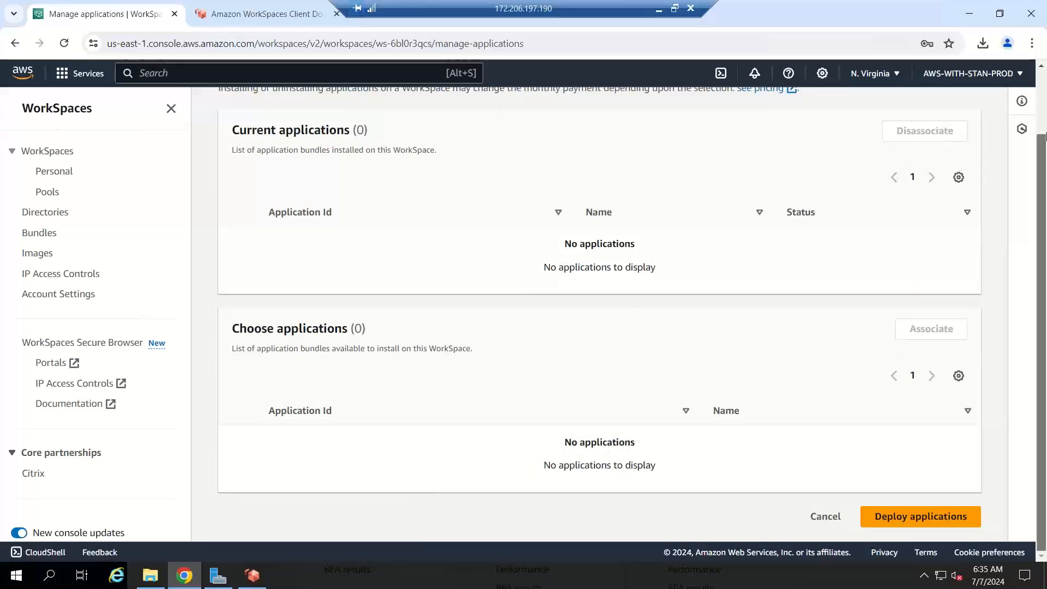
scroll(1046, 135, "up", 3)
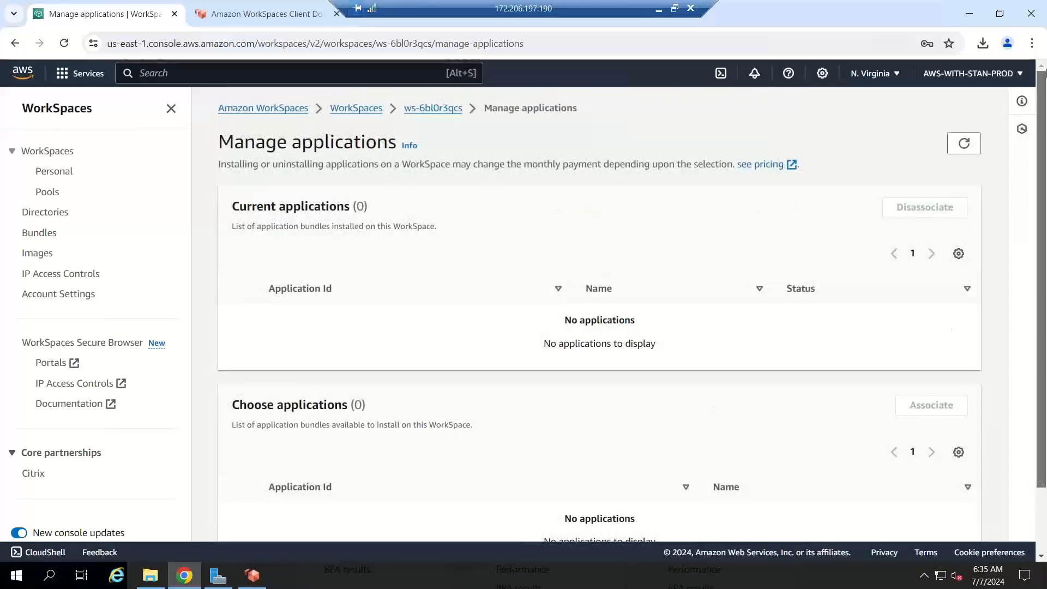
left_click(414, 115)
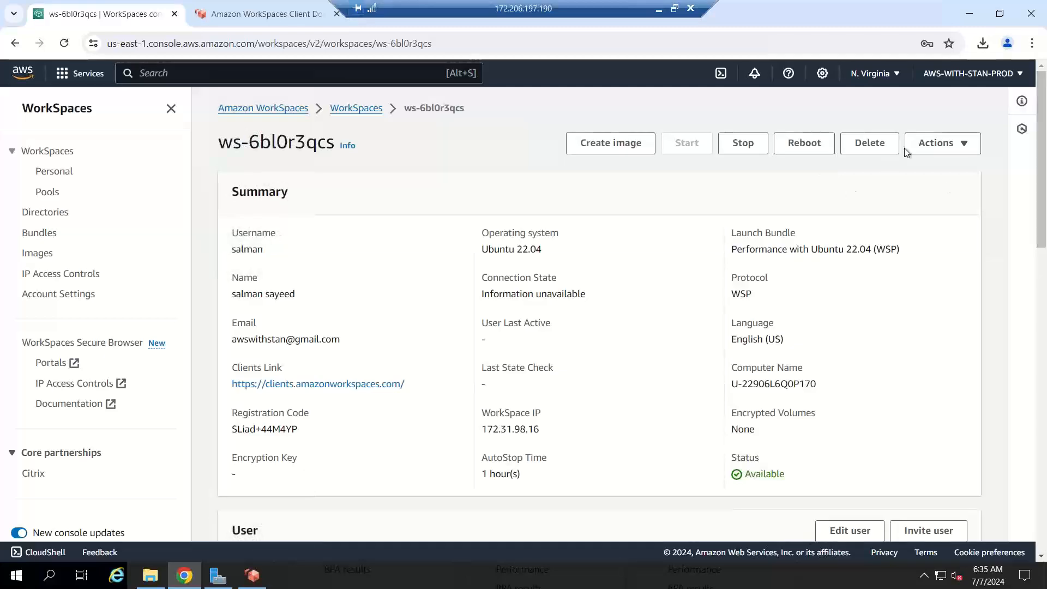
left_click(977, 144)
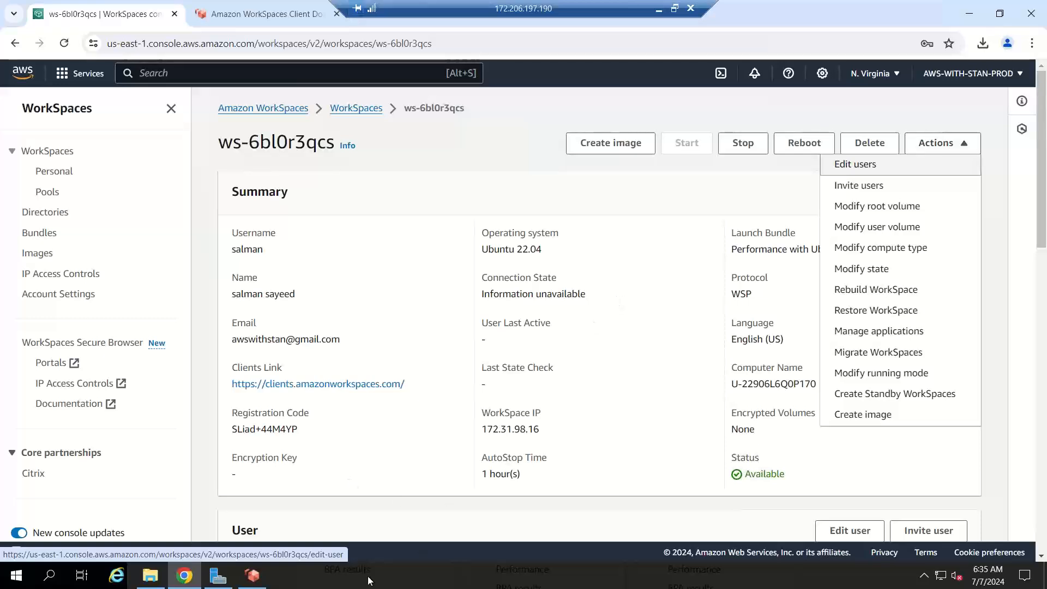
left_click(251, 576)
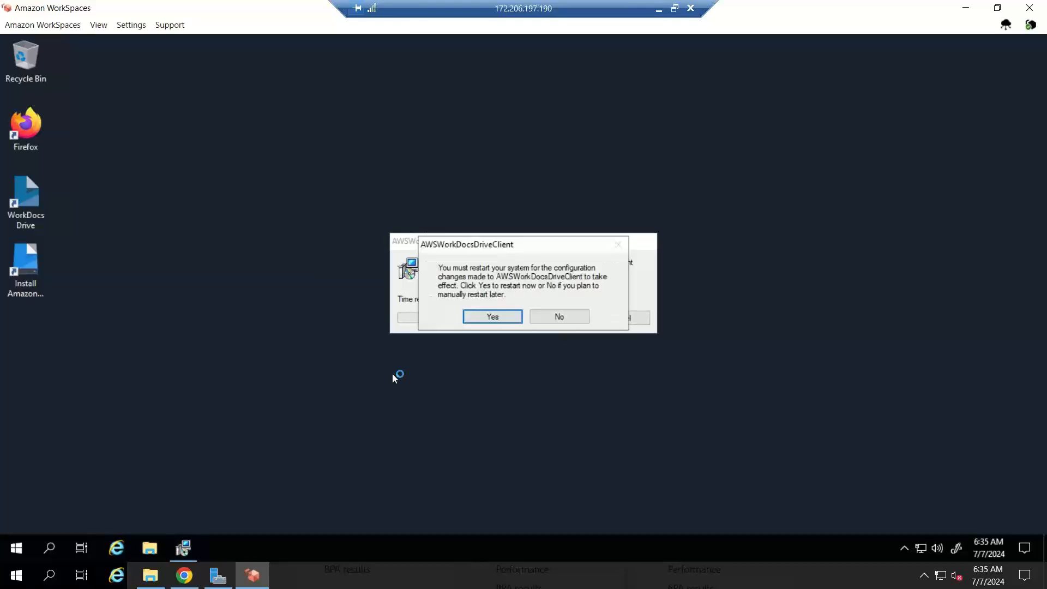
Step: Approve the WorkDocs Drive restart and launch the Amazon WorkSpaces client from the Start menu
left_click(492, 317)
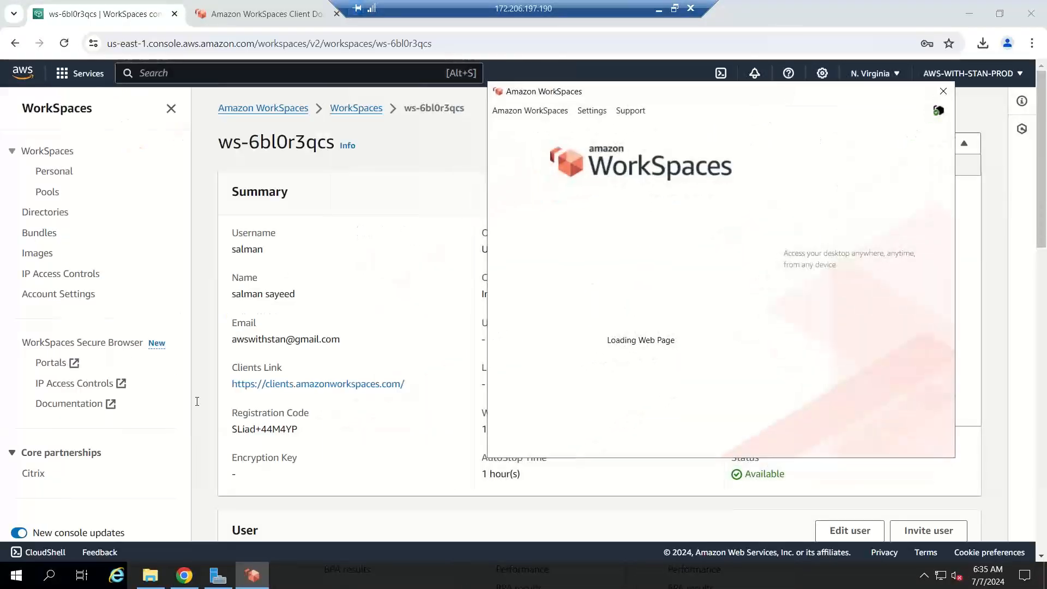
left_click(17, 575)
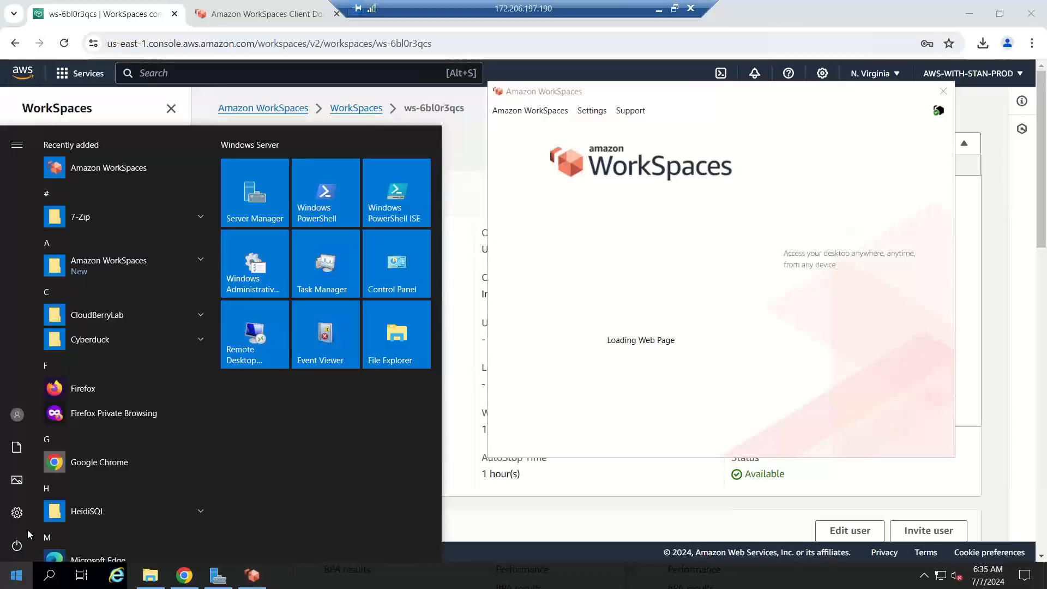
left_click(98, 174)
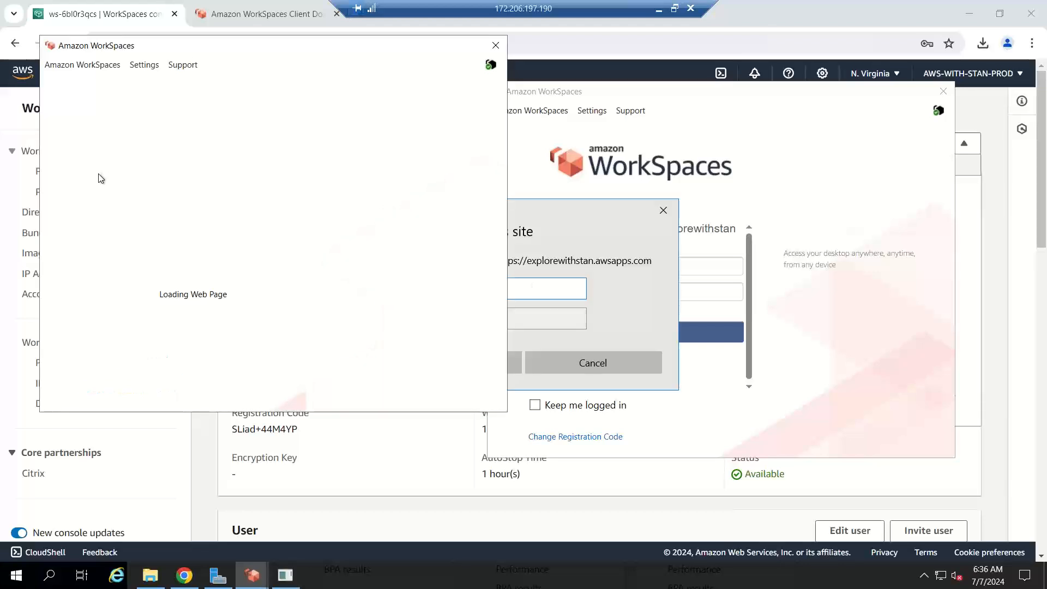
Step: Answer the site authorization prompt with the domain user name and password
left_click(541, 287)
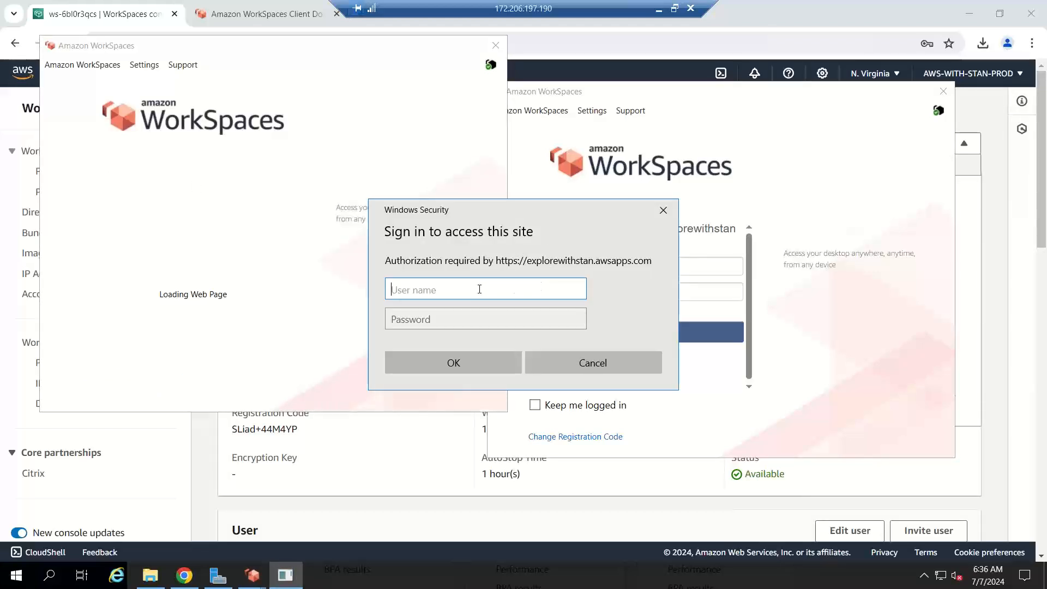
type("skillupwithstan")
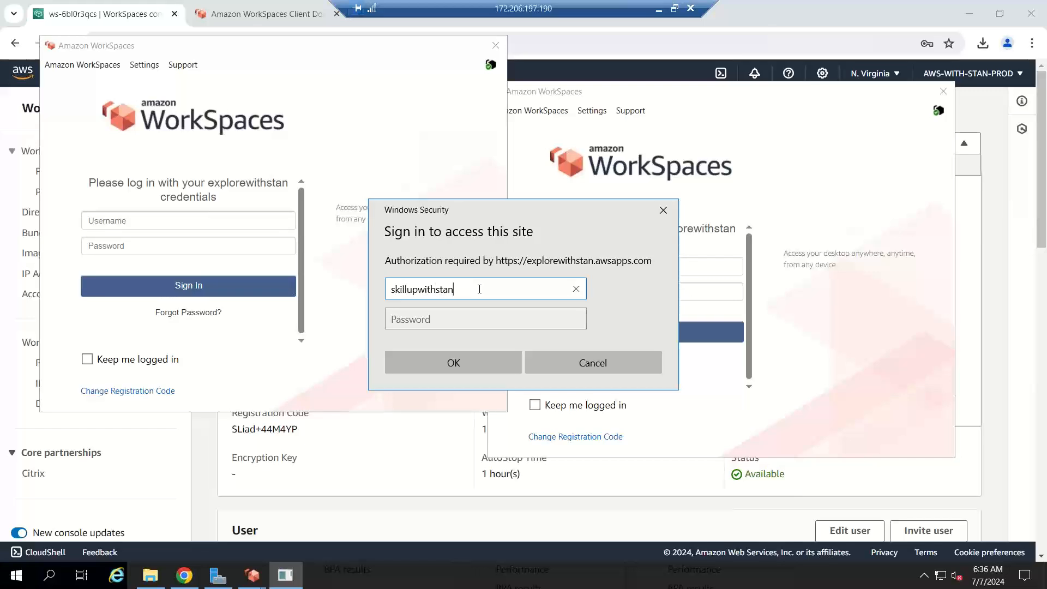
type("\\boopathi")
key("Tab")
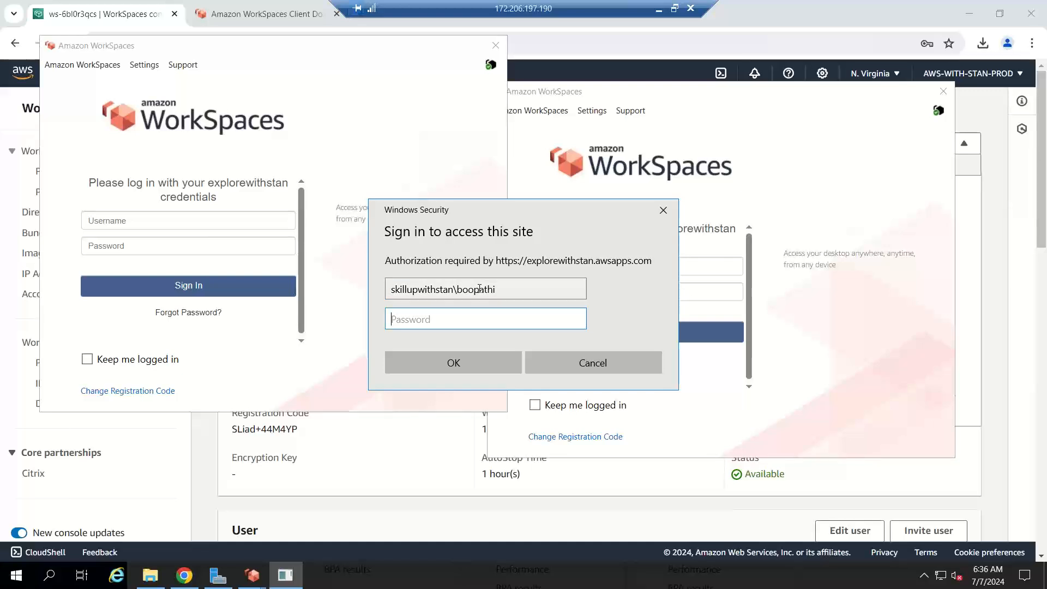
type("***")
key("Return")
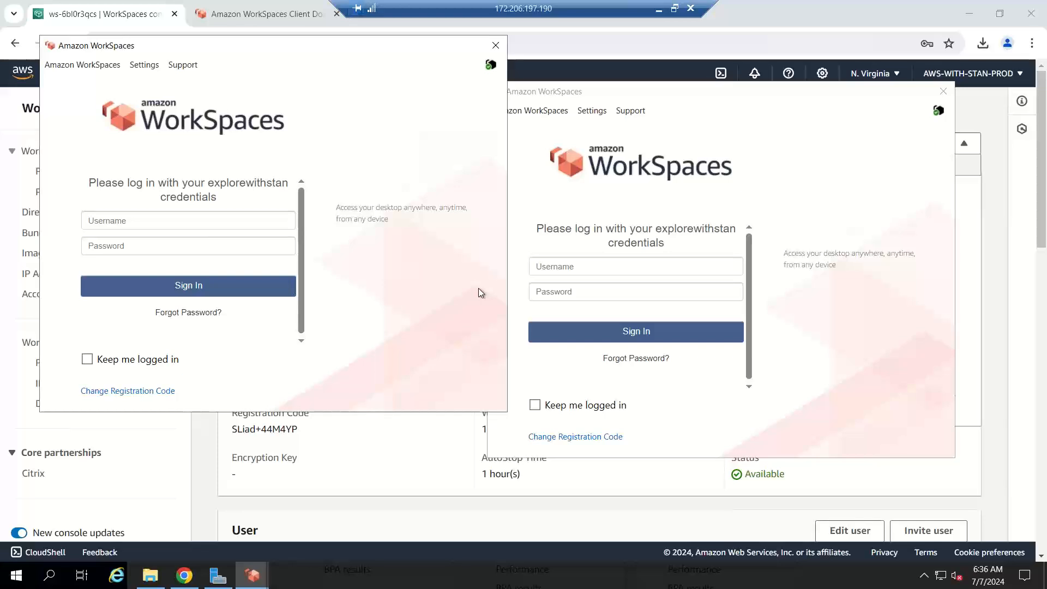
Step: Sign in to the Windows WorkSpace with the directory user's domain username and password
left_click(188, 228)
type("ski")
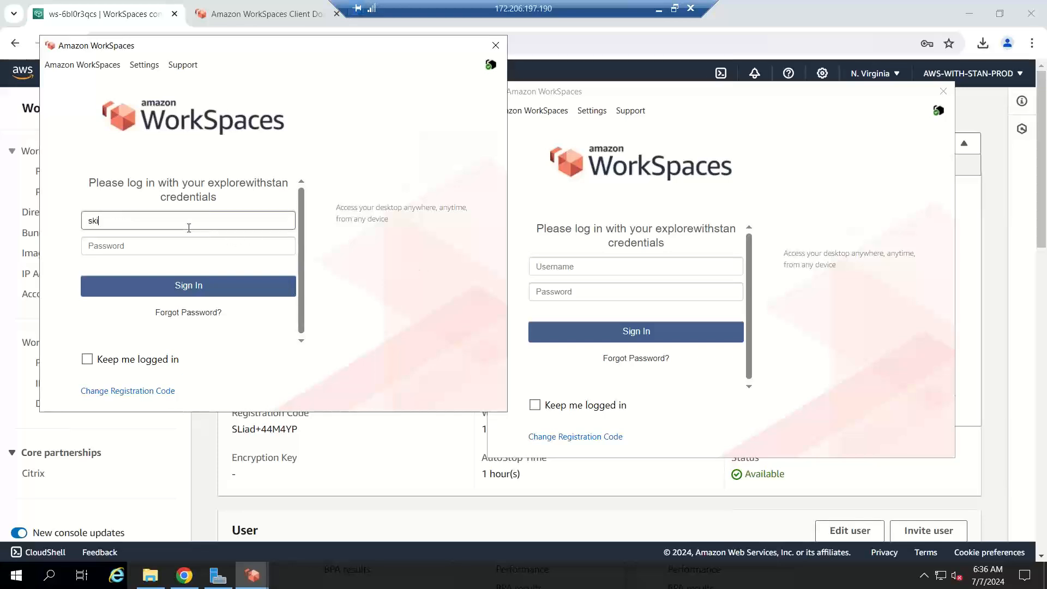
type("llupwithstan\\boopathi")
key("Tab")
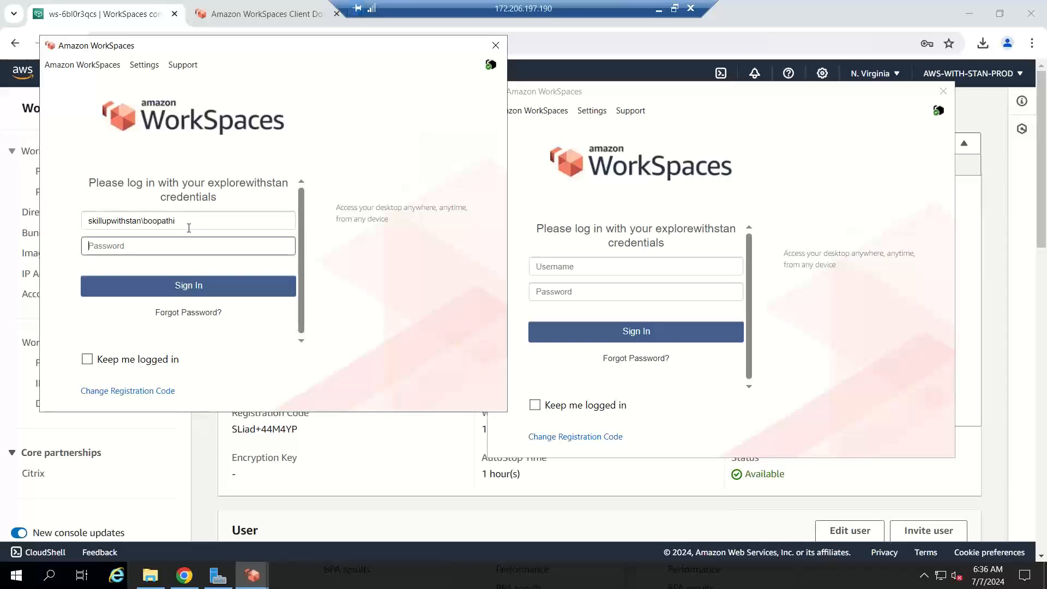
type("•")
left_click(179, 292)
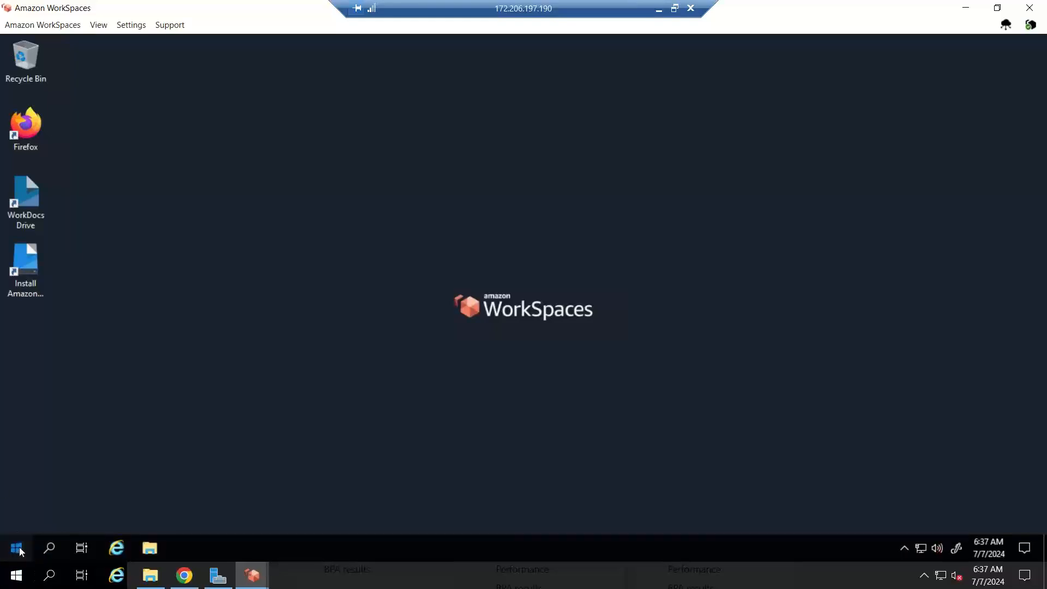
Step: Minimize the Windows session and select the Ubuntu WorkSpace's registration code in the AWS console
key("super")
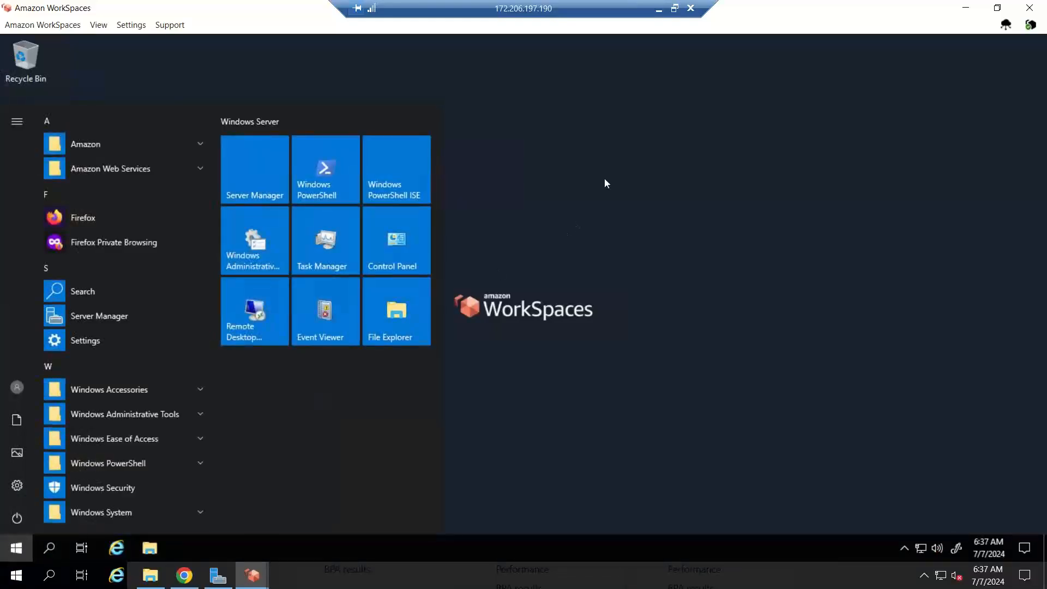
left_click(658, 11)
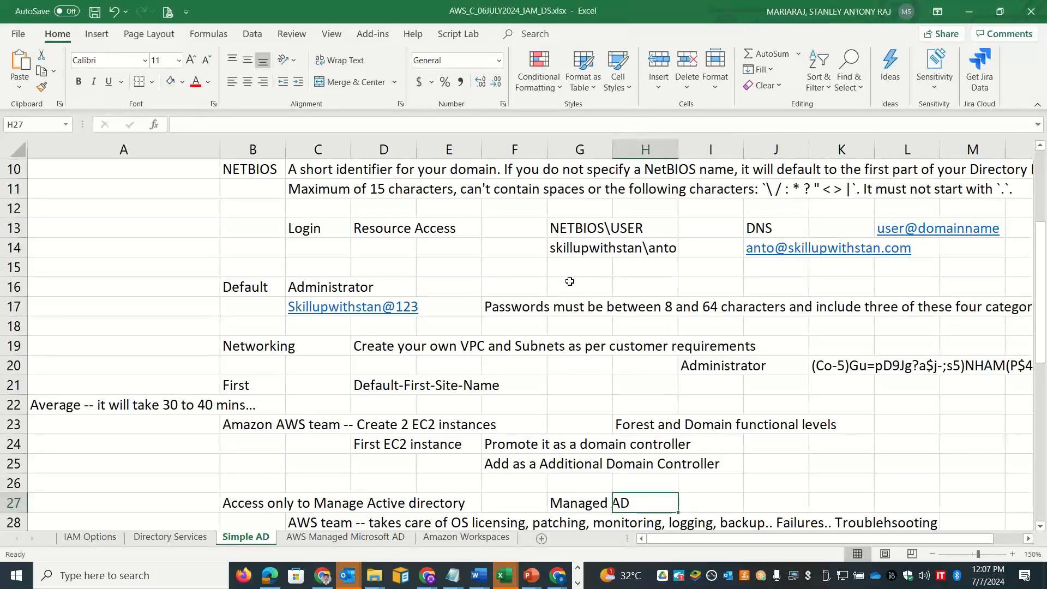
key("alt+Tab")
key("Tab")
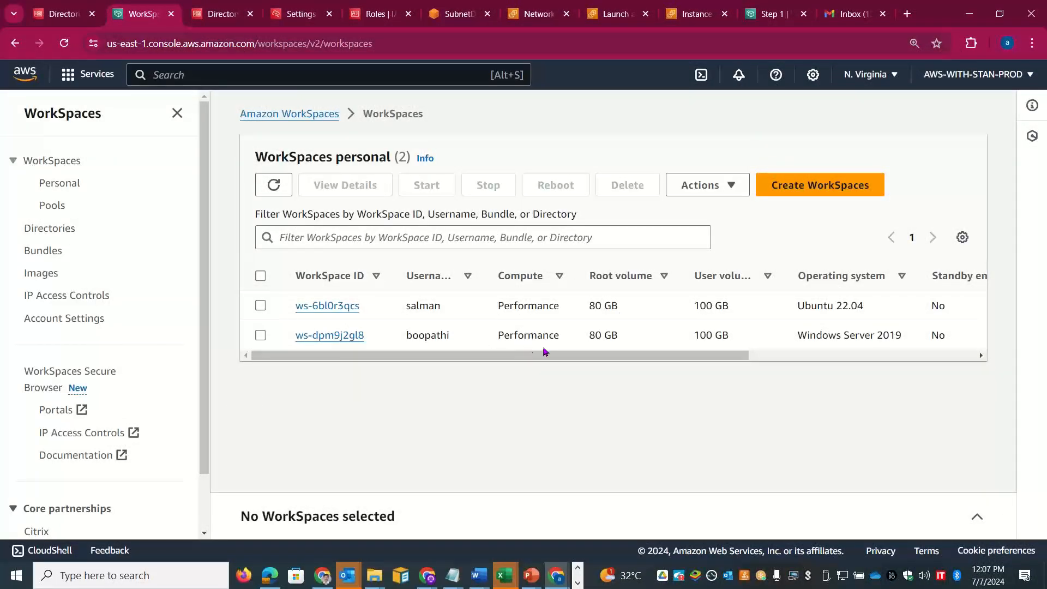
left_click_drag(545, 351, 439, 375)
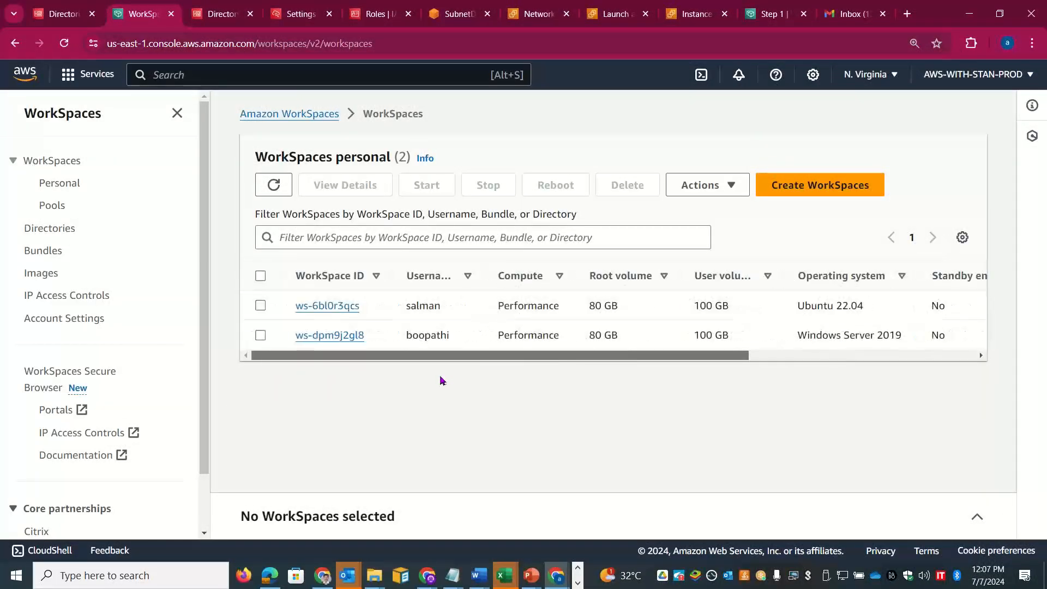
left_click(309, 310)
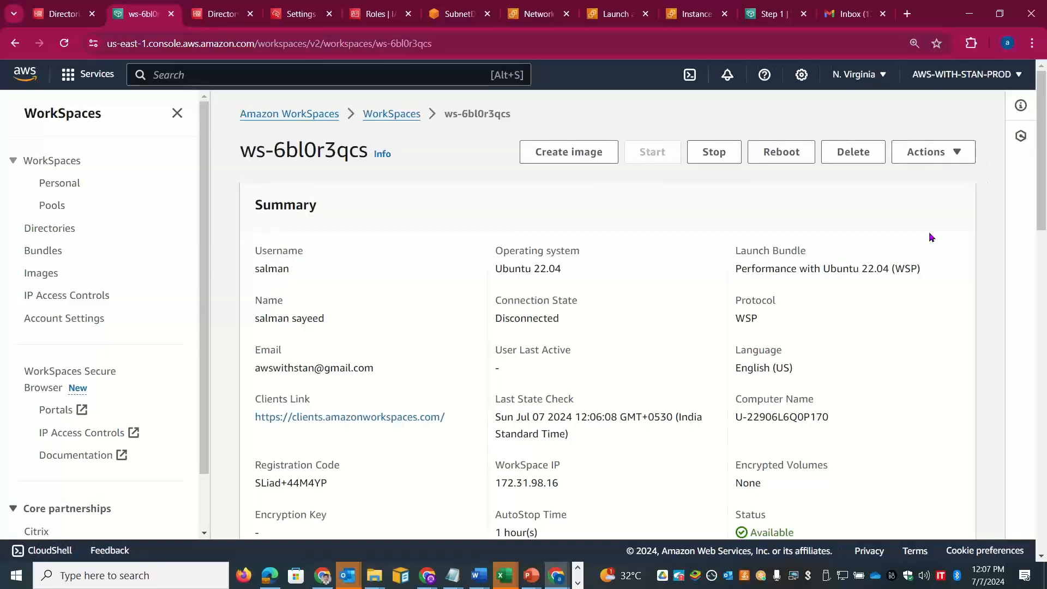
scroll(876, 257, "down", 2)
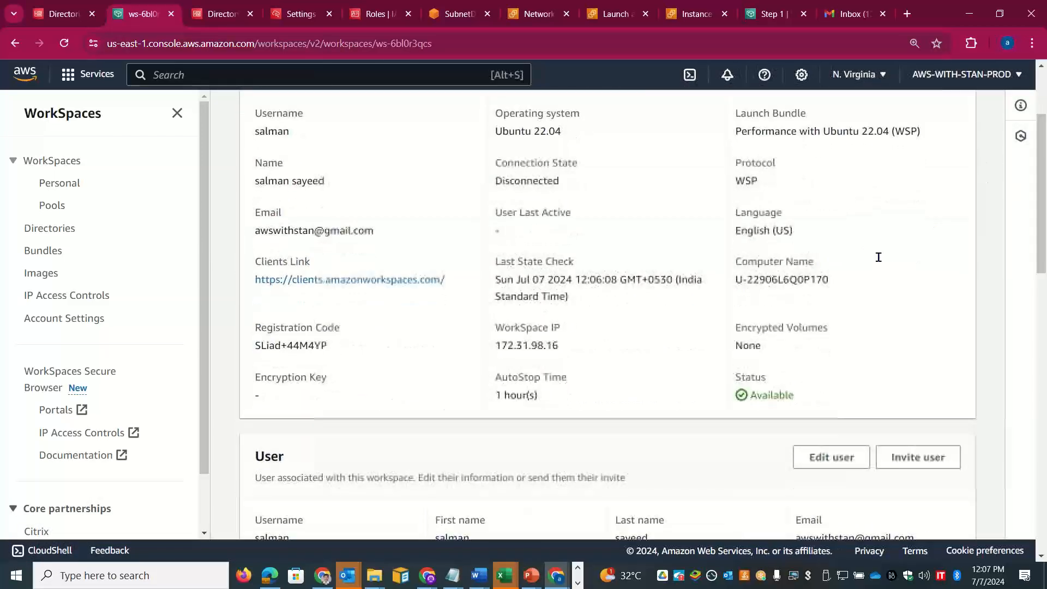
left_click_drag(335, 345, 256, 346)
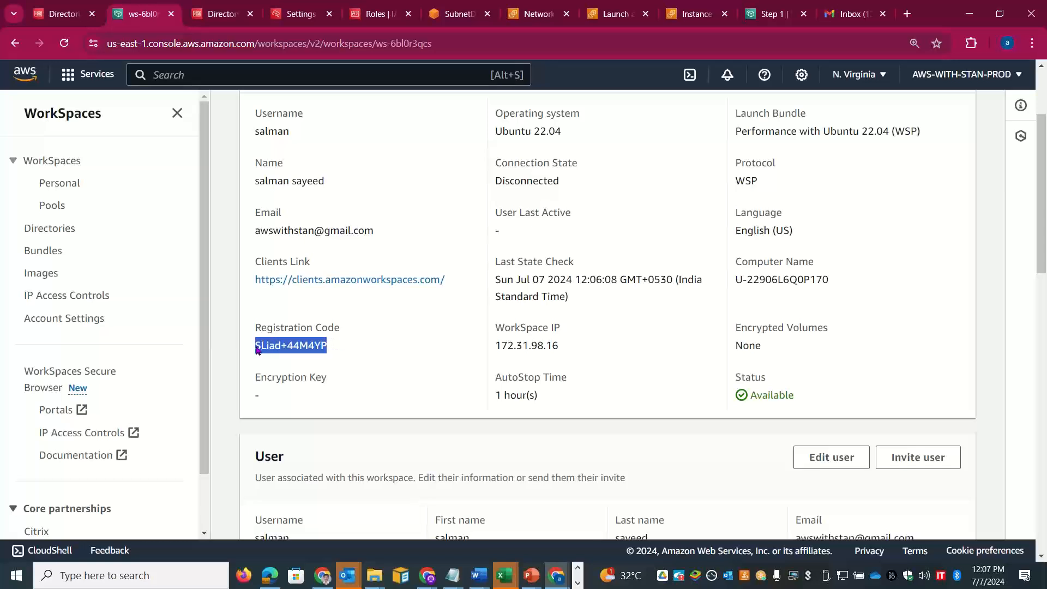
Step: Close the Windows WorkSpace client and confirm ending the session
key("alt+Tab")
key("alt+Tab")
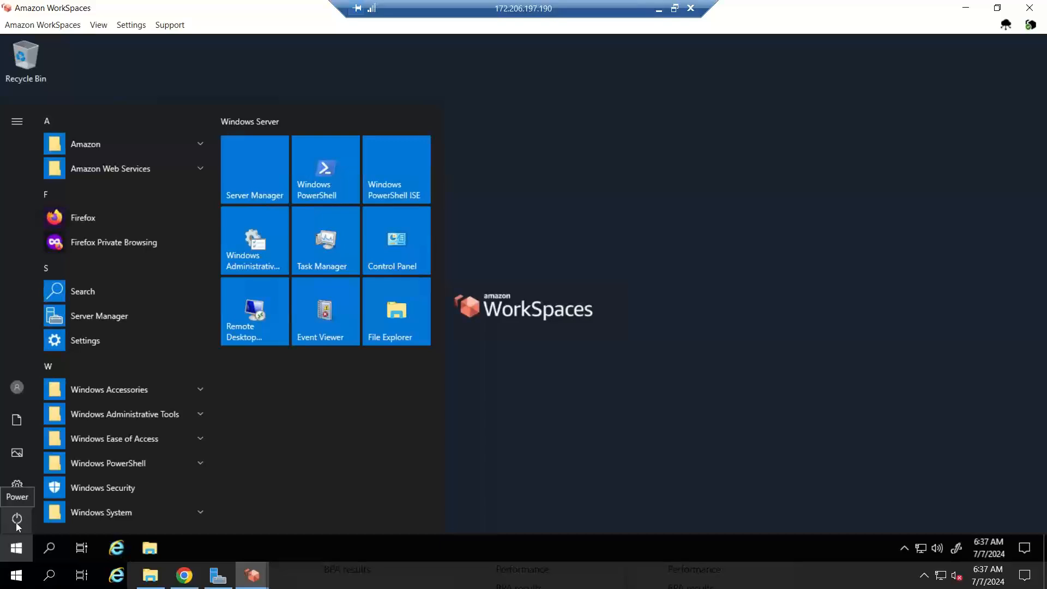
left_click(1029, 8)
left_click(524, 337)
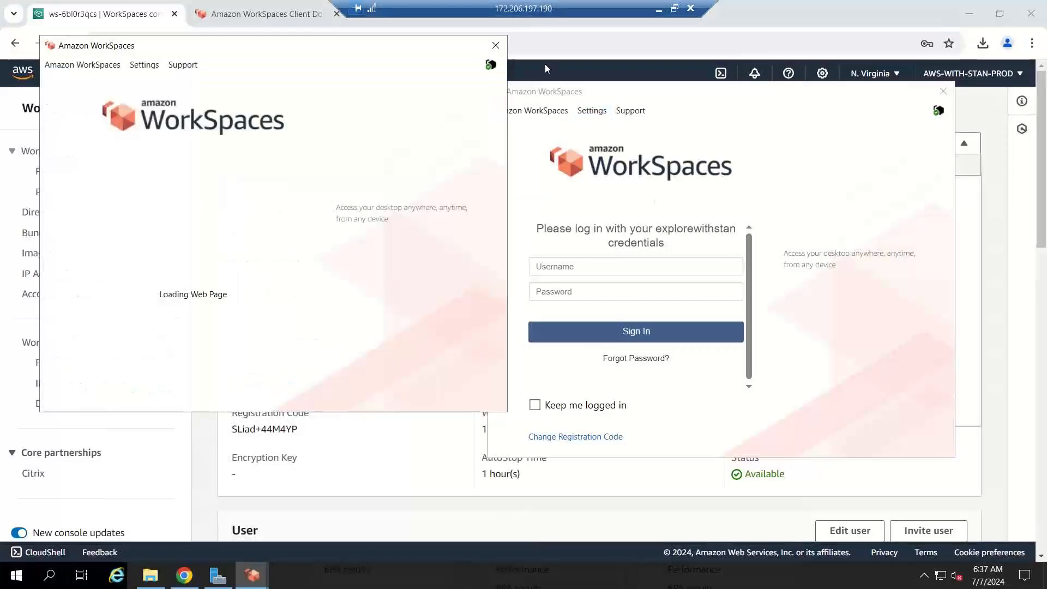
Step: Close the extra client window and open Change Registration Code, selecting the existing code
left_click(495, 44)
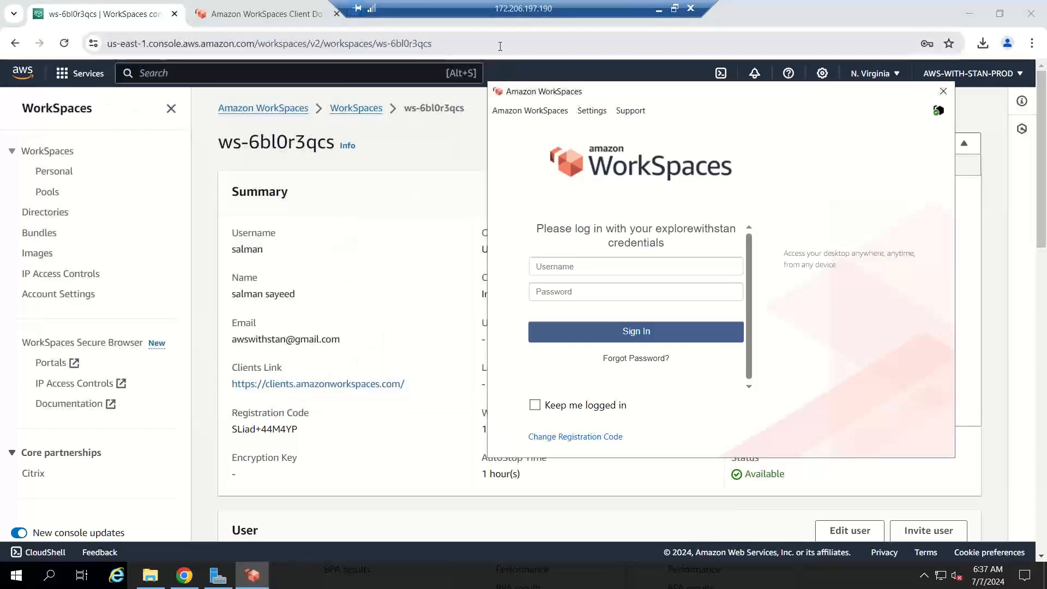
left_click(565, 439)
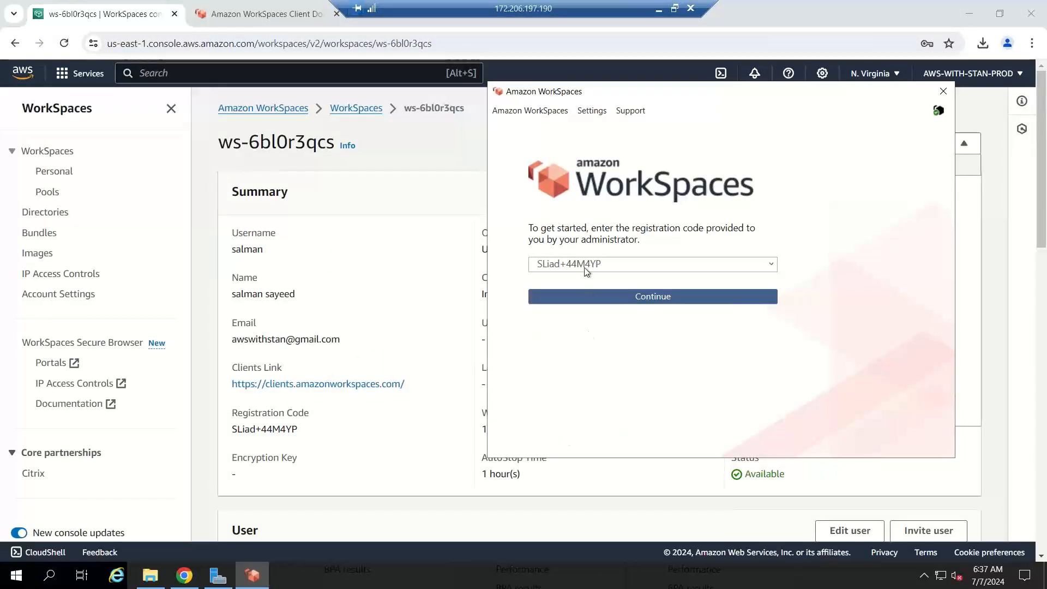
double_click(609, 268)
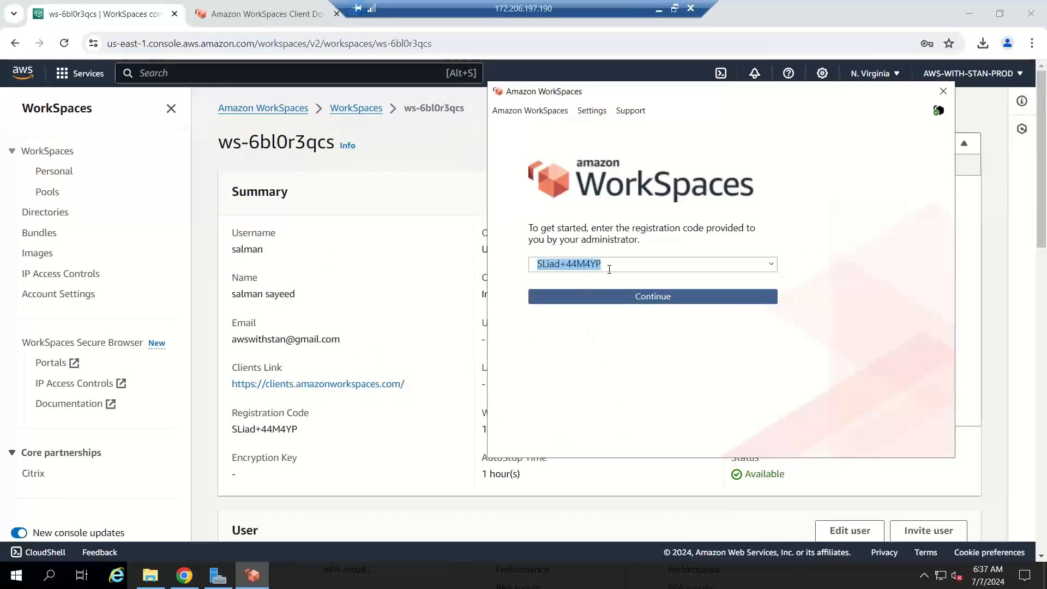
left_click(667, 262)
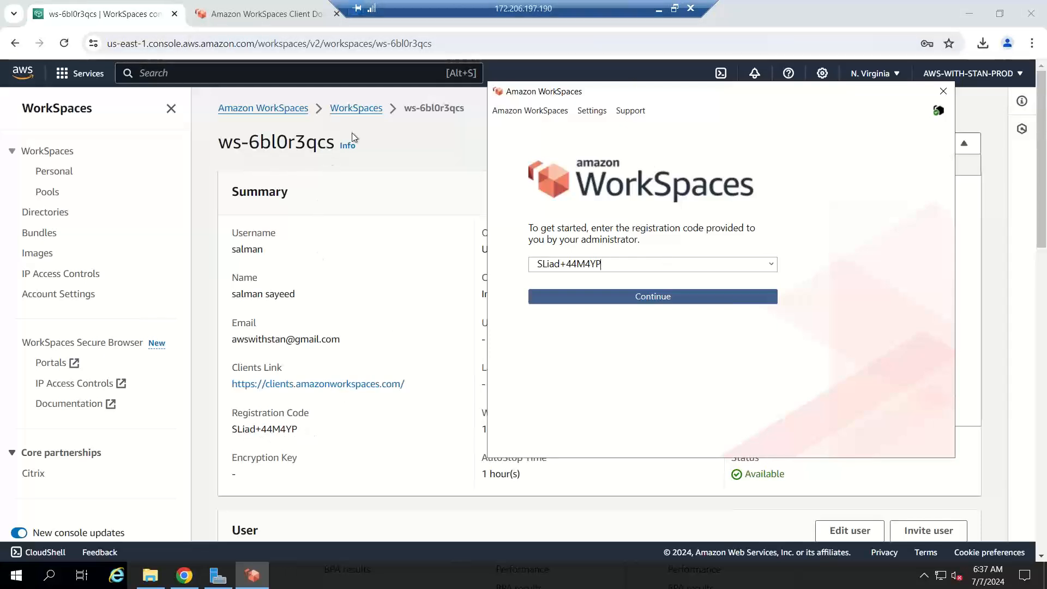
Step: Copy the Ubuntu WorkSpace's registration code from the console and submit it in the client
left_click(366, 113)
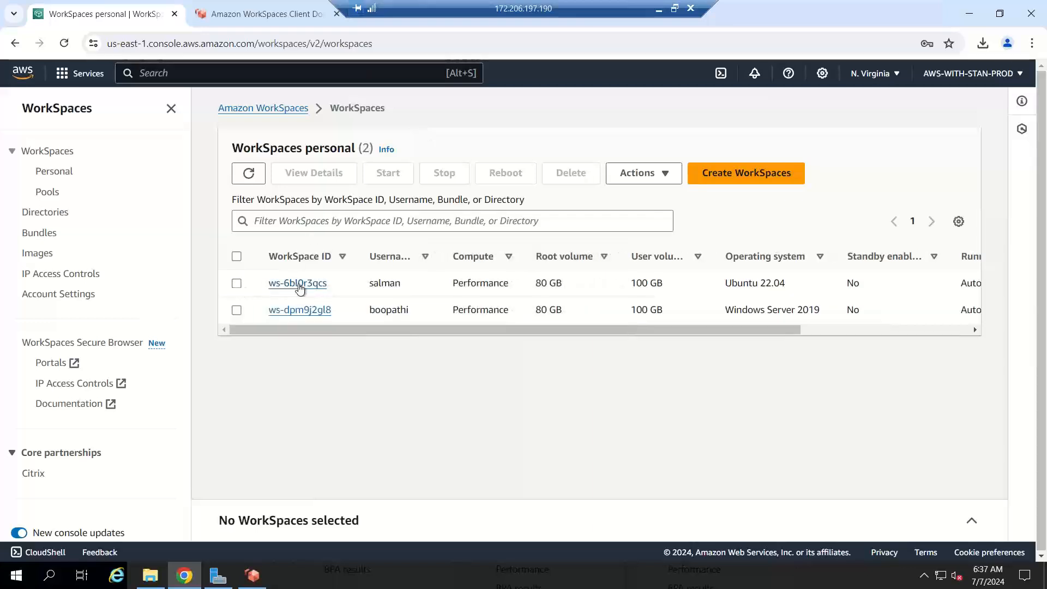
left_click(298, 285)
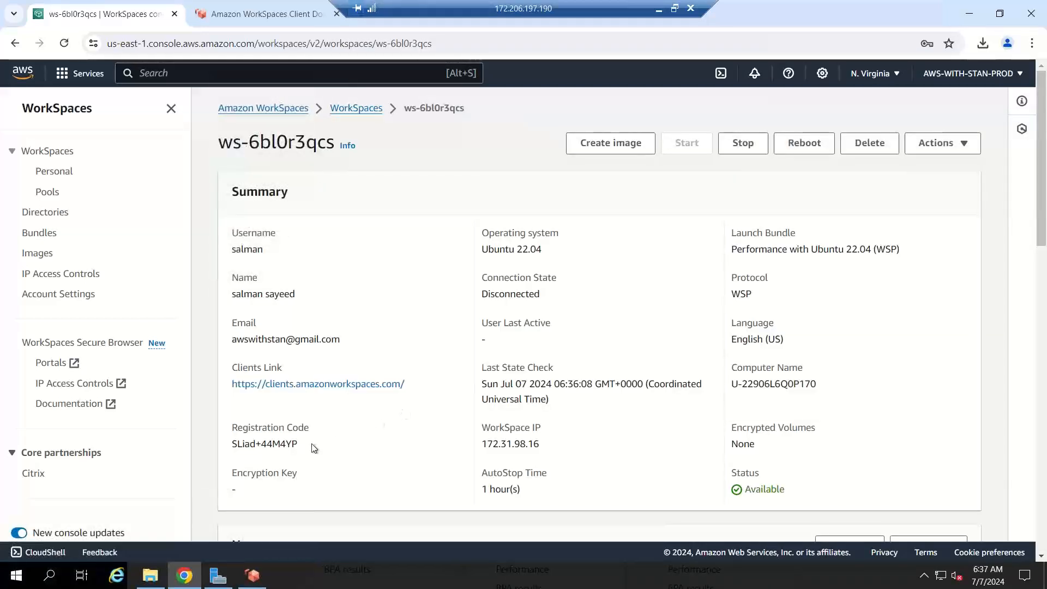
left_click_drag(316, 448, 231, 452)
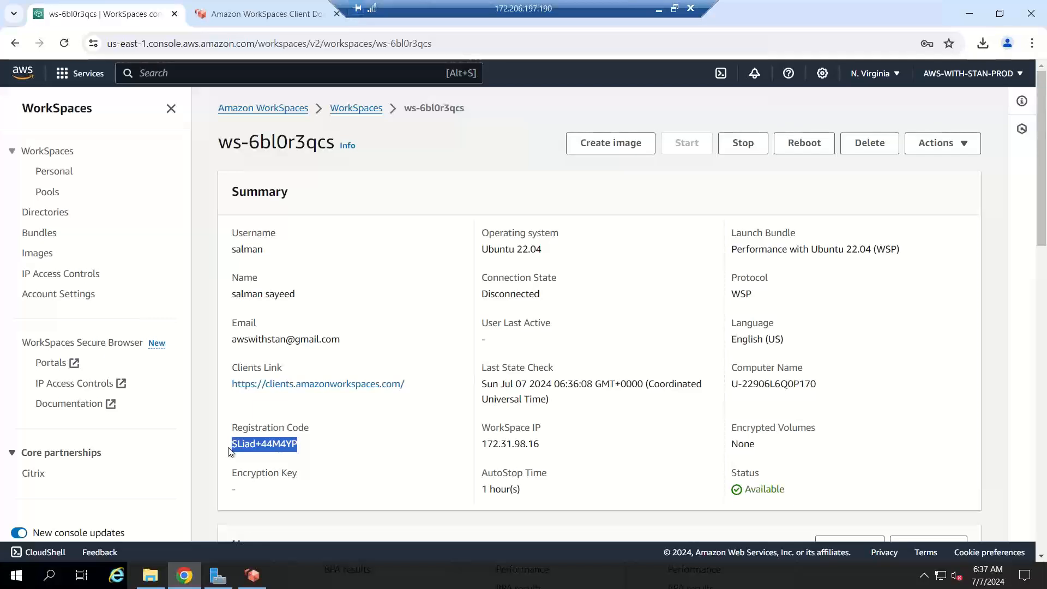
key("alt+Tab")
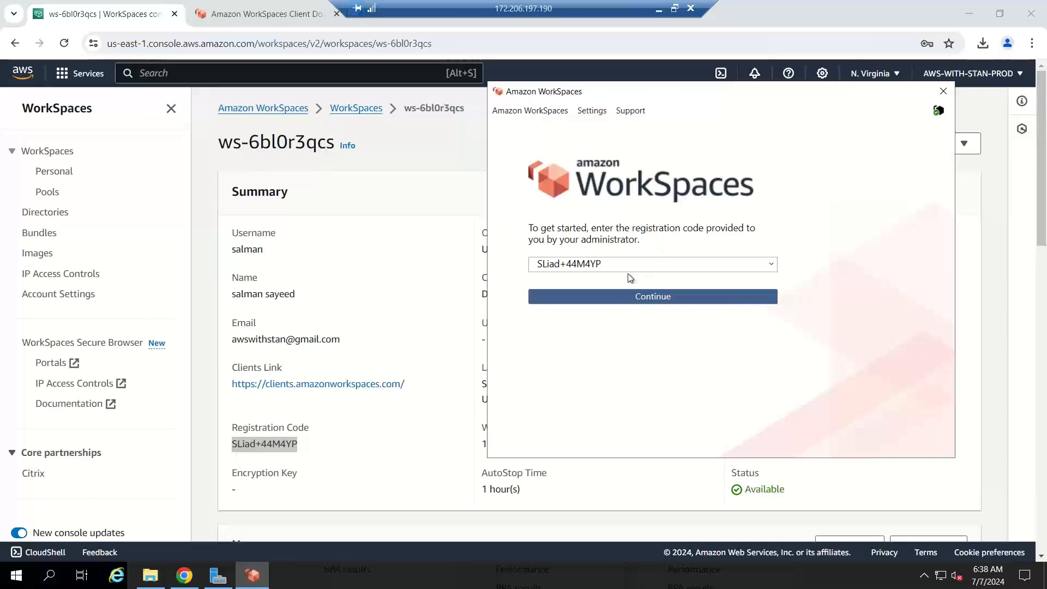
left_click(630, 297)
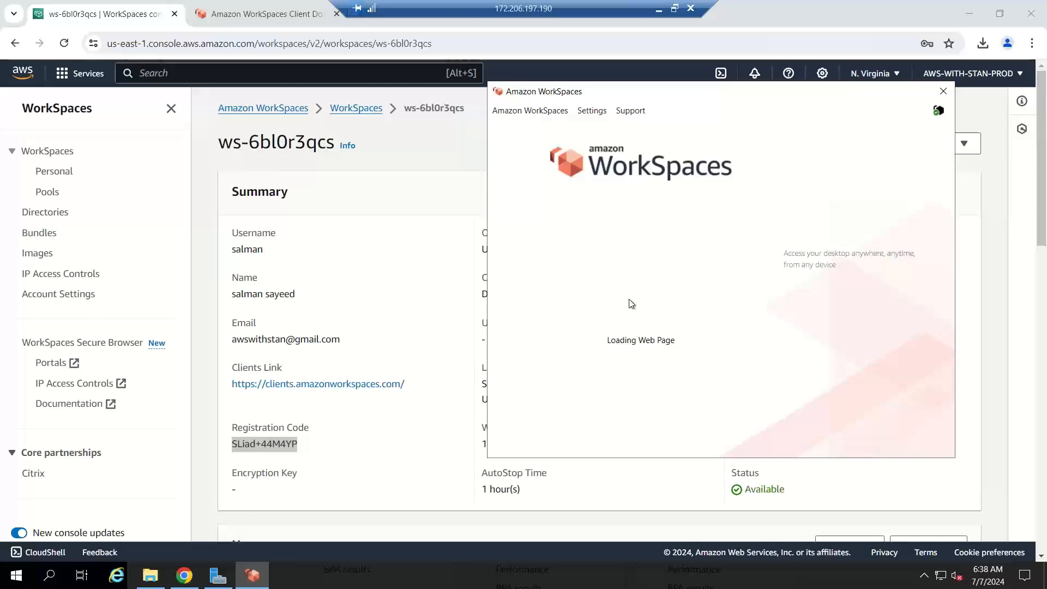
Step: Recheck the Ubuntu WorkSpace ws-6bl0r3qcs details in the console, then return to the client
left_click(371, 109)
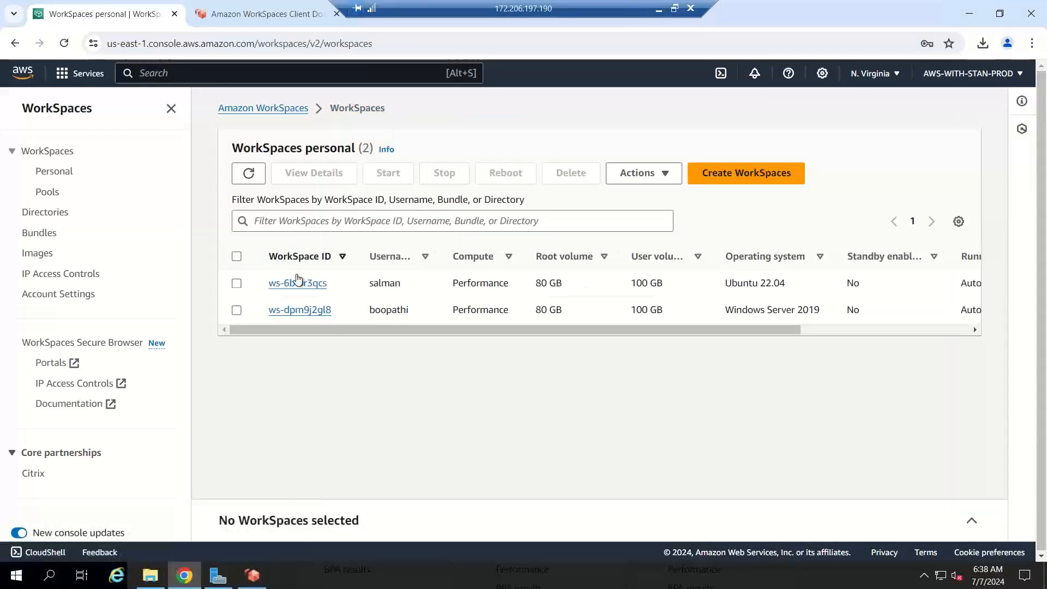
left_click(298, 284)
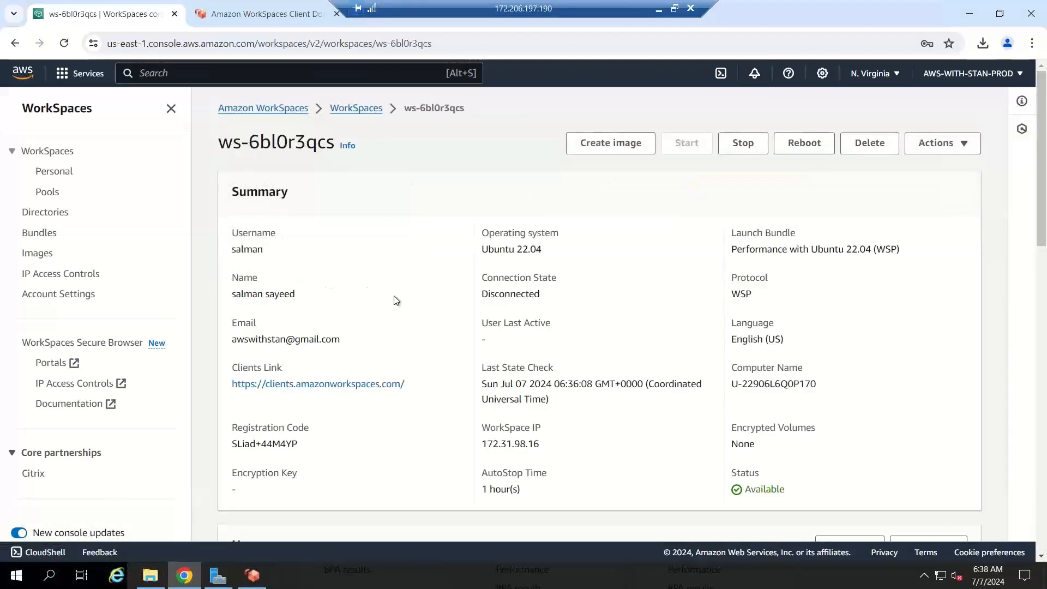
left_click(252, 575)
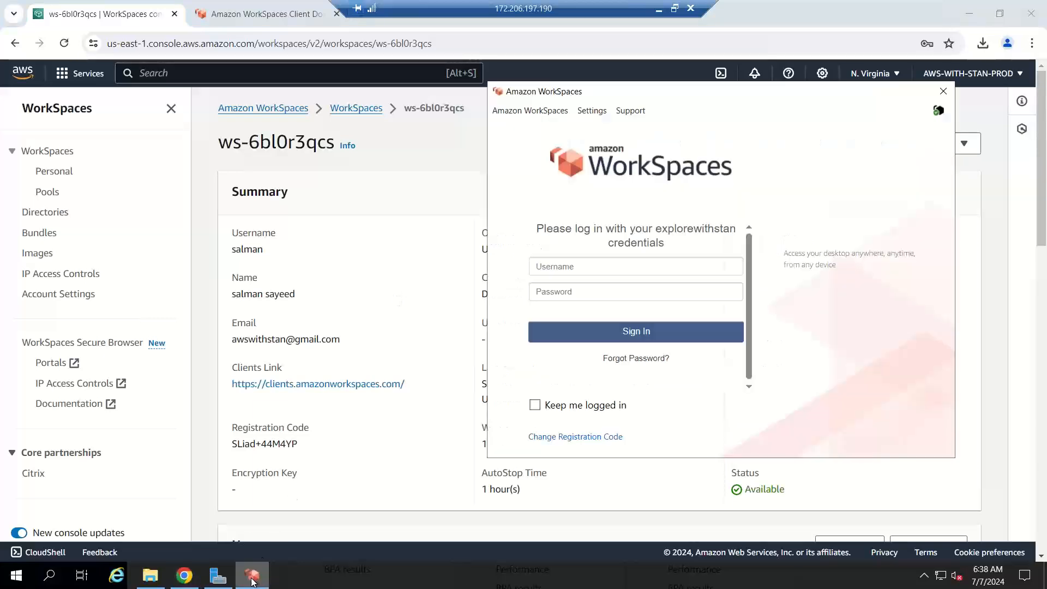
Step: Enter the WorkSpace user's domain username and password, reveal the password, then erase it
left_click(595, 273)
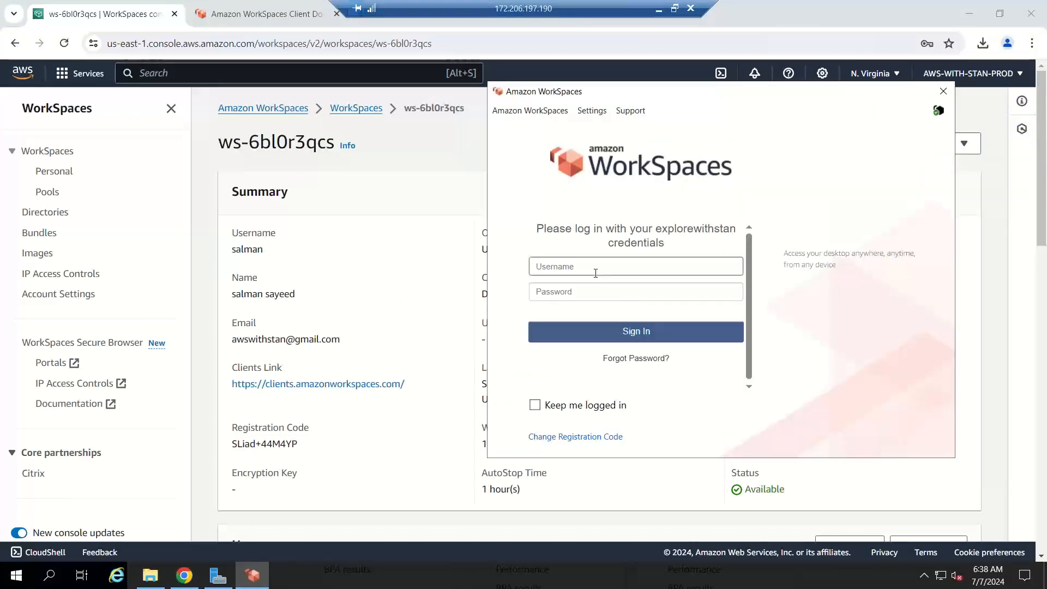
type("skillupwithstan")
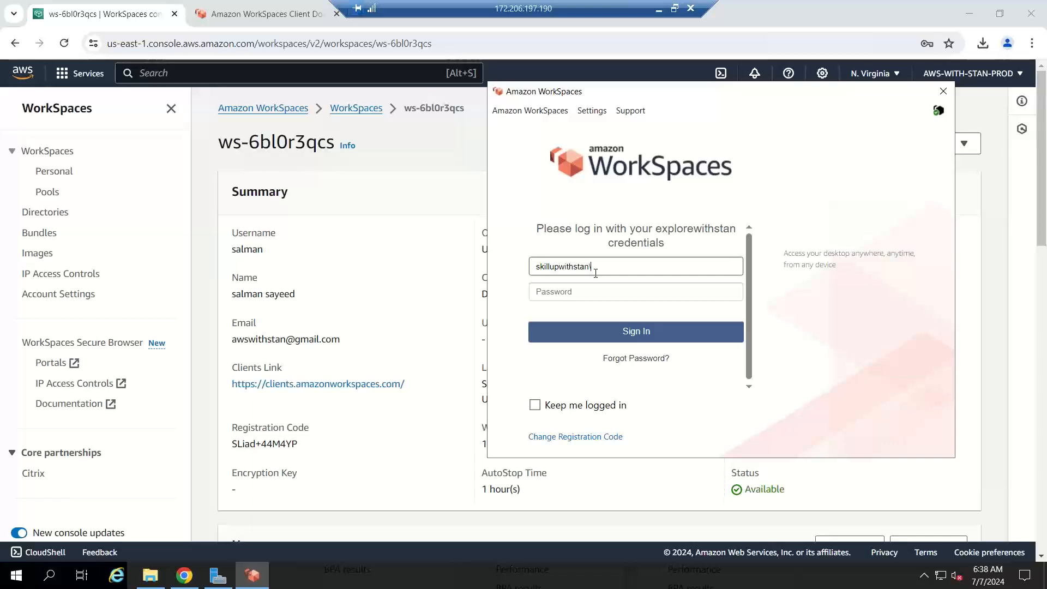
type("\\salman")
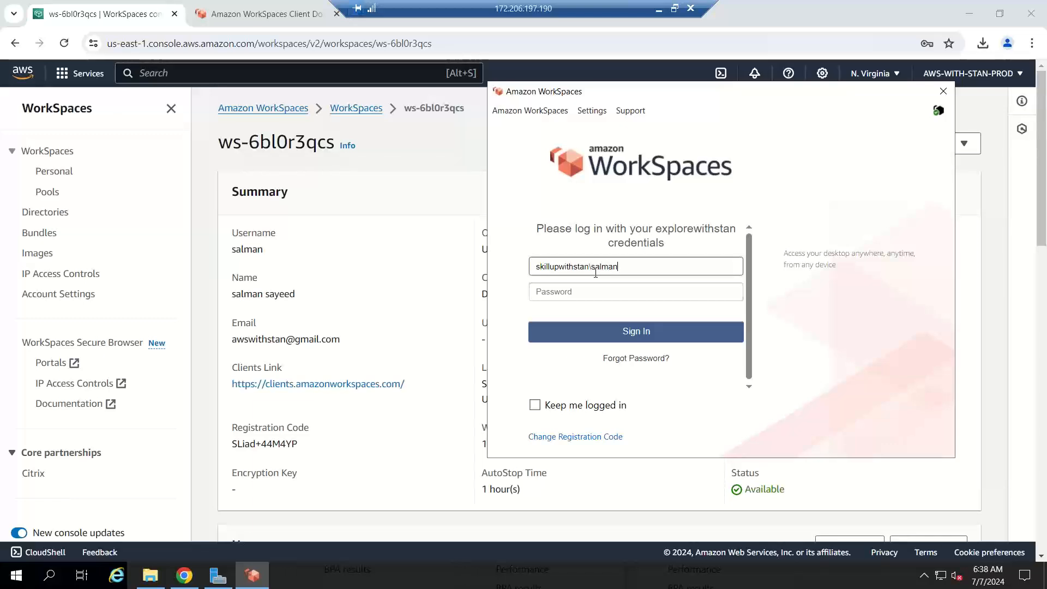
key("Tab")
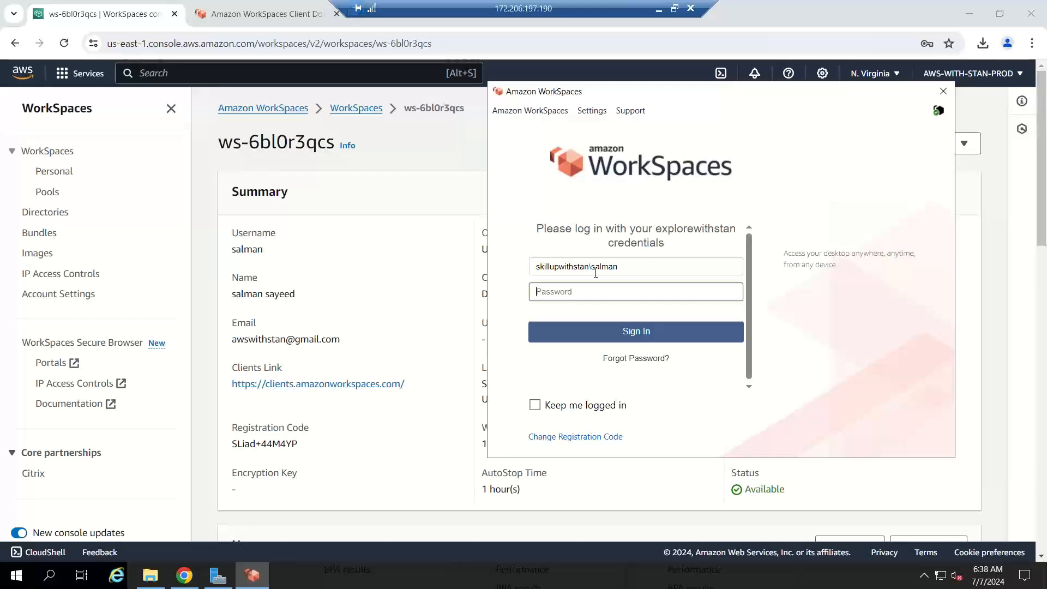
type("••••••••••••")
left_click(729, 292)
key("BackSpace")
key("BackSpace")
key("BackSpace")
key("BackSpace")
key("BackSpace")
key("BackSpace")
key("BackSpace")
key("BackSpace")
key("BackSpace")
key("BackSpace")
key("BackSpace")
key("BackSpace")
key("BackSpace")
Step: Check the WorkSpaces' usernames and operating systems (Ubuntu 22.04, Windows Server 2019), then retype the password
left_click(383, 136)
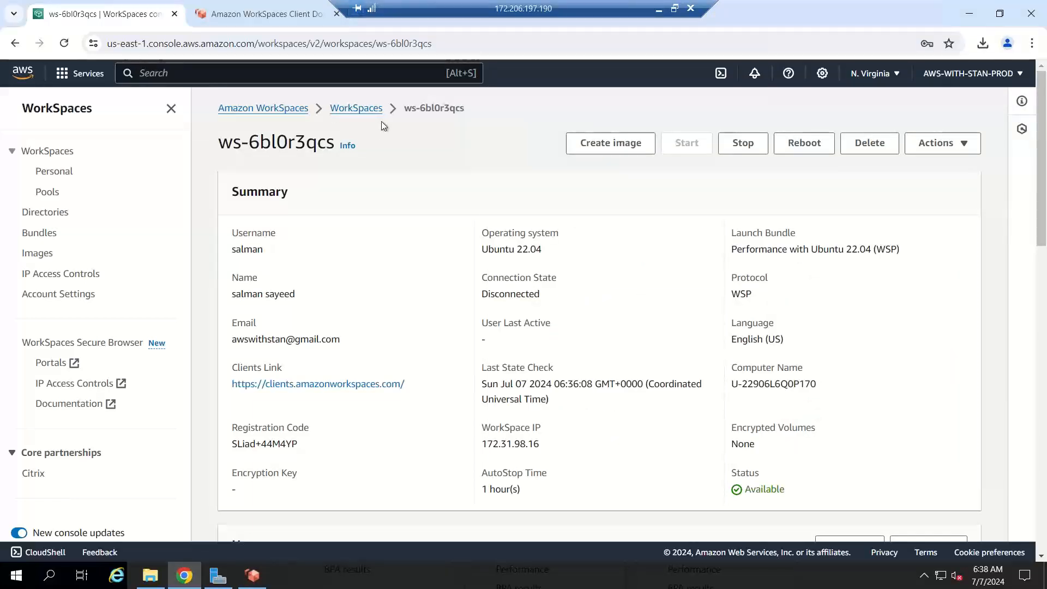
left_click(376, 110)
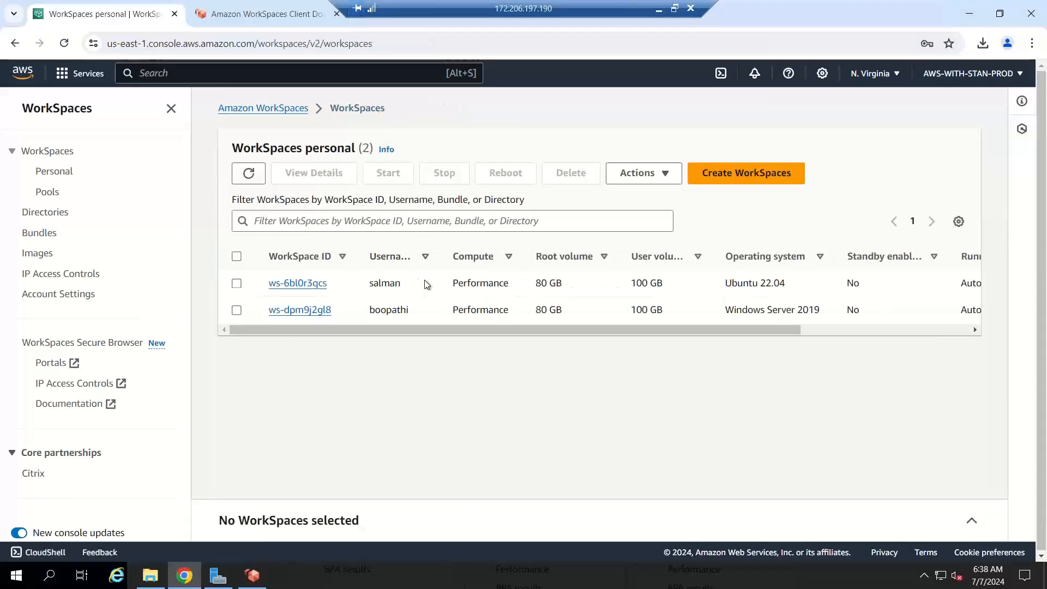
left_click_drag(797, 282, 714, 287)
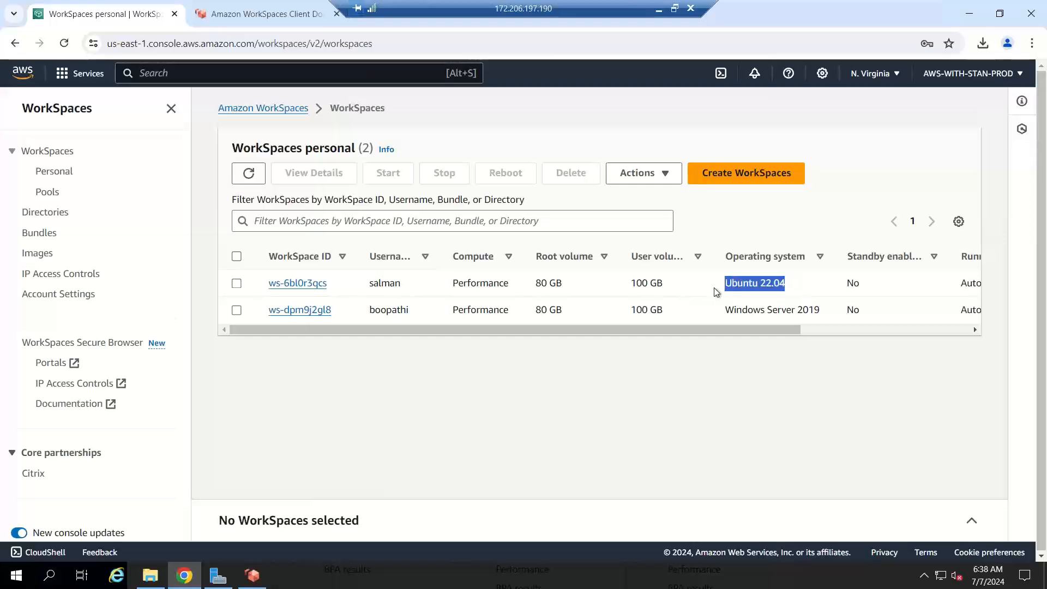
double_click(394, 283)
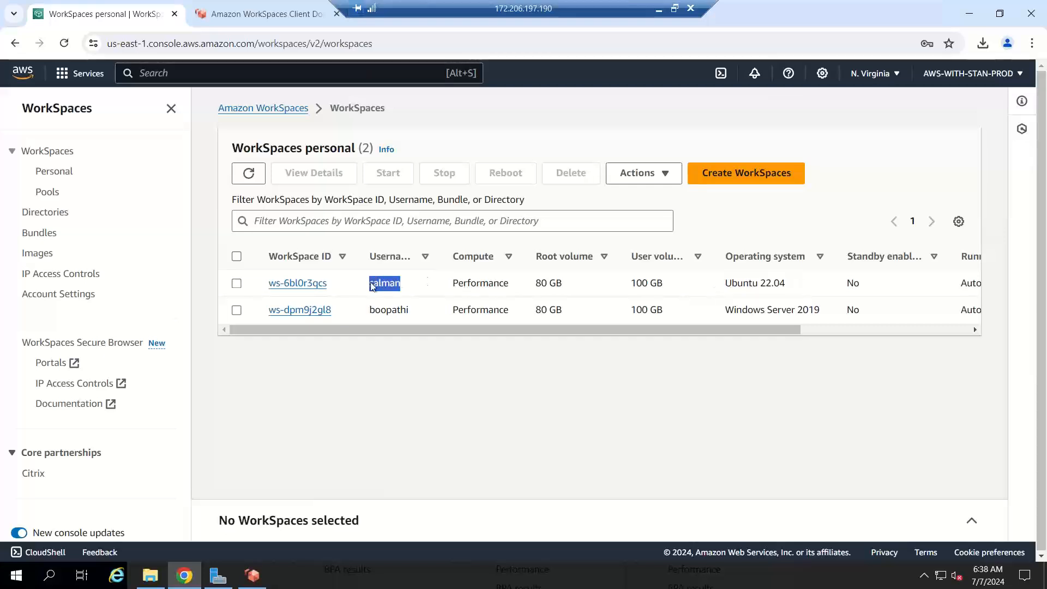
double_click(400, 311)
left_click_drag(695, 316, 821, 310)
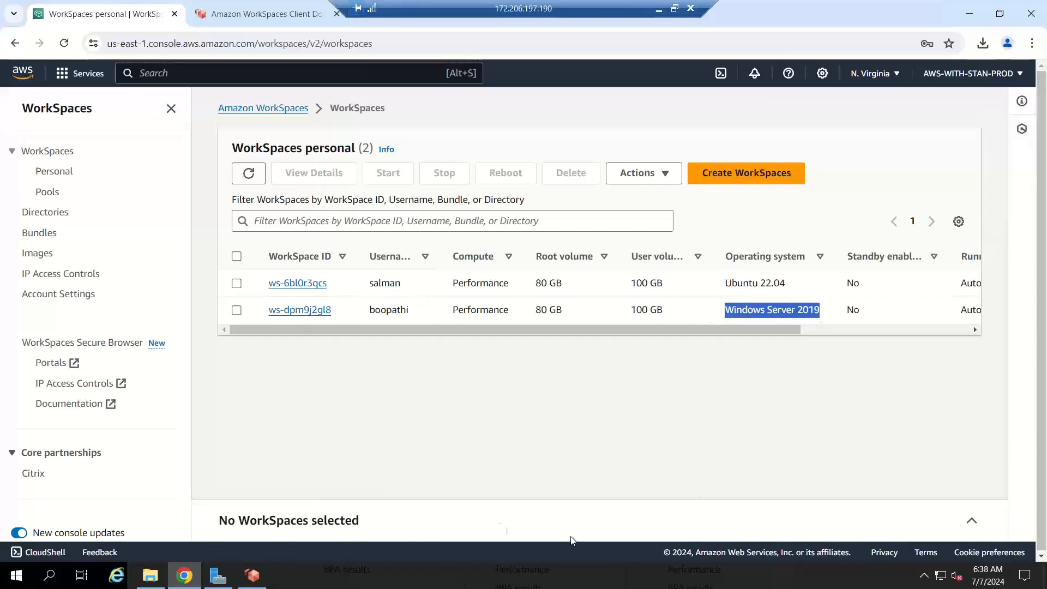
left_click(252, 575)
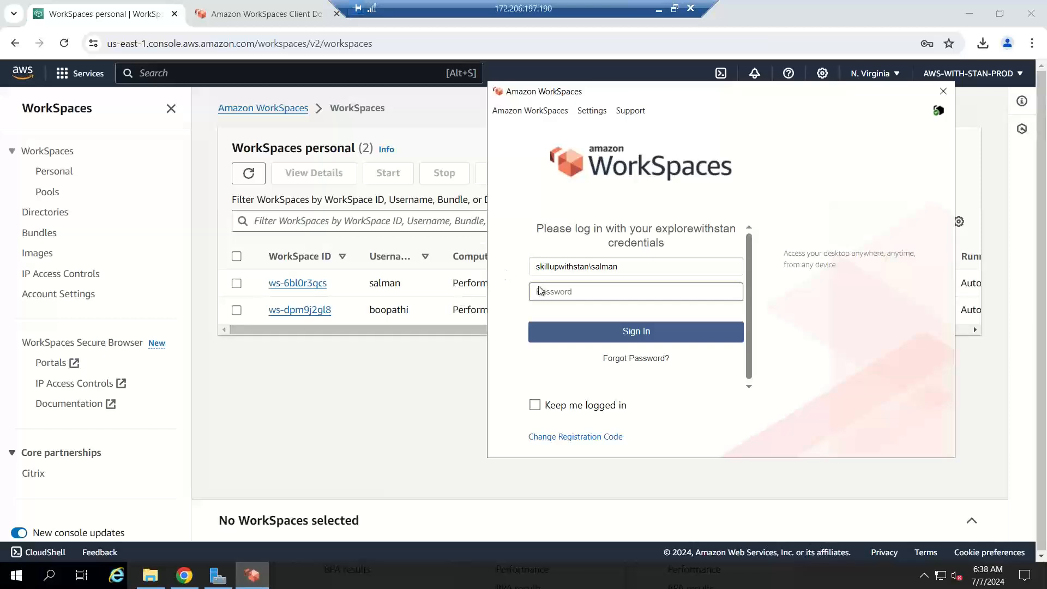
type("P")
Step: Sign in to Ubuntu, choose not to send system info, continue, and show all applications
left_click(607, 335)
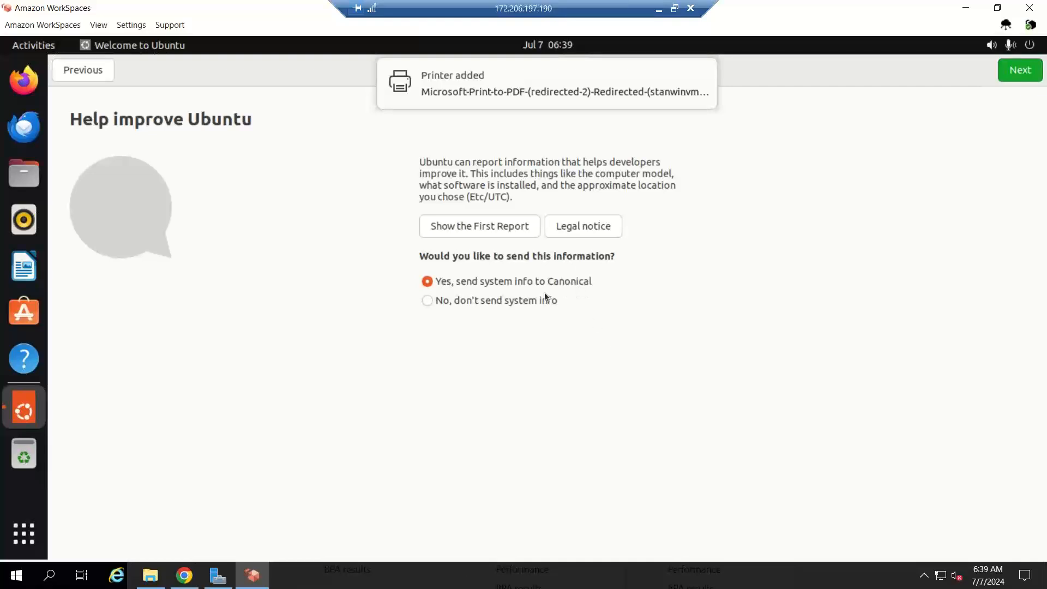
left_click(516, 302)
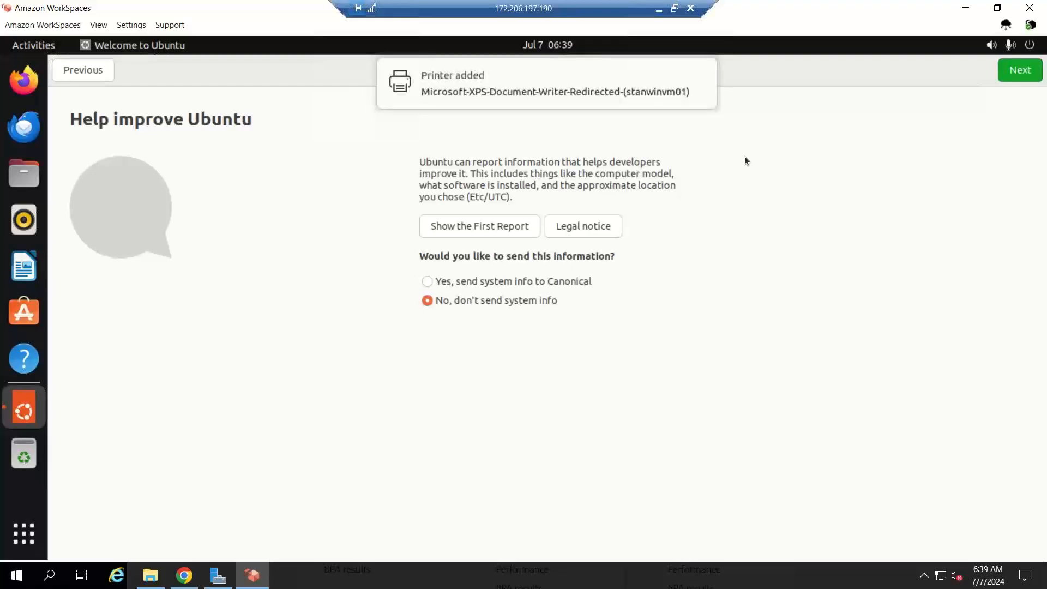
left_click(1024, 71)
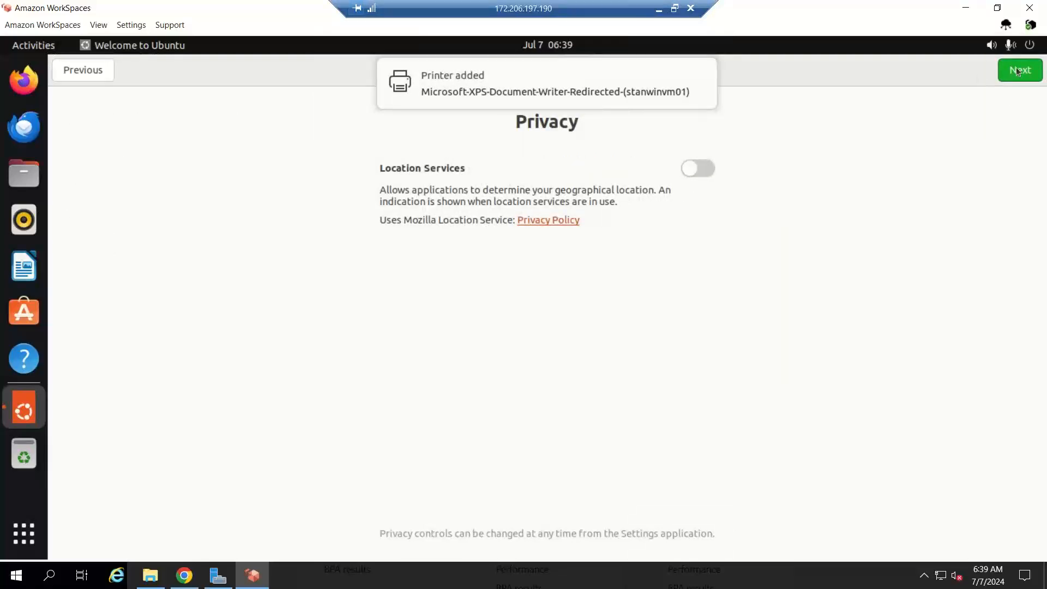
left_click(24, 533)
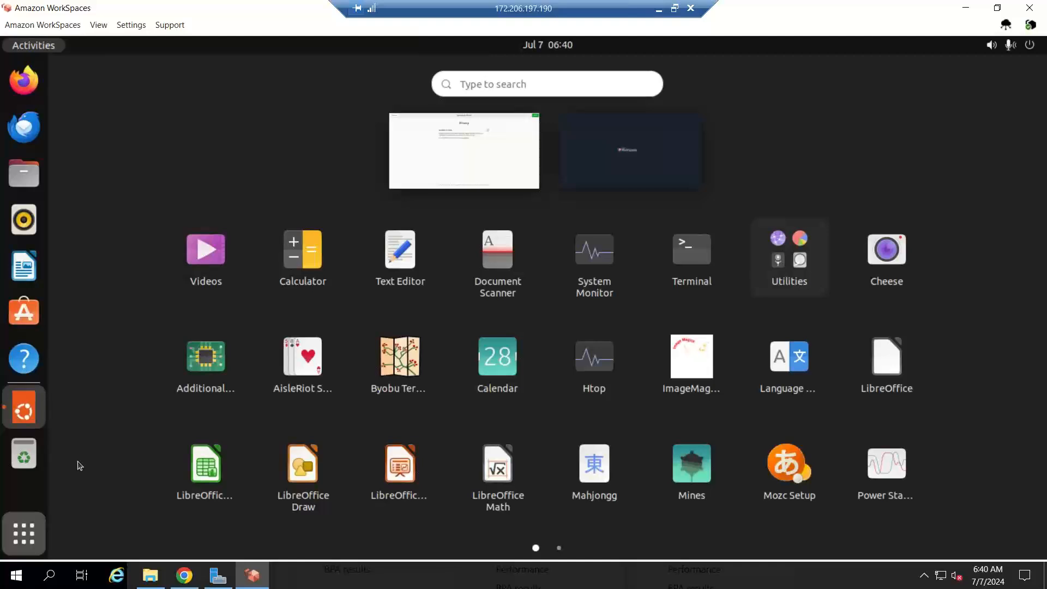
Step: Open and close Power Statistics, then continue past the Privacy page with Location Services off
left_click(887, 470)
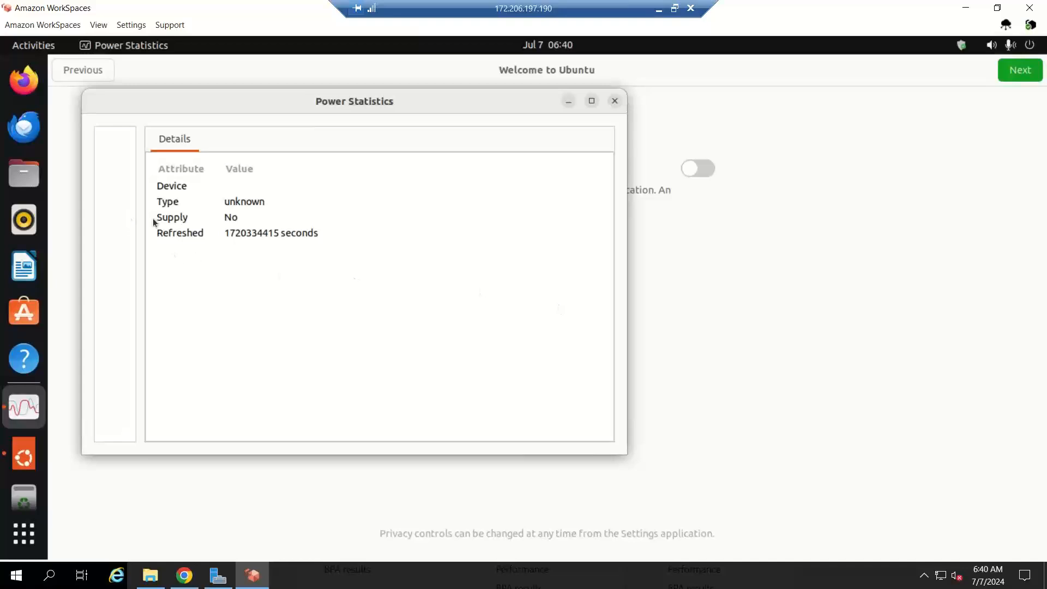
left_click(614, 101)
left_click(1020, 74)
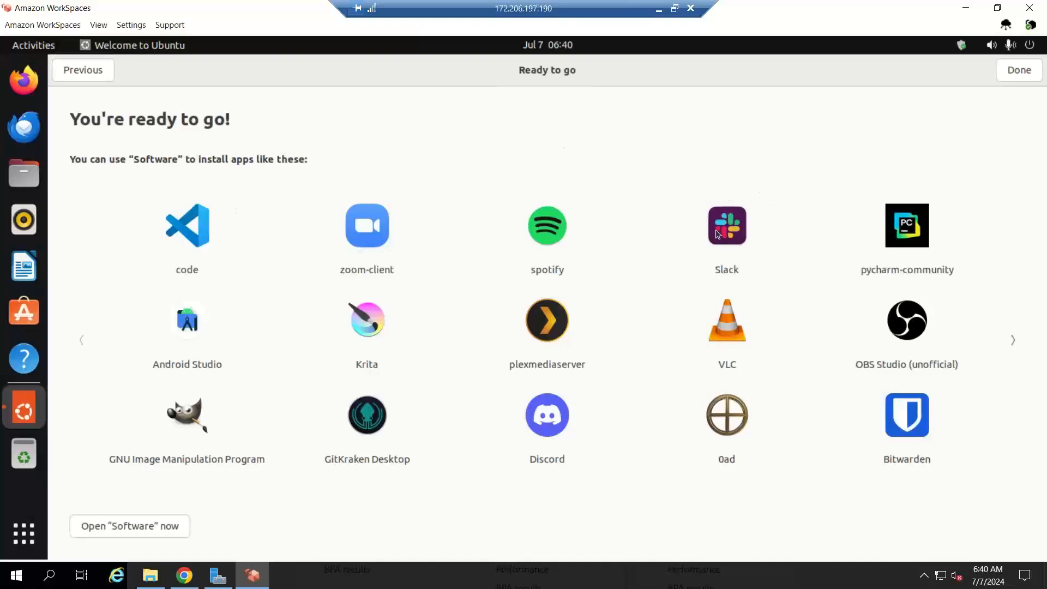
Step: Finish the welcome setup and install Slack 4.39.88 from Ubuntu Software, authenticating with the password
left_click(1021, 74)
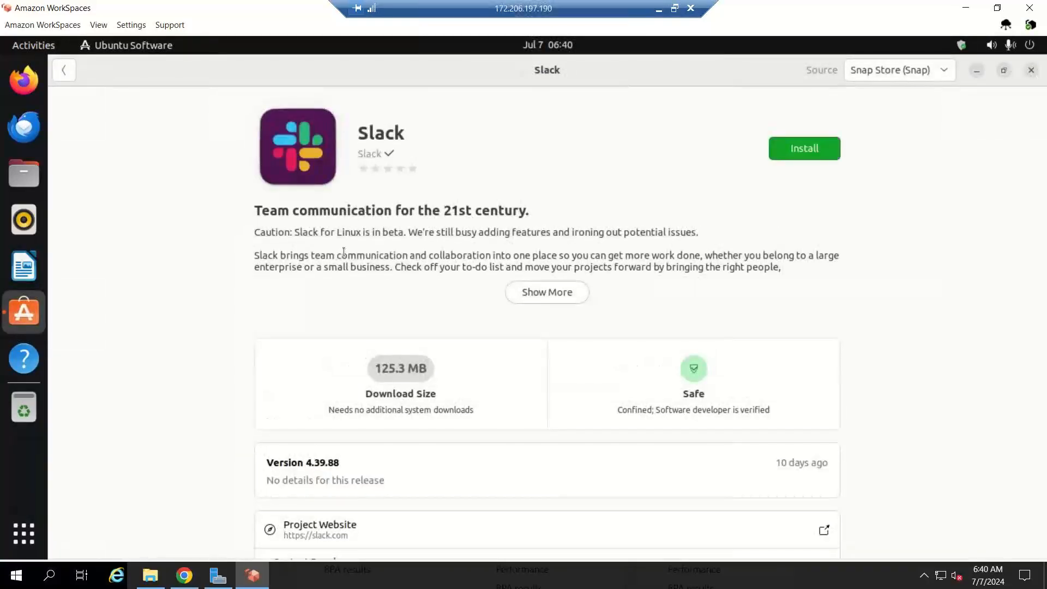
left_click(784, 151)
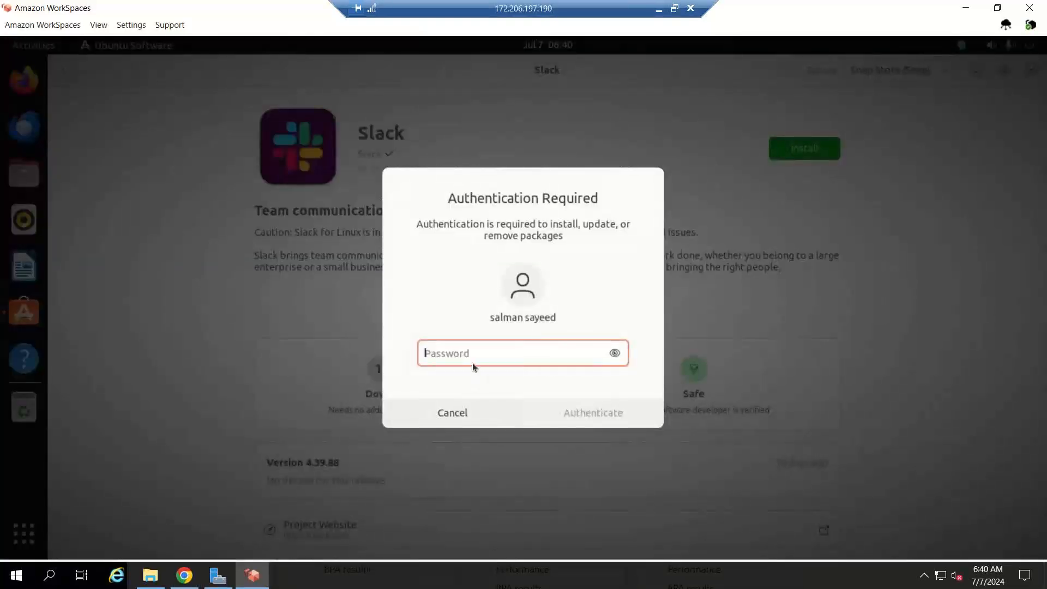
type("•••")
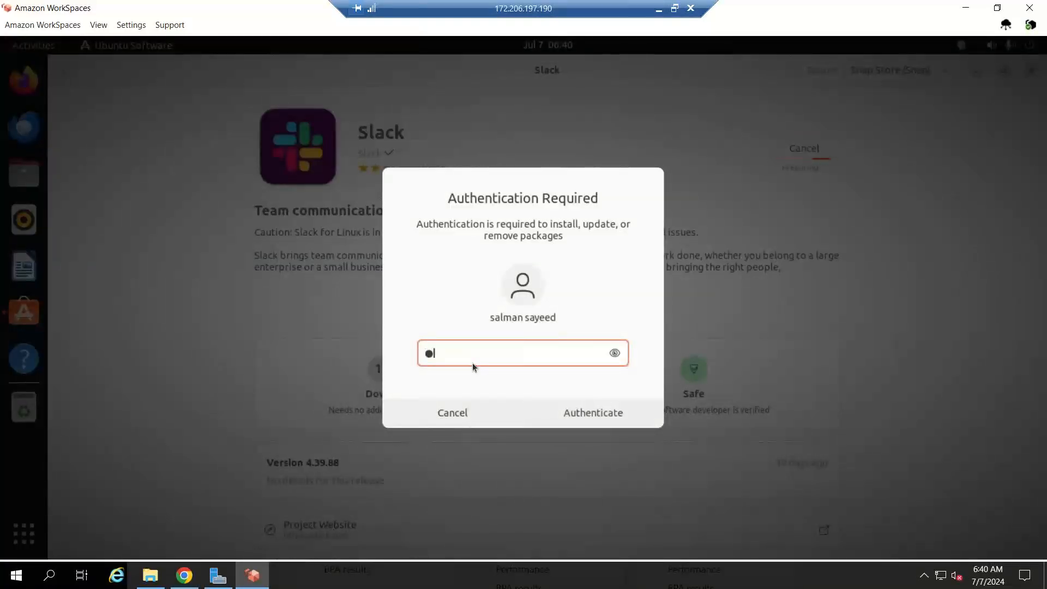
type("•••••••••")
left_click(581, 410)
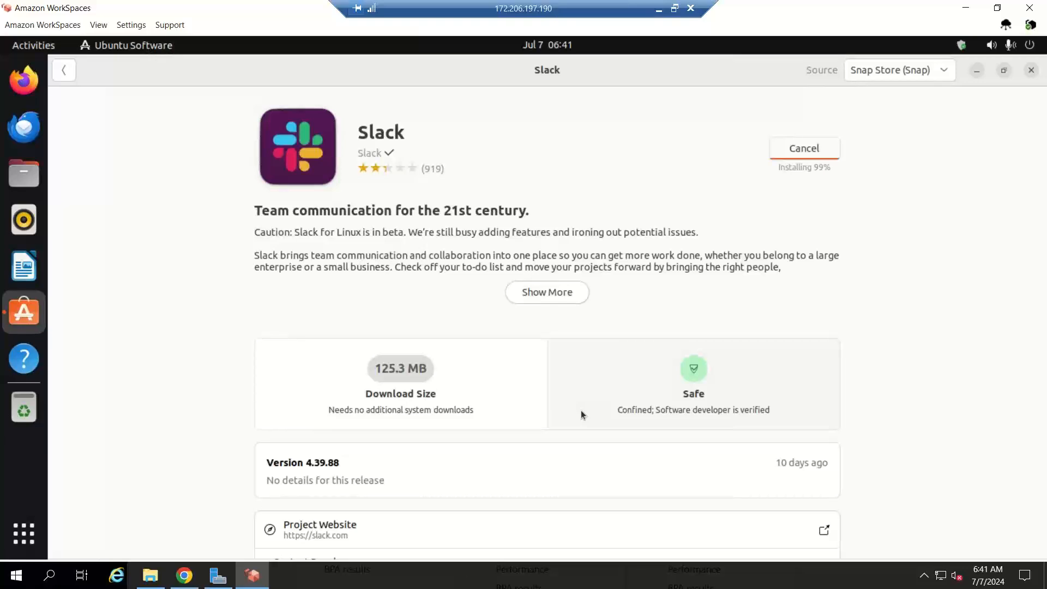
left_click(659, 10)
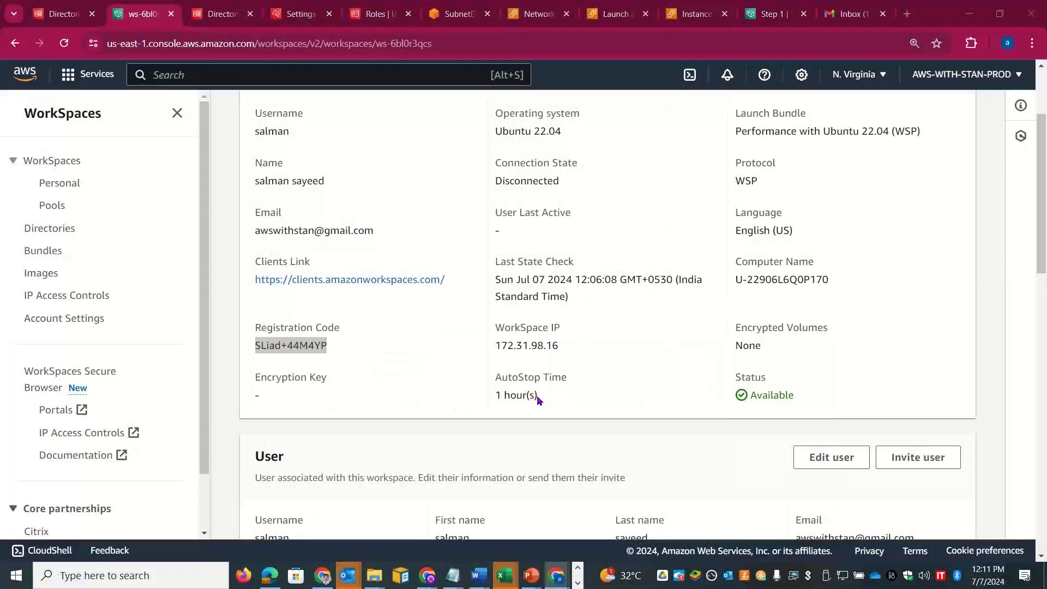
Step: Switch to Excel and show the Amazon Workspaces sheet with the WSP and PCoIP notes
key("alt+Tab")
key("alt+Tab")
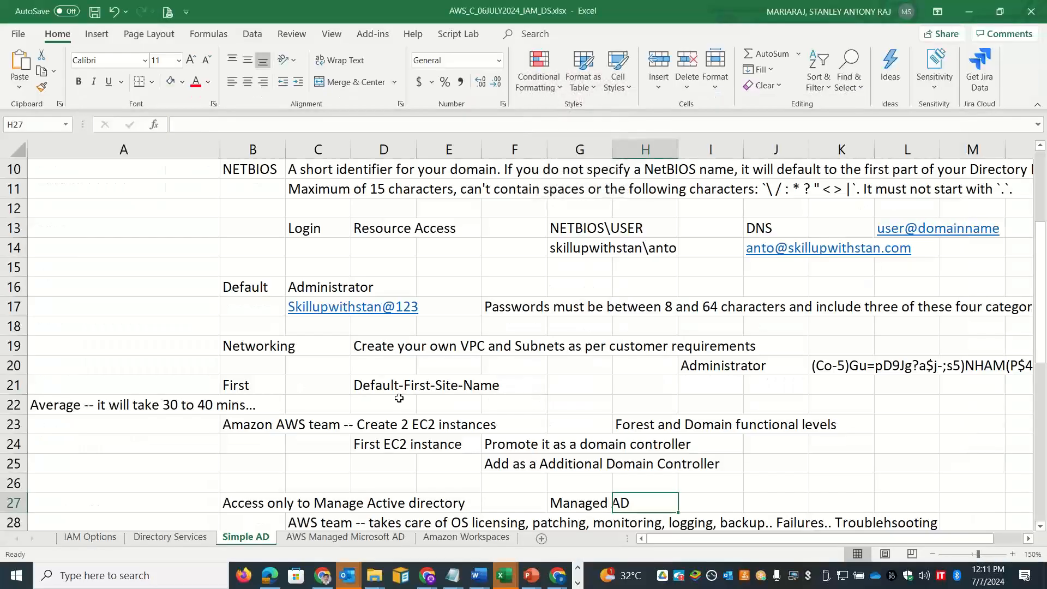
left_click(465, 536)
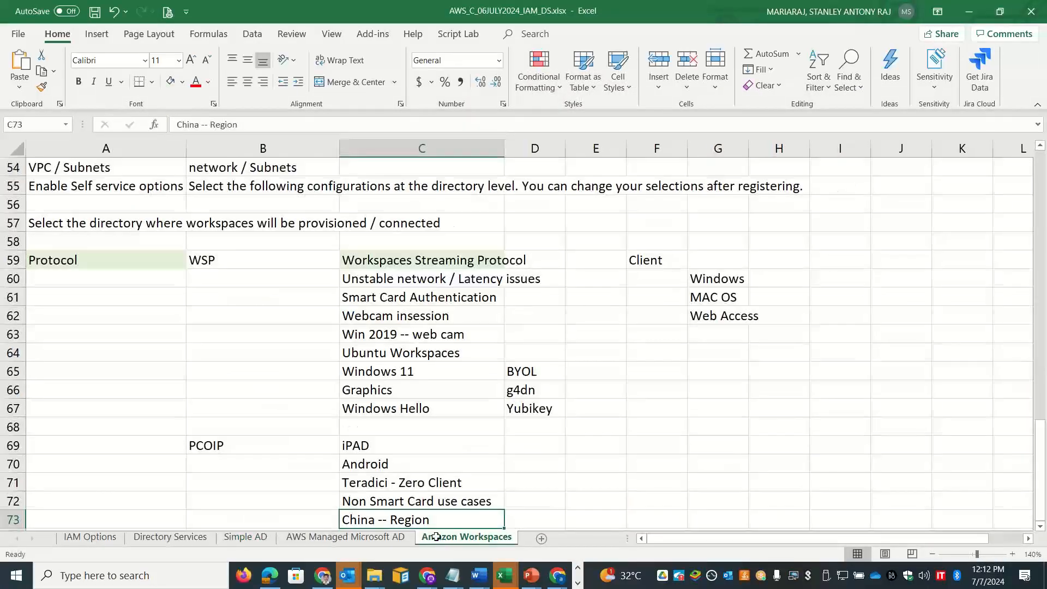
key("alt+Tab")
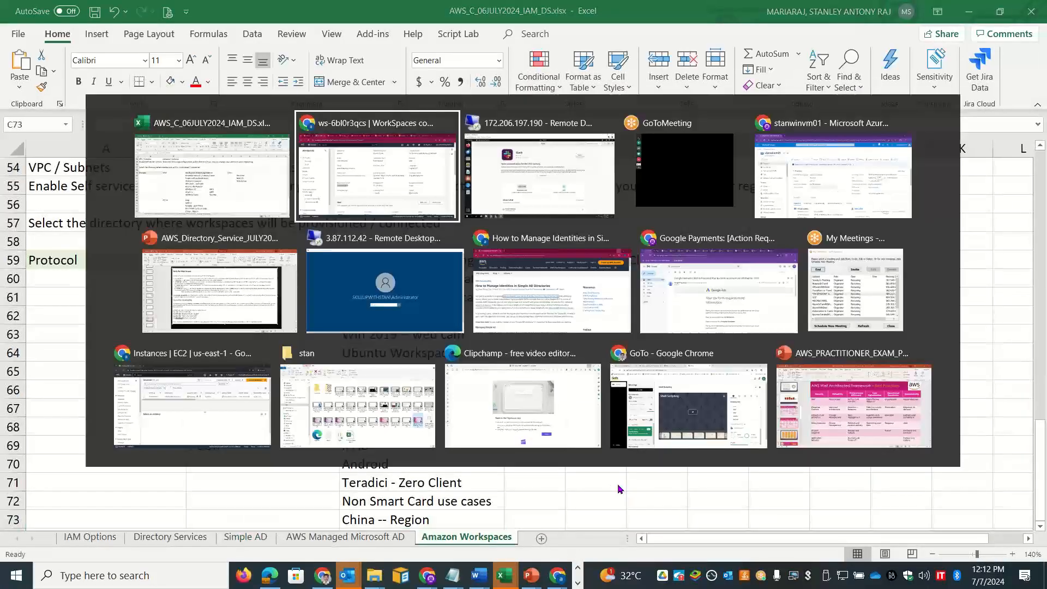
key("alt+Tab")
key("alt+Tab")
key("alt+Tab")
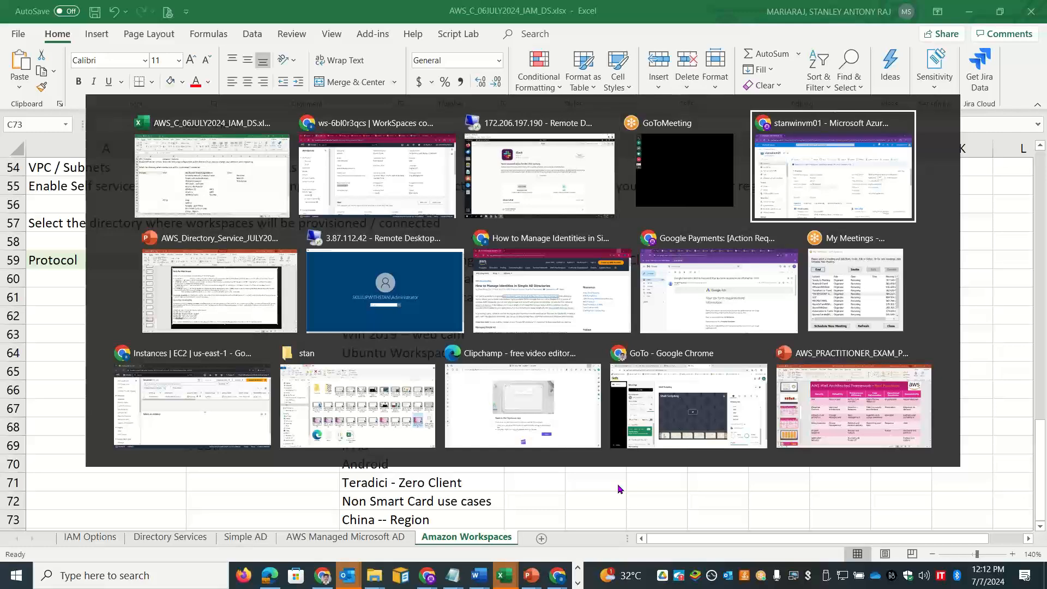
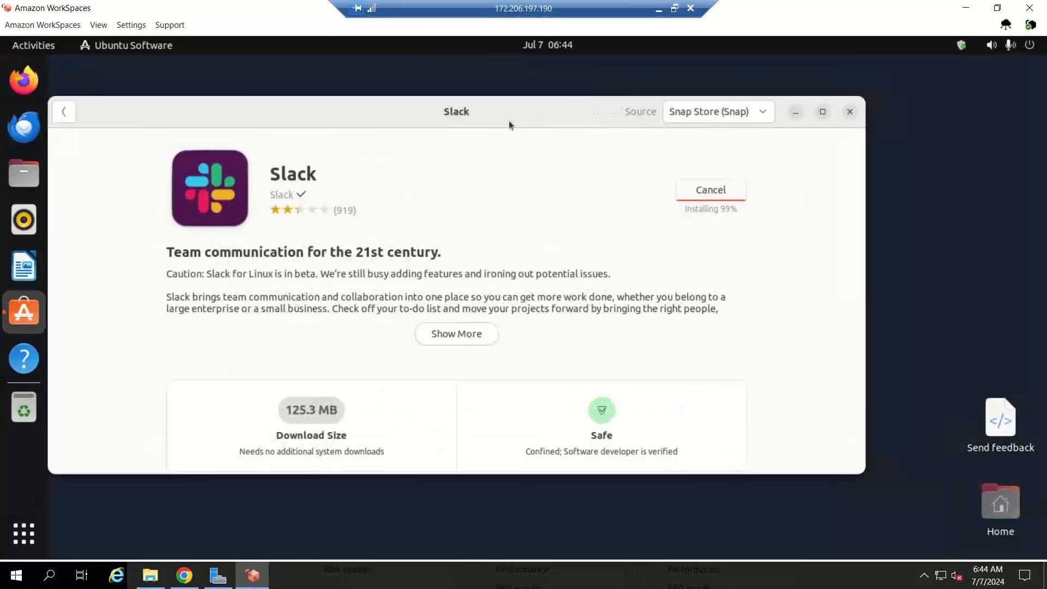
Step: Move, maximize and restore the Slack store window, toggling the Activities overview on and off
left_click_drag(509, 120, 595, 117)
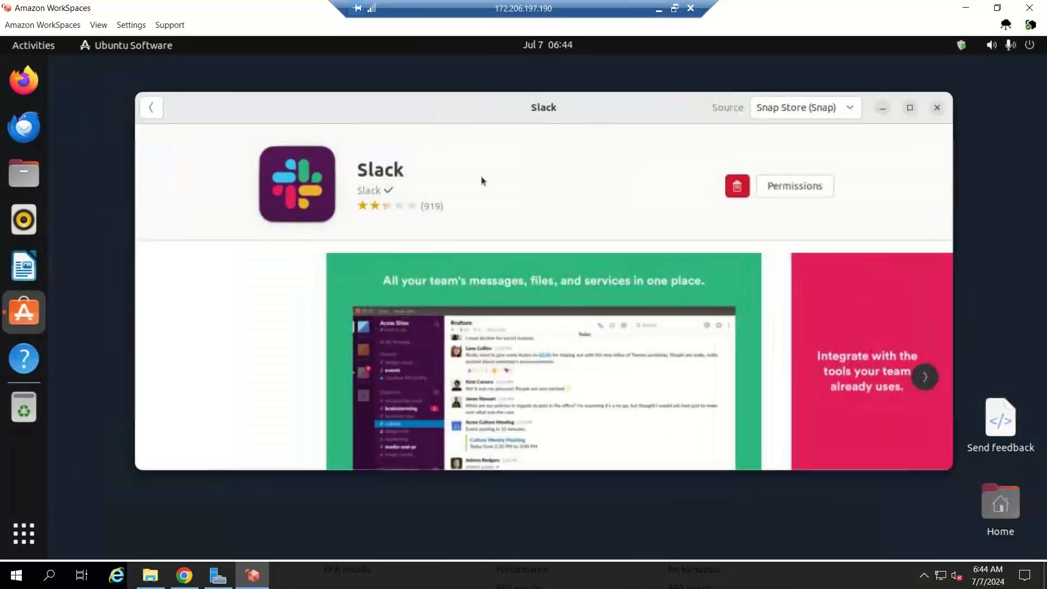
left_click(916, 107)
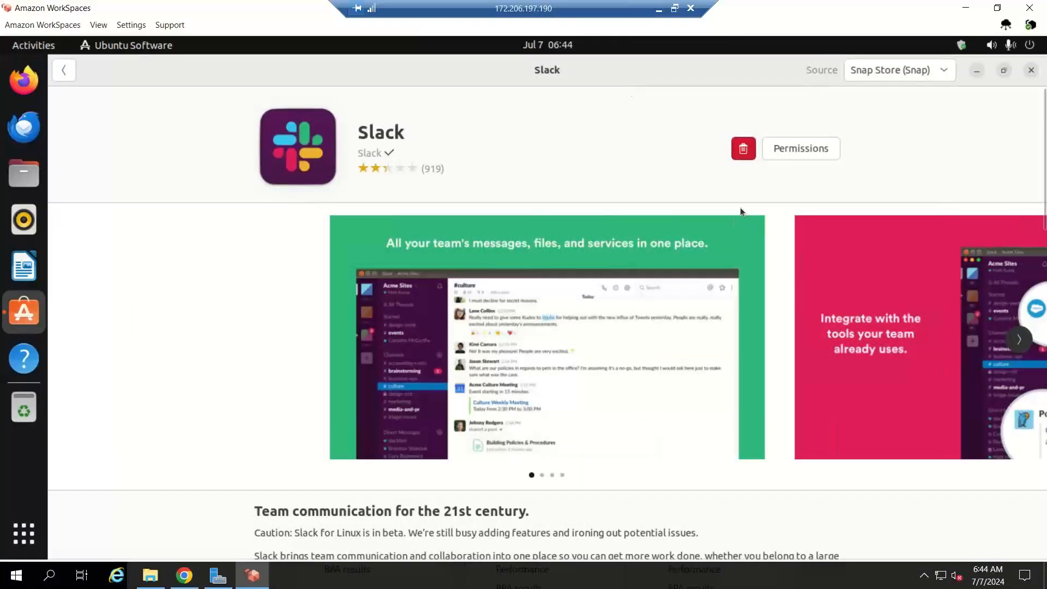
left_click_drag(630, 76, 751, 206)
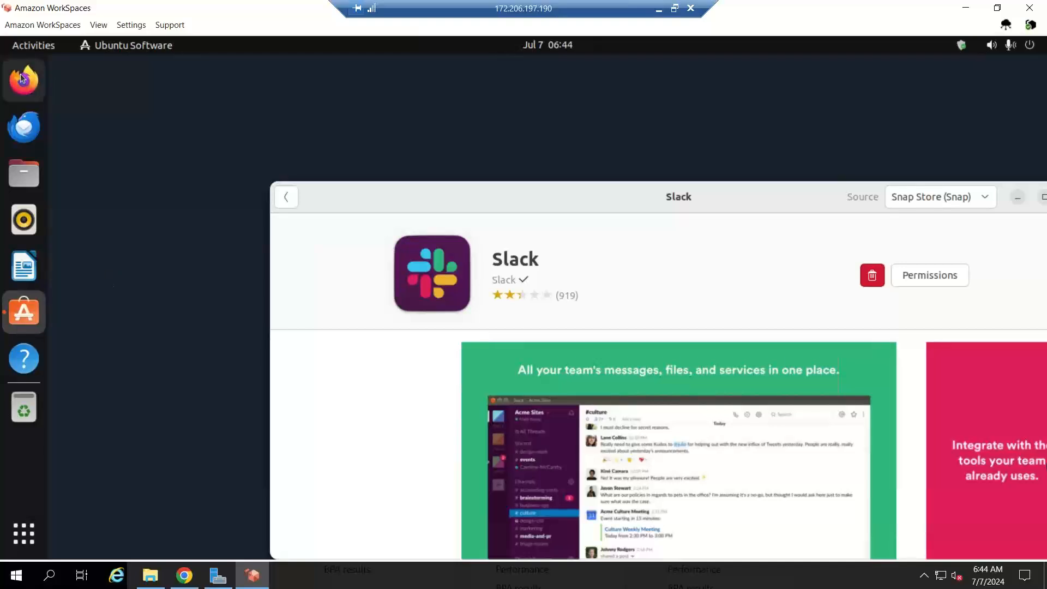
left_click(20, 53)
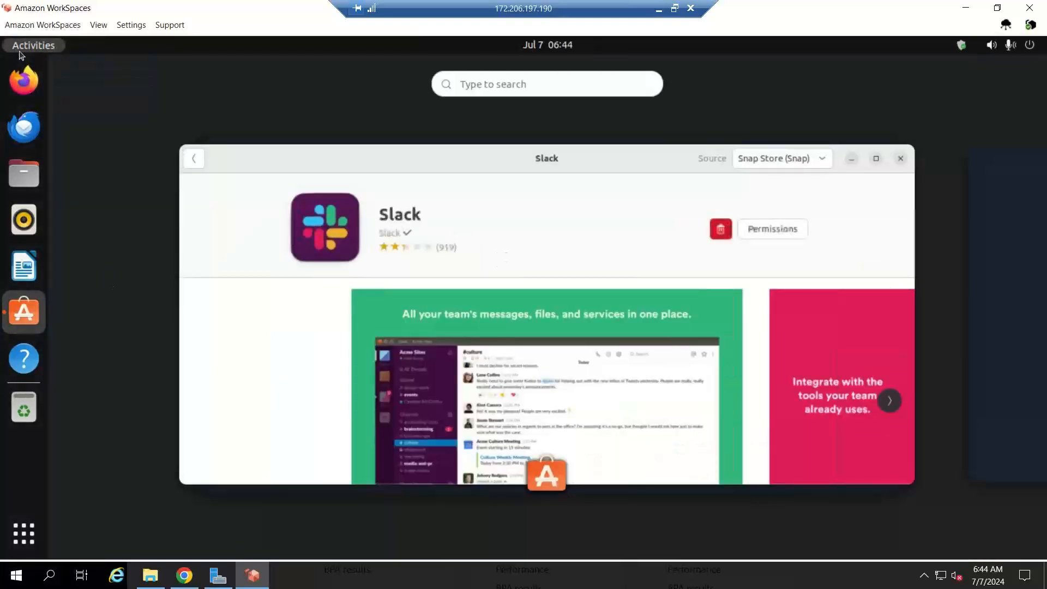
left_click(20, 53)
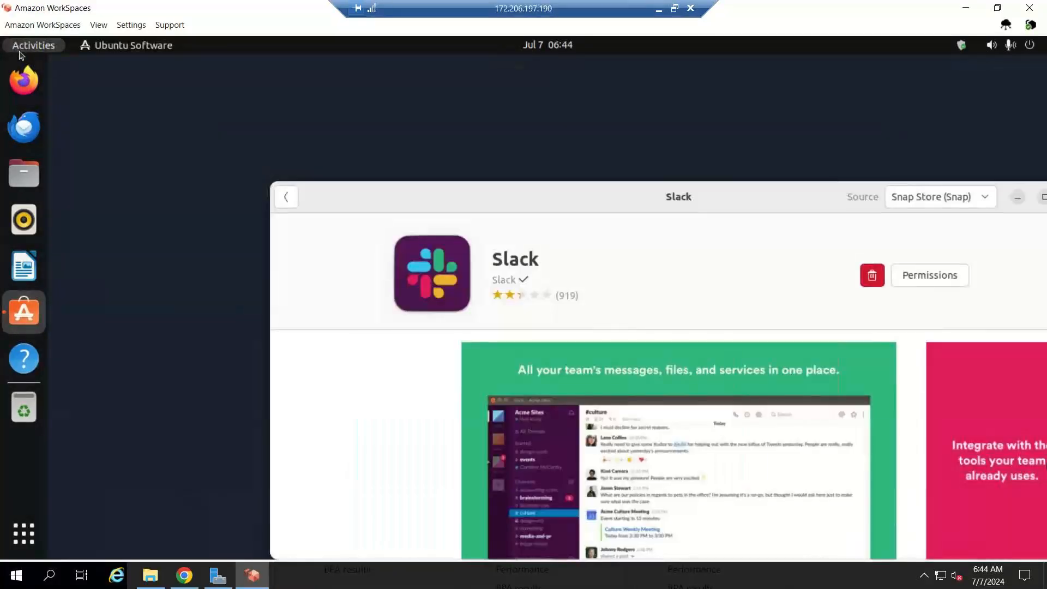
Step: Show the Ubuntu grid of installed applications
left_click(121, 49)
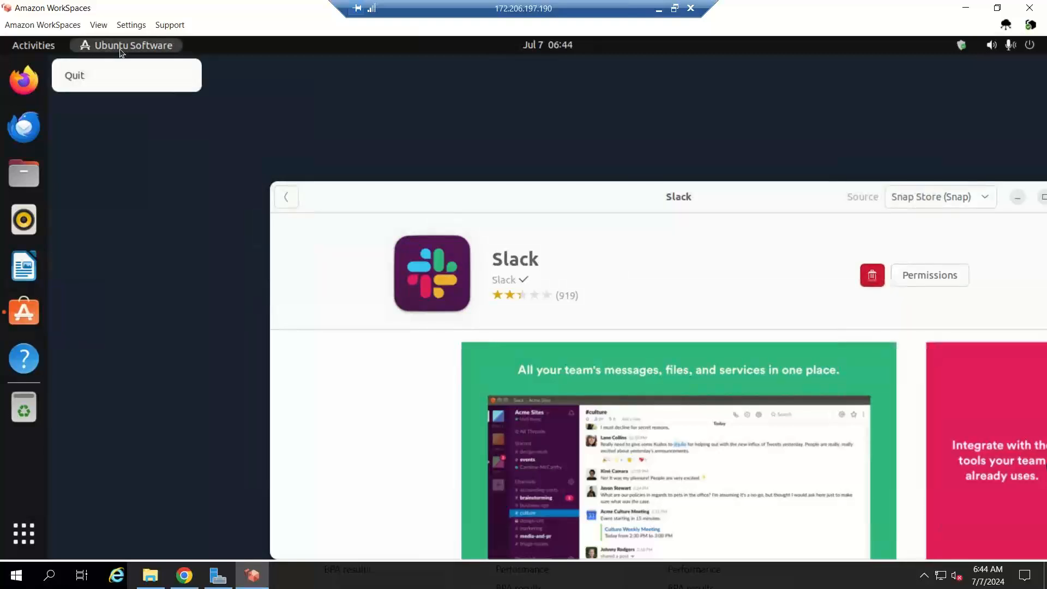
left_click(95, 332)
left_click(23, 532)
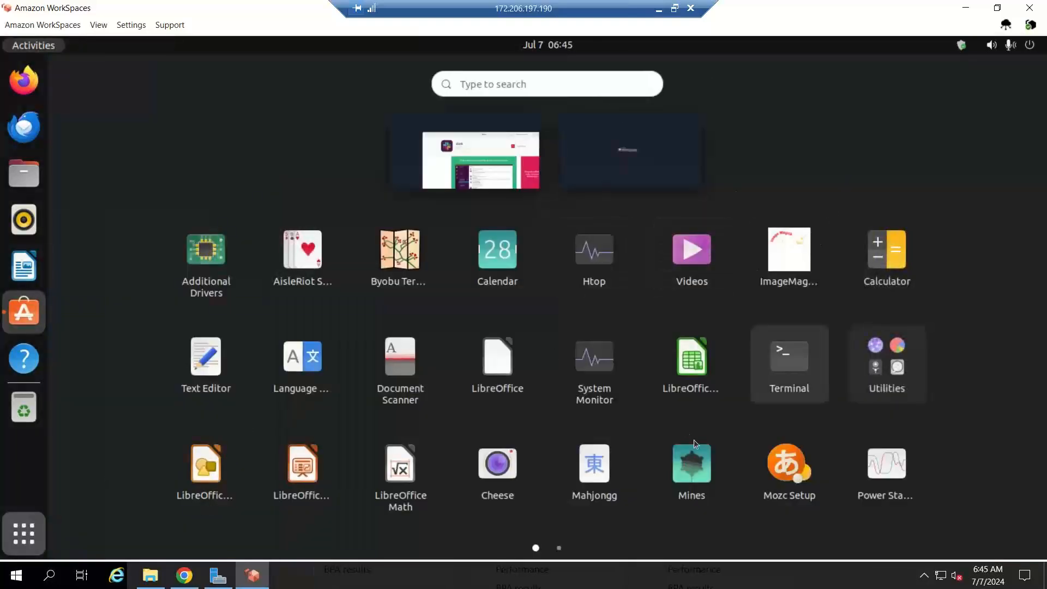
Step: Back in the console, select the Windows Server 2019 WorkSpace and open Modify root volume
left_click(967, 8)
left_click(446, 427)
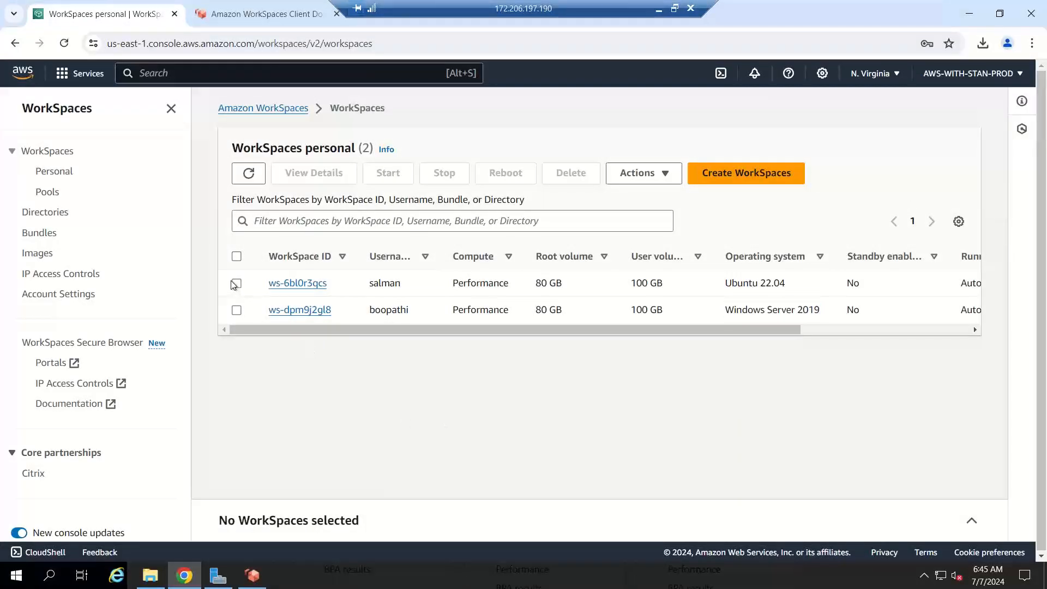
left_click_drag(275, 329, 245, 323)
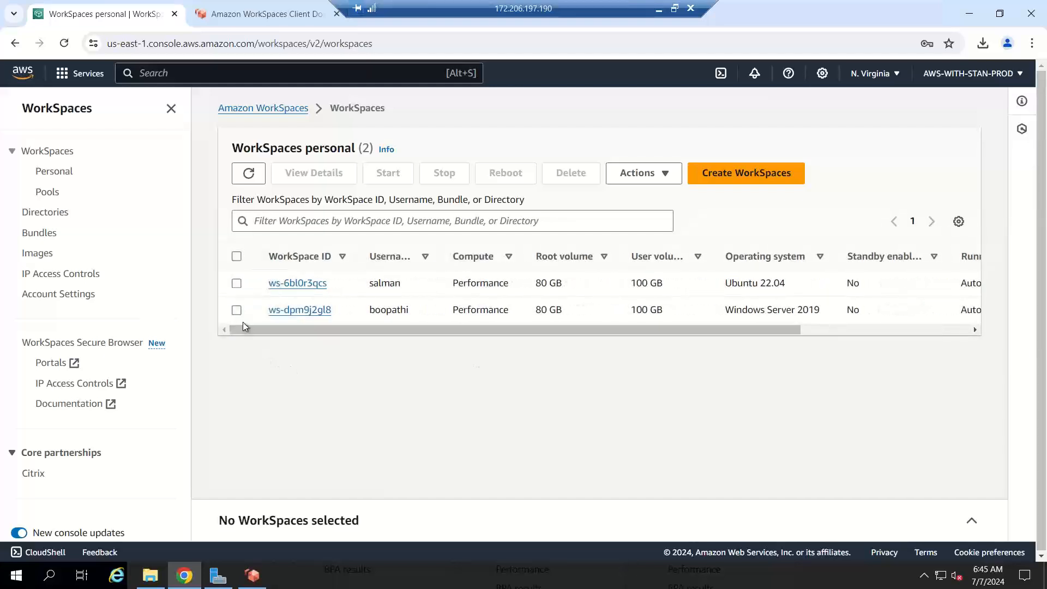
left_click(240, 312)
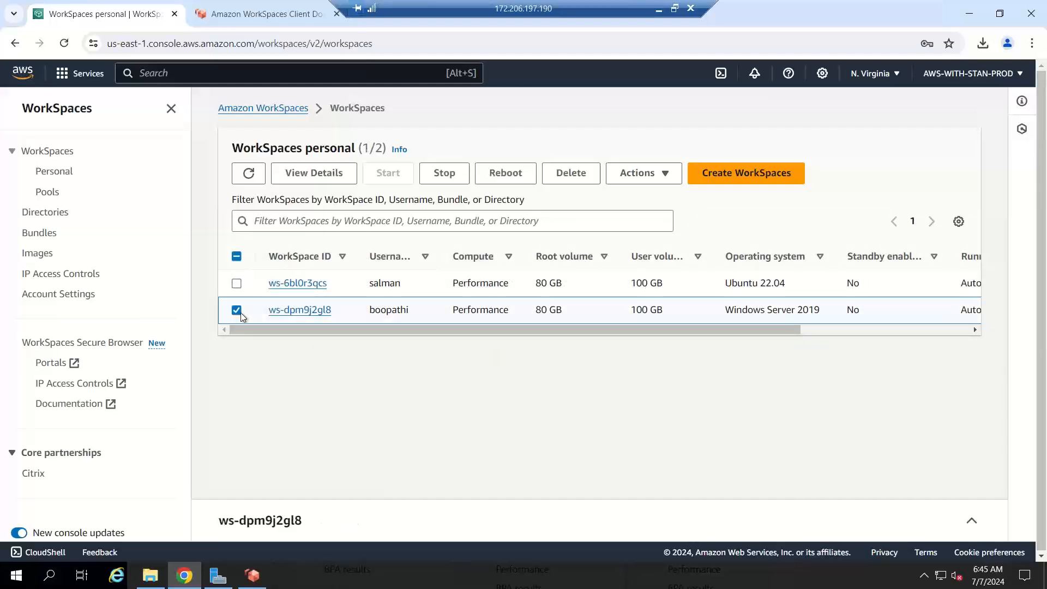
left_click(665, 172)
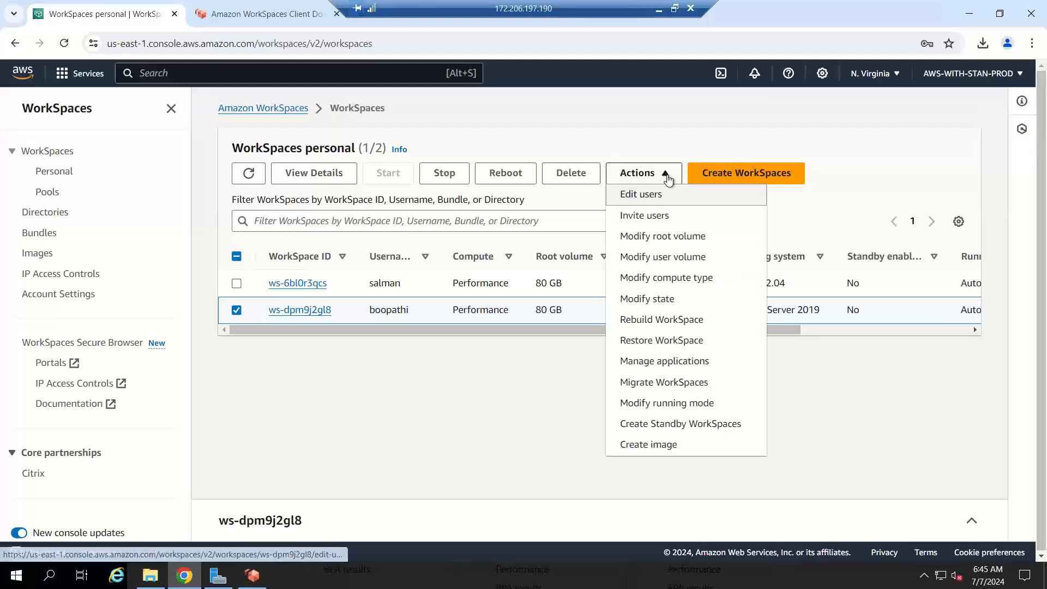
left_click(703, 246)
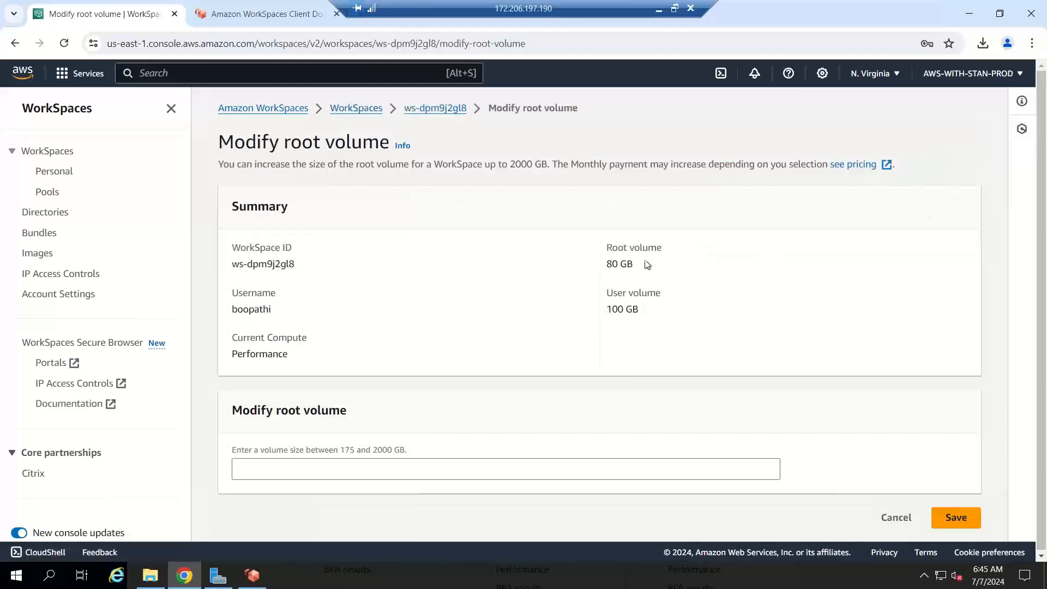
Step: Note the allowed root volume range and current 80 GB, then return to ws-dpm9j2gl8's details
left_click_drag(407, 450, 334, 447)
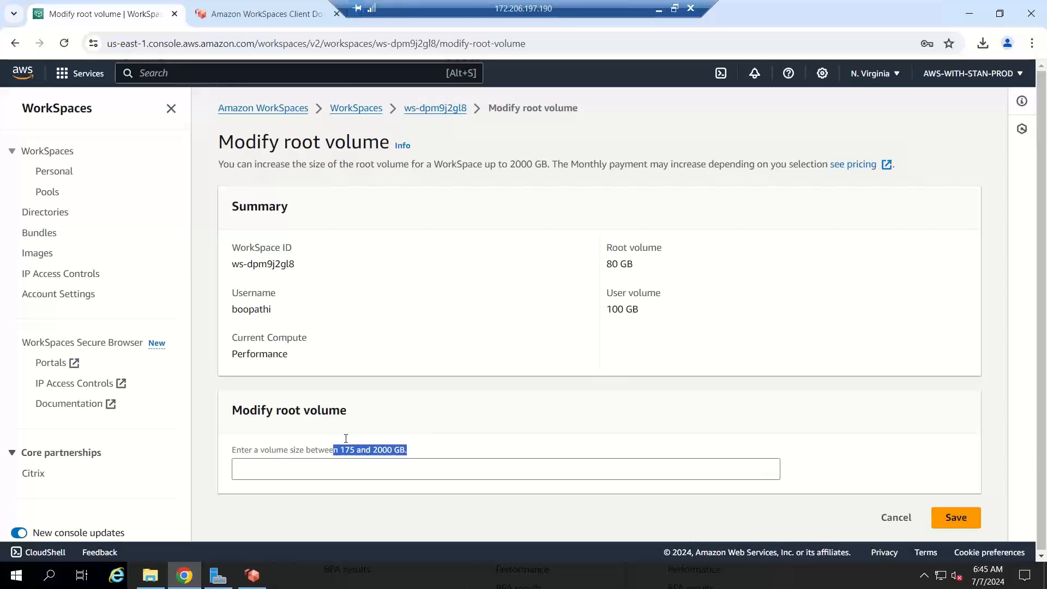
left_click_drag(625, 263, 605, 264)
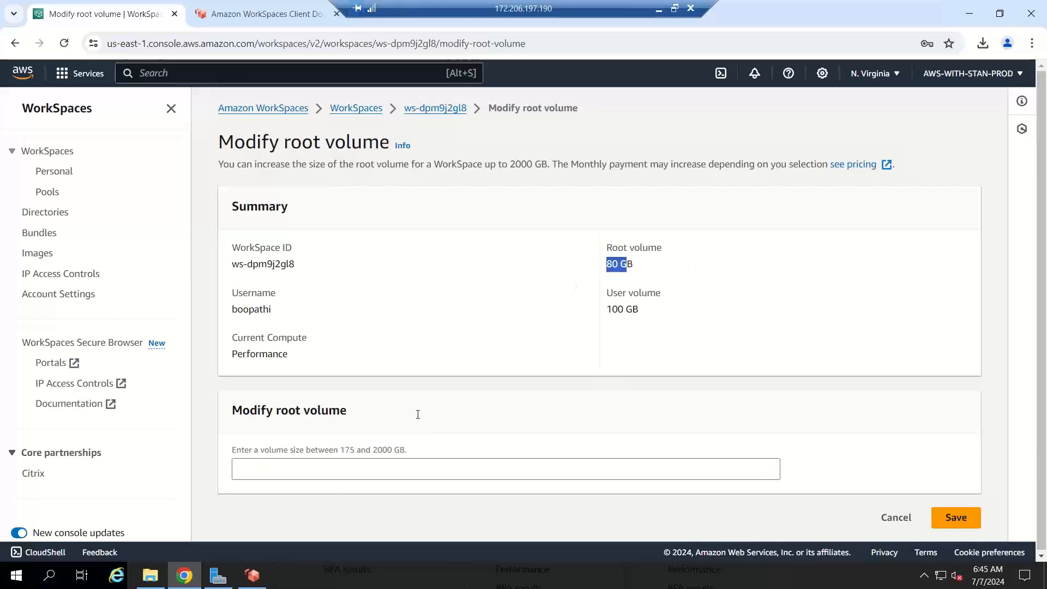
left_click(446, 110)
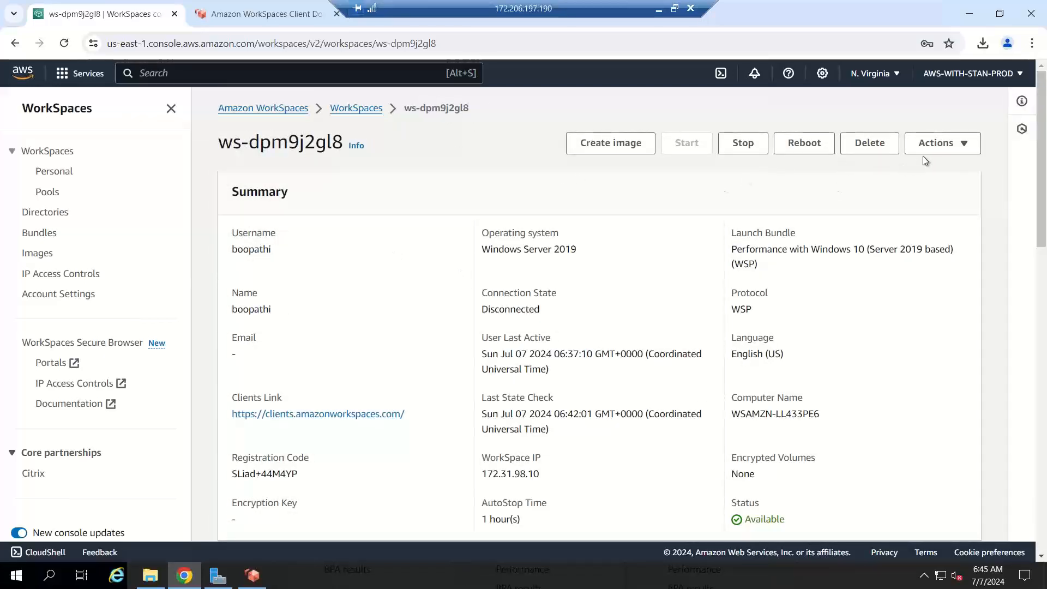
Step: Check the Modify user volume page (100 GB current, 2000 GB limit), then go back to ws-dpm9j2gl8
left_click(937, 144)
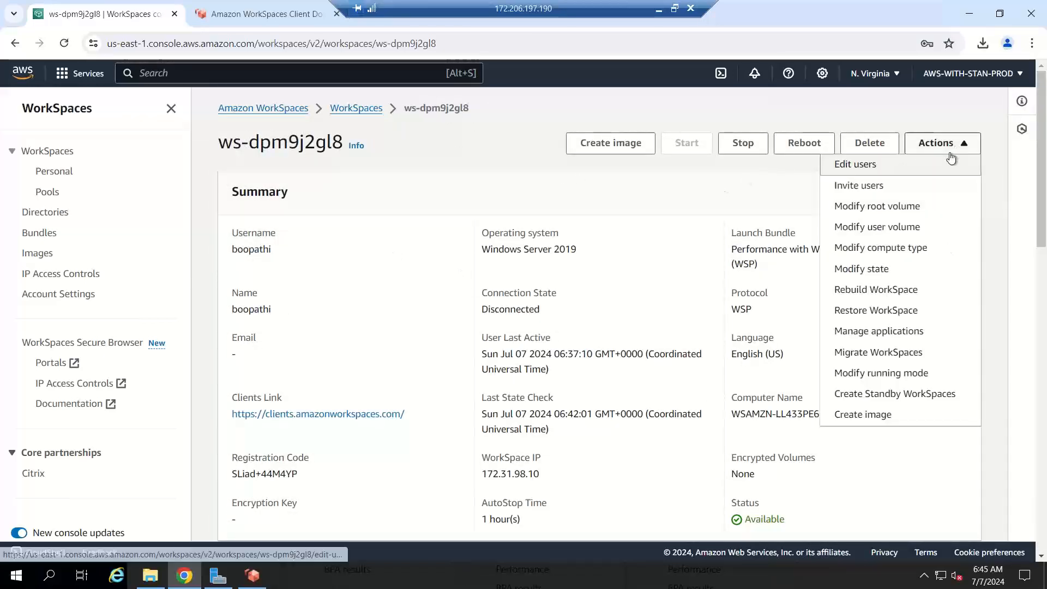
left_click(887, 229)
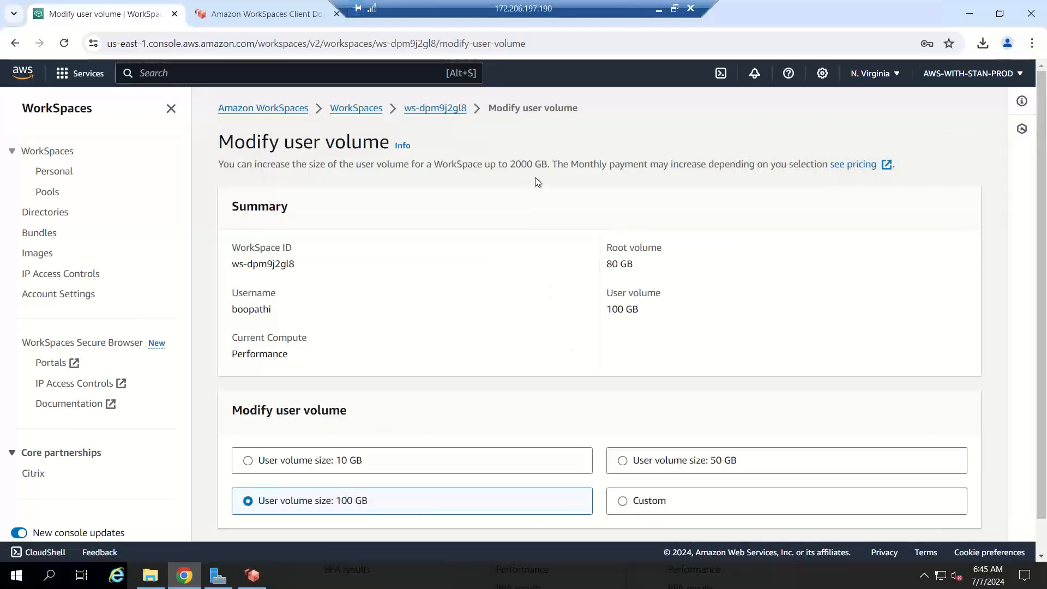
left_click_drag(552, 164, 464, 166)
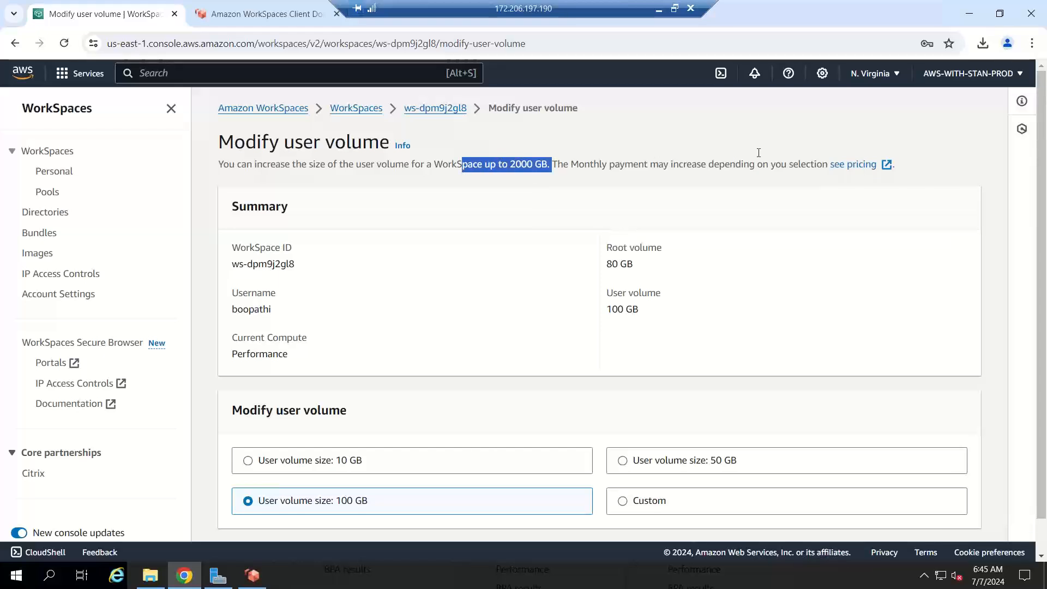
left_click_drag(1046, 220, 1045, 291)
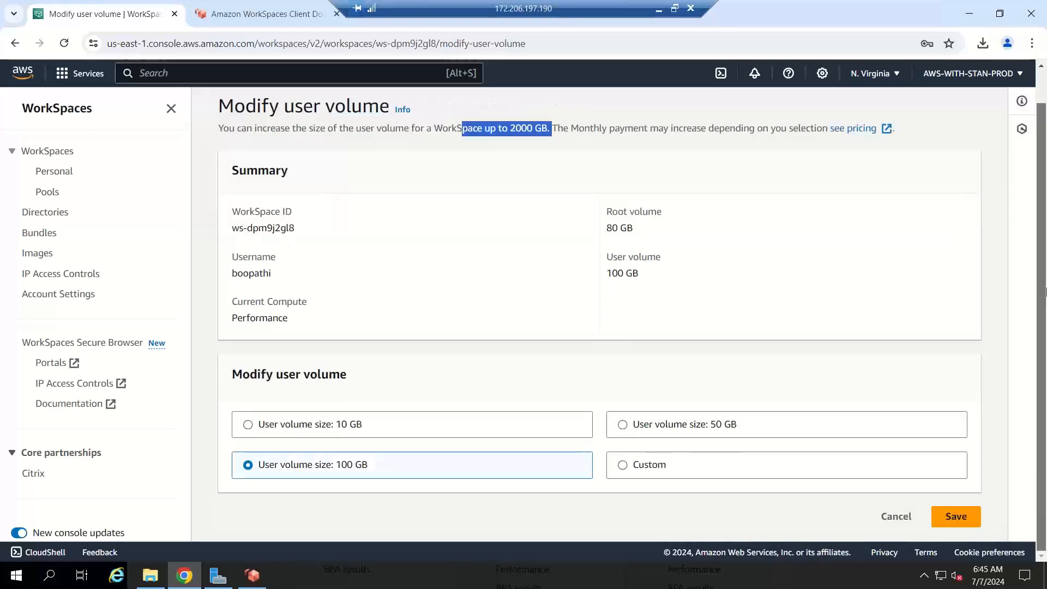
left_click_drag(1046, 211, 1045, 179)
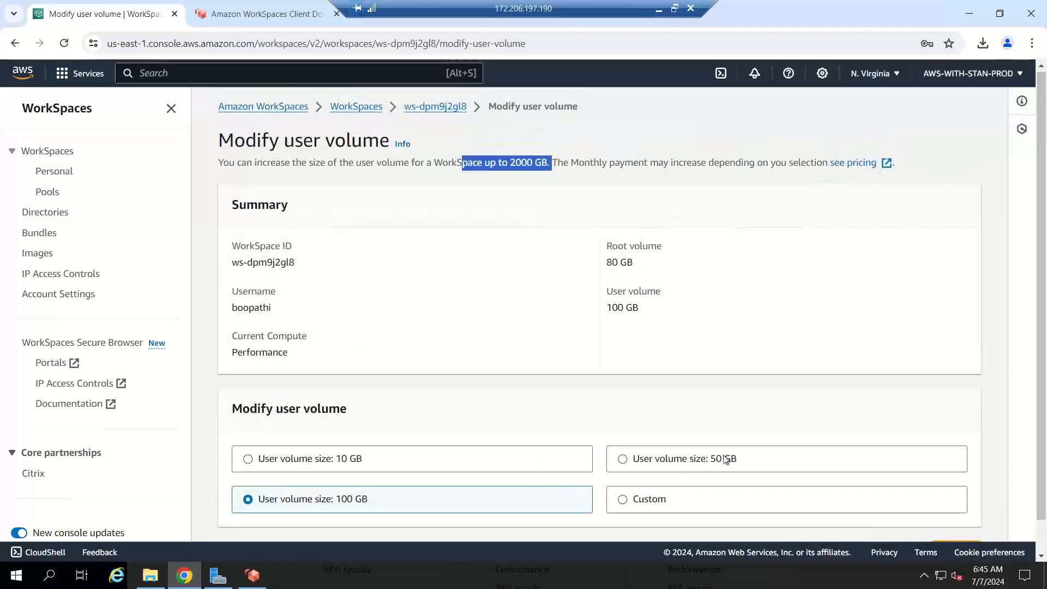
left_click(419, 108)
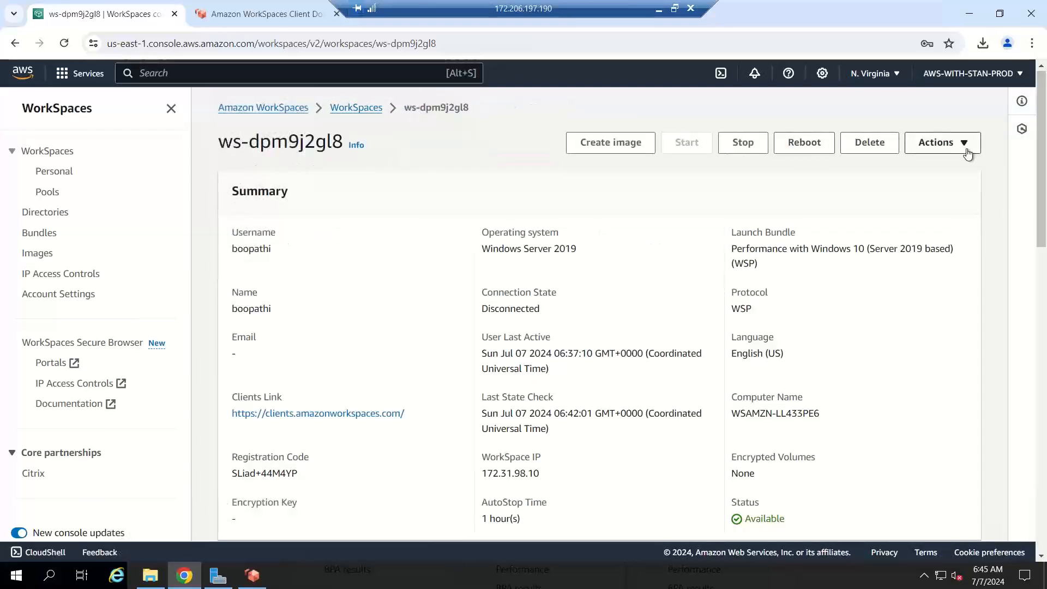
Step: Look over ws-dpm9j2gl8's compute type options, then open Migrate WorkSpaces, which lists no custom bundles
left_click(967, 151)
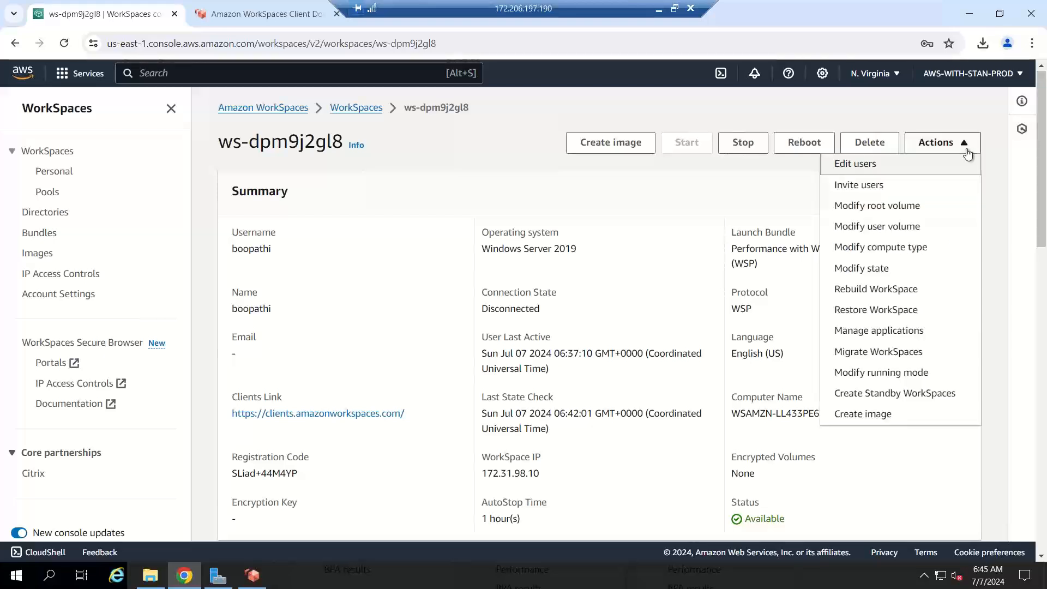
left_click(917, 253)
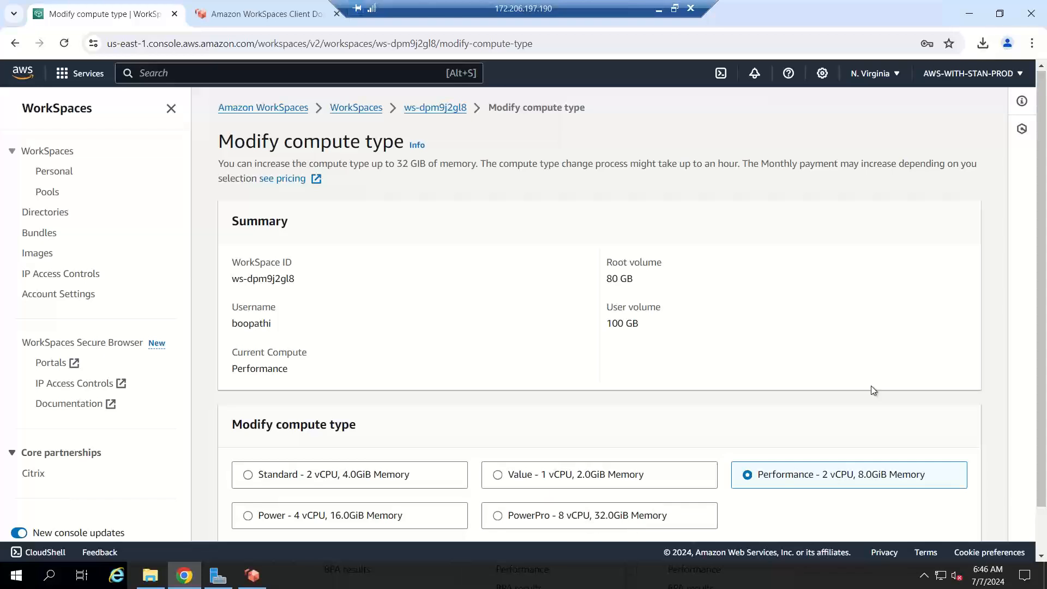
scroll(1046, 256, "down", 2)
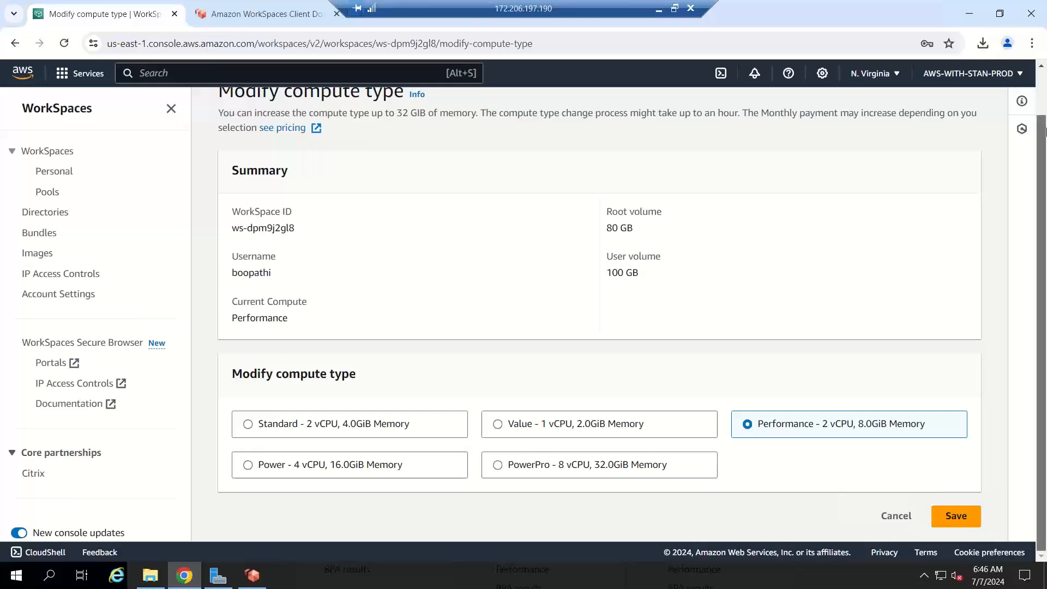
scroll(605, 119, "up", 1)
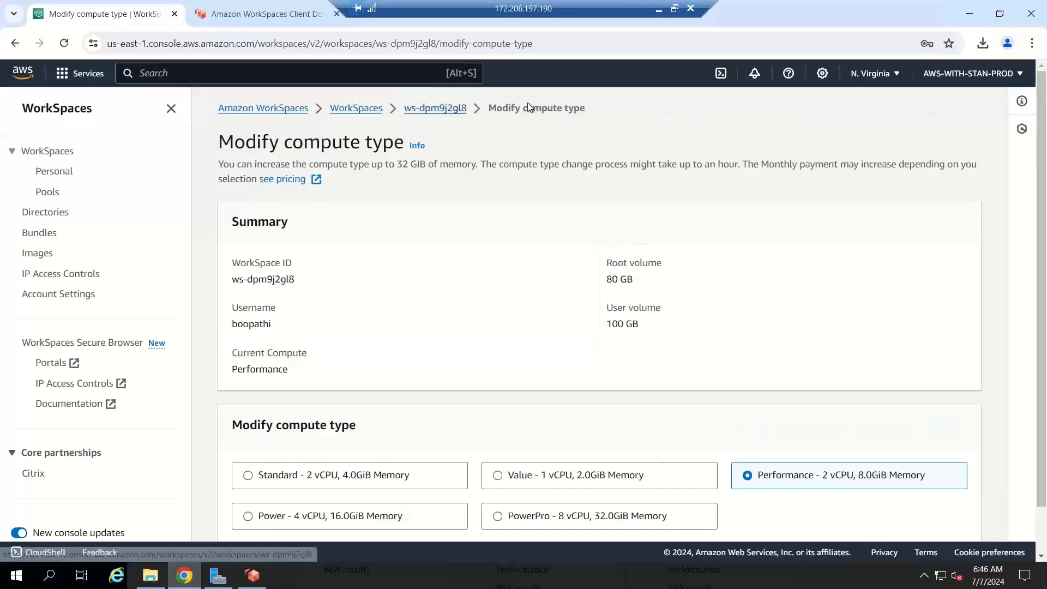
left_click(462, 108)
left_click(966, 144)
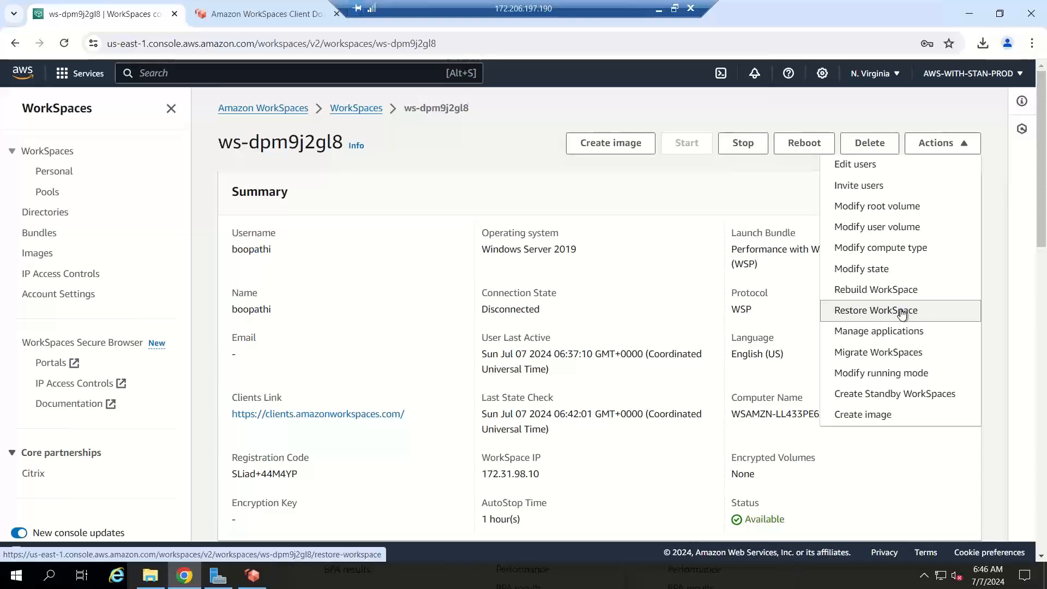
left_click(894, 355)
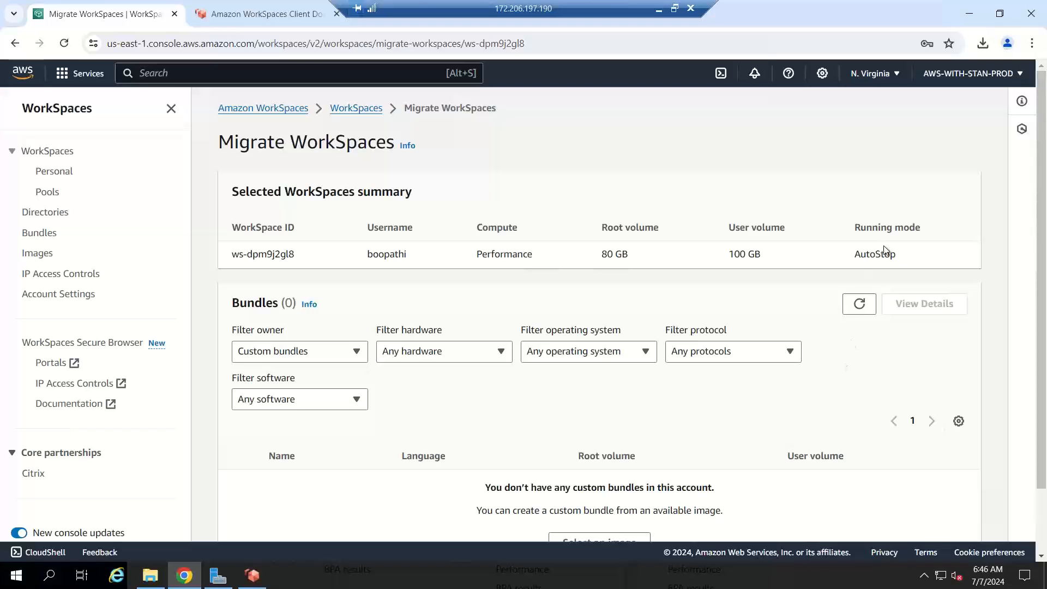
Step: Reopen the Windows WorkSpace and check its running mode, AutoStop after 1 hour, then return to details
left_click(367, 108)
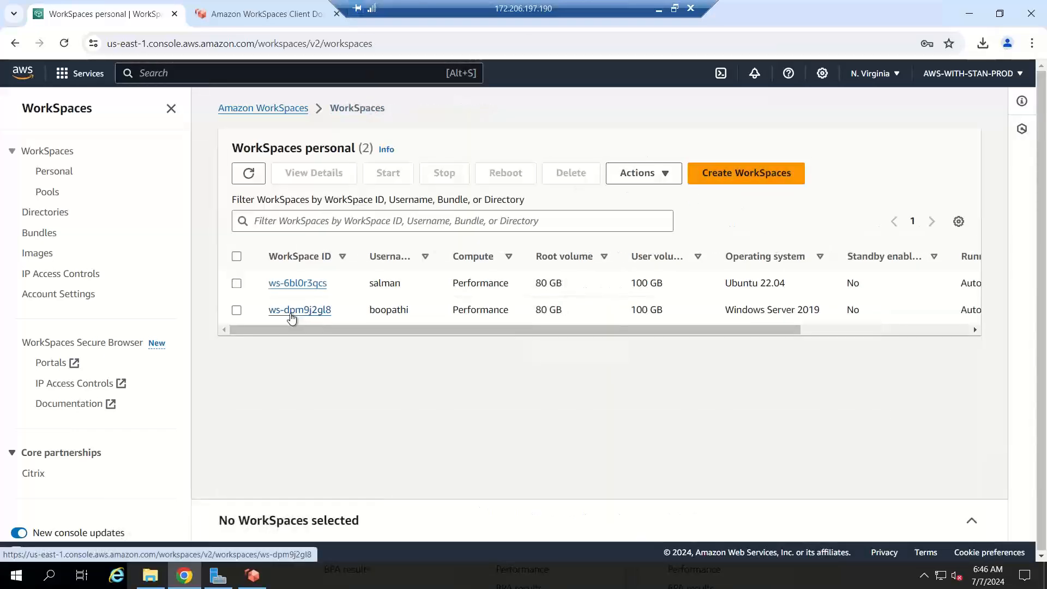
left_click(291, 315)
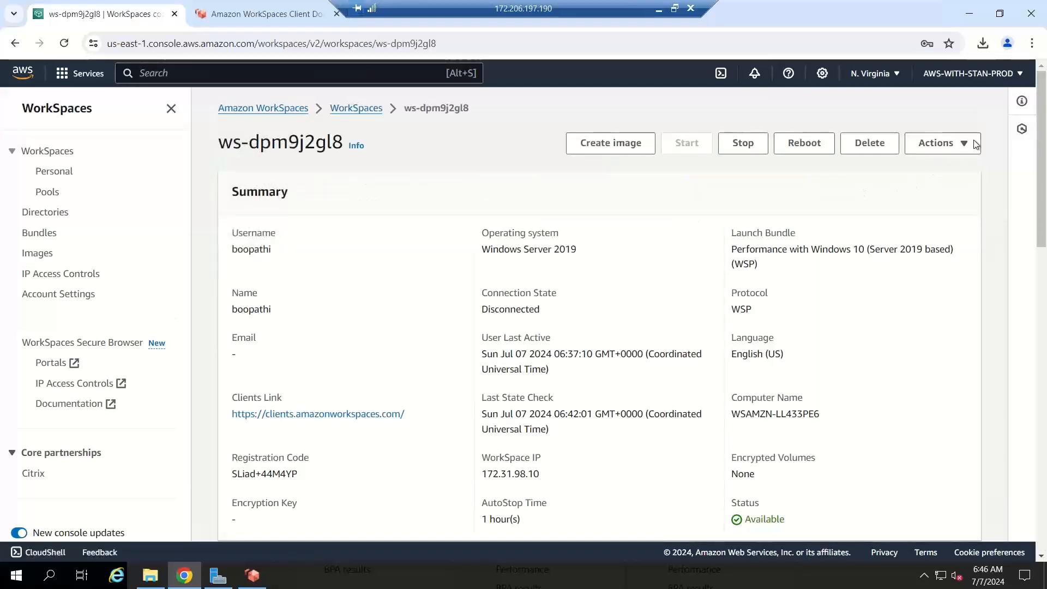
left_click(964, 143)
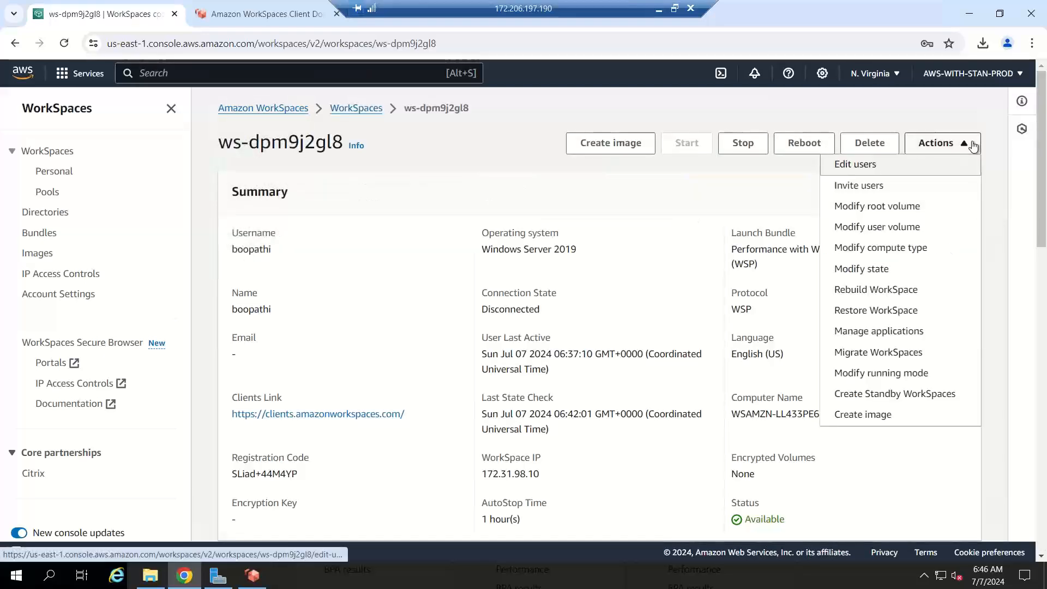
left_click(905, 377)
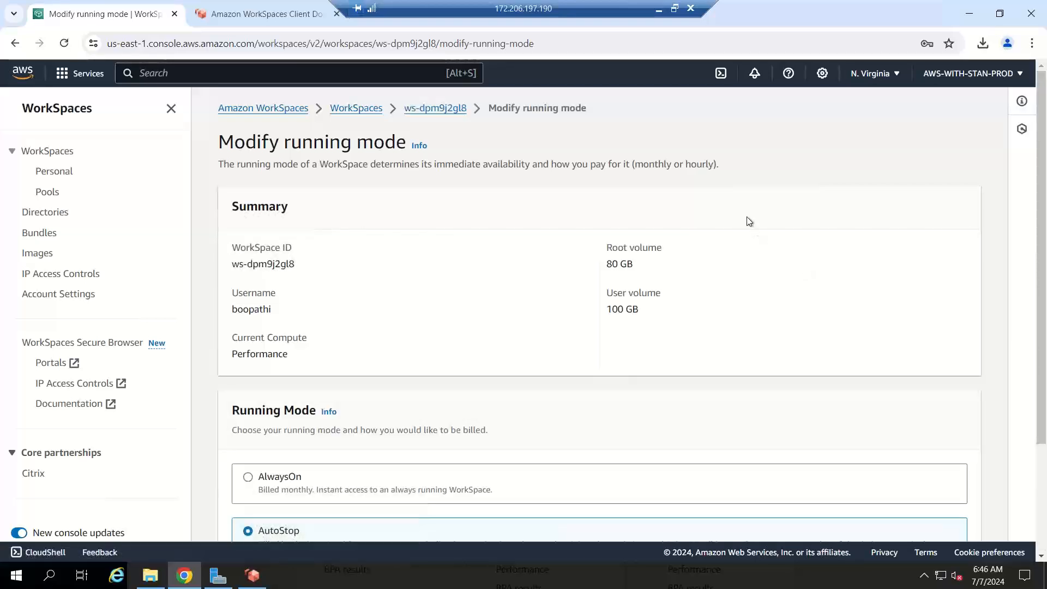
scroll(1045, 233, "down", 3)
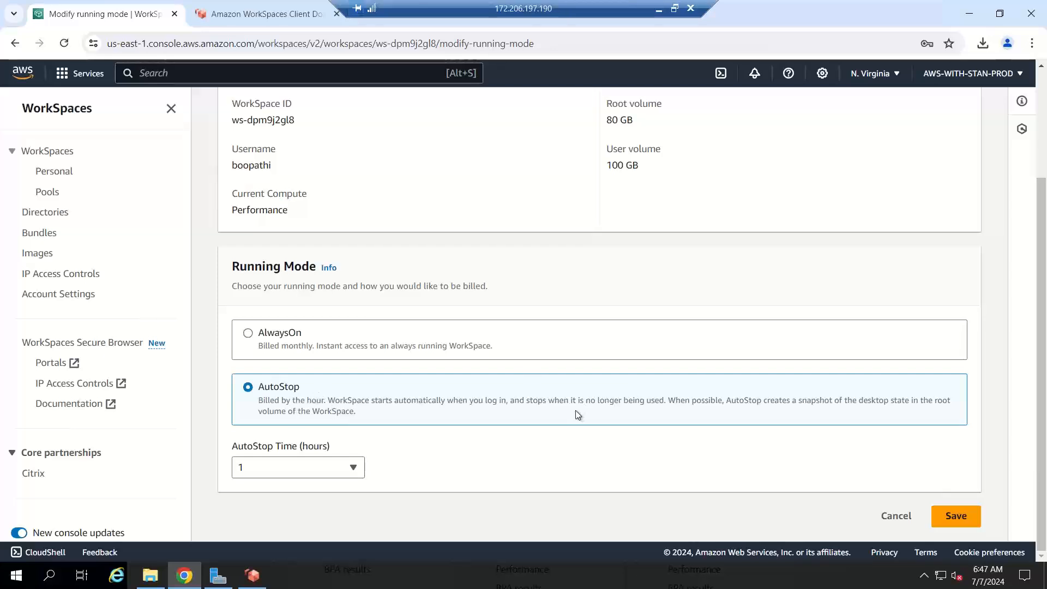
scroll(483, 107, "up", 3)
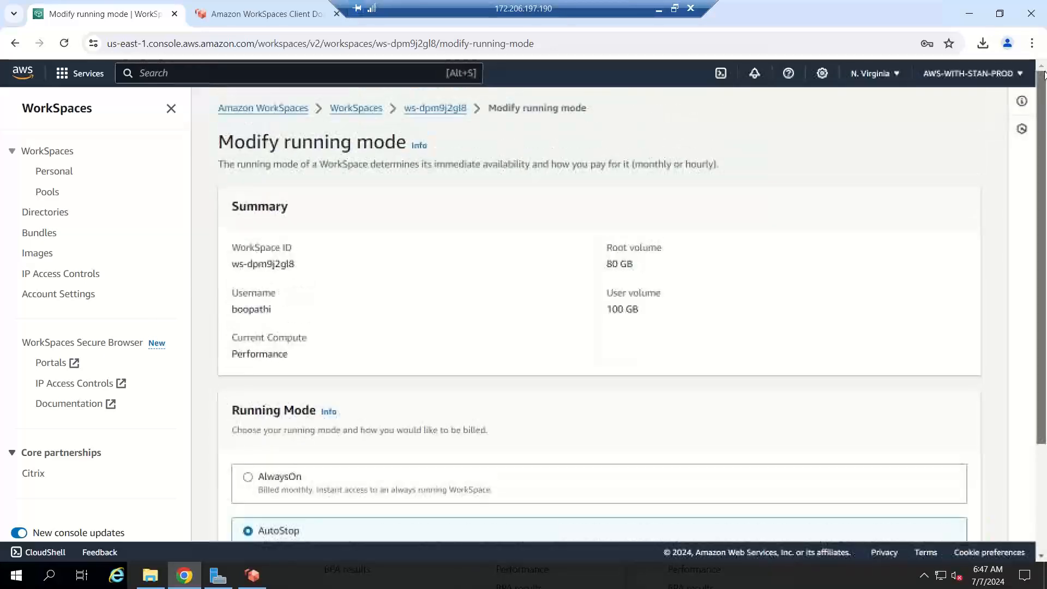
left_click(451, 108)
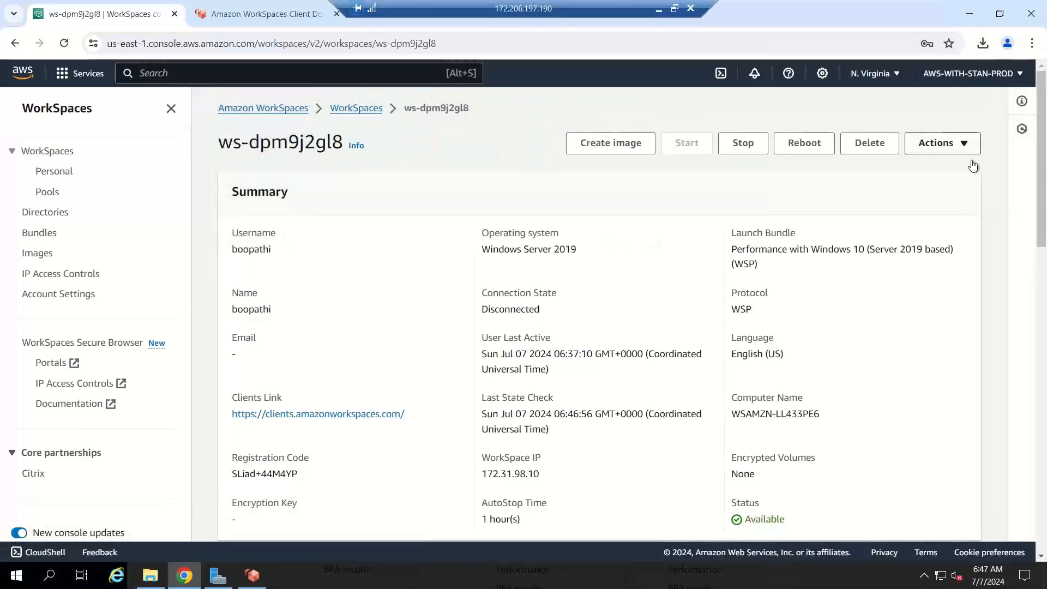
Step: Choose Create image from ws-dpm9j2gl8's Actions menu after briefly checking the Ubuntu session
left_click(968, 146)
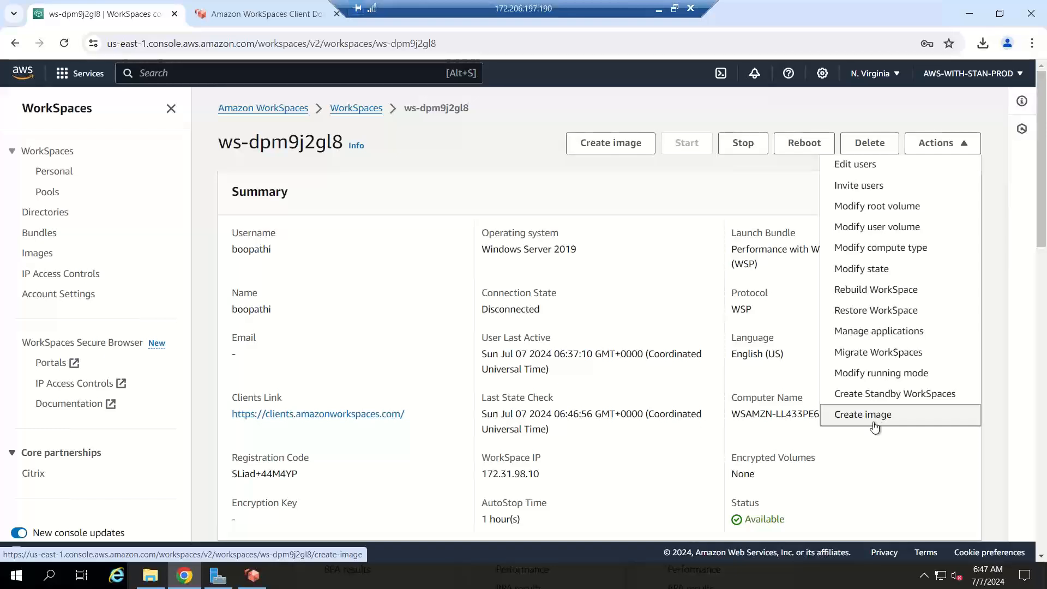
left_click(257, 581)
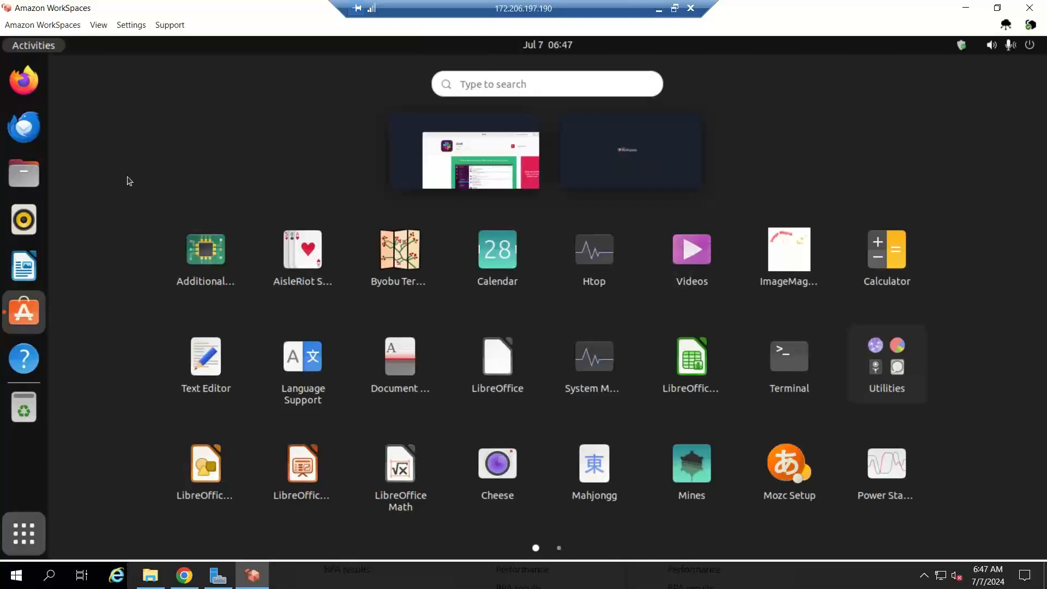
left_click(966, 8)
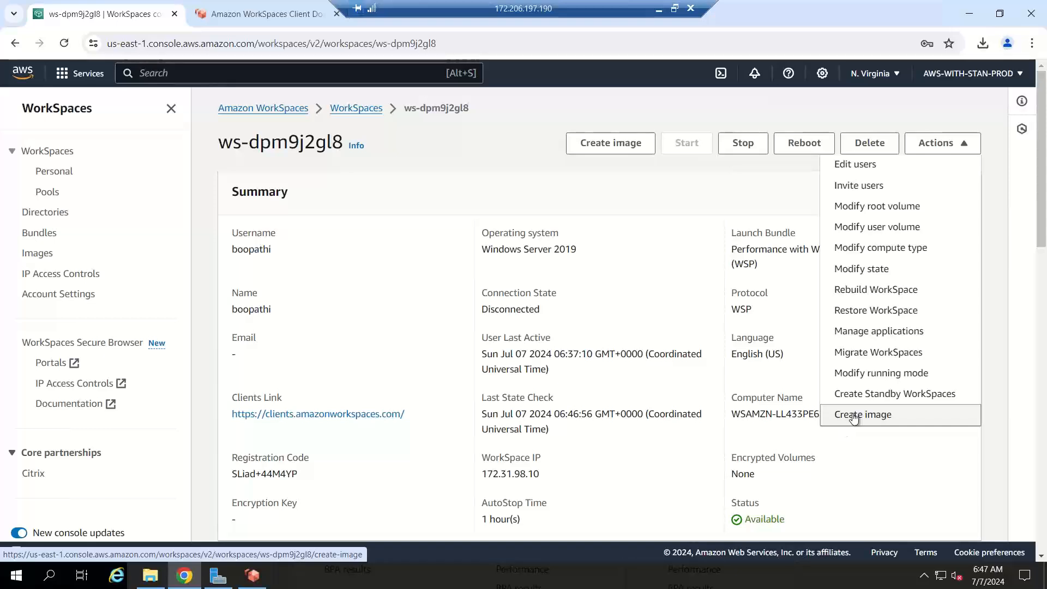
left_click(853, 415)
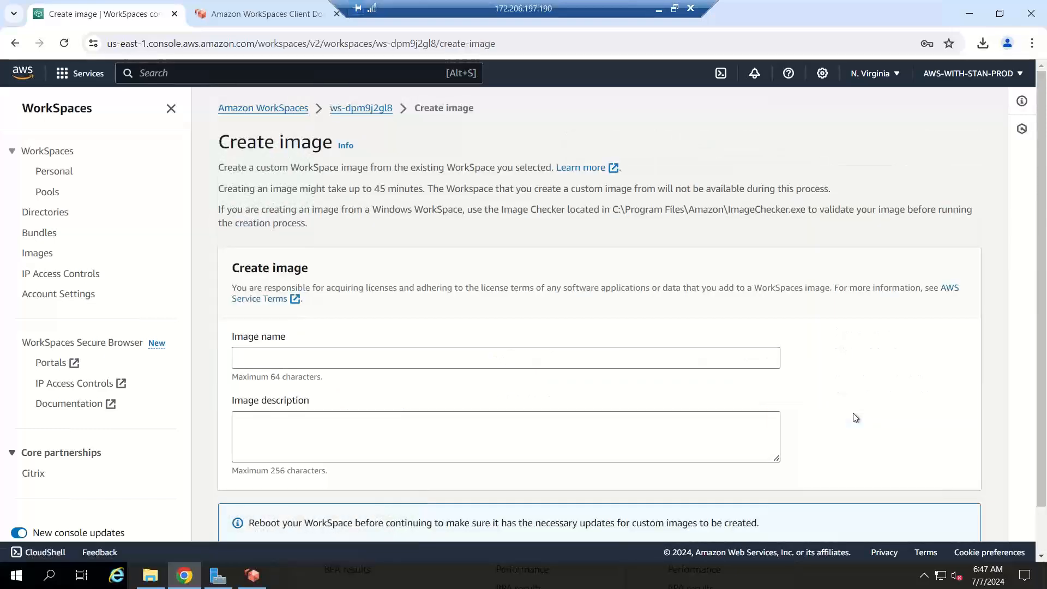
Step: Create the image salesteamimage with description 'Image for Sales team engineers'
left_click(314, 359)
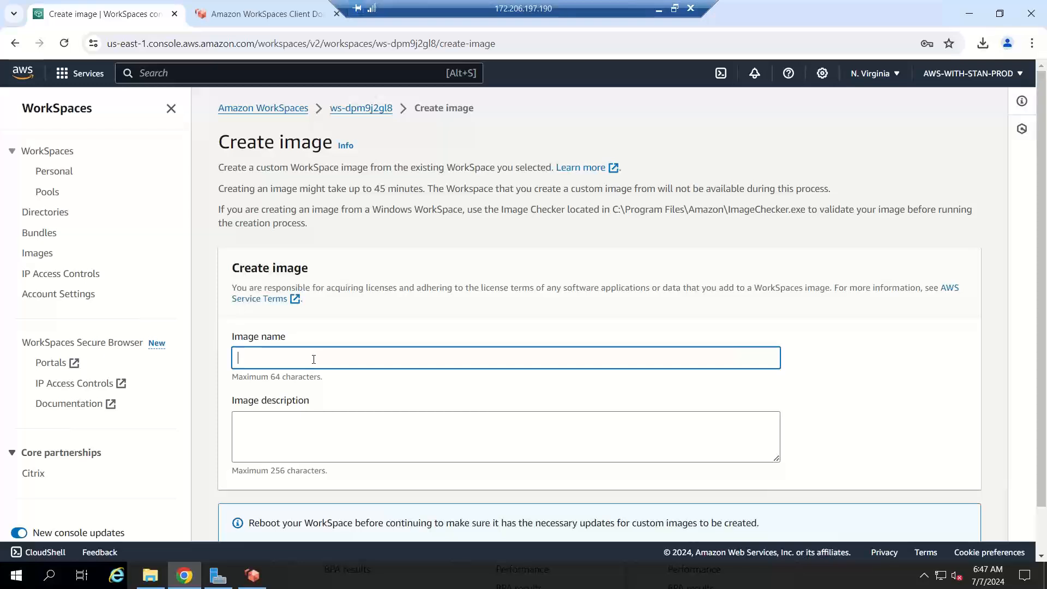
type("salesteamimage")
scroll(1046, 209, "down", 1)
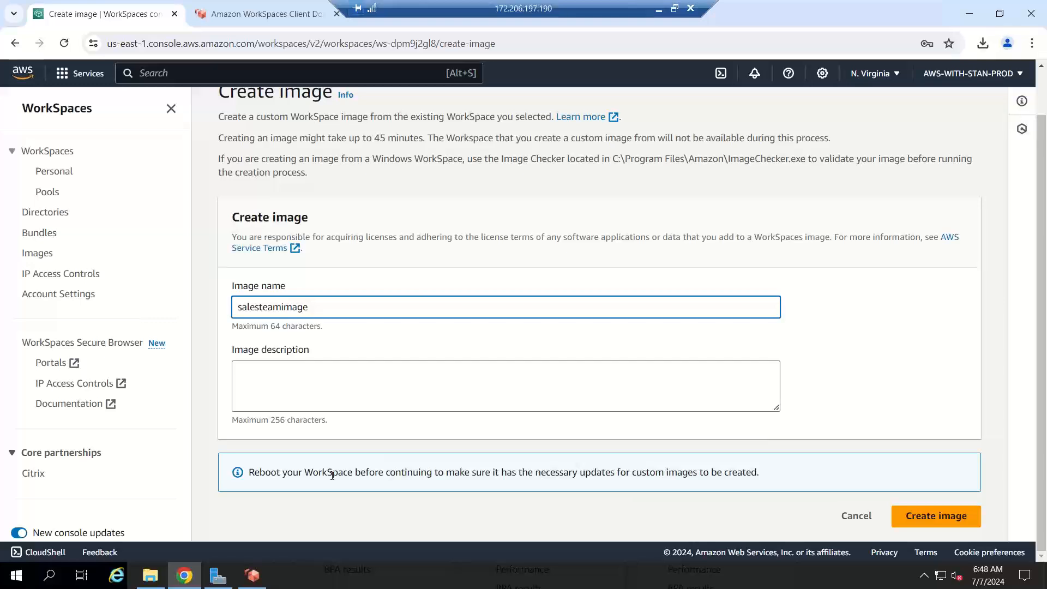
left_click(899, 518)
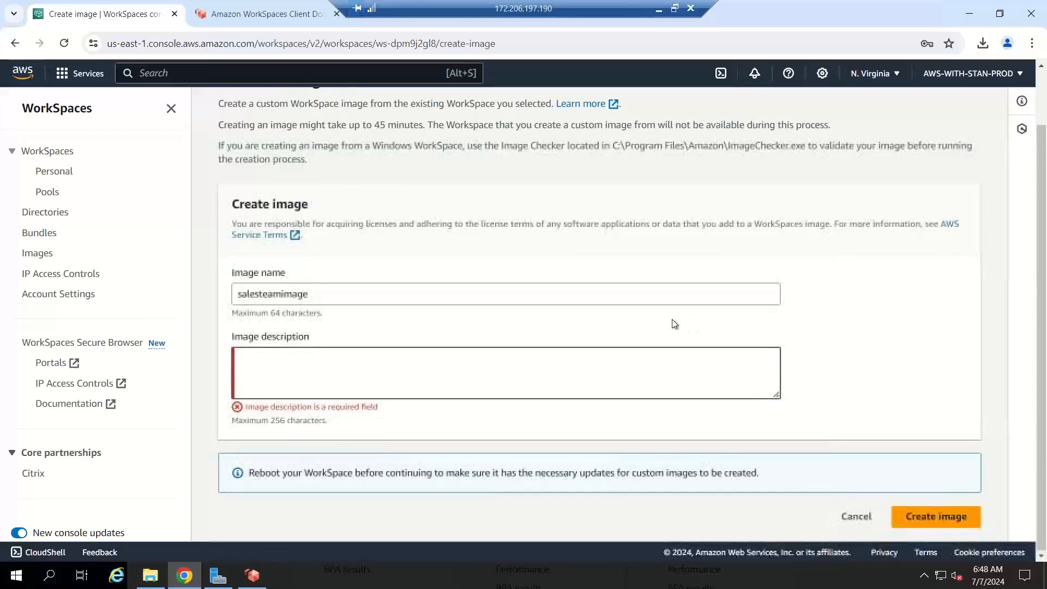
type("Image for Sales ")
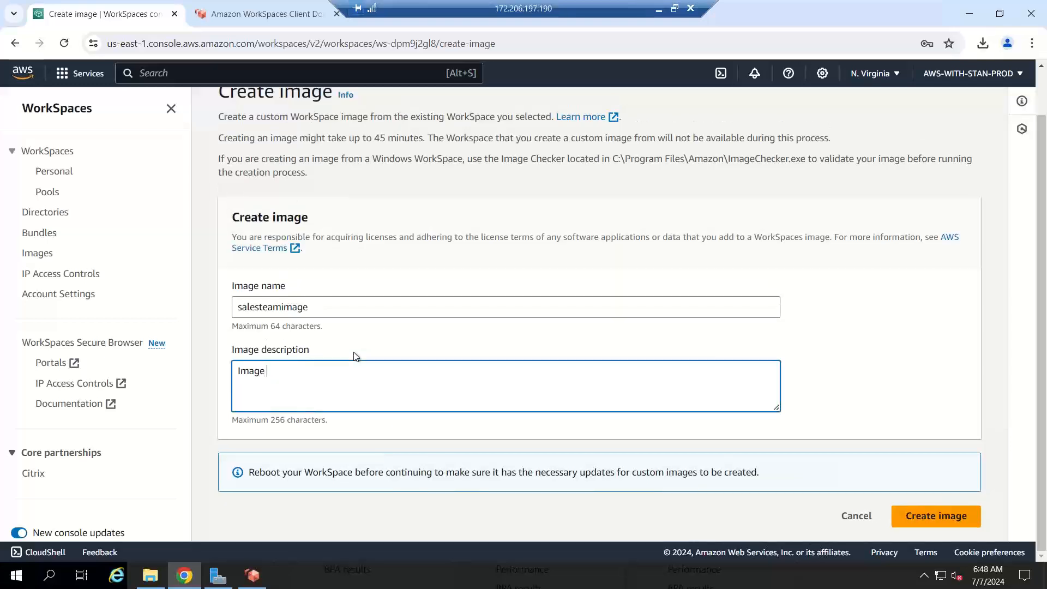
type("team engineers")
left_click(922, 516)
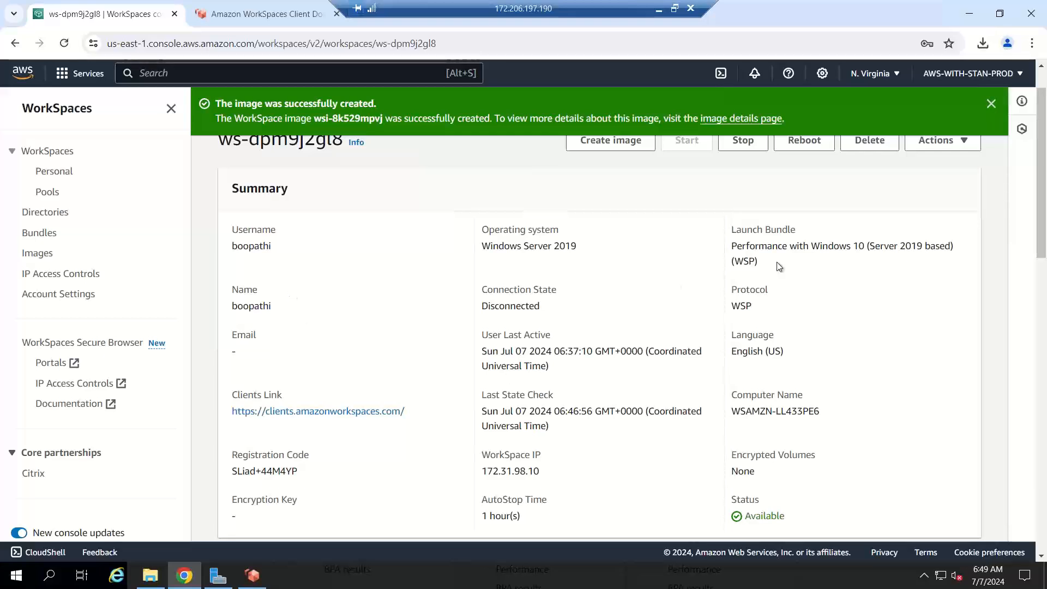
Step: View the empty IP access control groups, then scroll through Account Settings with BYOL and redirection details
key("alt+Tab")
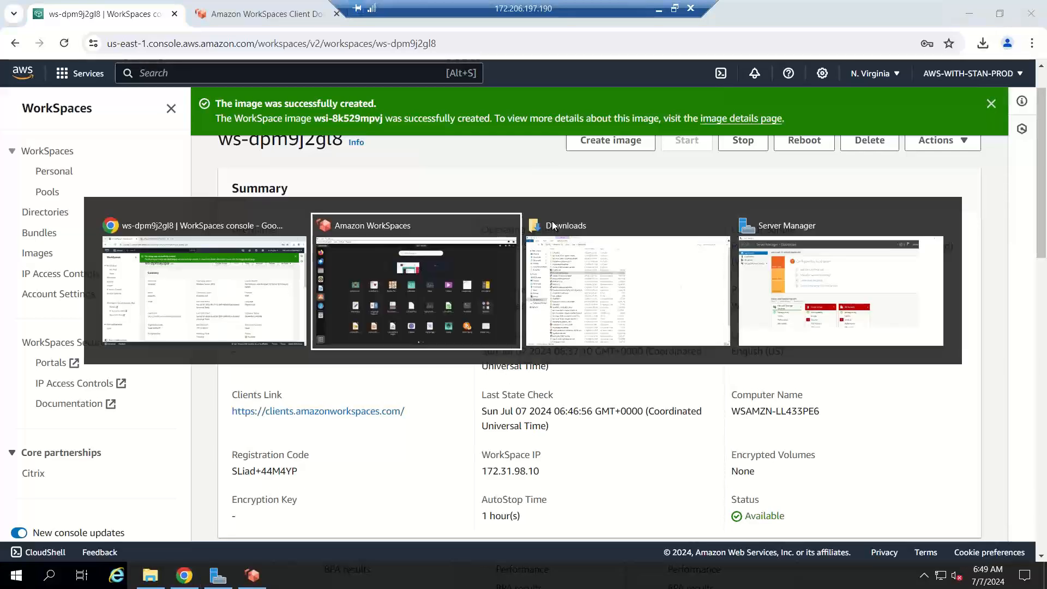
key("Escape")
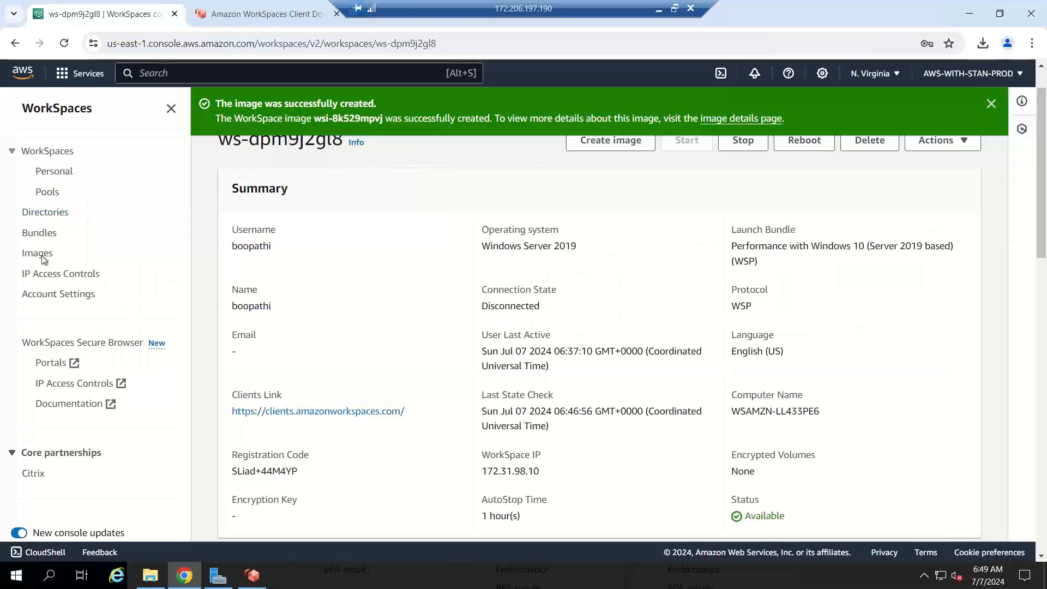
left_click(44, 283)
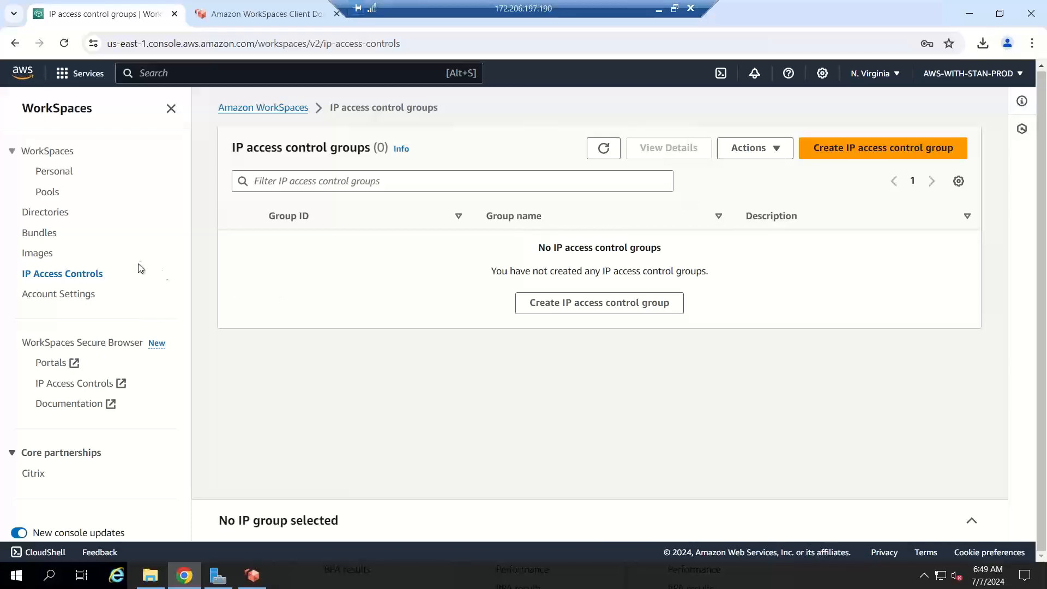
left_click(77, 303)
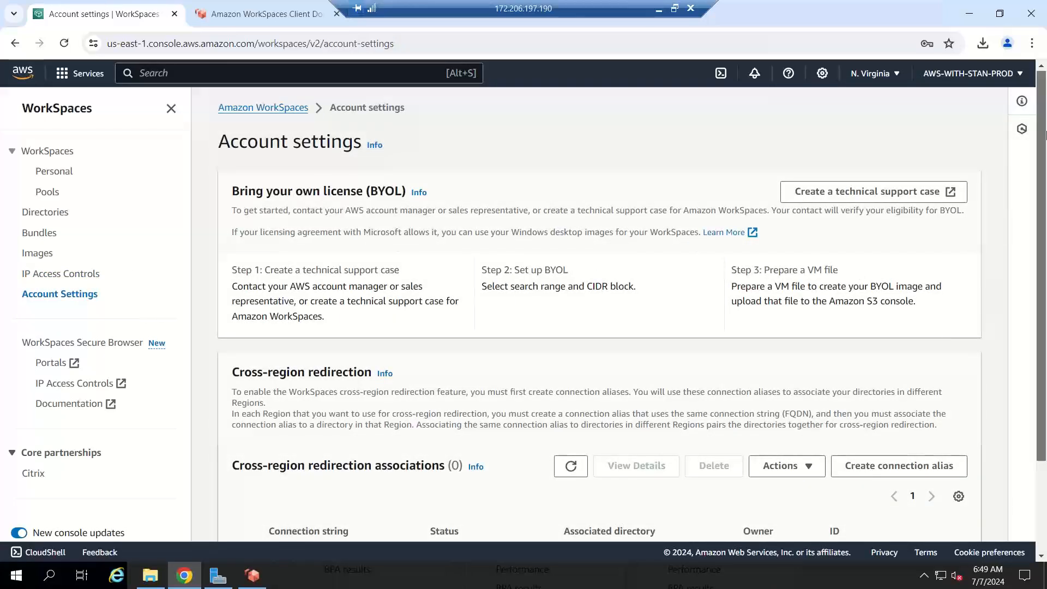
scroll(1046, 121, "down", 2)
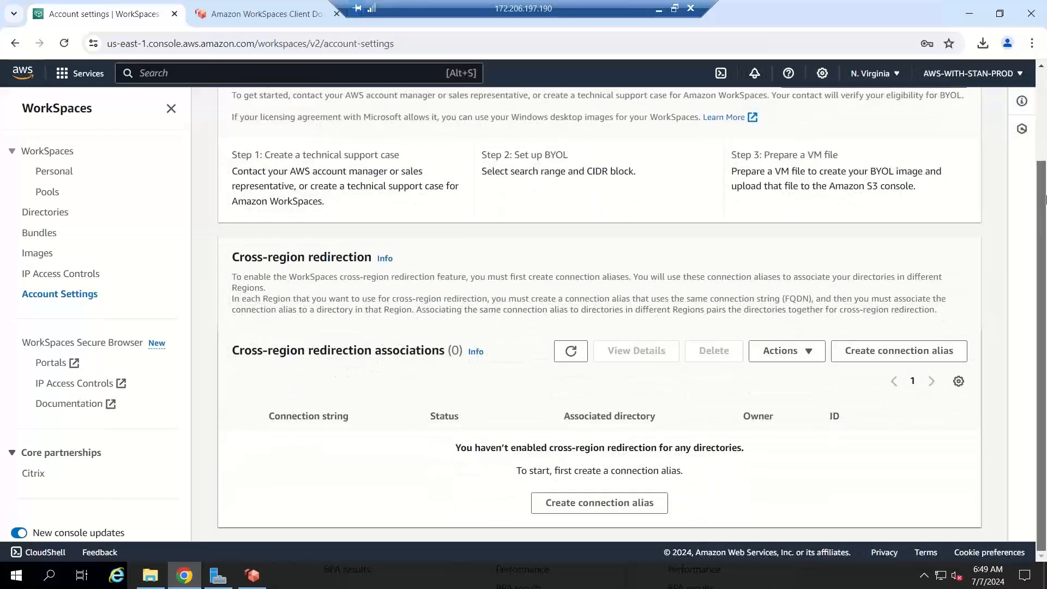
left_click_drag(1046, 223, 1046, 120)
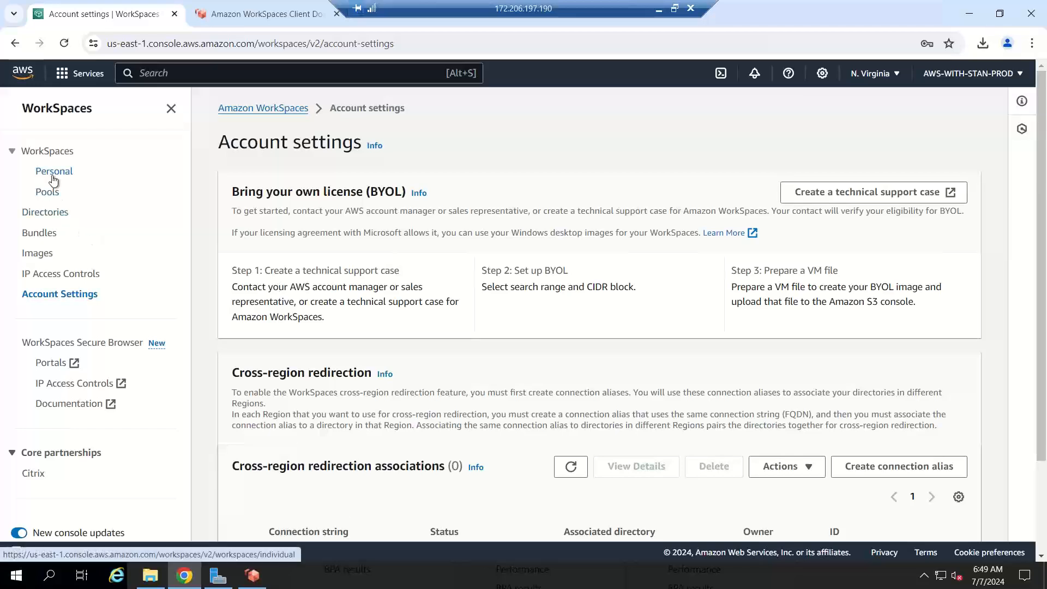
Step: Pass through Bundles and the client download page, ending on Directories with two active personal directories
left_click(37, 232)
left_click(41, 215)
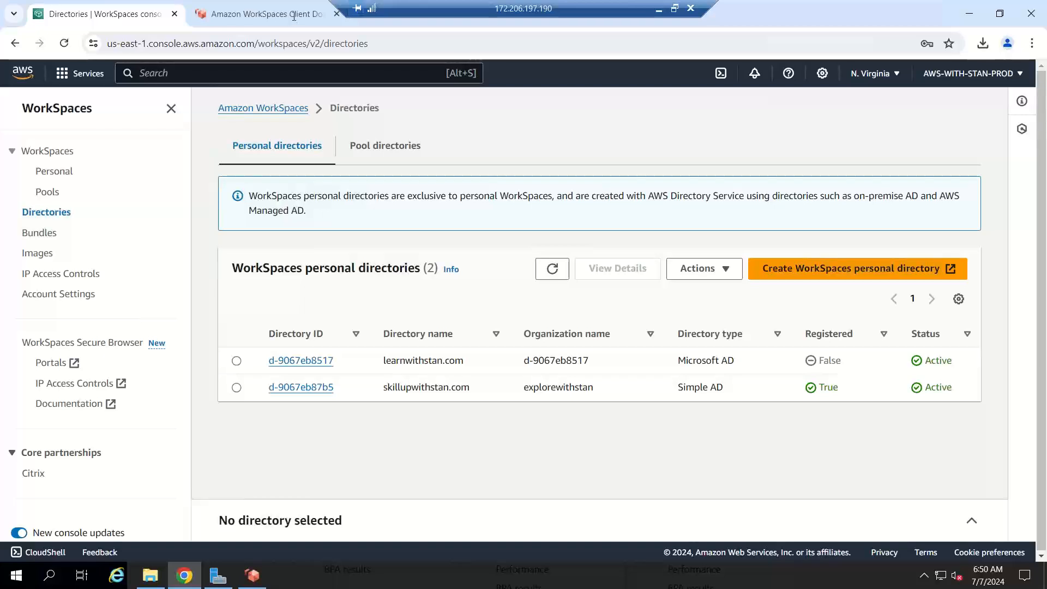
left_click(266, 19)
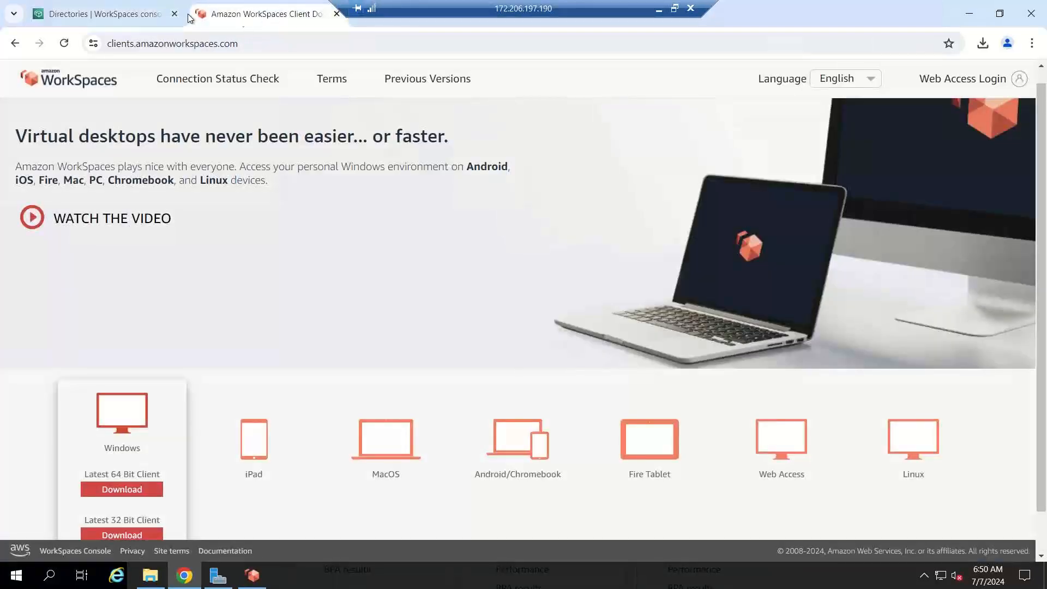
left_click(116, 22)
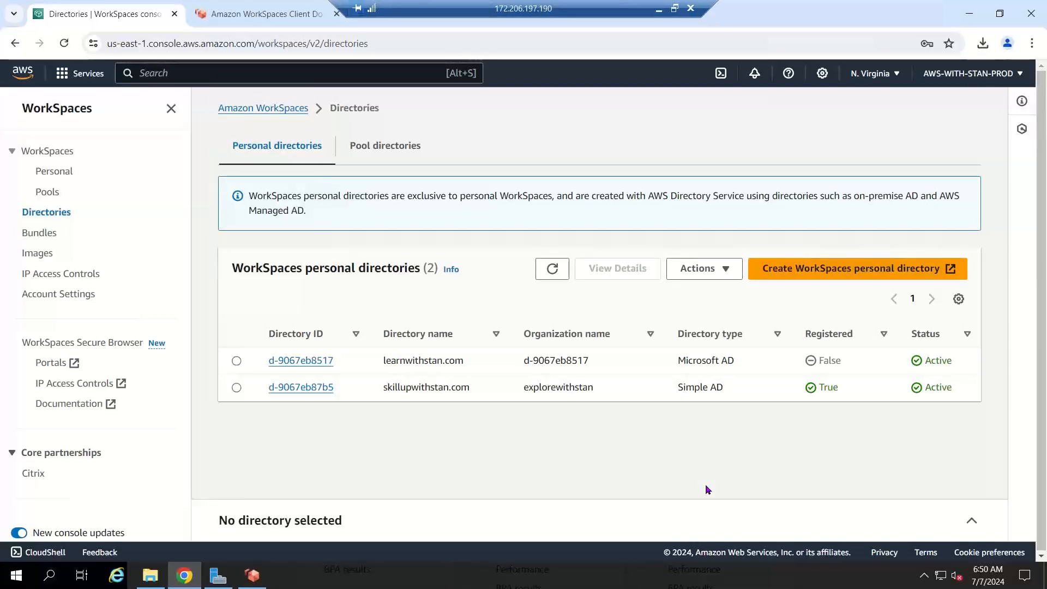
key("XF86AudioRaiseVolume")
key("XF86AudioRaiseVolume")
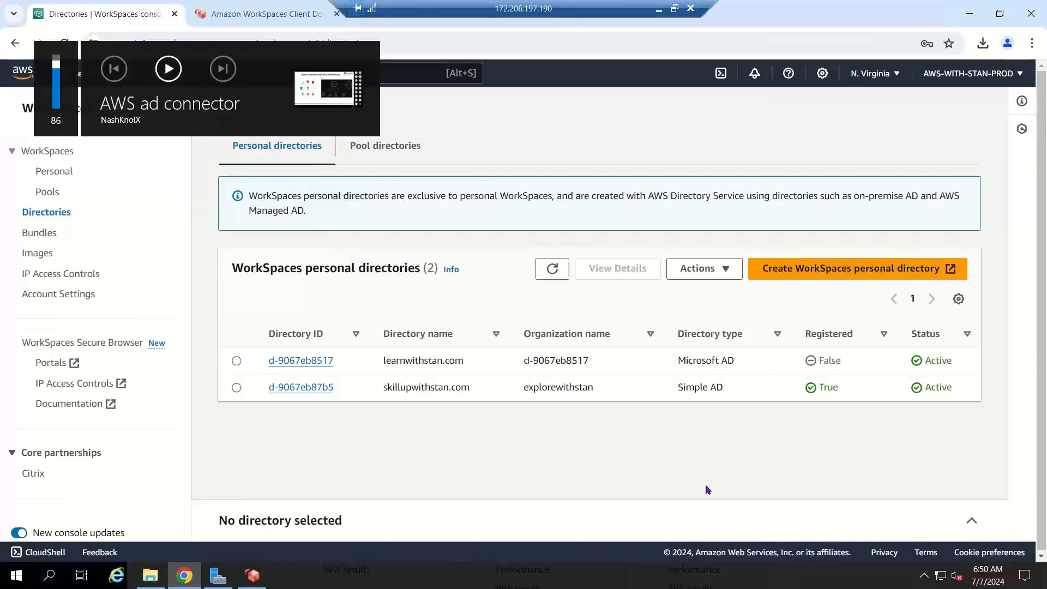